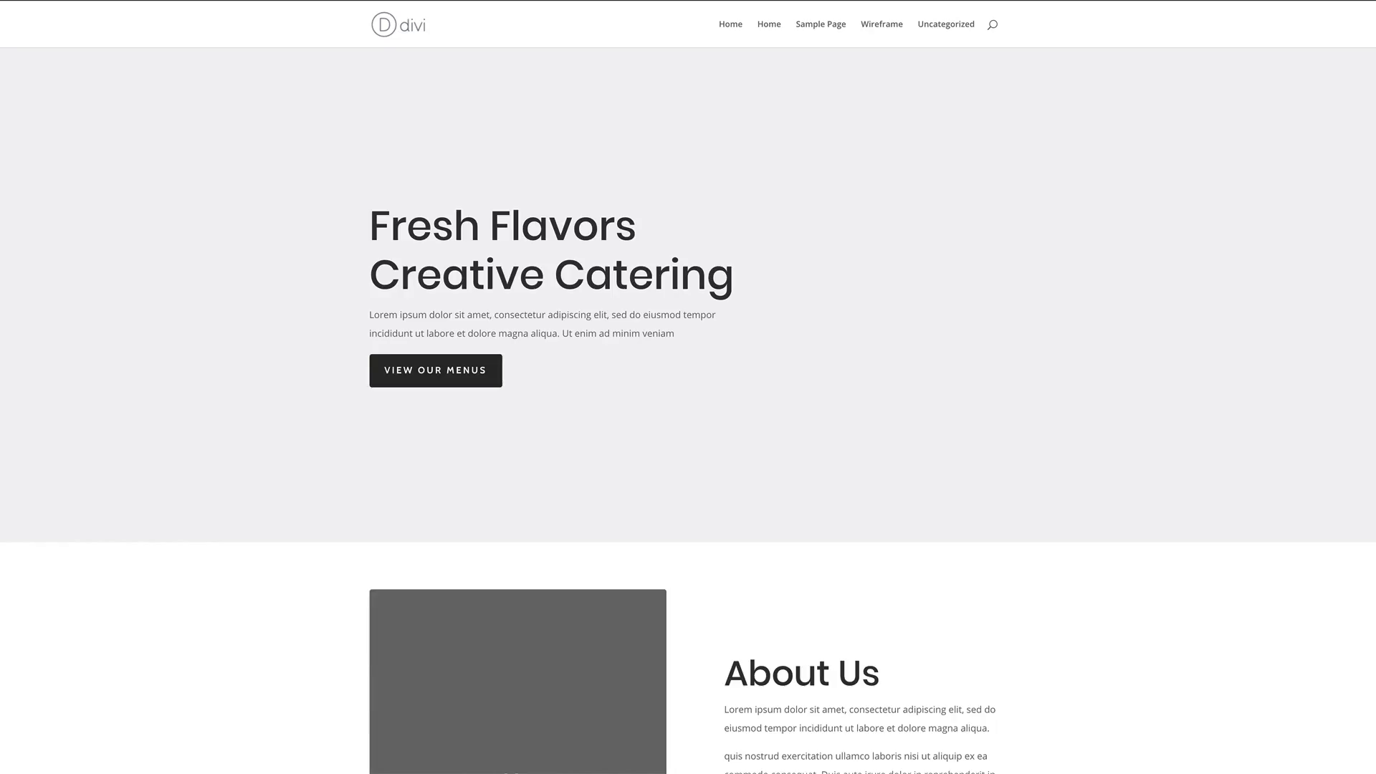
# - Look through the example wireframe page from the hero section down to the testimonials and number counters
pyautogui.scroll(-10, 625, 672)
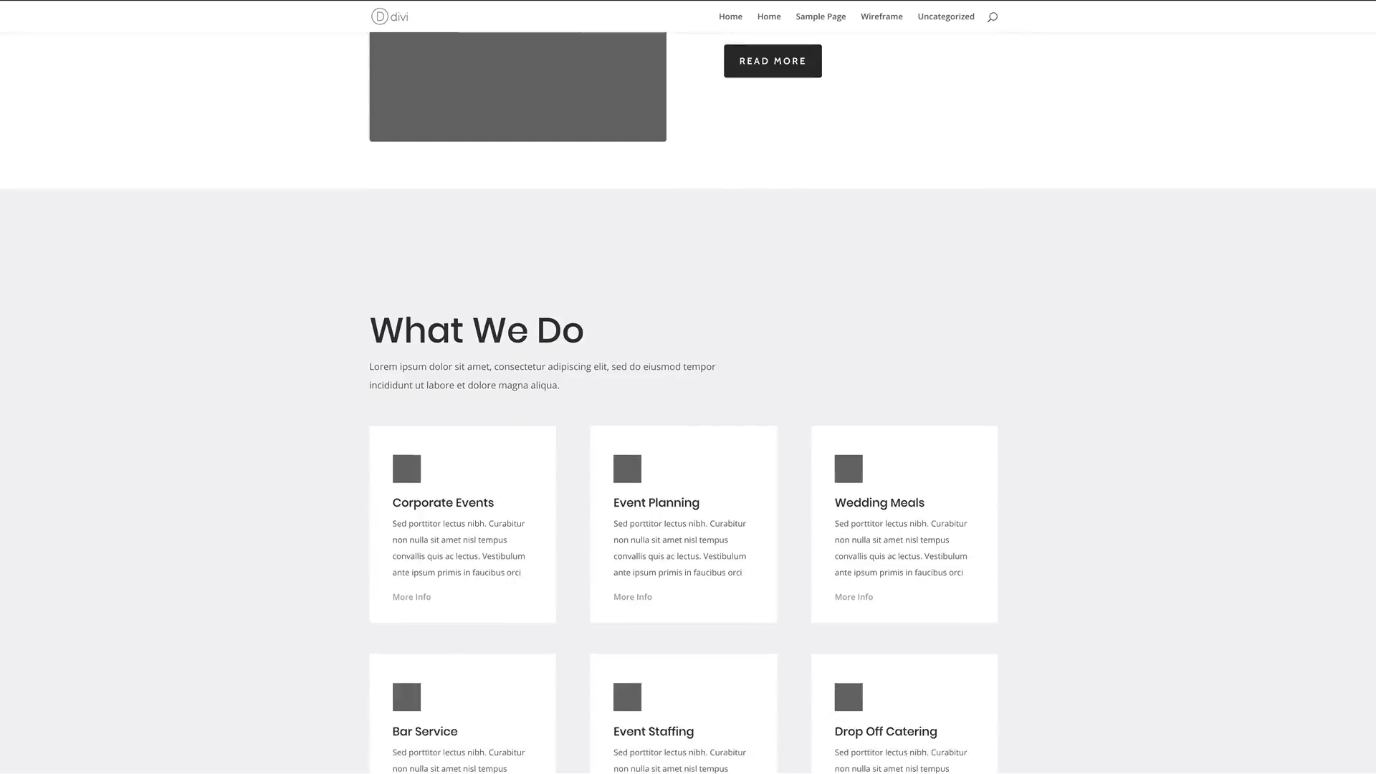
pyautogui.scroll(-20, 688, 401)
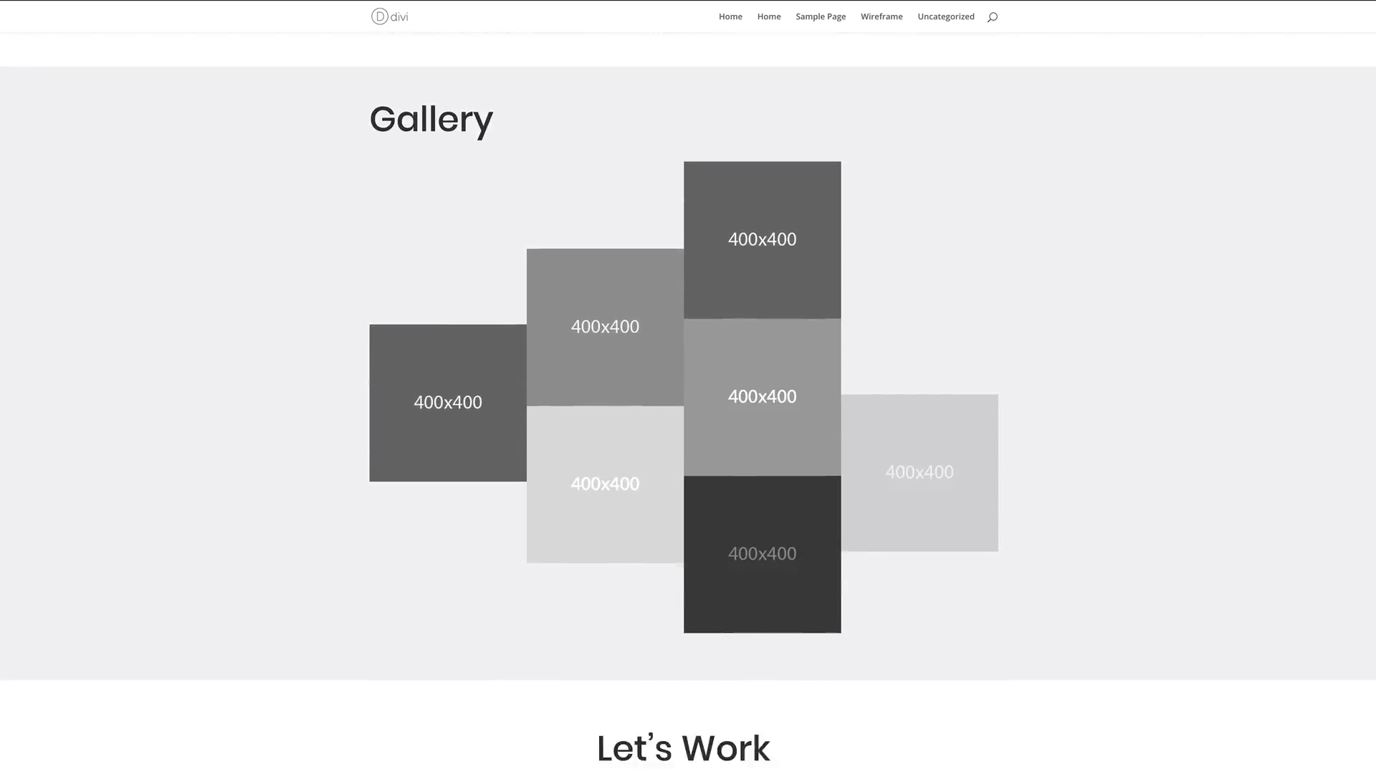
pyautogui.scroll(-10, 688, 401)
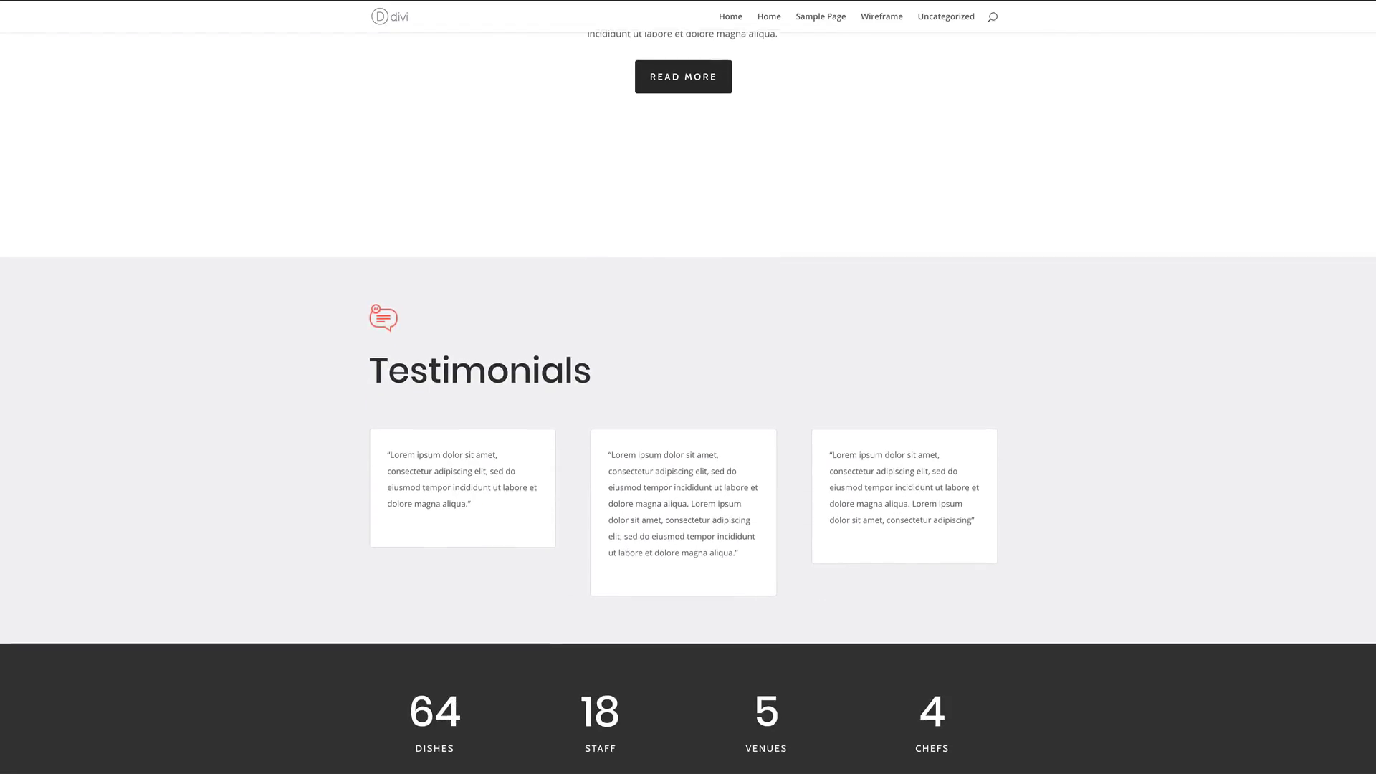
pyautogui.scroll(-5, 688, 401)
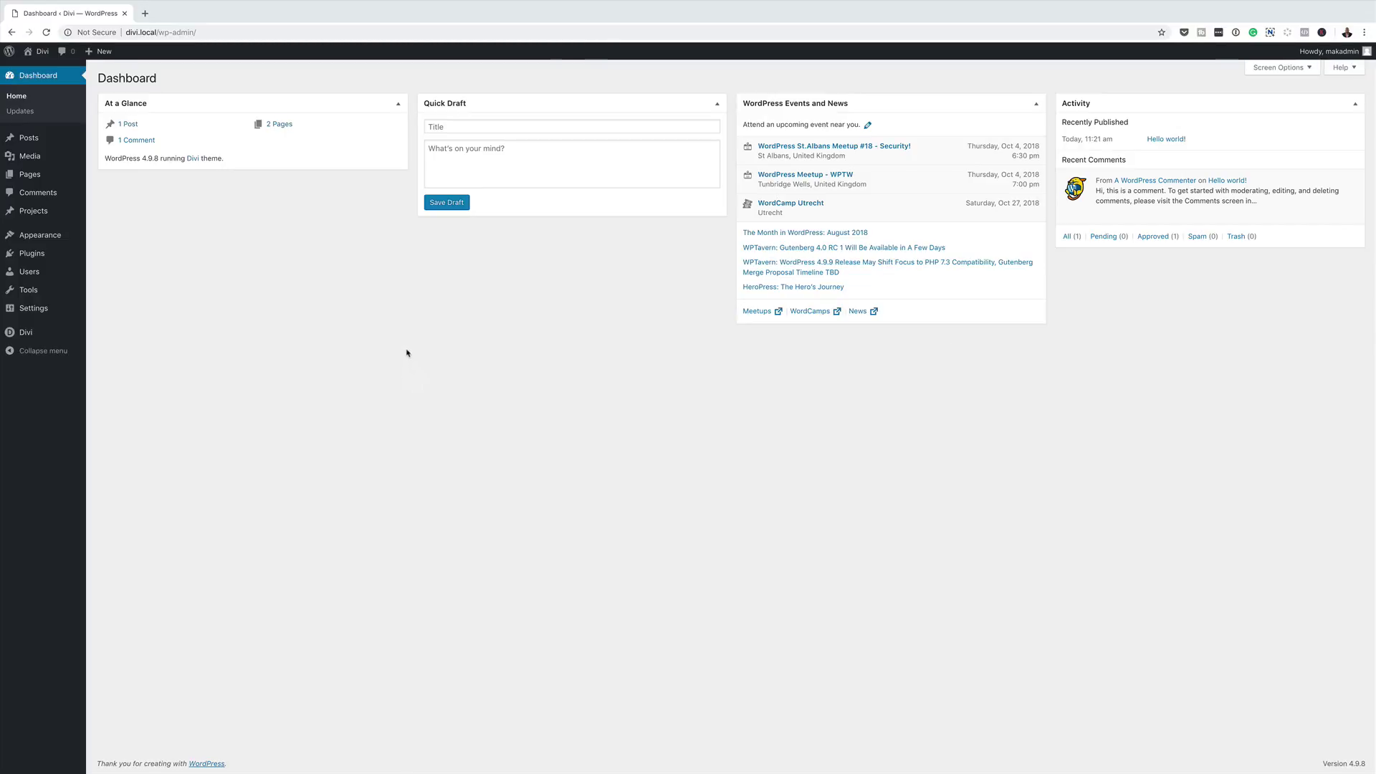
# - Create a new page titled "Wireframe" and open it in the Divi Visual Builder
pyautogui.moveTo(32, 176)
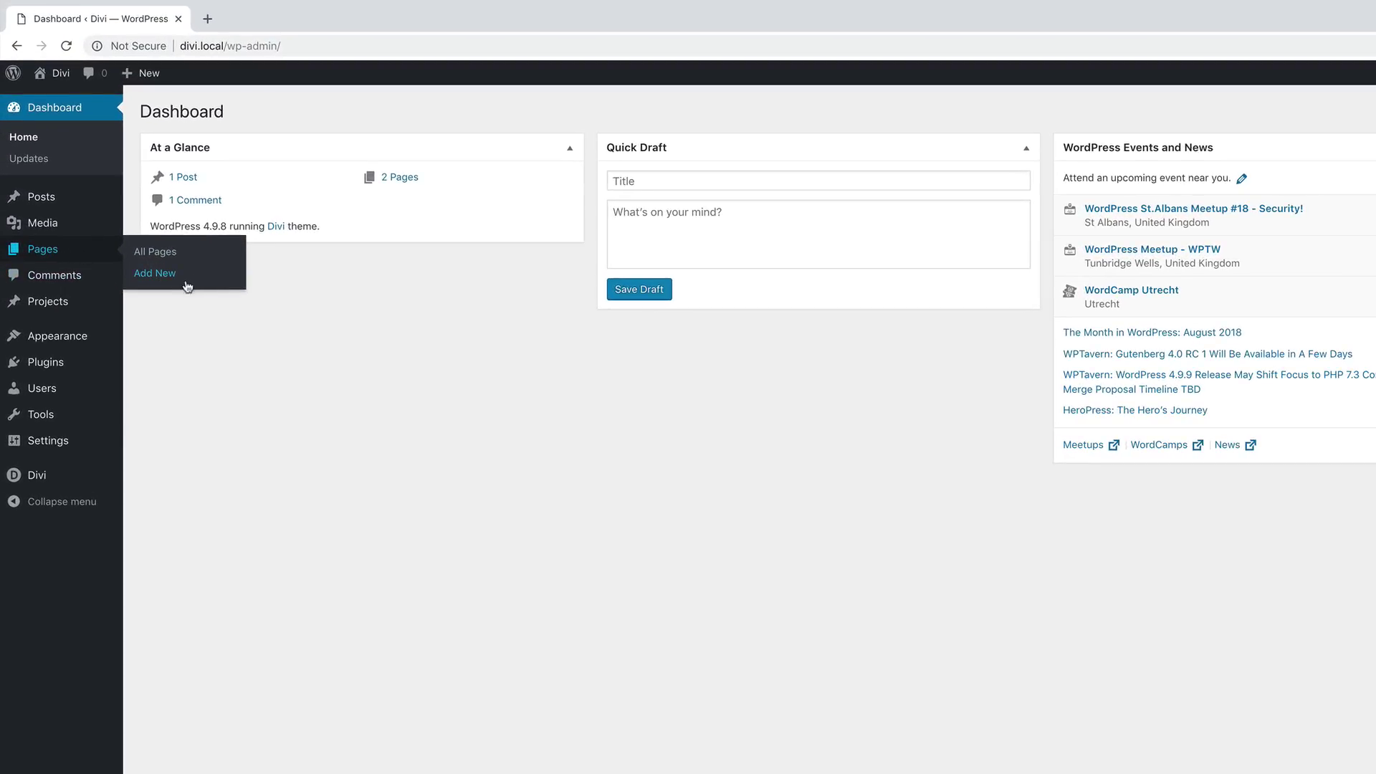
pyautogui.click(158, 275)
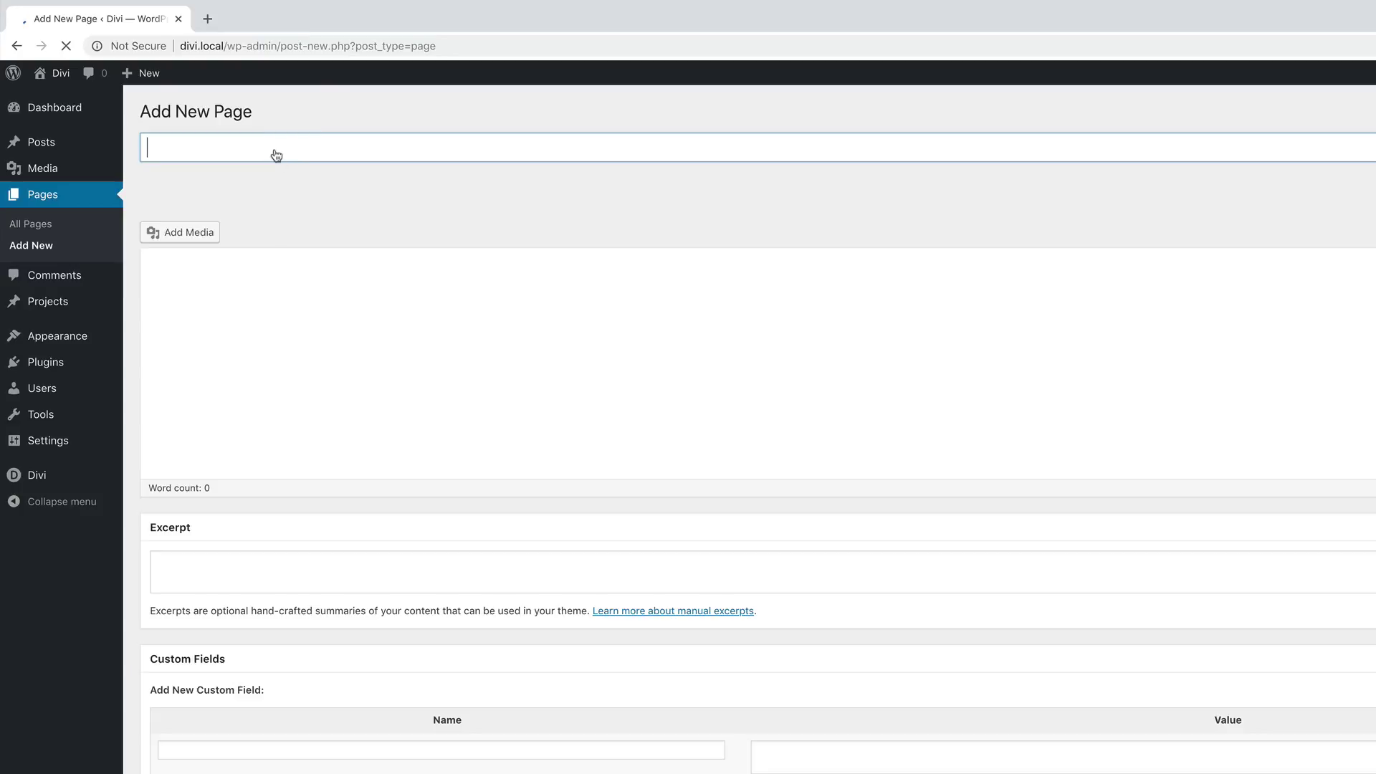
pyautogui.write('Wireframe')
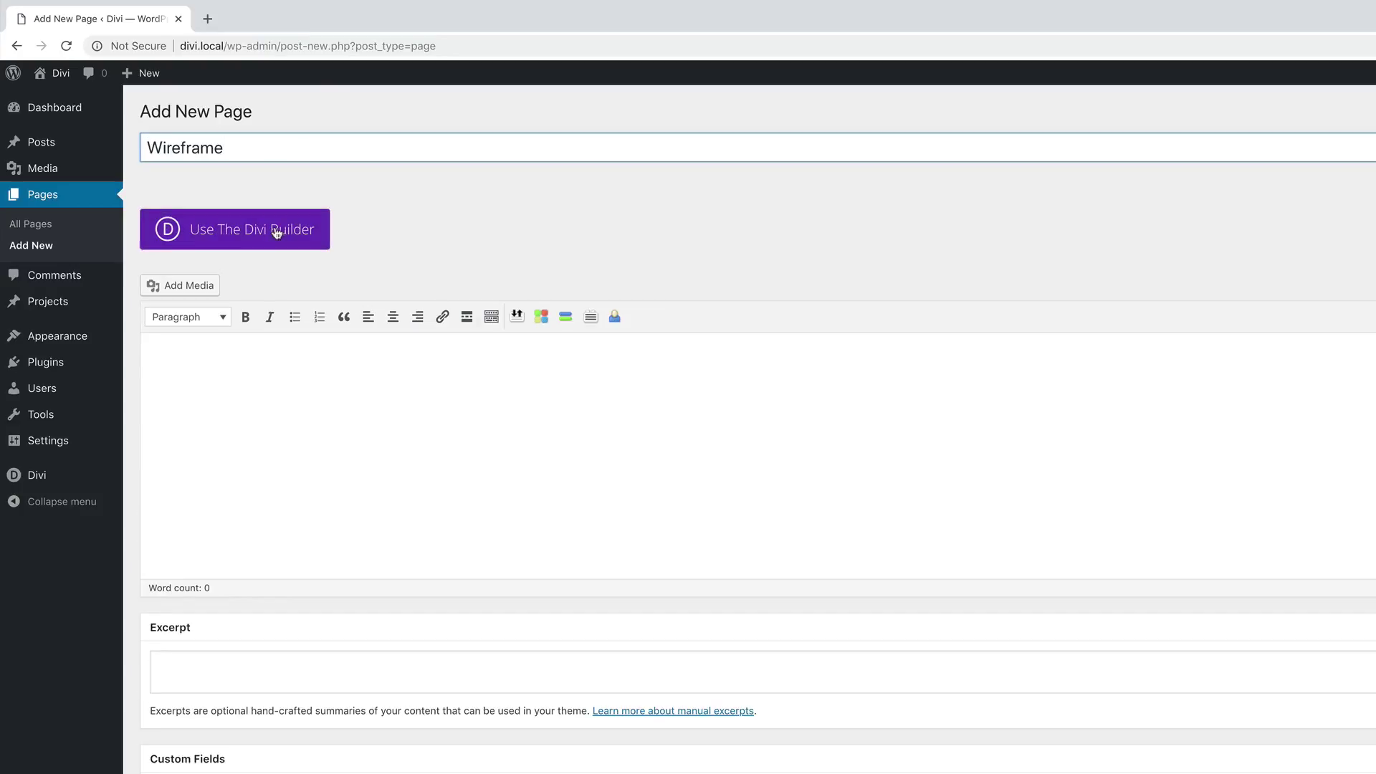
pyautogui.click(263, 237)
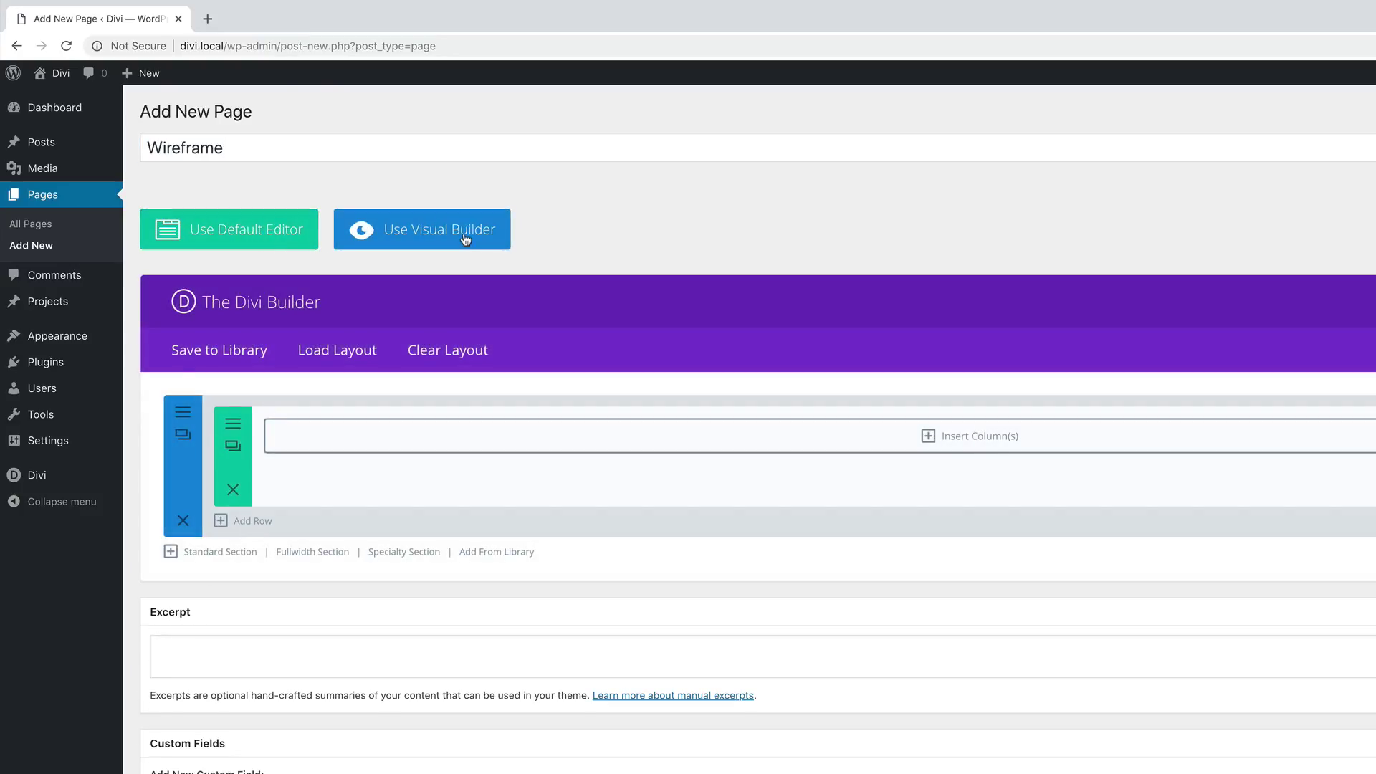
pyautogui.click(465, 239)
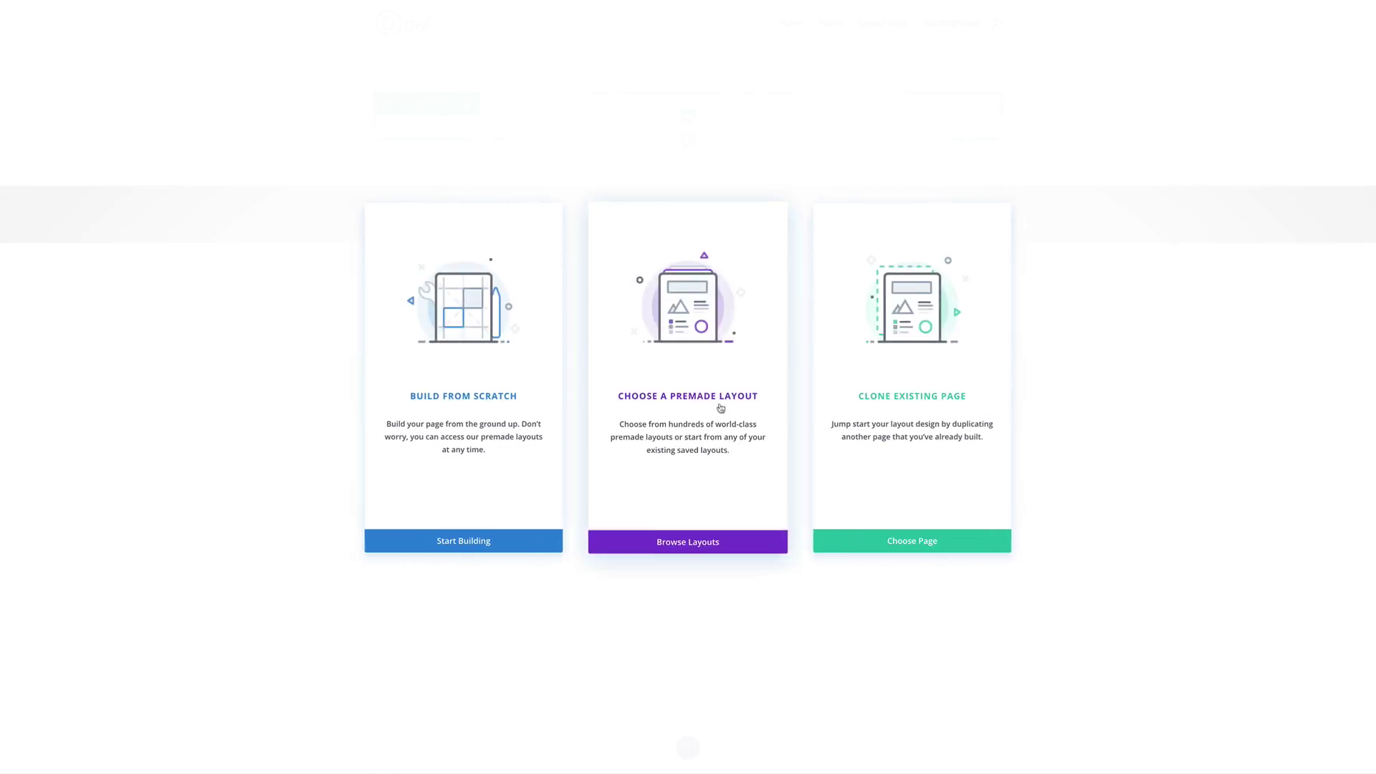
# - Load the premade Food Catering Landing layout from the Food & Drink category and delete the empty section above it
pyautogui.click(718, 402)
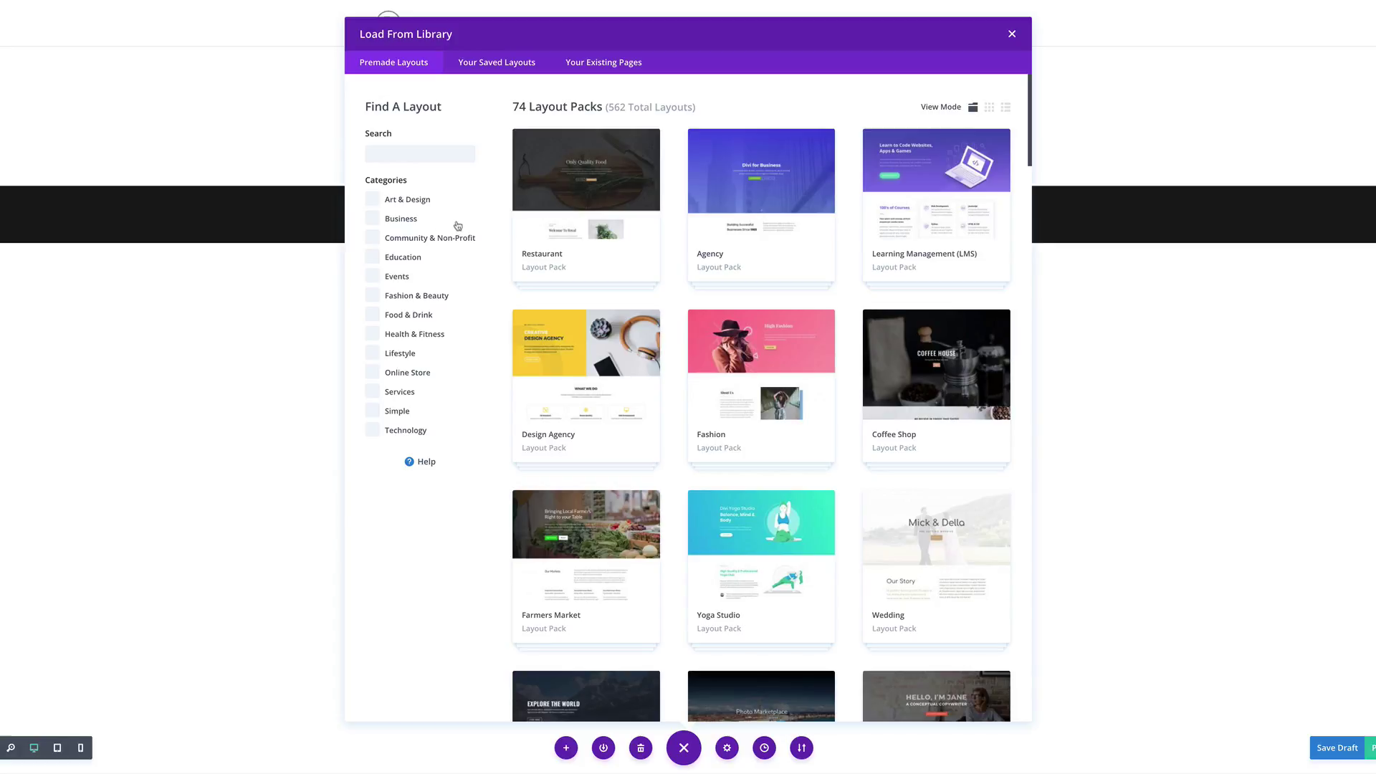
pyautogui.click(423, 318)
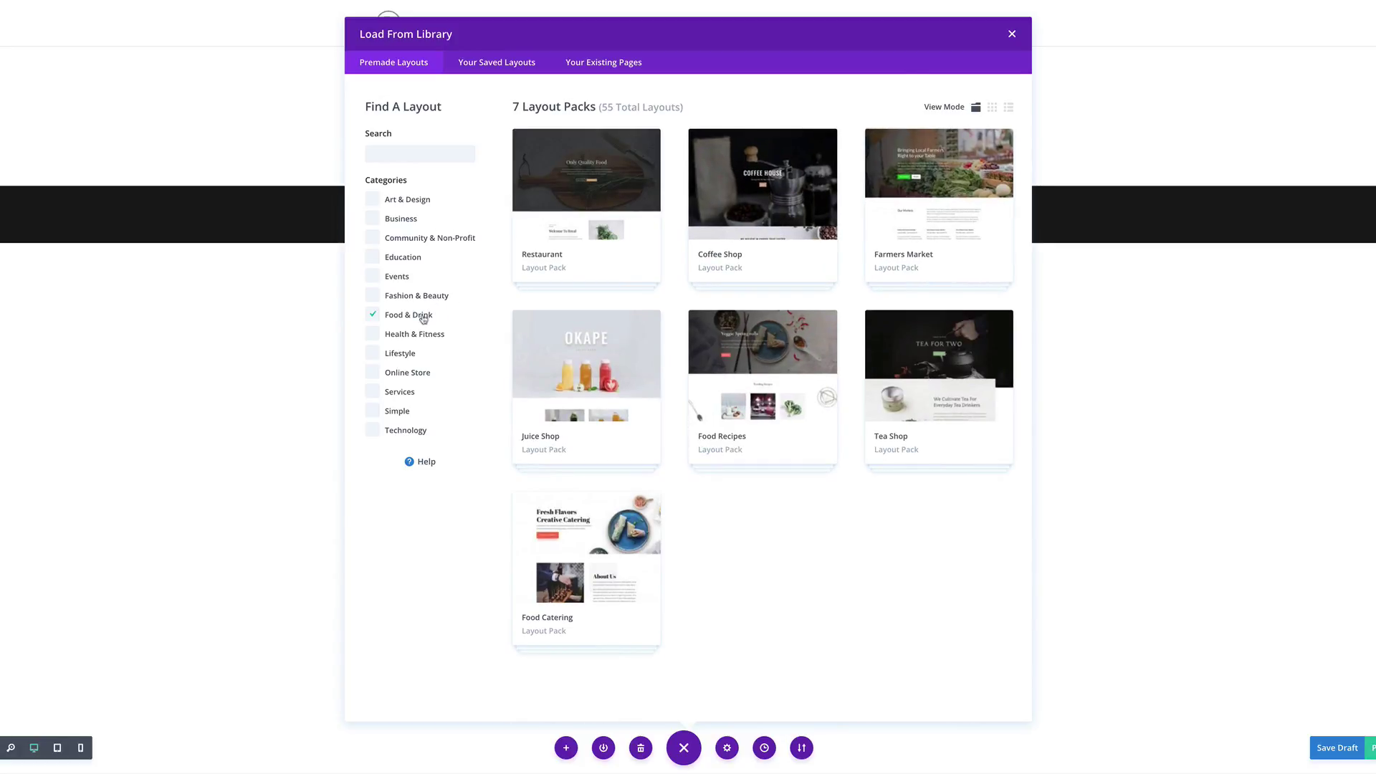
pyautogui.click(573, 564)
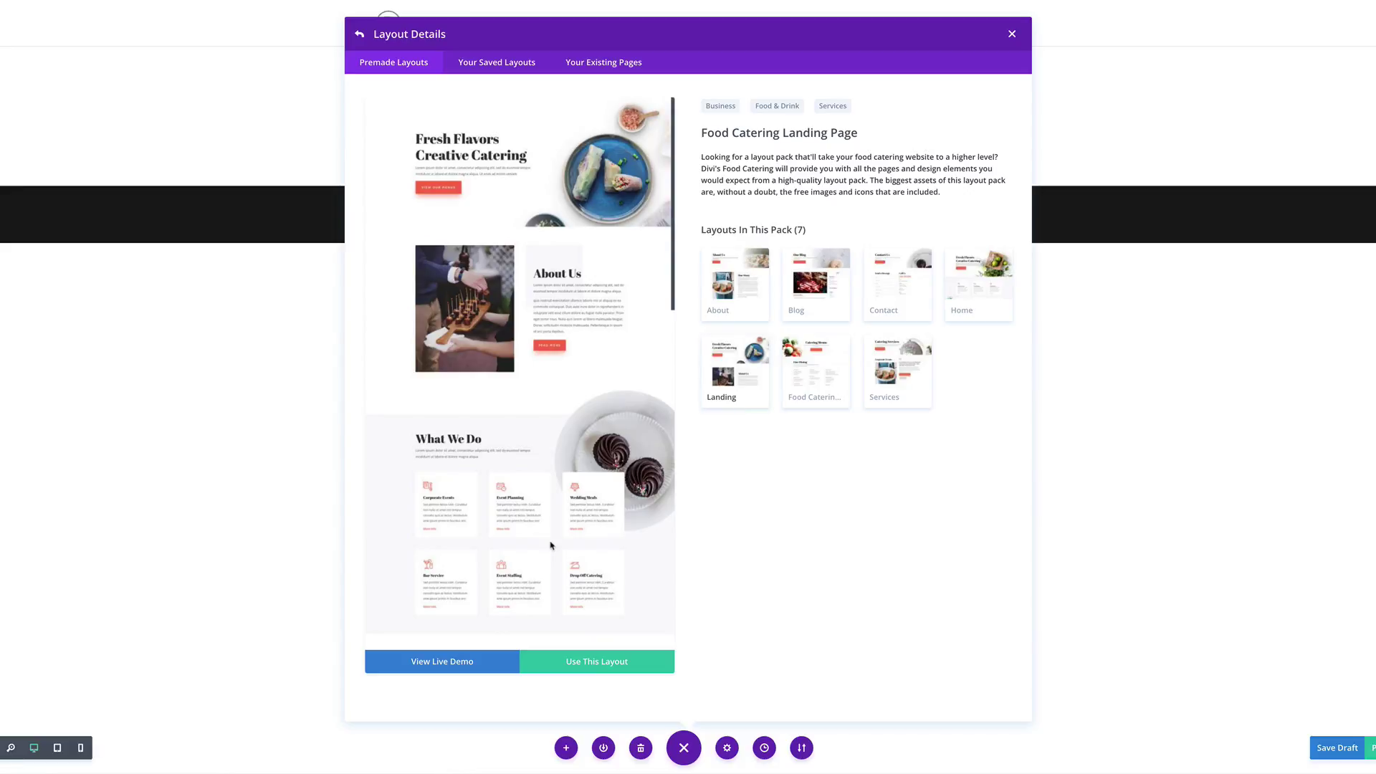
pyautogui.click(606, 667)
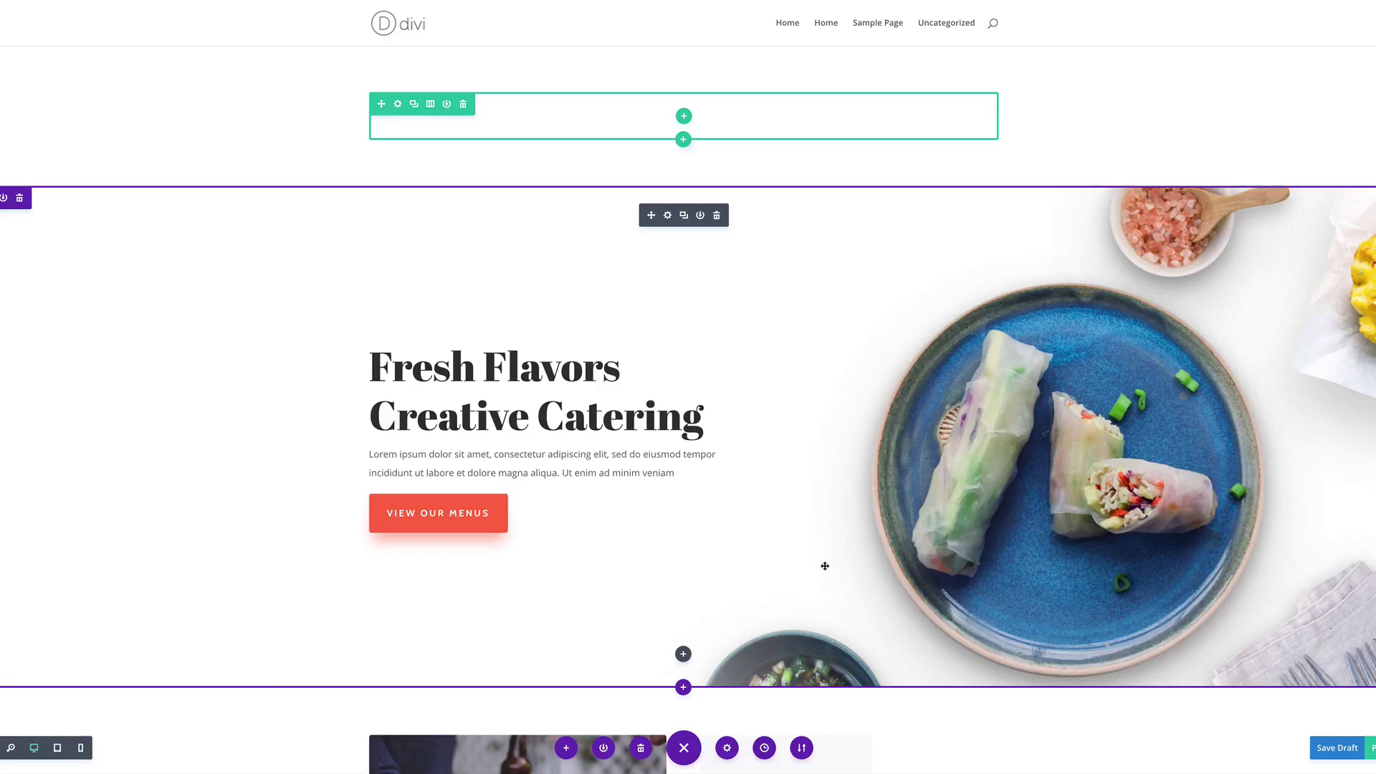
pyautogui.moveTo(268, 74)
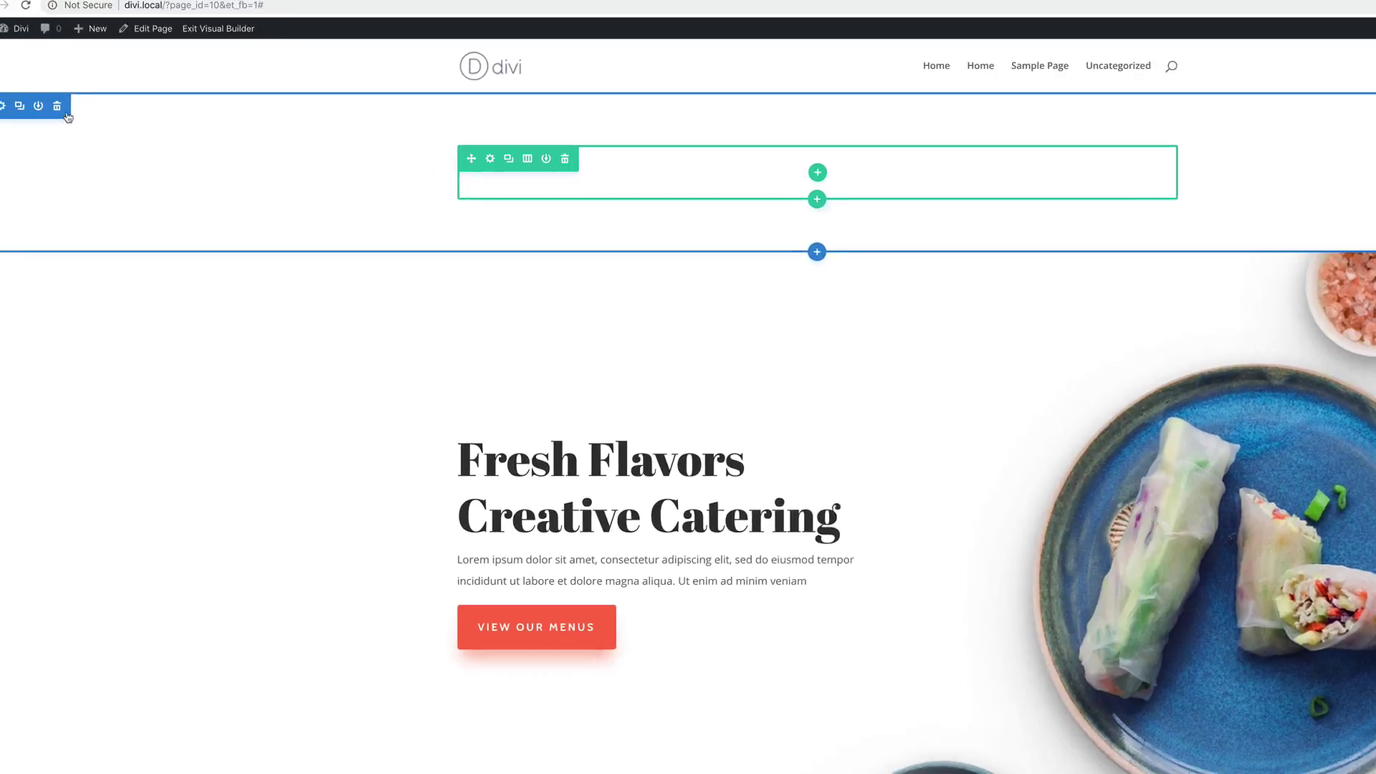
pyautogui.click(103, 163)
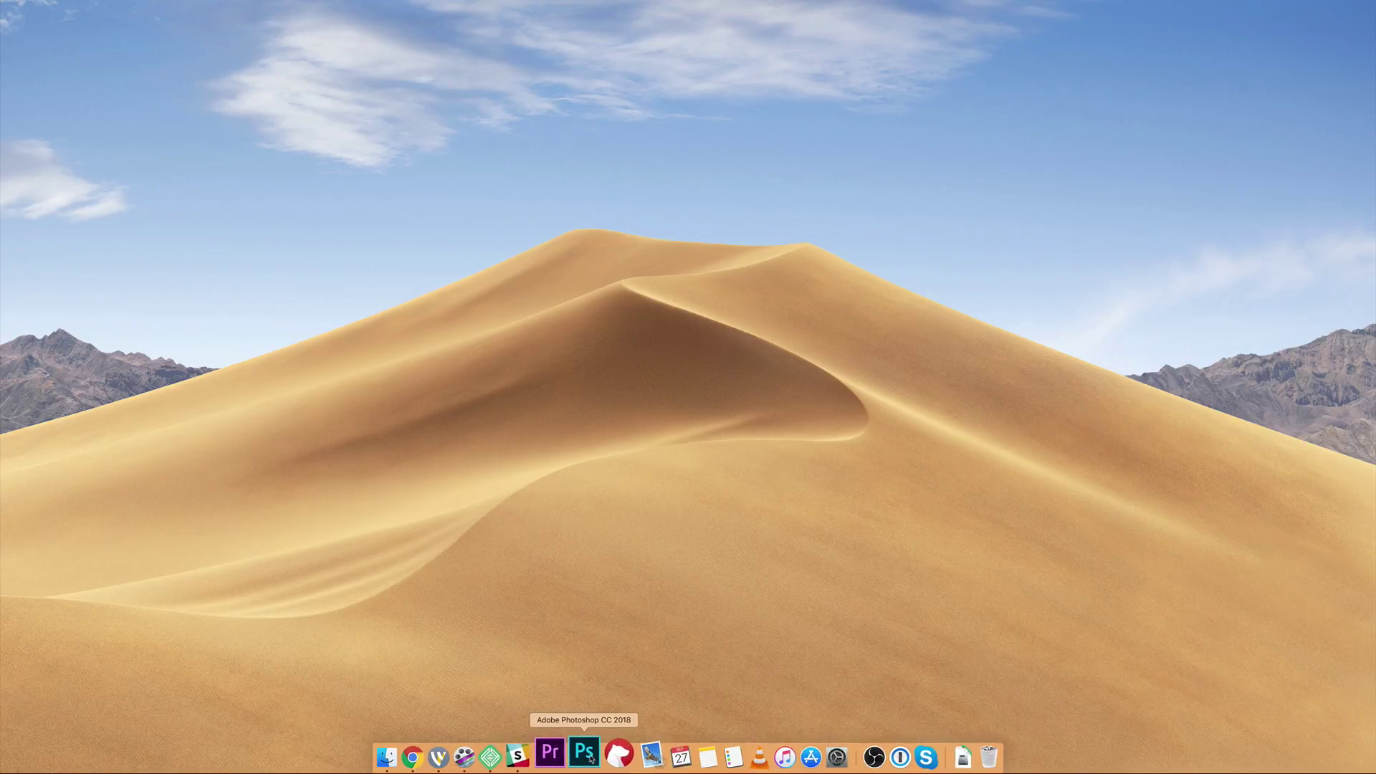
# - Switch to Adobe Photoshop and create a new document of 800 x 1029 pixels at 72 pixels per inch
pyautogui.click(586, 754)
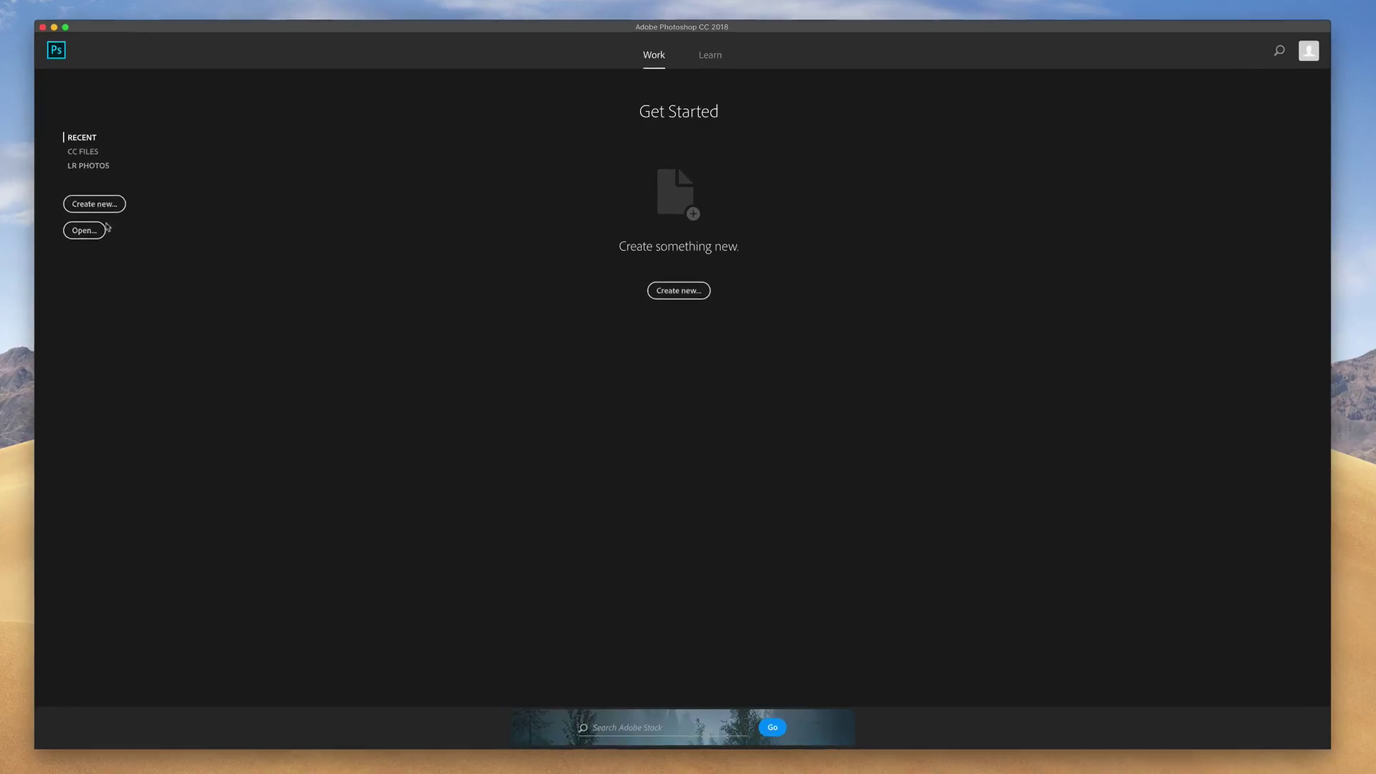
pyautogui.click(102, 207)
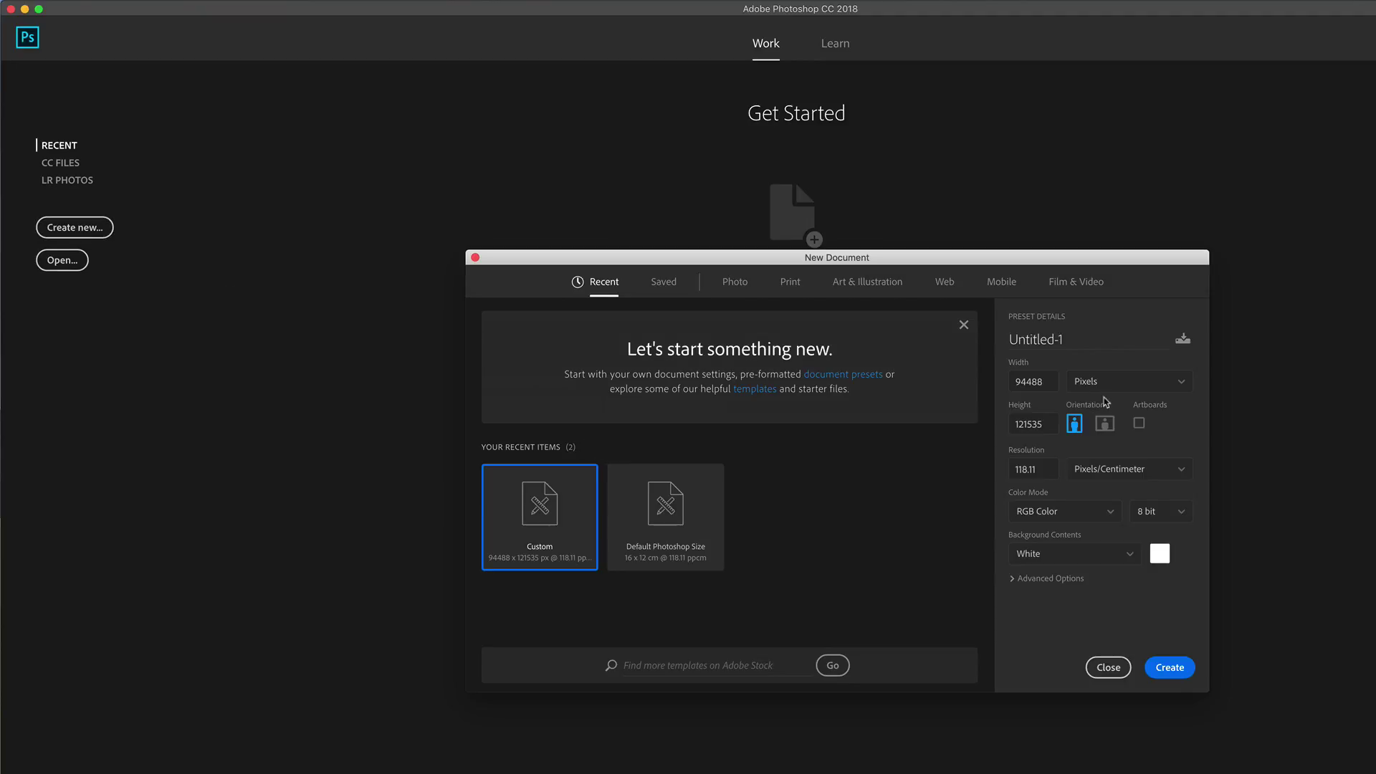
pyautogui.click(1107, 388)
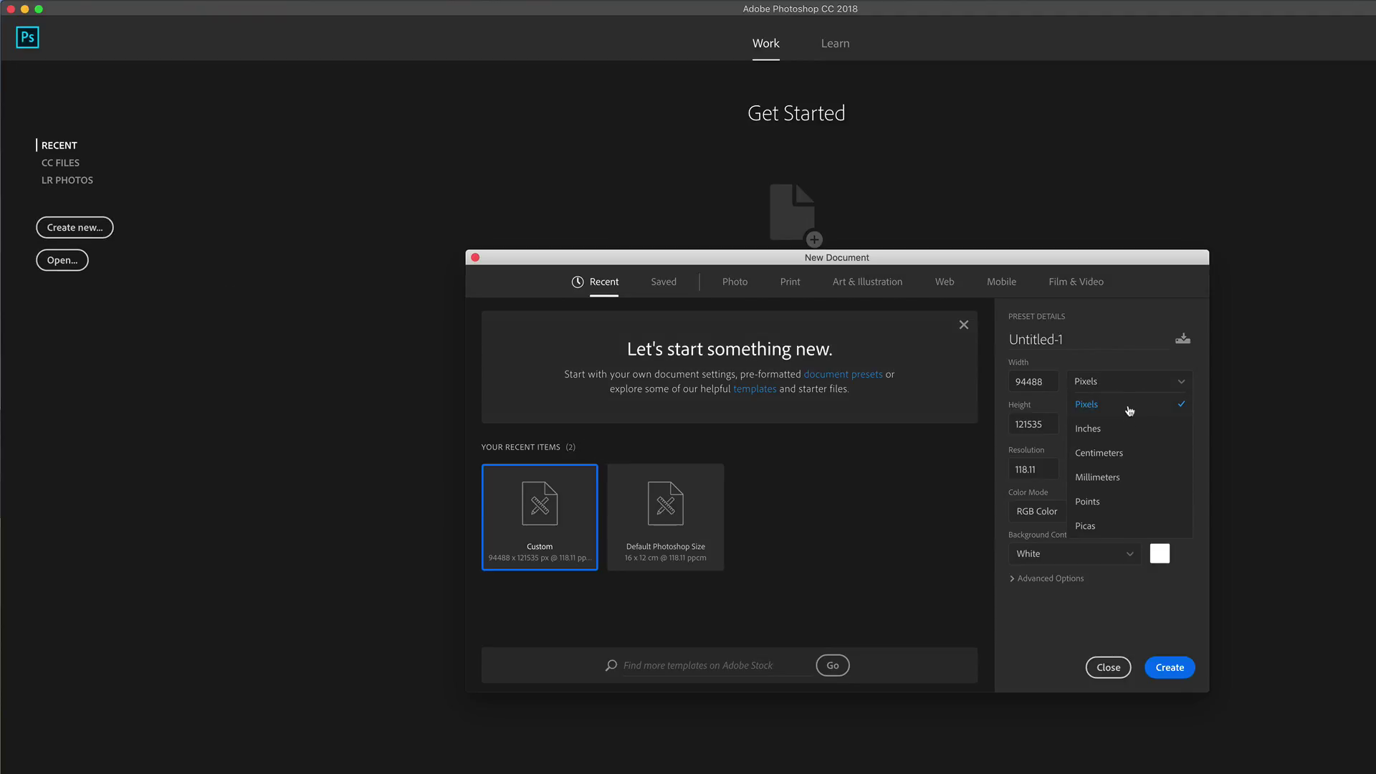
pyautogui.click(1130, 411)
pyautogui.doubleClick(1050, 382)
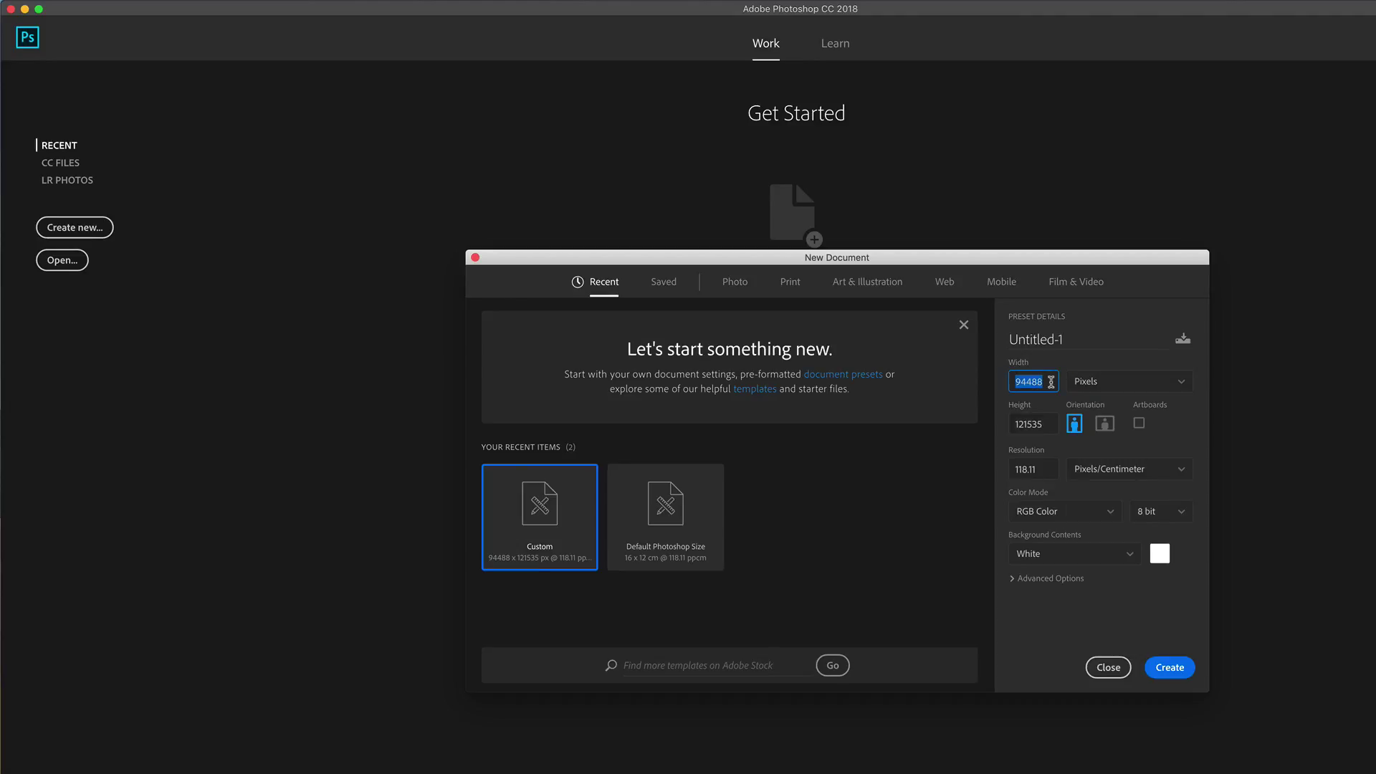
pyautogui.write('800')
pyautogui.press('Tab')
pyautogui.click(1131, 470)
pyautogui.click(1166, 496)
pyautogui.doubleClick(1042, 472)
pyautogui.write('72')
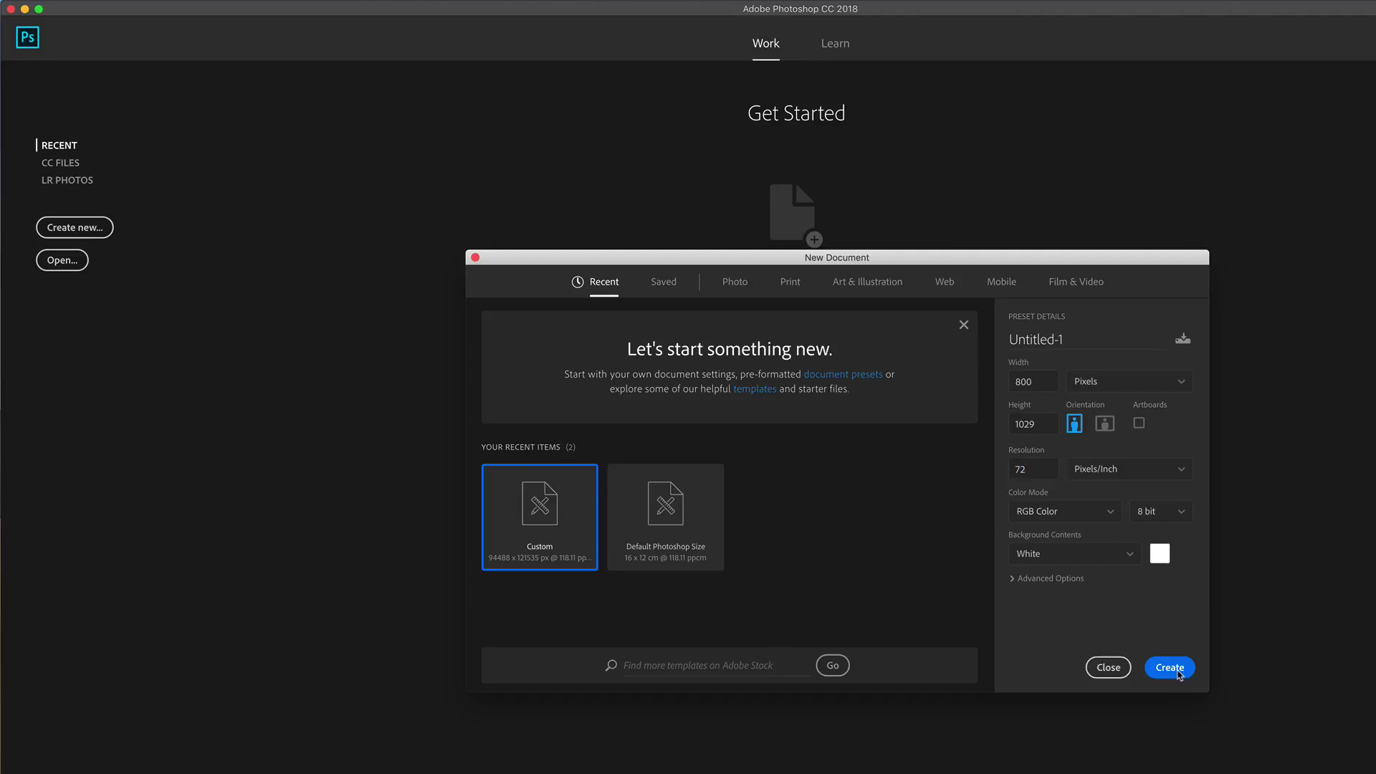
pyautogui.click(1169, 667)
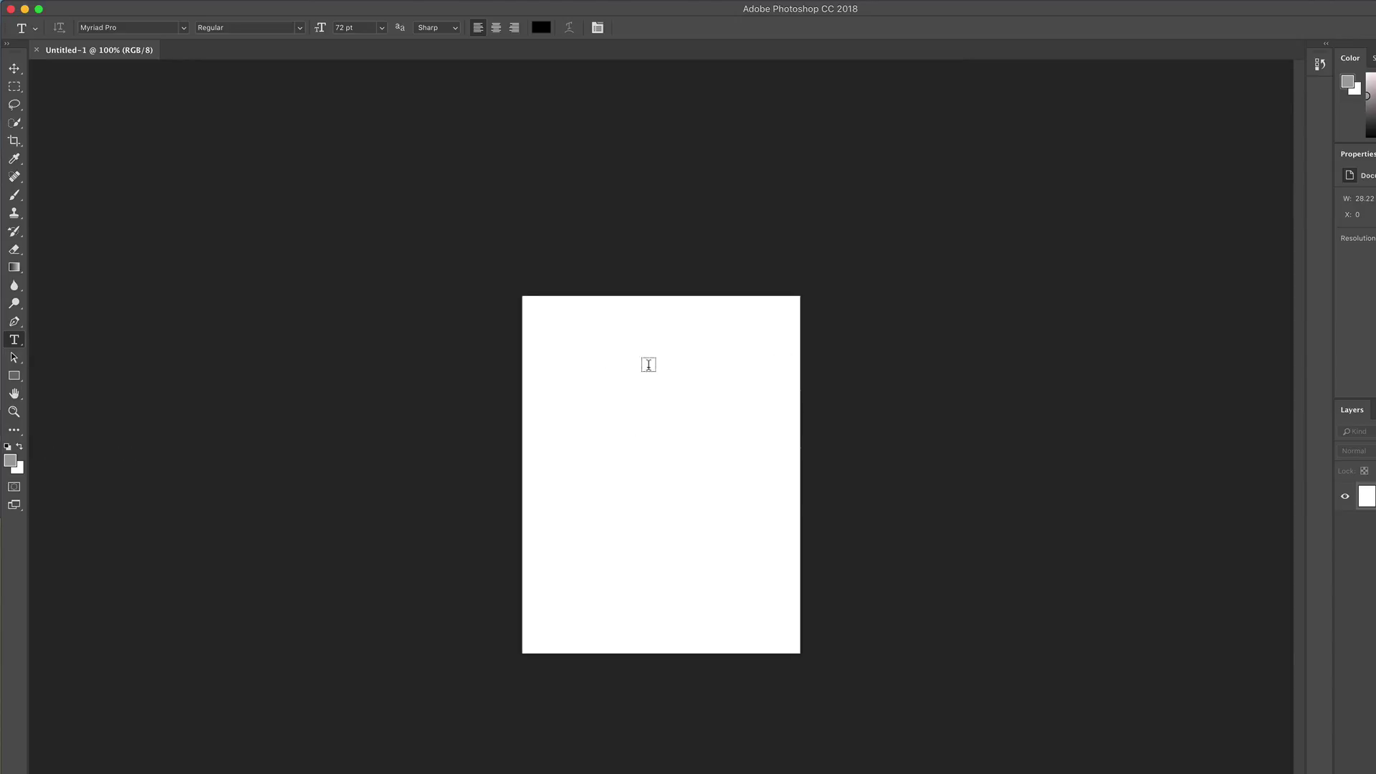
# - Choose a darker grey as the foreground colour and fill the blank canvas with it
pyautogui.click(11, 460)
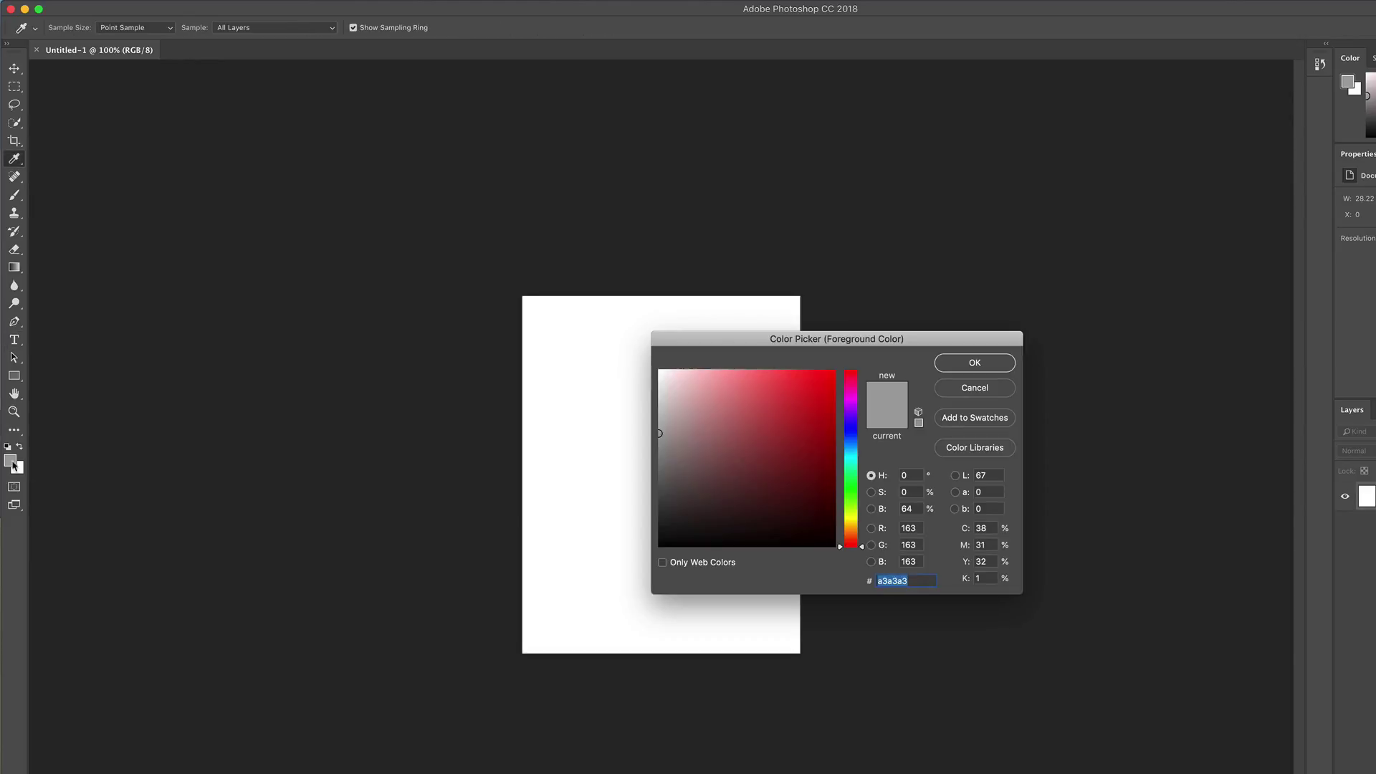
pyautogui.moveTo(659, 434); pyautogui.dragTo(651, 471)
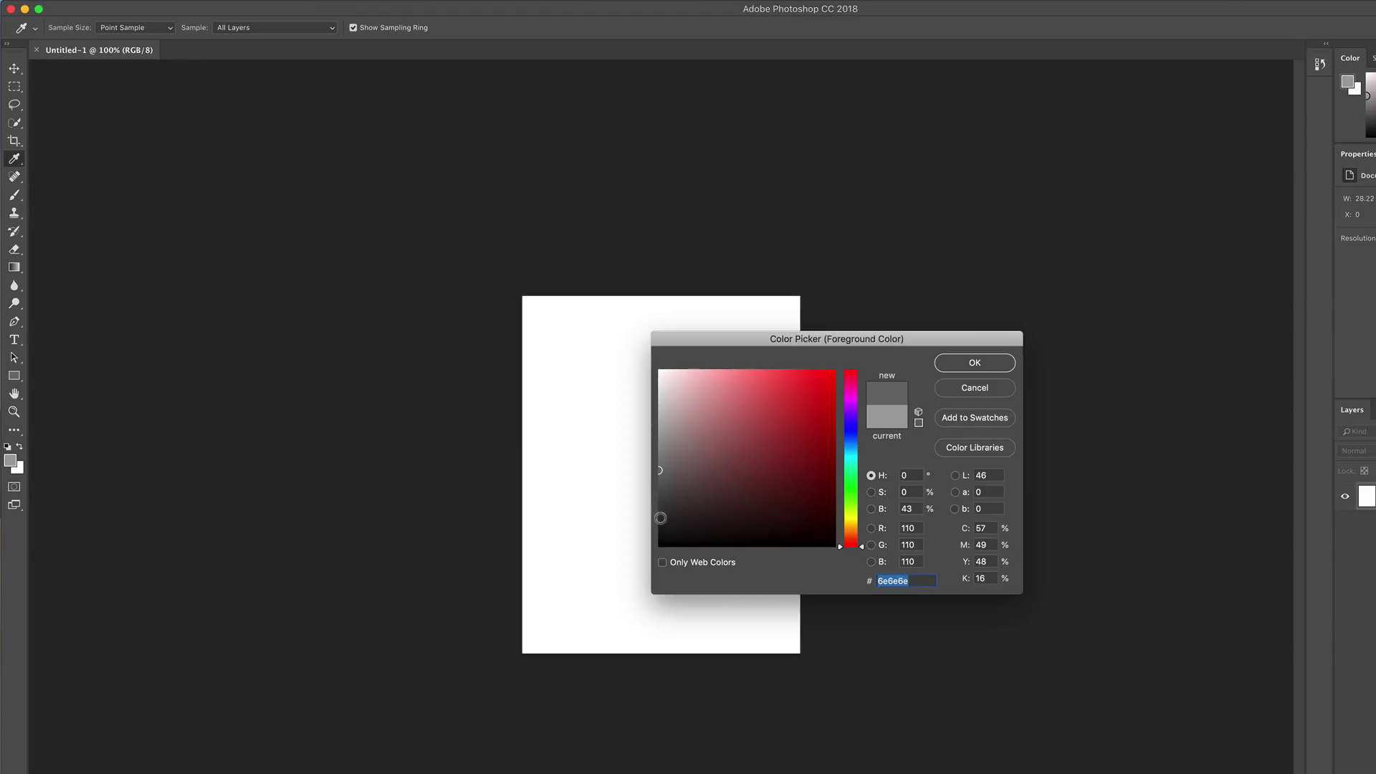
pyautogui.click(975, 363)
pyautogui.press('t')
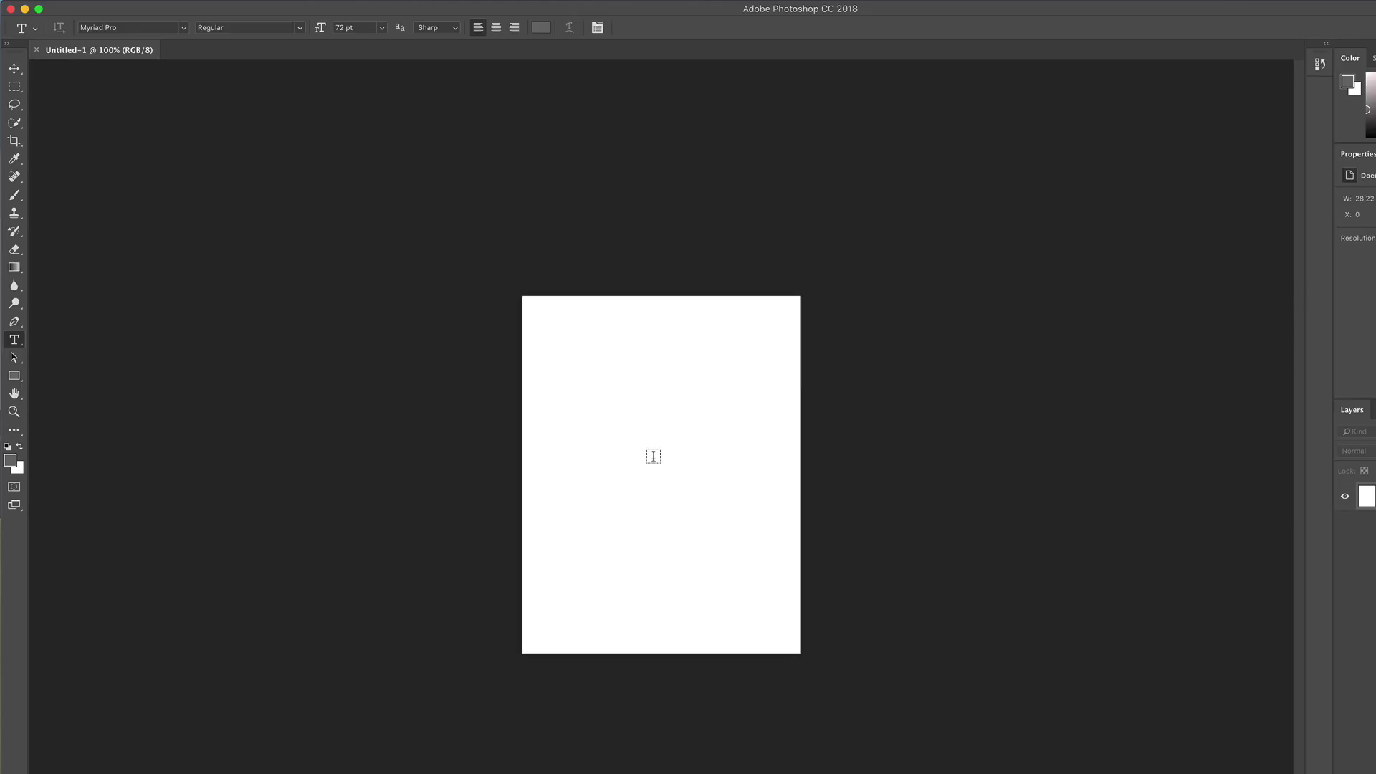
pyautogui.hotkey('alt', 'BackSpace')
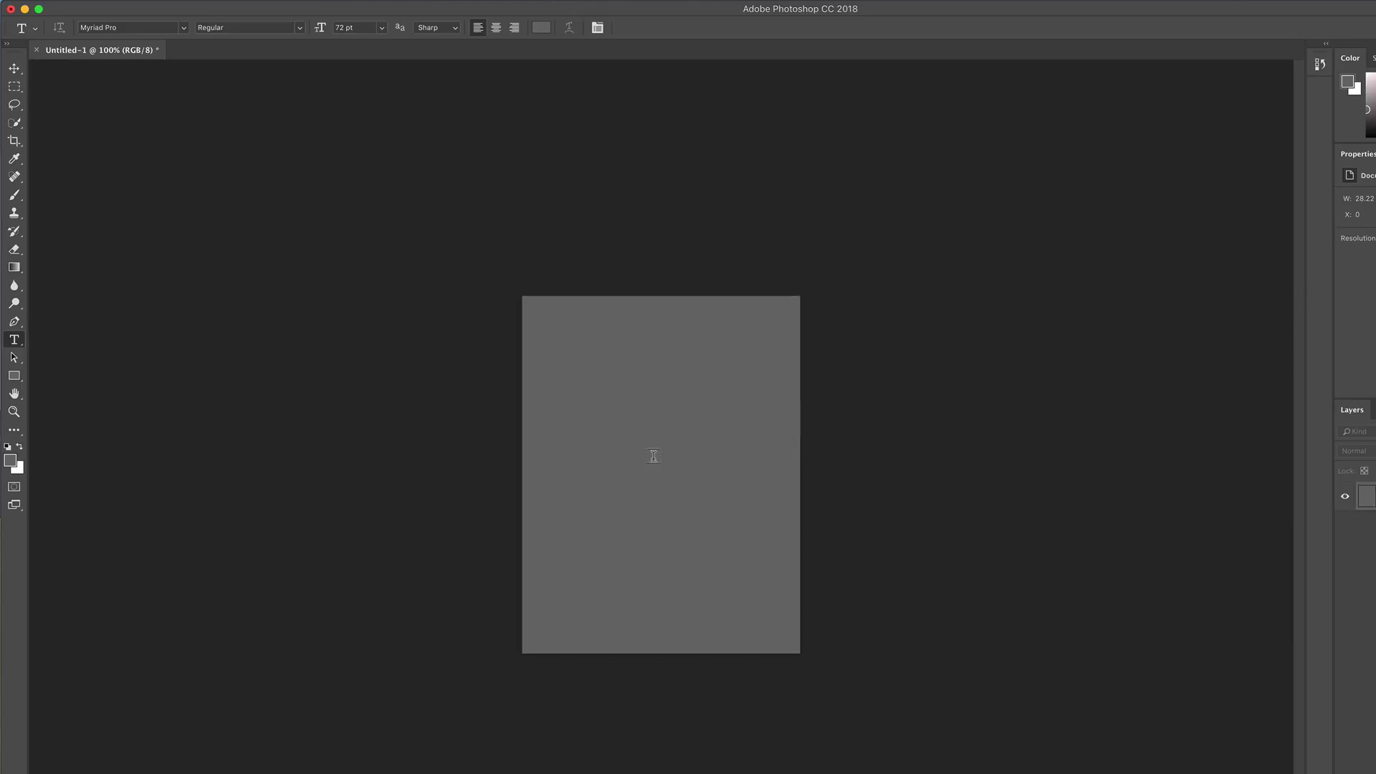
# - Add the white text label "800 X 1029" near the middle of the grey canvas
pyautogui.click(601, 473)
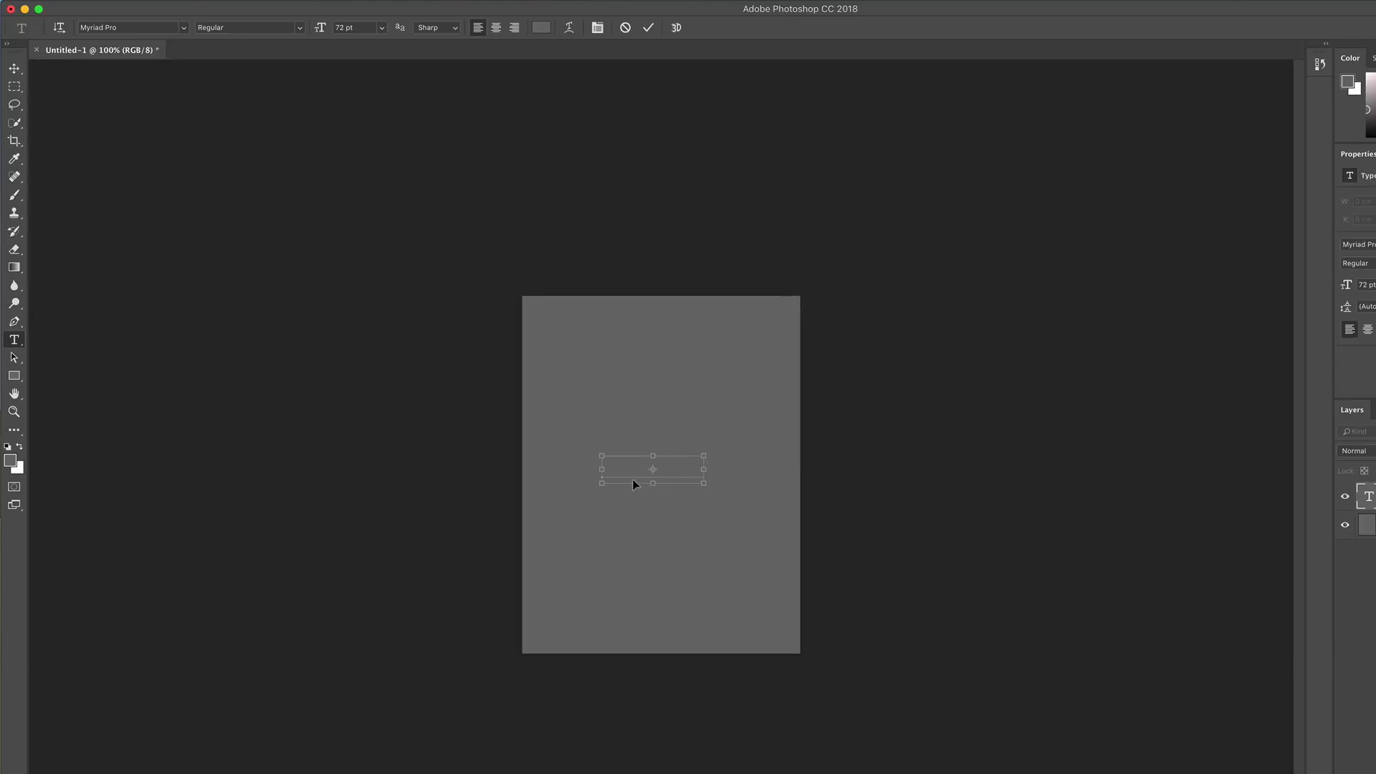
pyautogui.press('super+a')
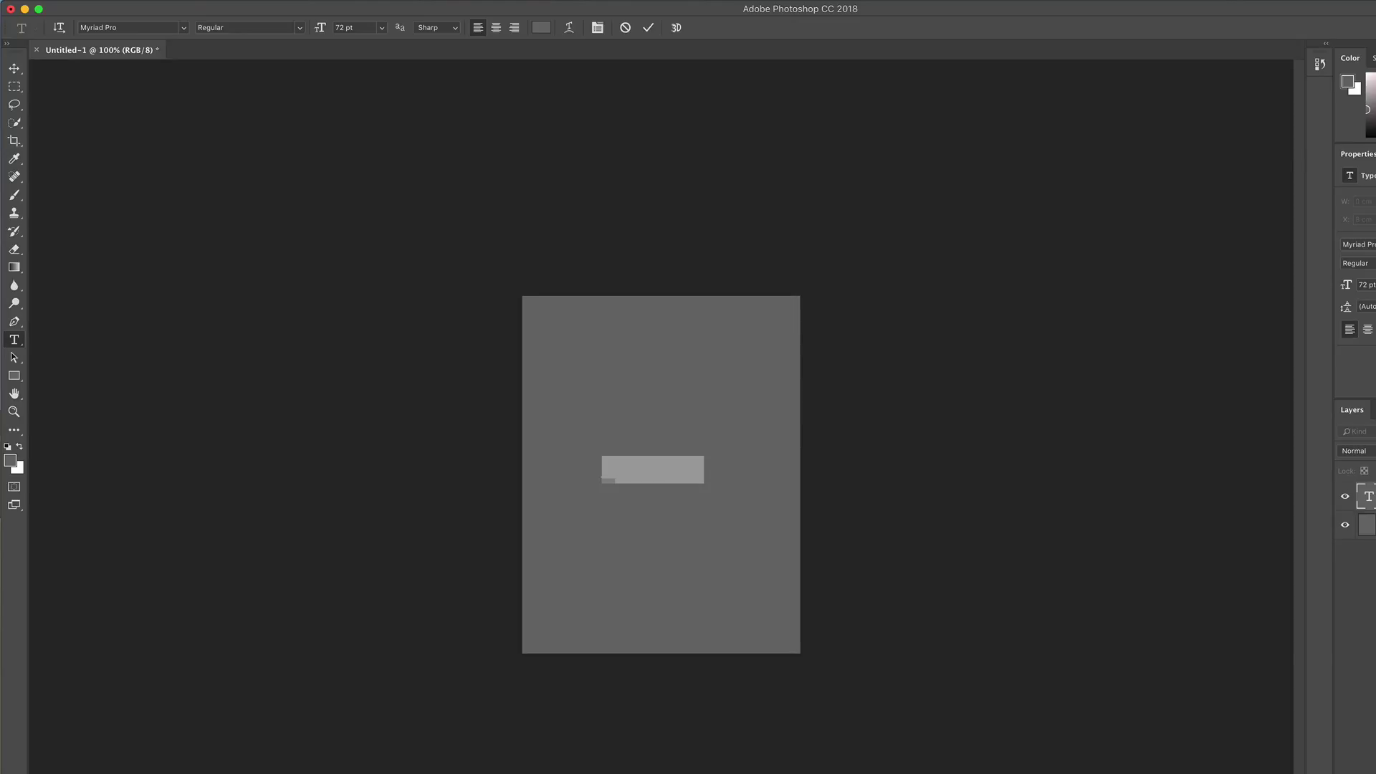
pyautogui.click(543, 30)
pyautogui.write('e6dcdcffffff')
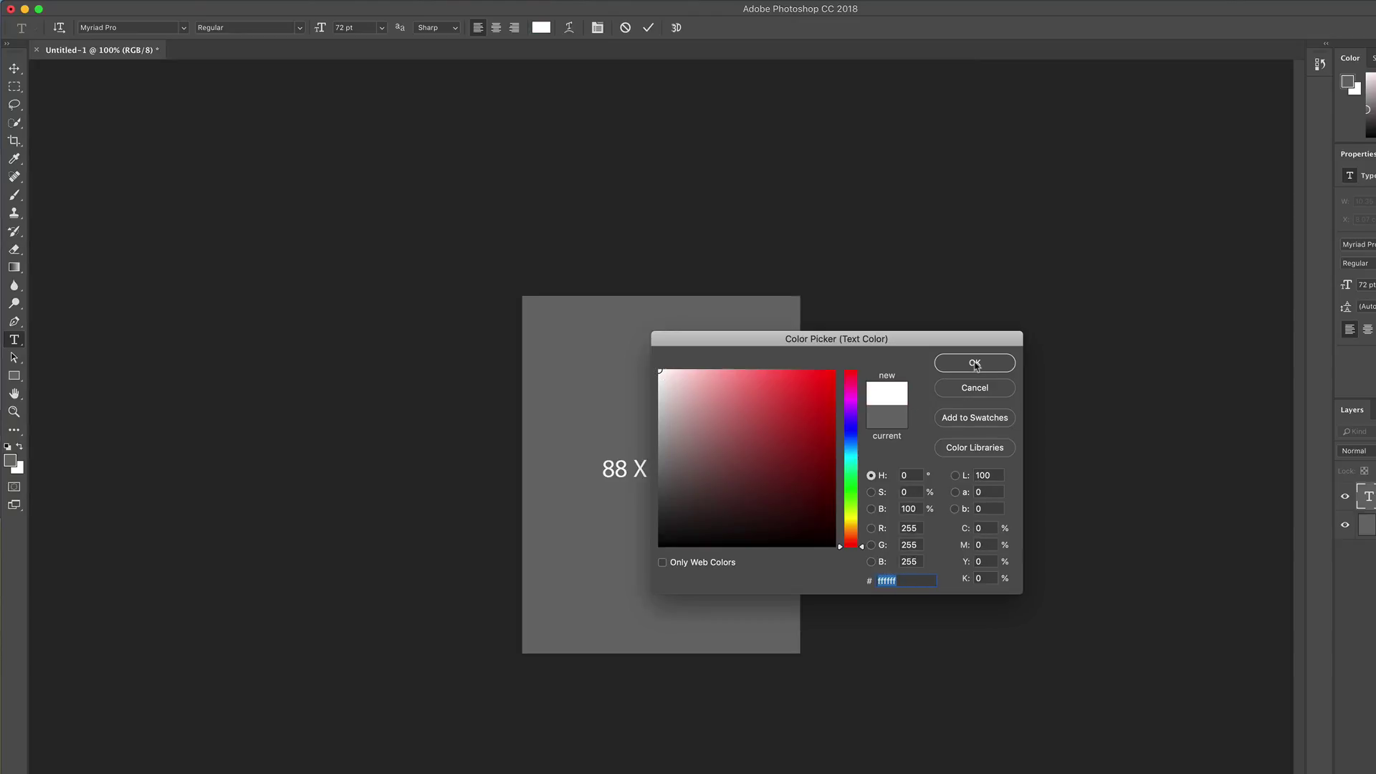
pyautogui.click(975, 363)
pyautogui.click(637, 470)
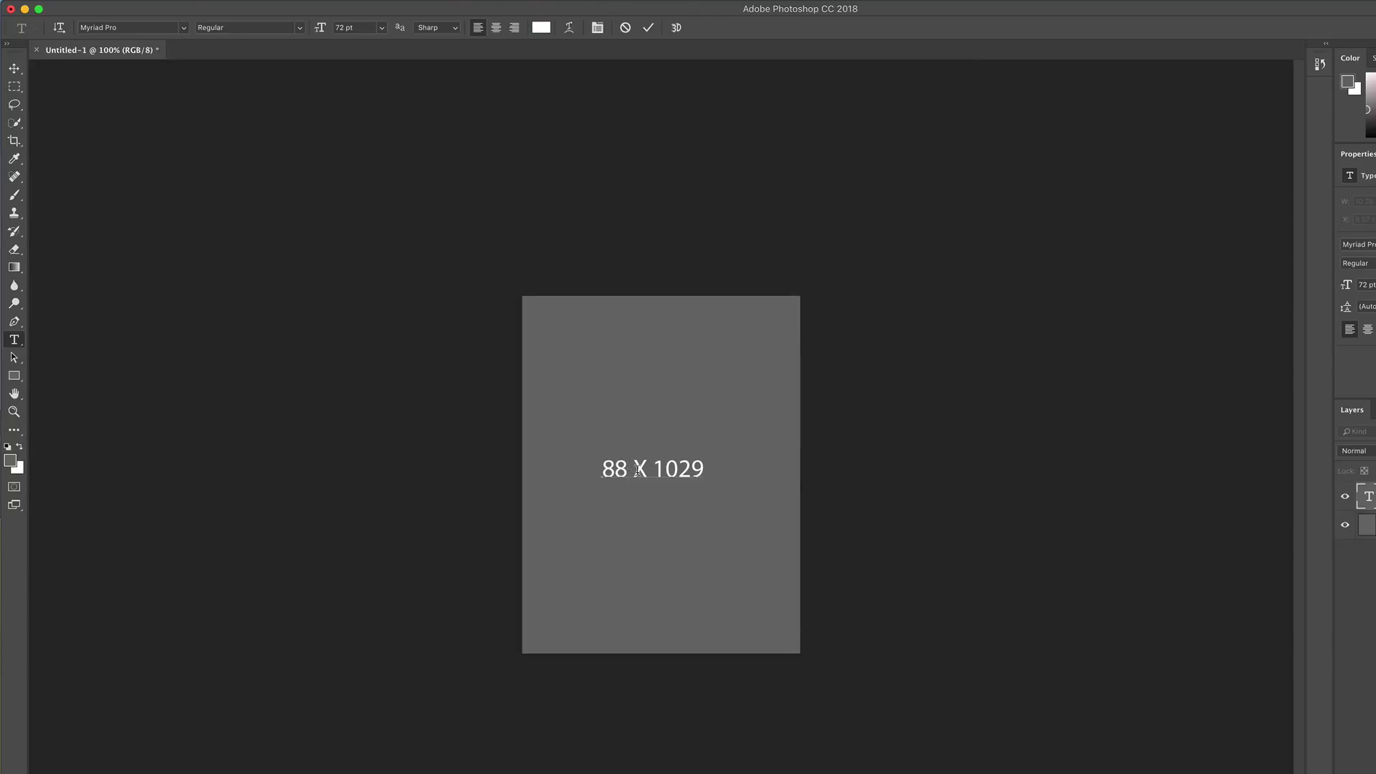
pyautogui.press('BackSpace')
pyautogui.write('00')
# - Move the size label slightly down to the centre of the canvas and deselect it
pyautogui.click(15, 68)
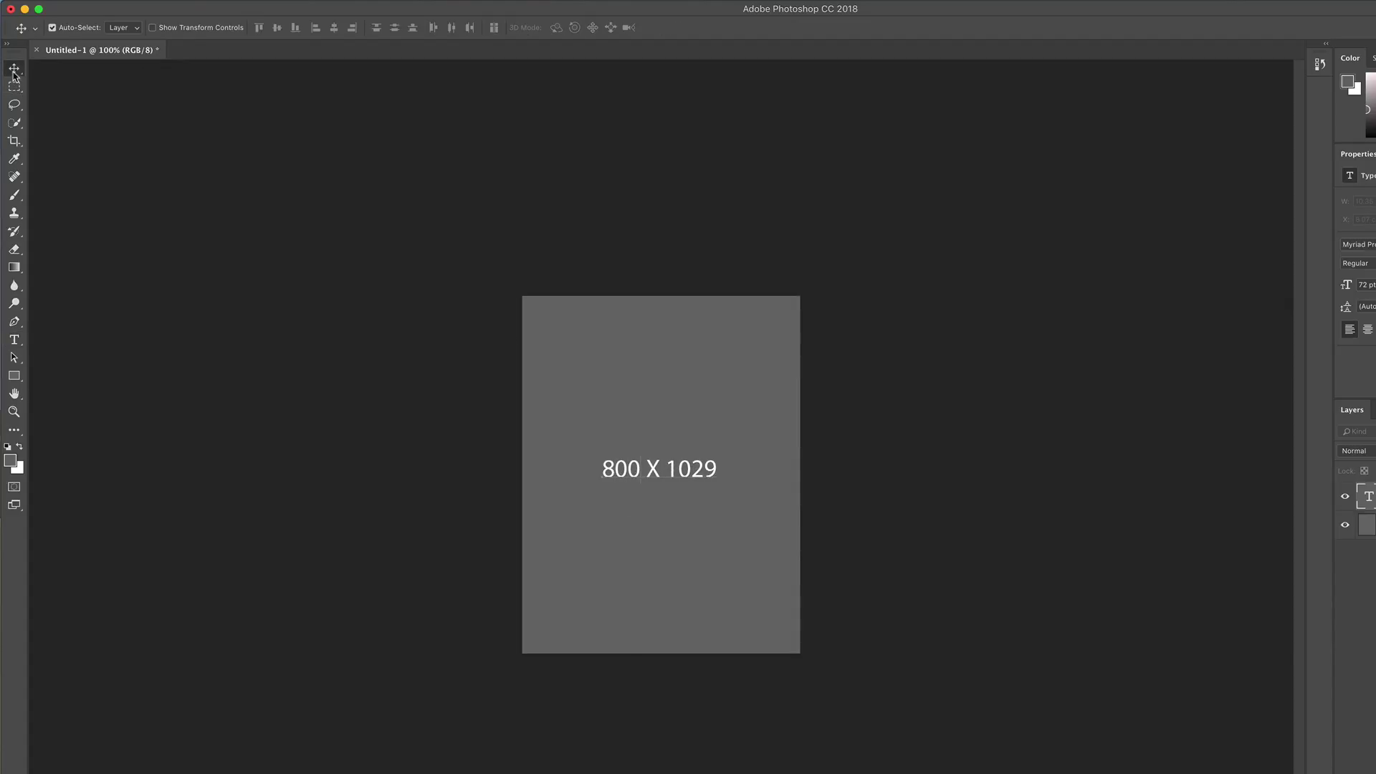
pyautogui.moveTo(687, 478)
pyautogui.mouseDown()
pyautogui.moveTo(678, 487)
pyautogui.moveTo(690, 484)
pyautogui.mouseUp()
pyautogui.click(926, 489)
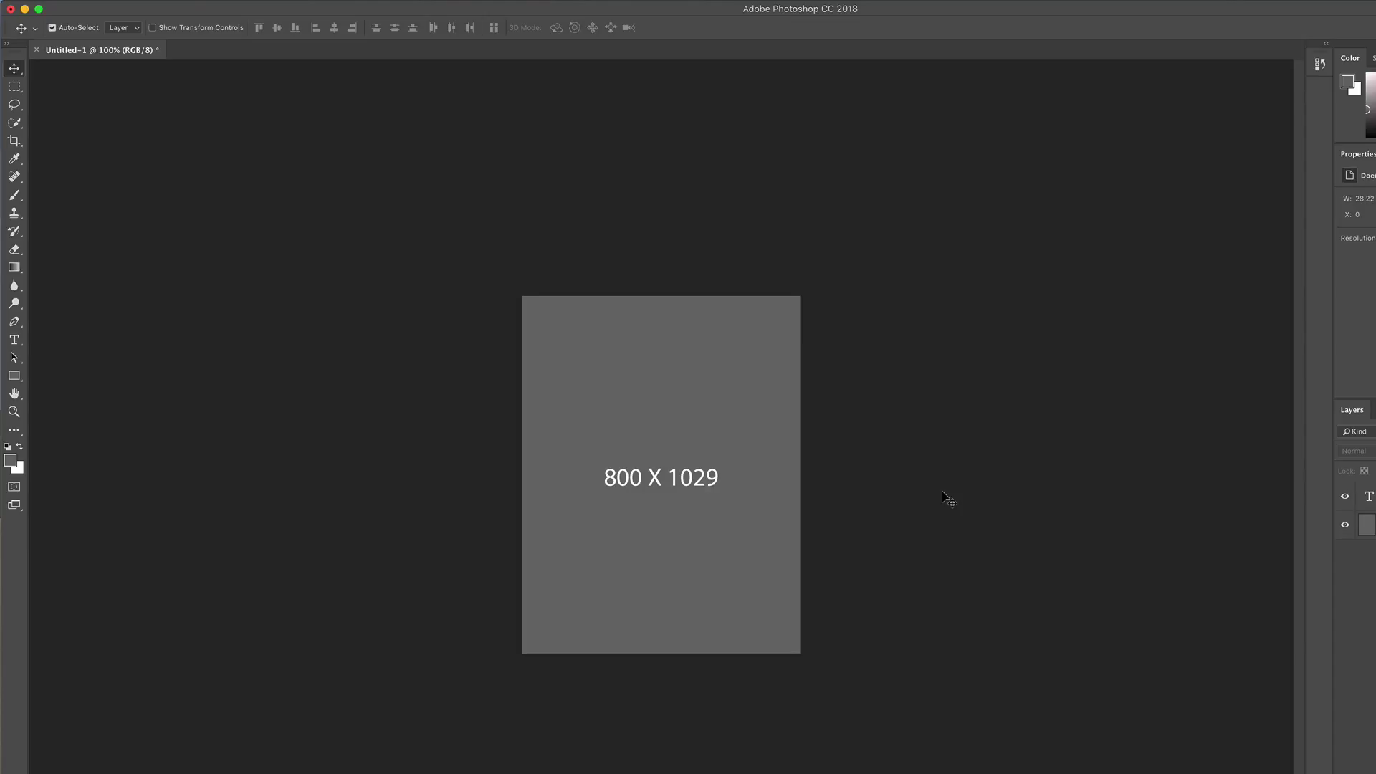
# - Choose JPEG as the placeholder image's format in Save for Web and keep the settings
pyautogui.press('super')
pyautogui.press('super+alt+shift+s')
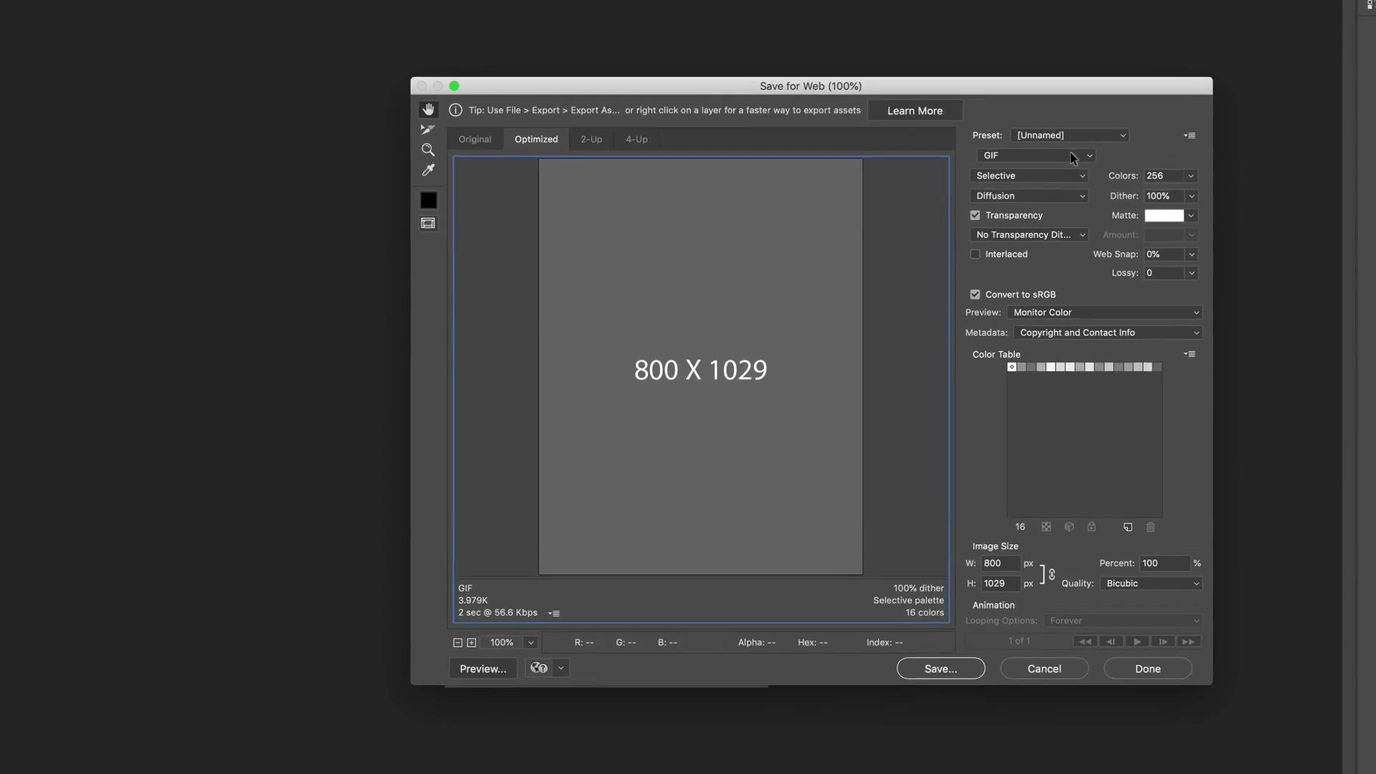
pyautogui.click(1059, 199)
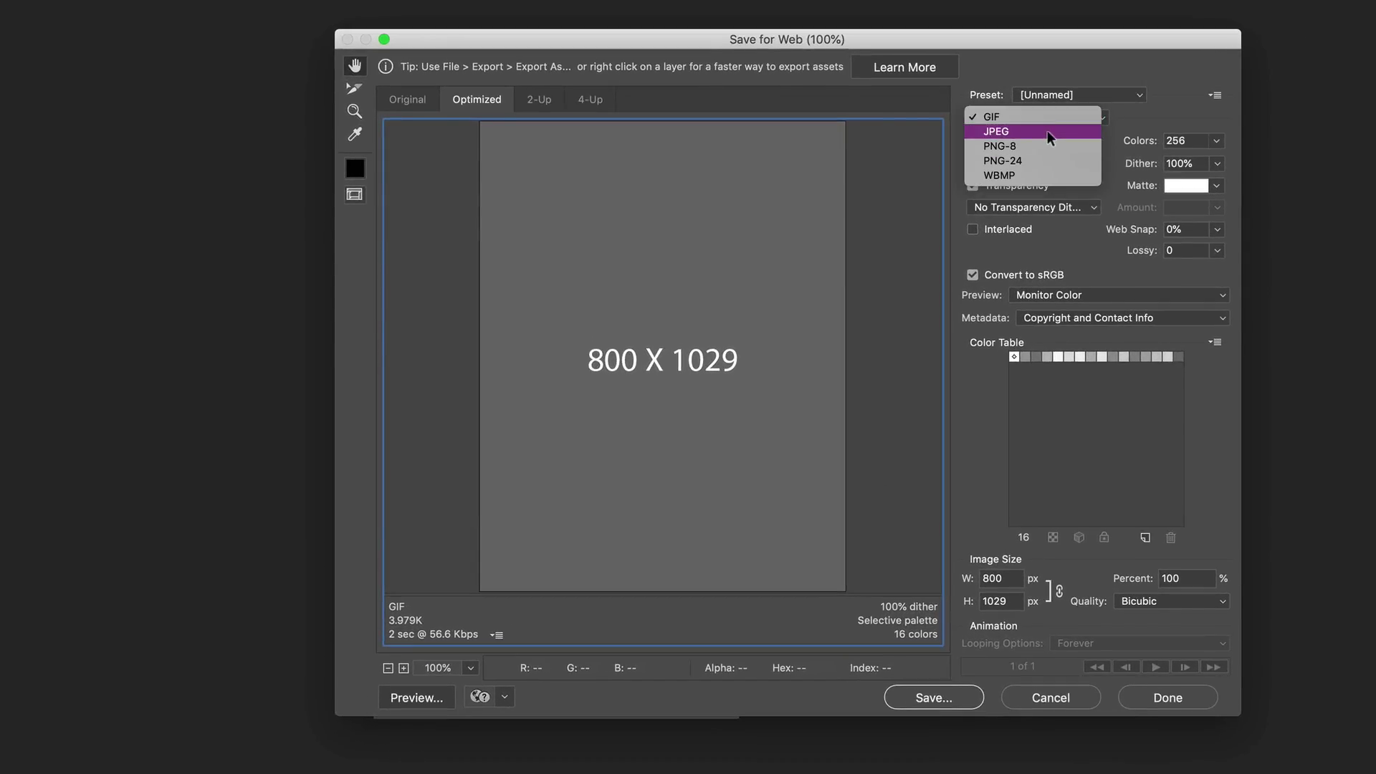
pyautogui.click(1047, 131)
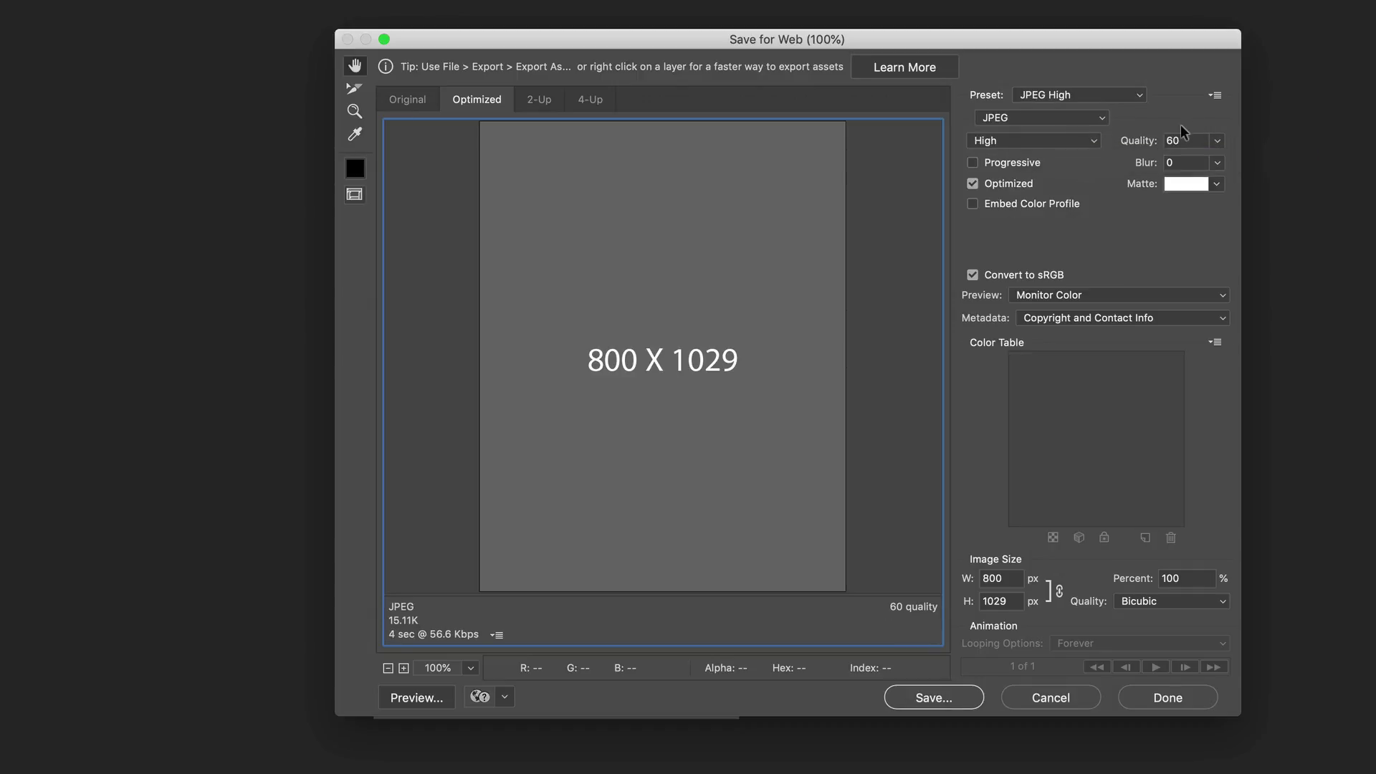
pyautogui.click(1171, 699)
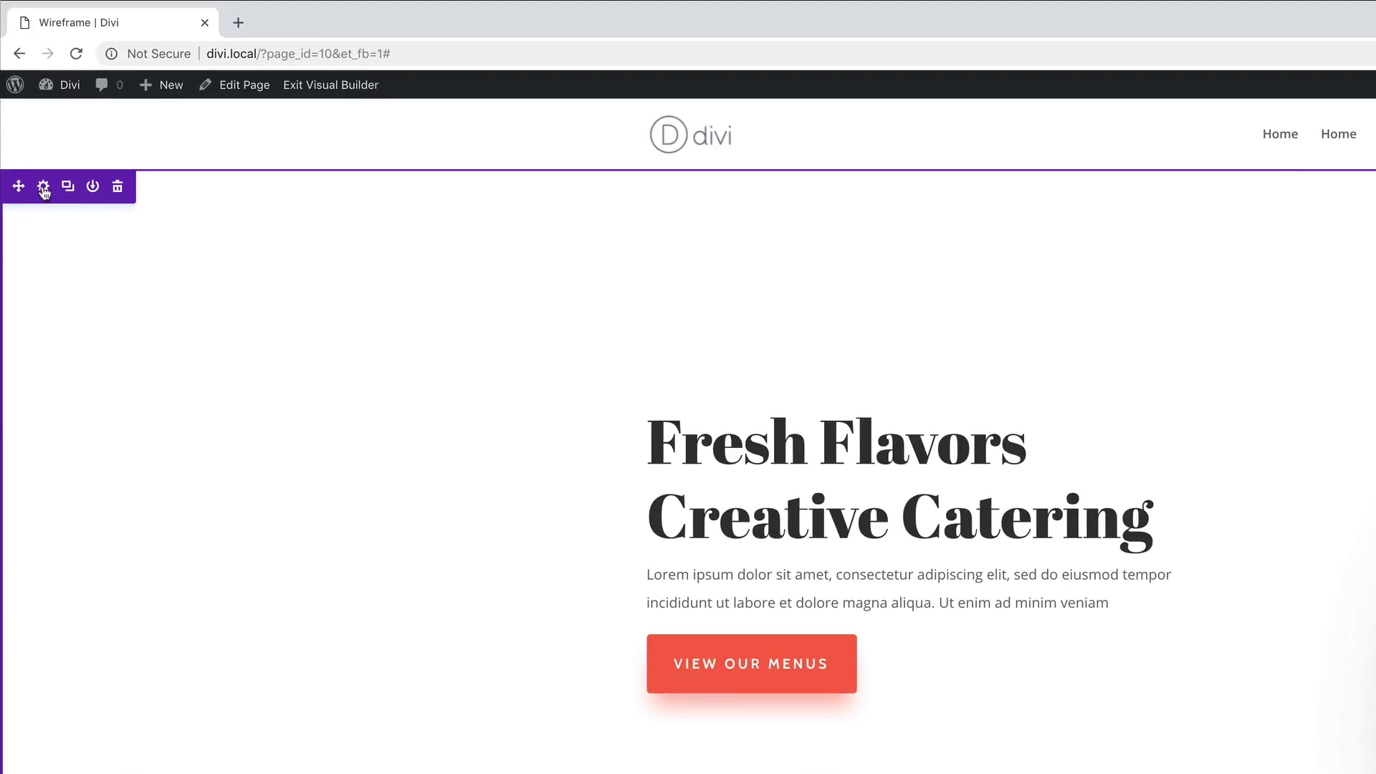
# - Filter the hero section's settings to modified styles, delete its food background image and save the section
pyautogui.click(43, 188)
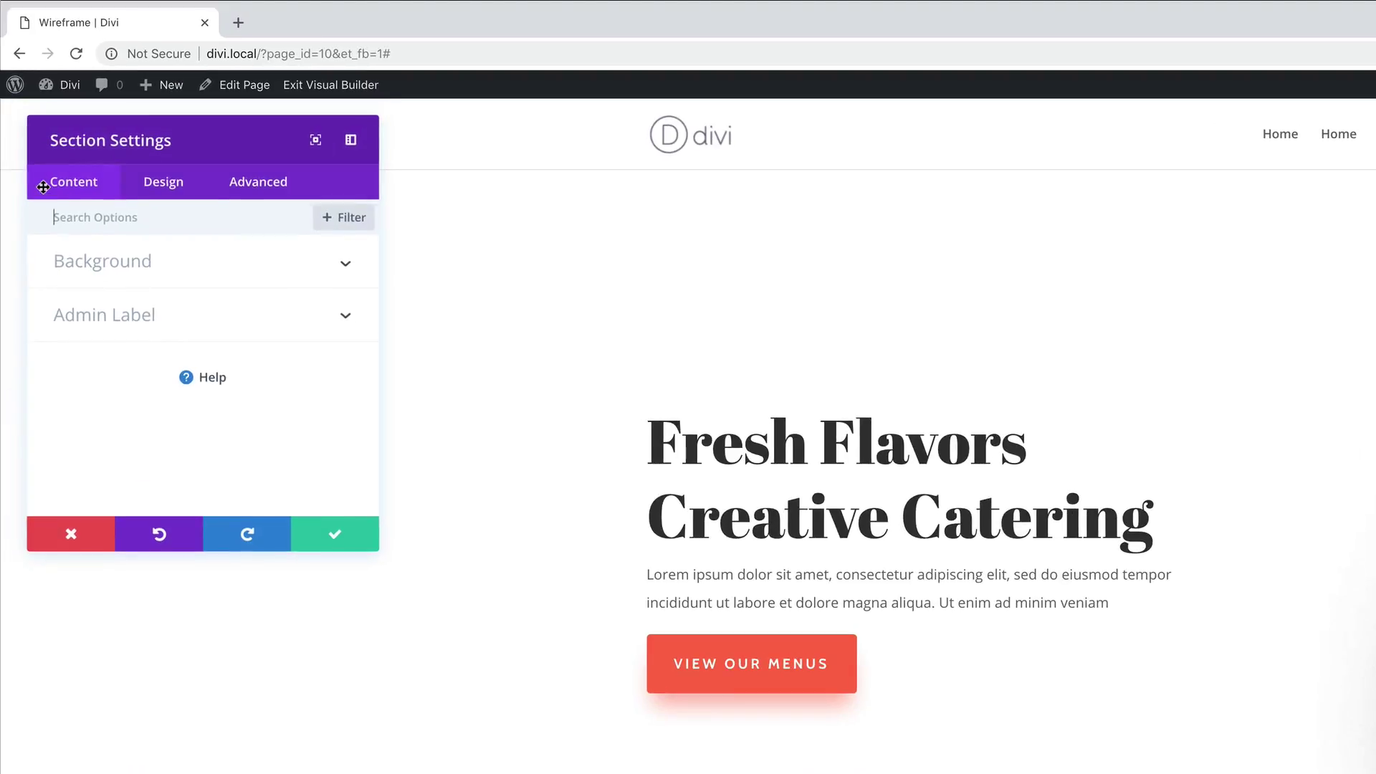
pyautogui.click(352, 219)
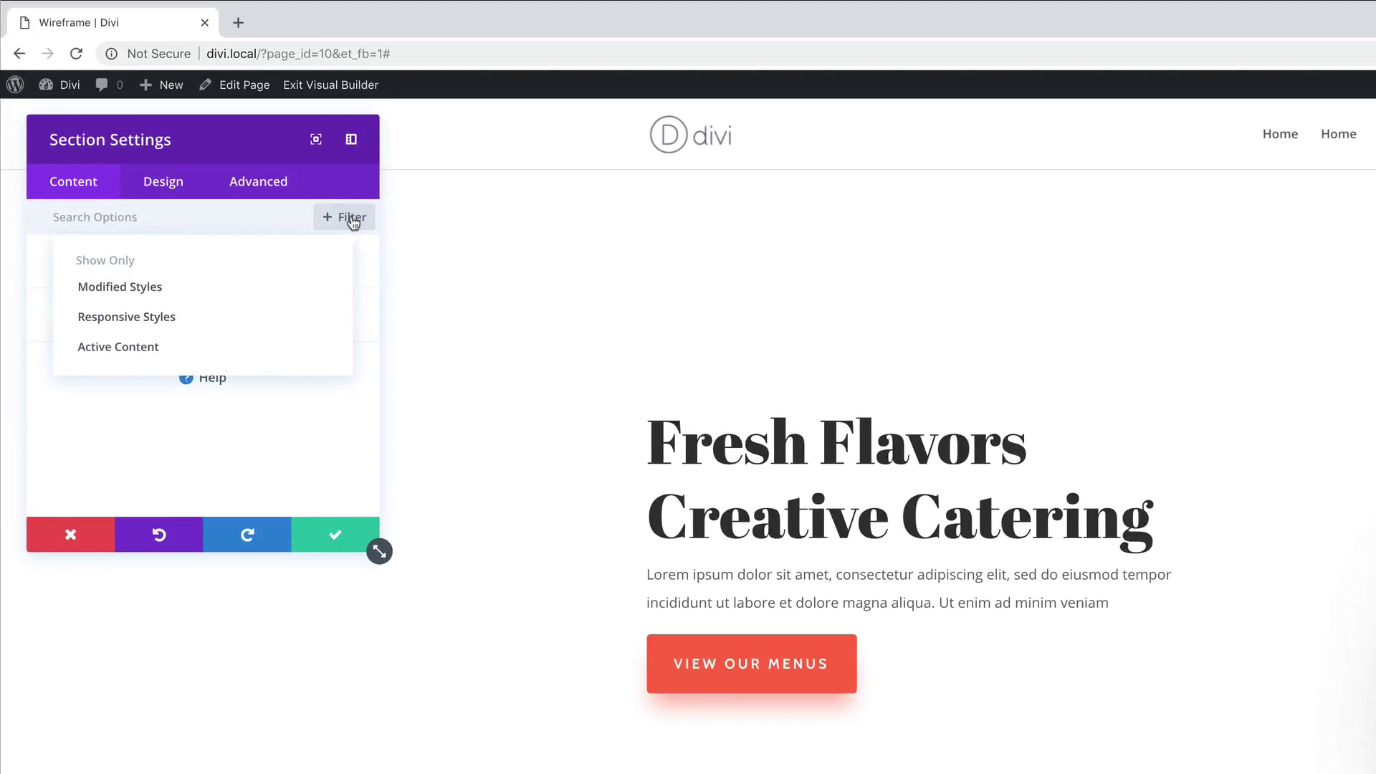
pyautogui.click(160, 287)
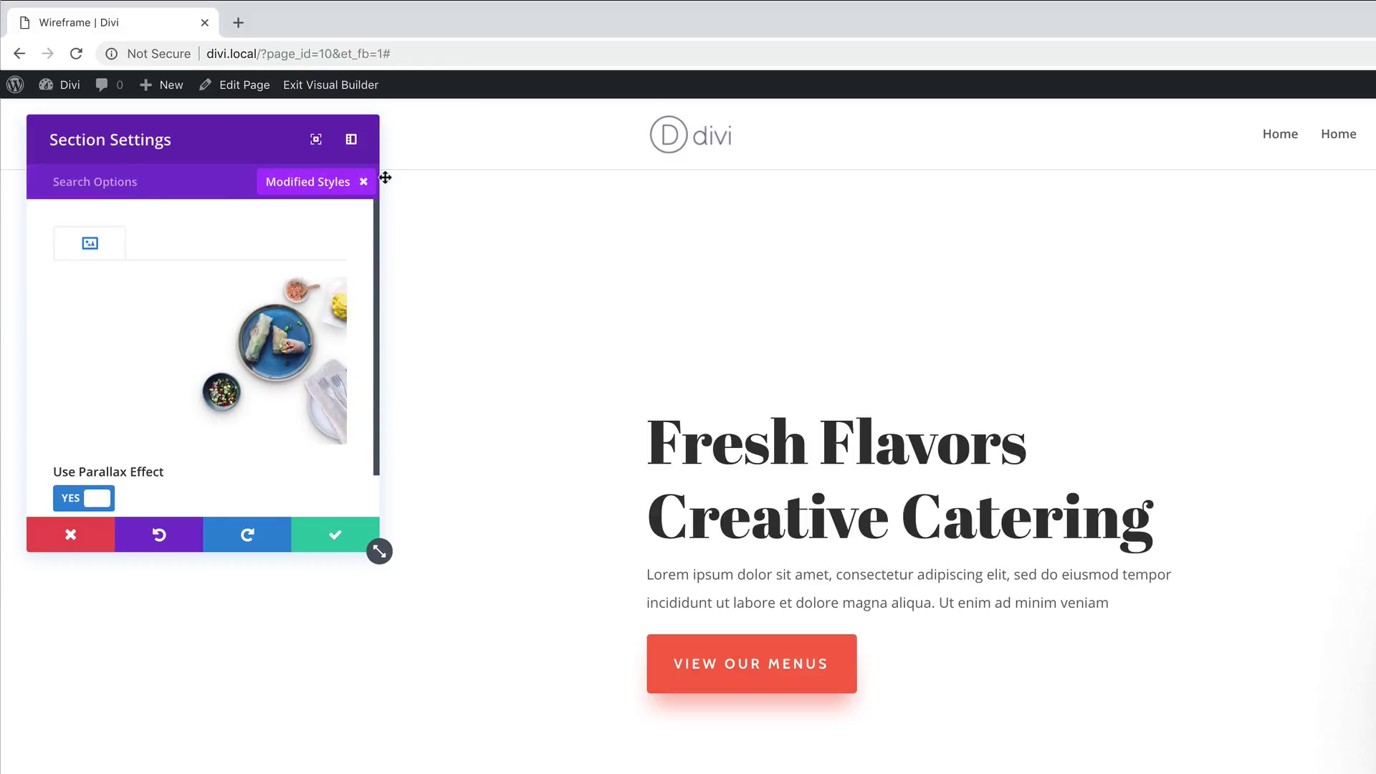
pyautogui.click(351, 139)
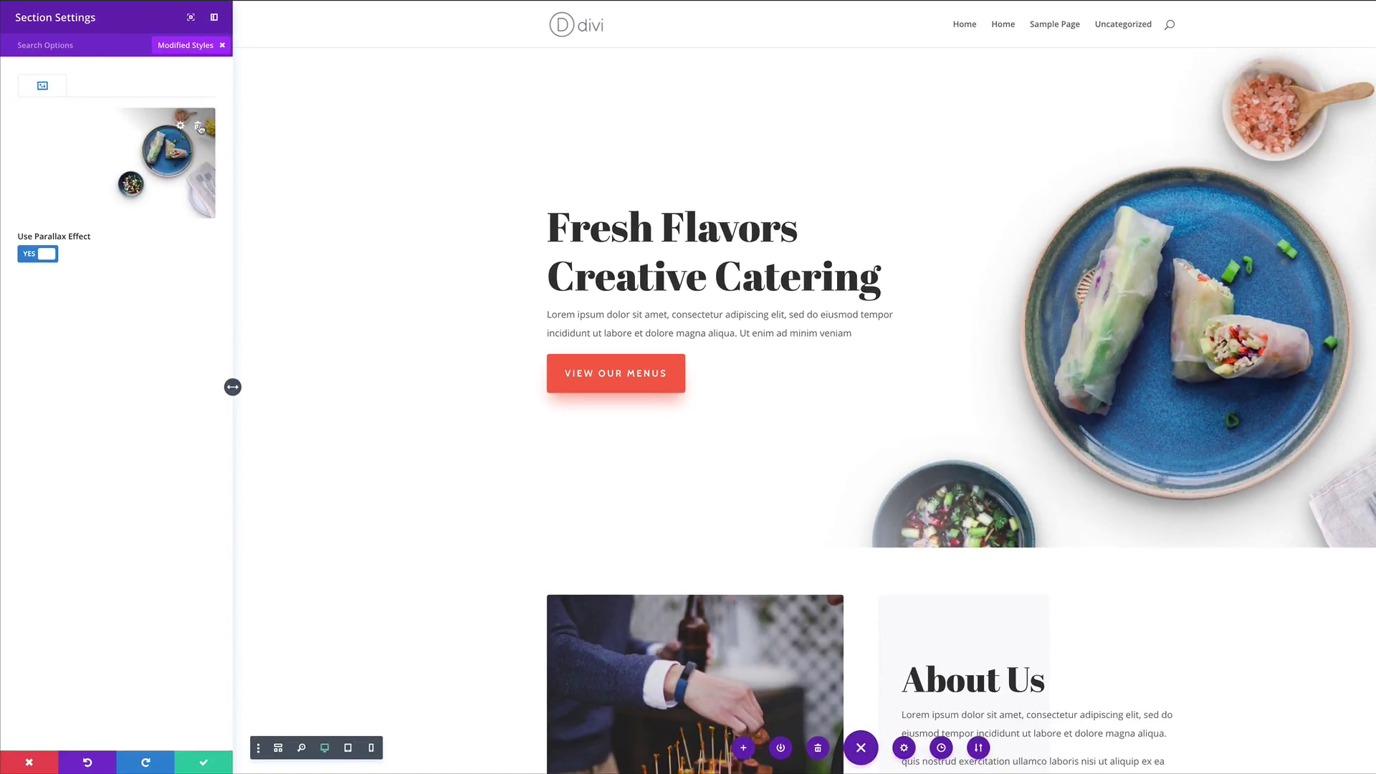
pyautogui.click(200, 128)
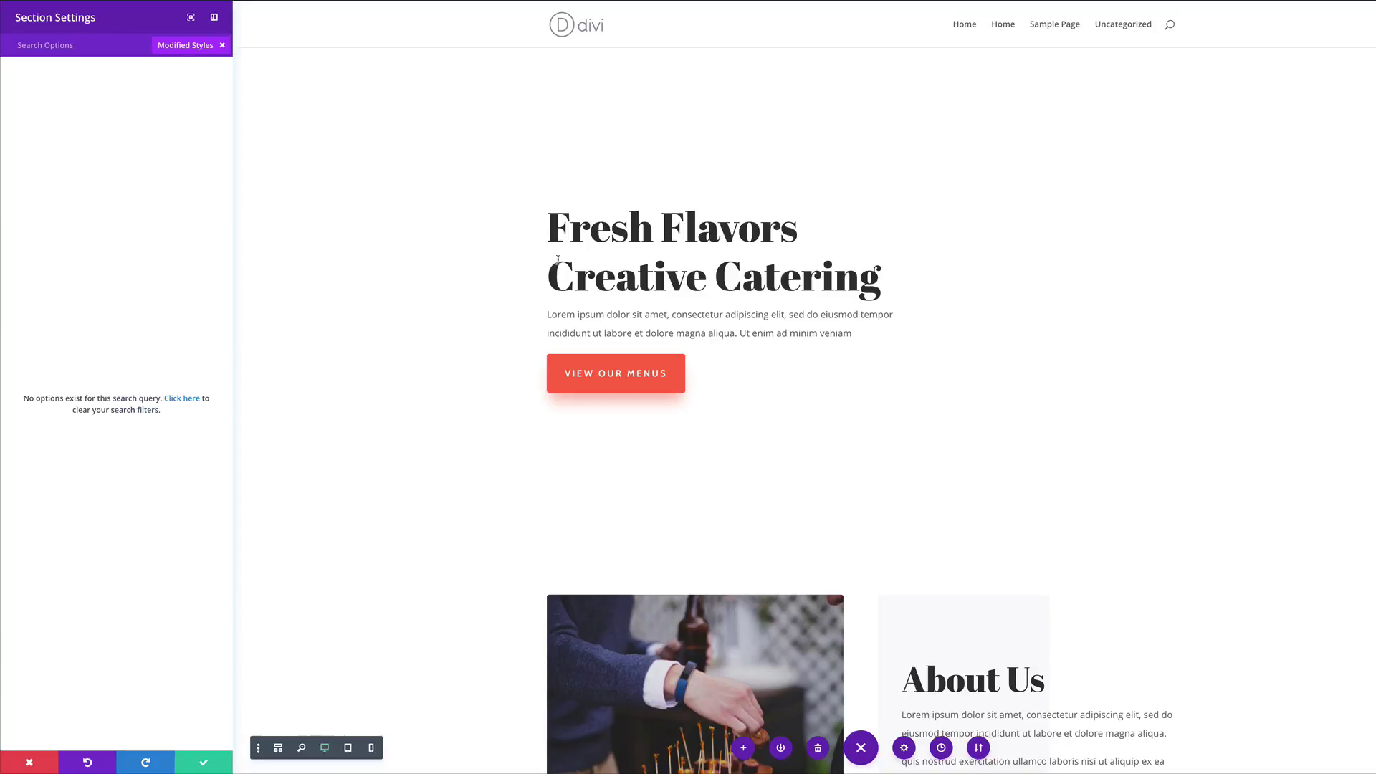
pyautogui.click(200, 762)
# - Check the About Us section's settings for modified styles, then clear the filter and close them
pyautogui.scroll(-5, 794, 368)
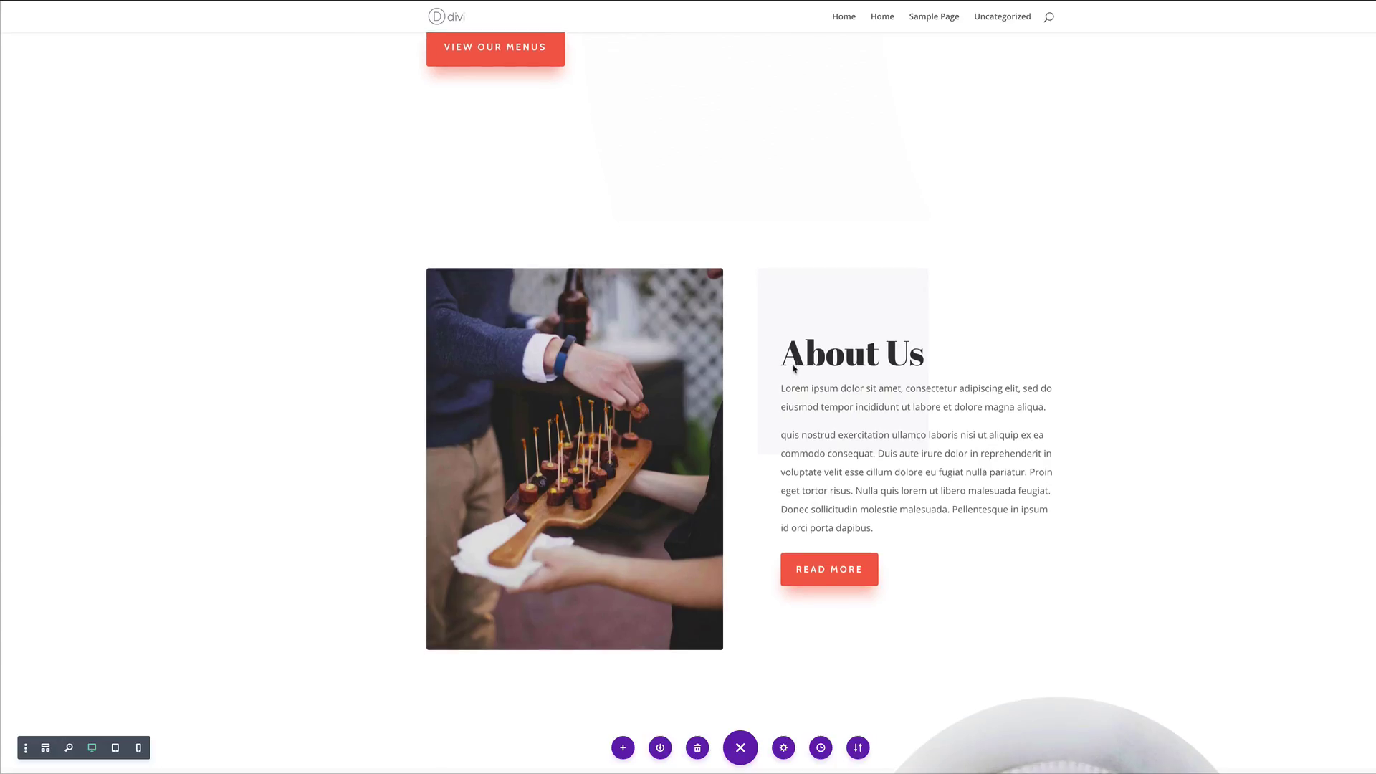
pyautogui.moveTo(289, 306)
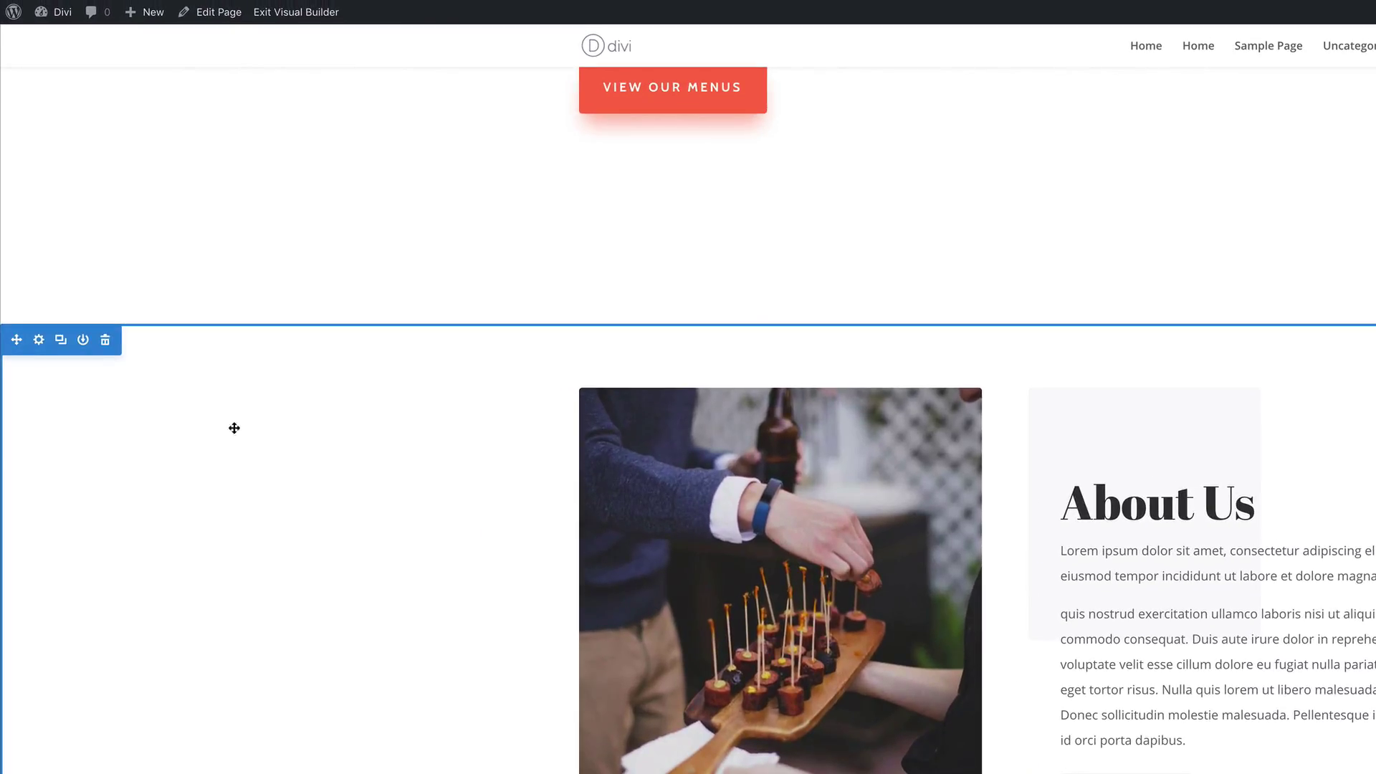
pyautogui.click(39, 340)
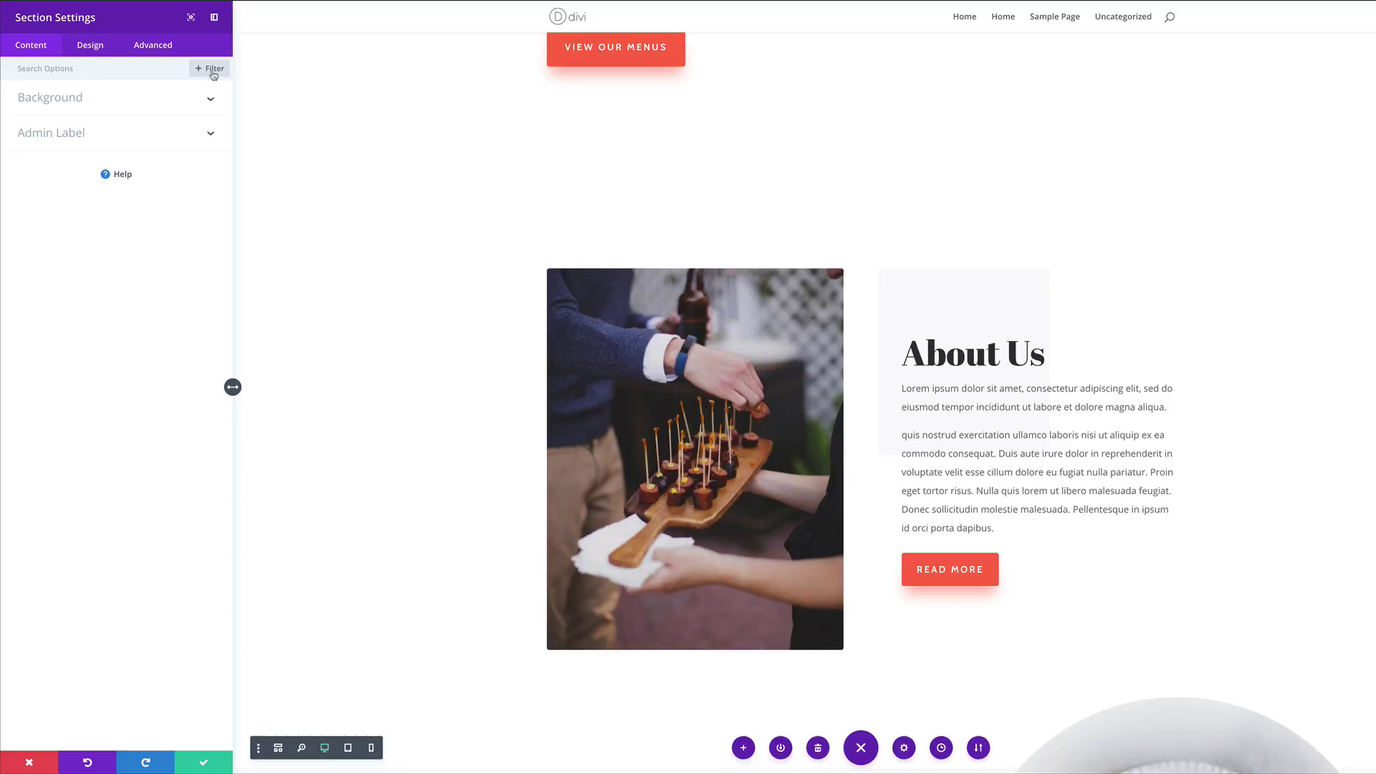
pyautogui.click(291, 120)
pyautogui.click(88, 114)
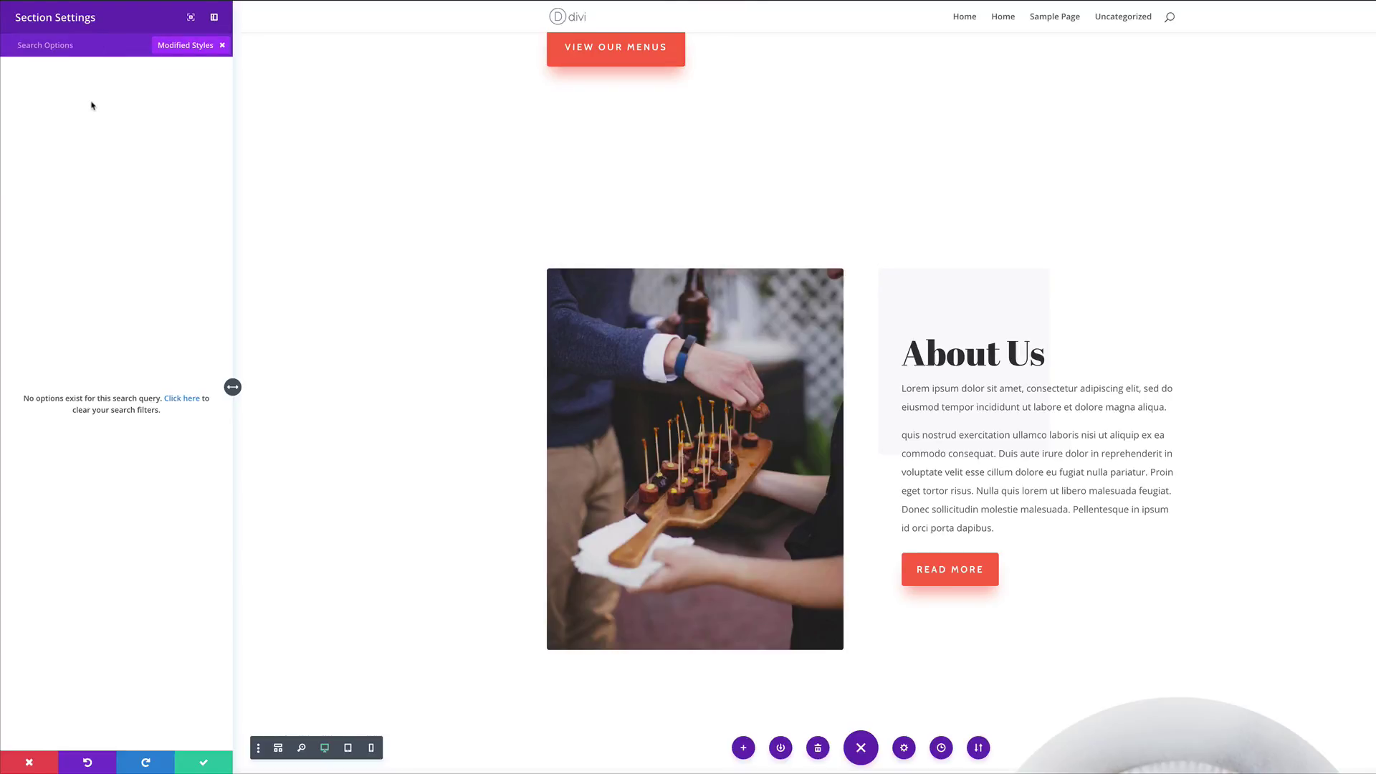
pyautogui.click(223, 45)
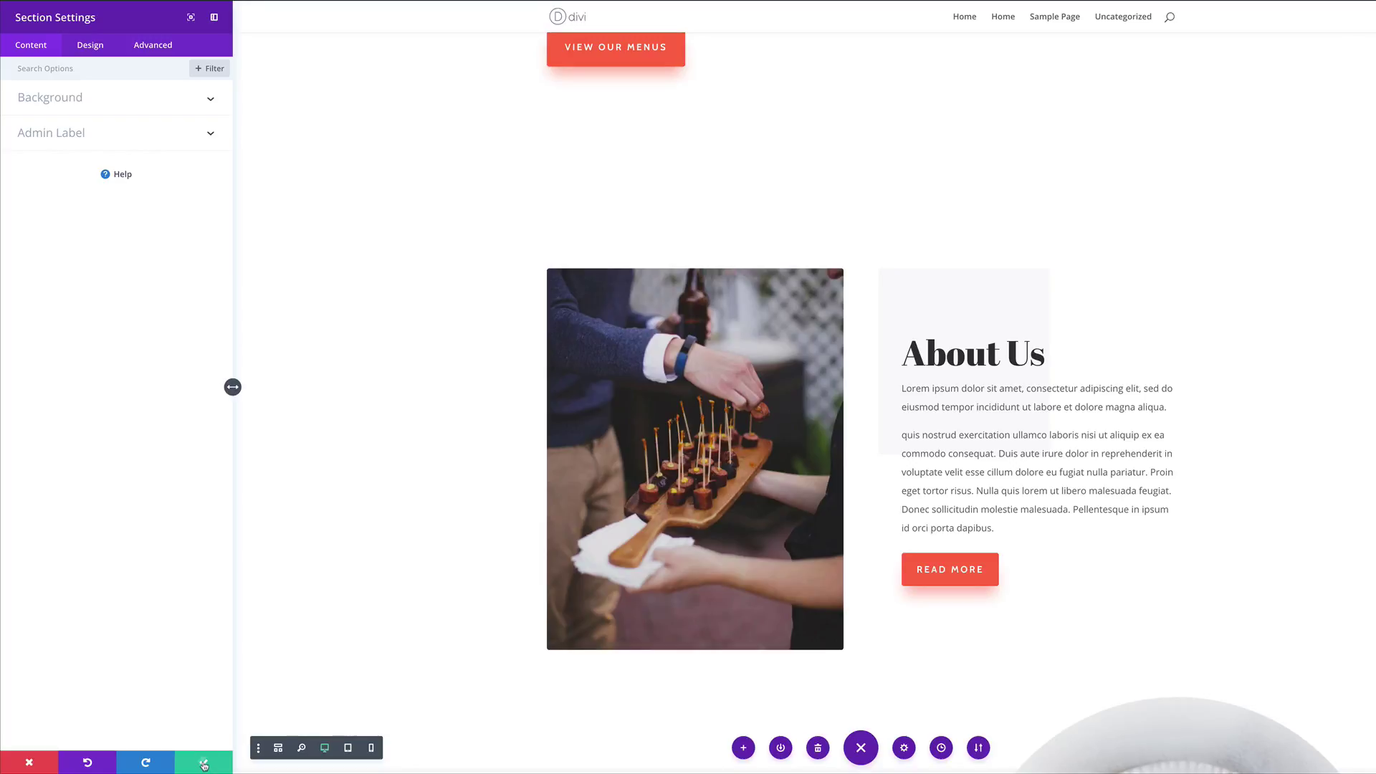
pyautogui.moveTo(230, 384); pyautogui.dragTo(419, 413)
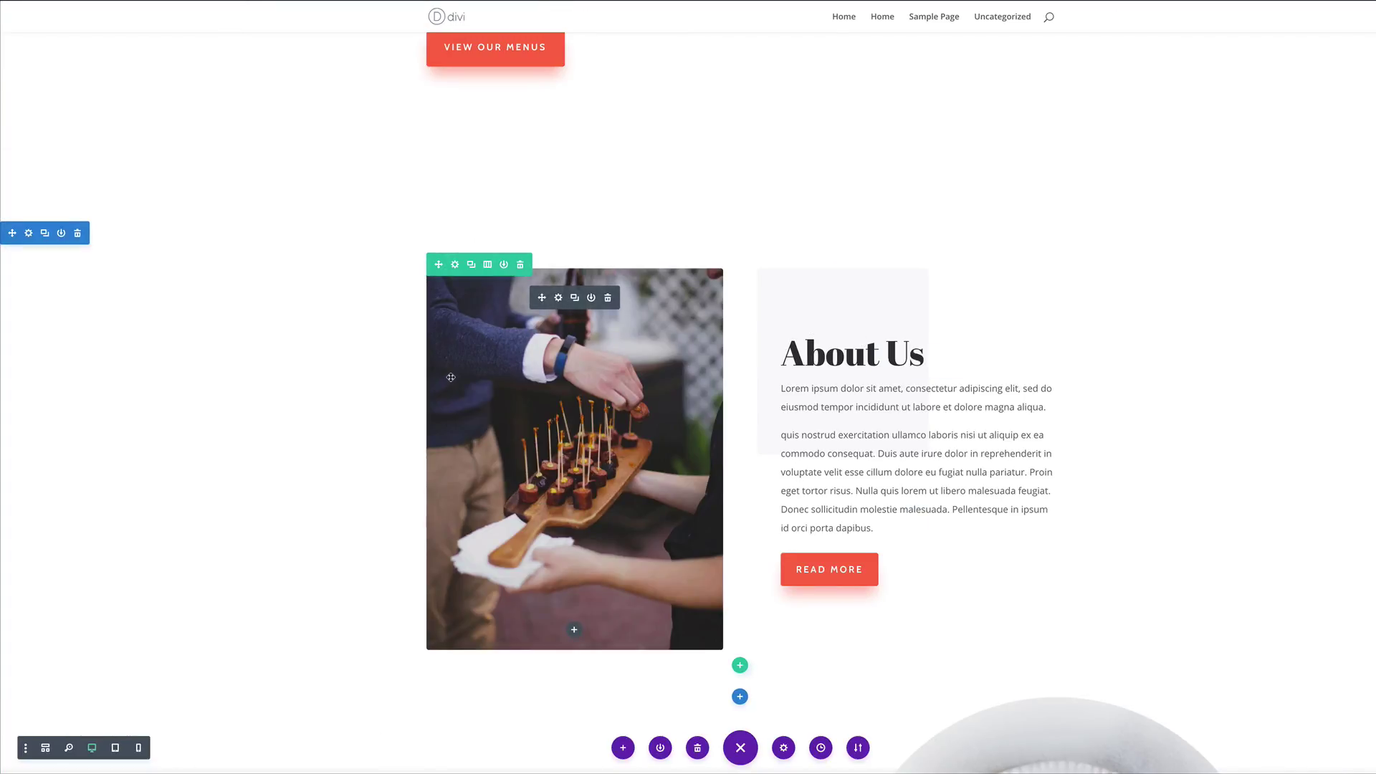
# - Add the background colour #f9f9fb to the Fresh Flavors hero section
pyautogui.scroll(1, 450, 377)
pyautogui.scroll(1, 451, 377)
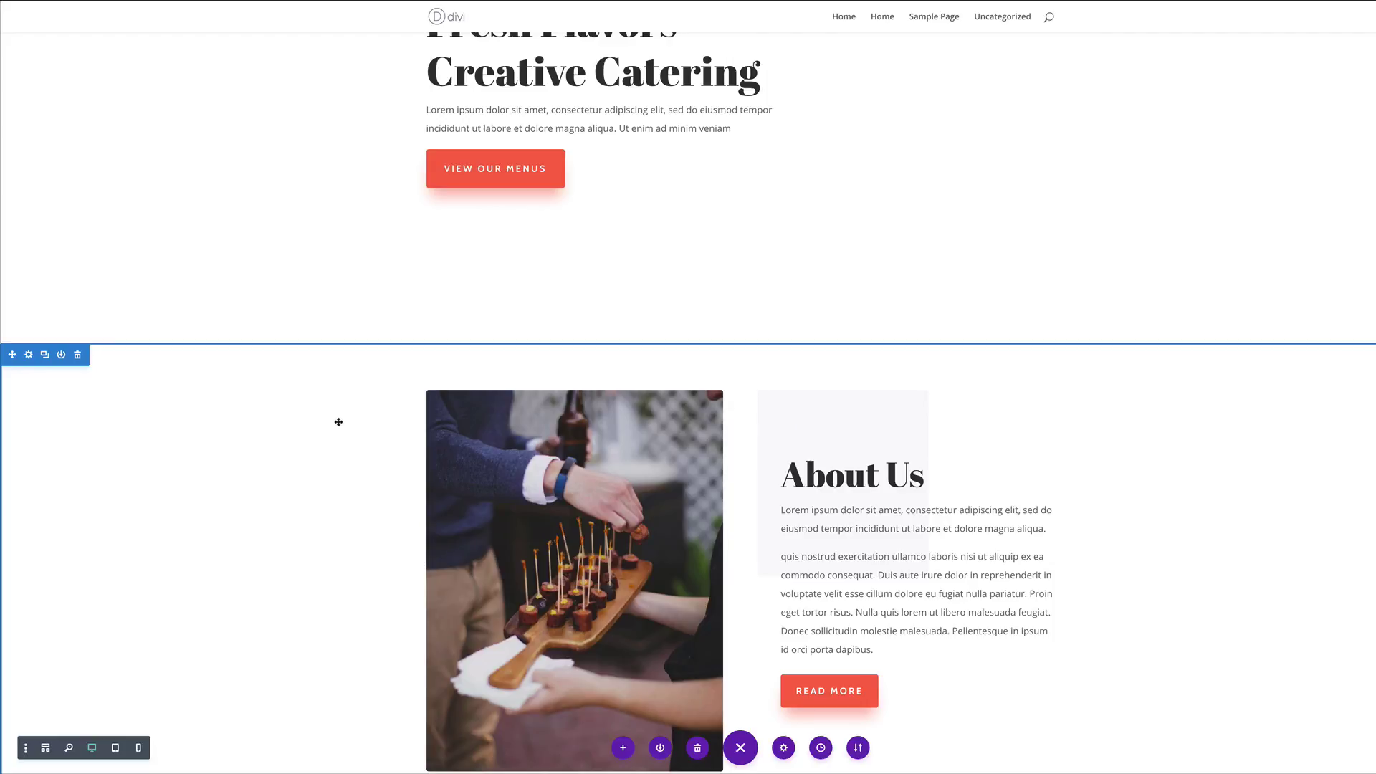
pyautogui.scroll(3, 338, 422)
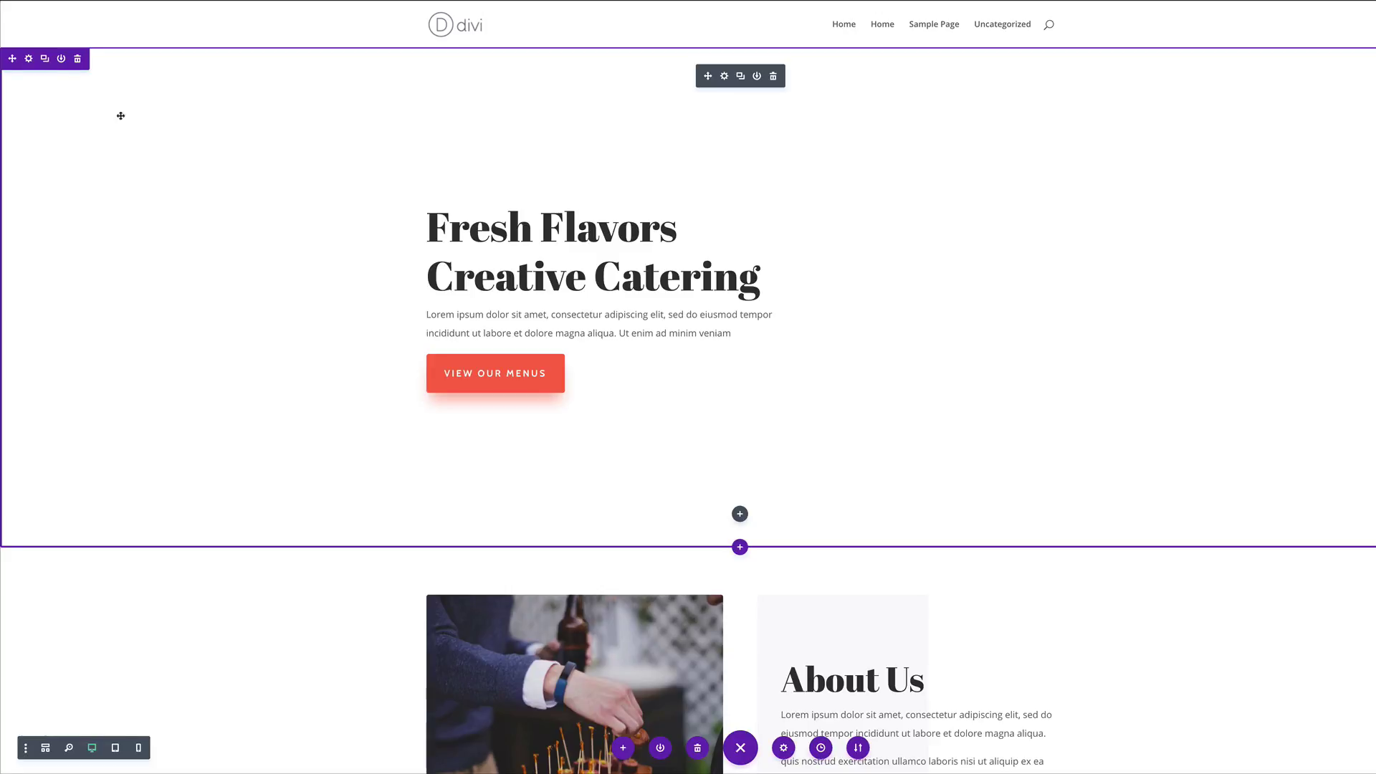
pyautogui.click(29, 60)
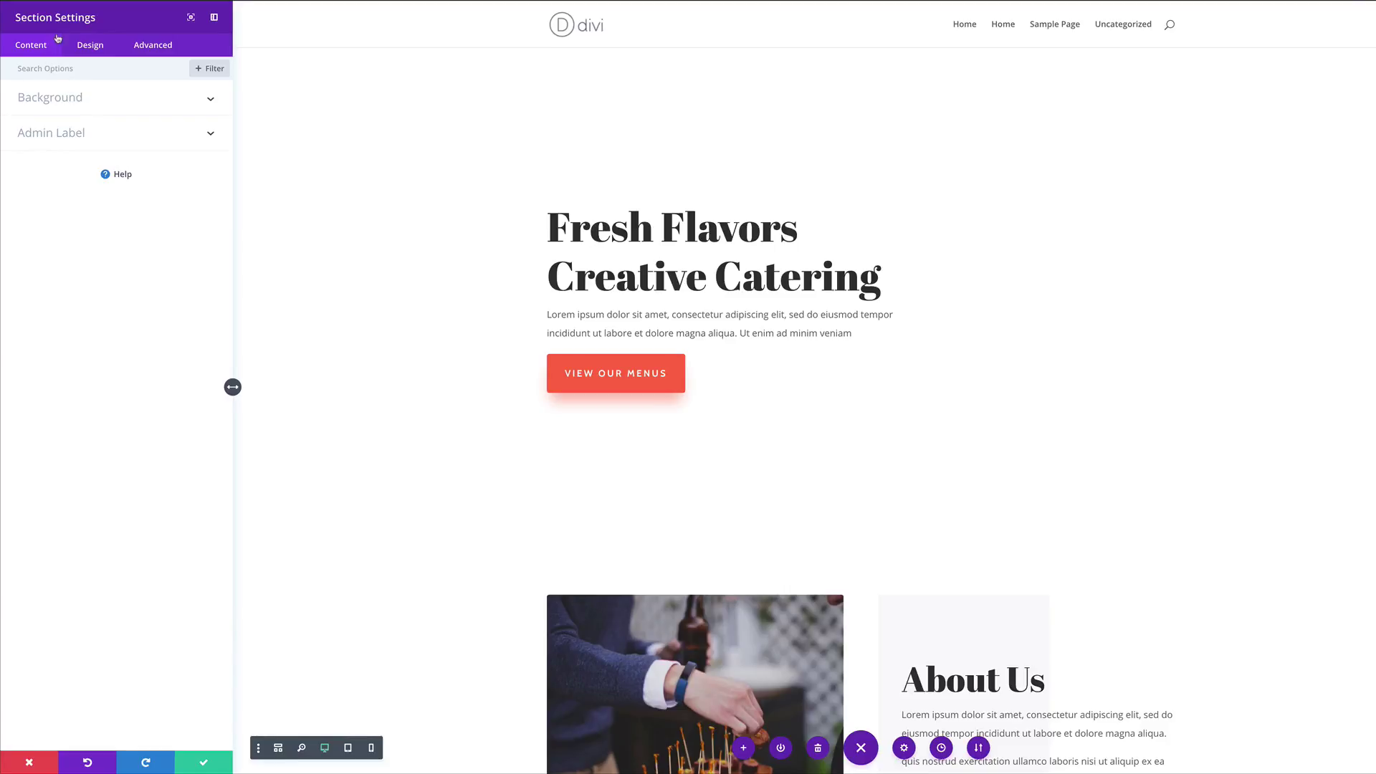
pyautogui.click(71, 101)
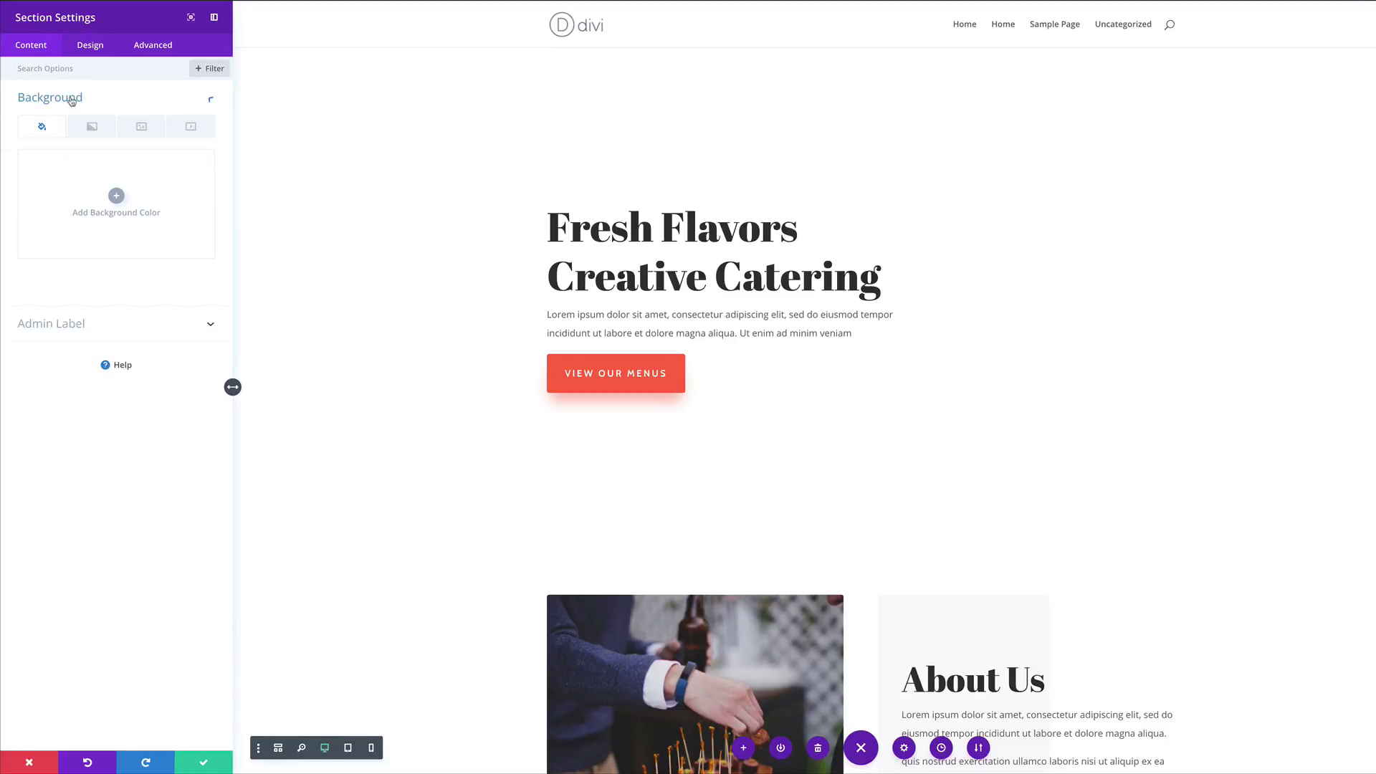
pyautogui.click(117, 199)
pyautogui.click(54, 163)
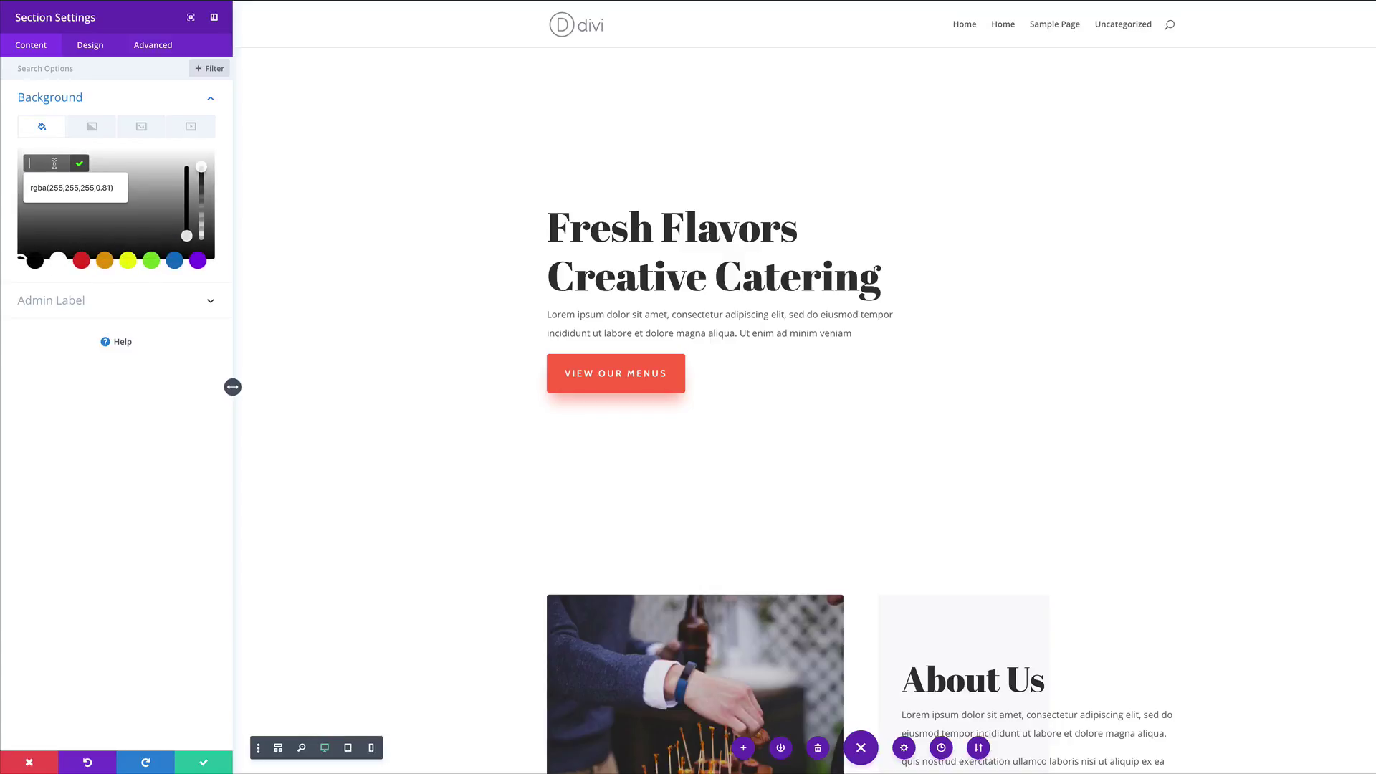
pyautogui.write('#f9f9f9')
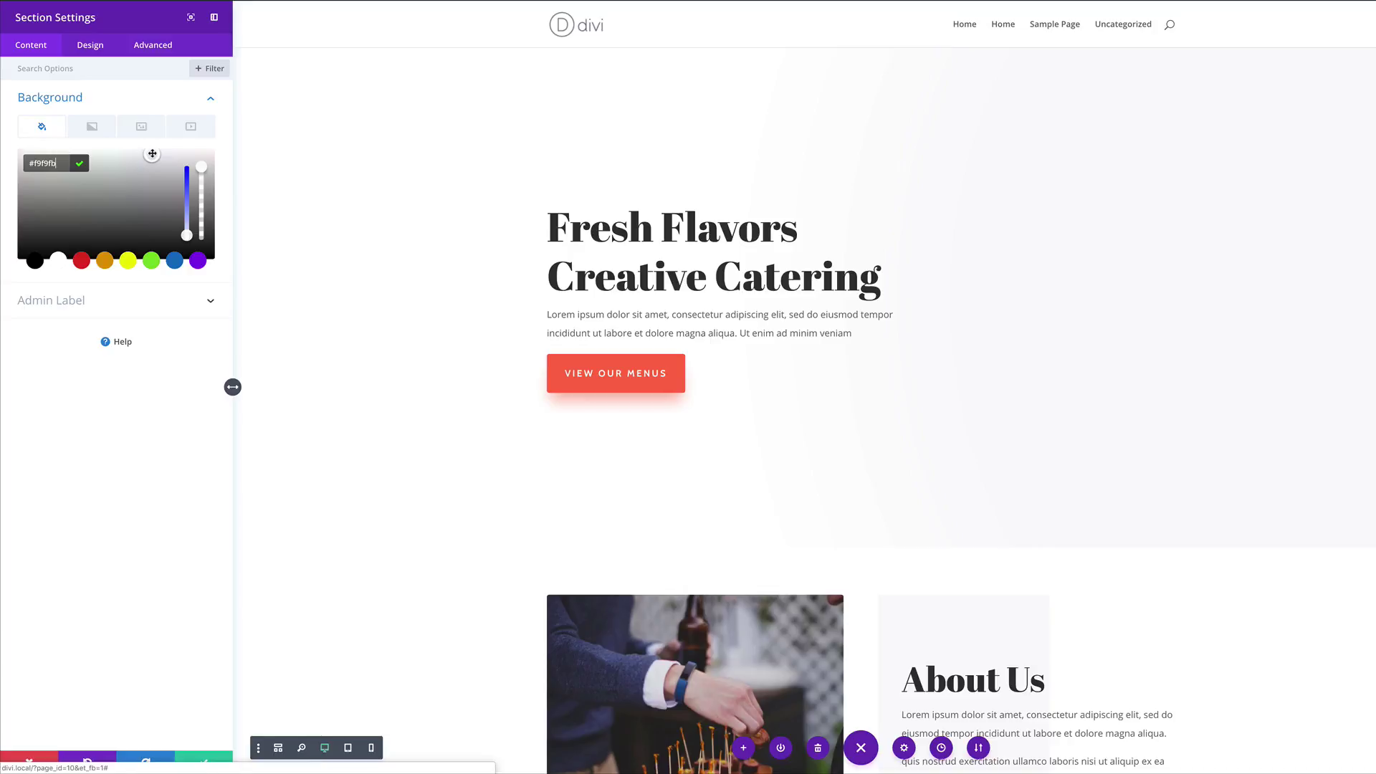
pyautogui.press('Return')
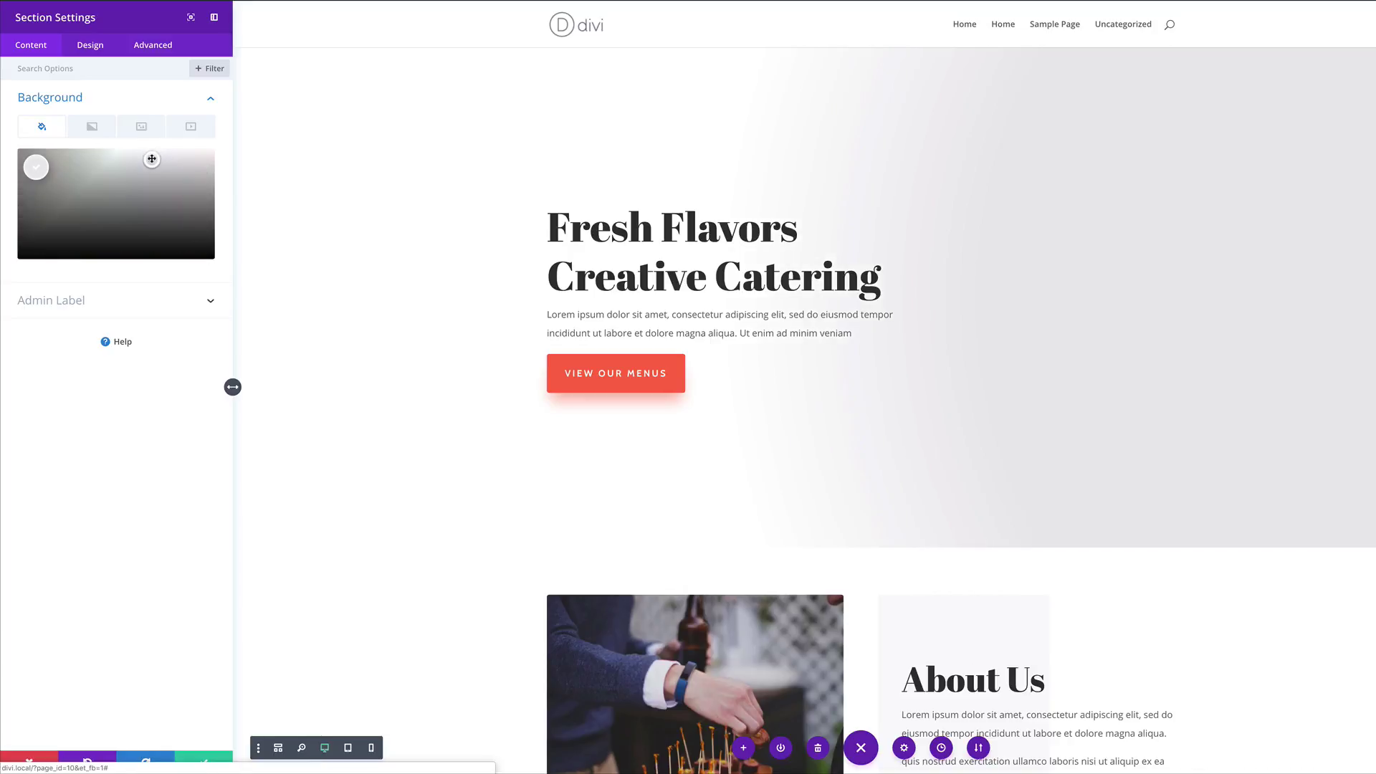
# - Darken the hero section's background colour slightly to the light grey #e8e8ea and save the section
pyautogui.click(152, 159)
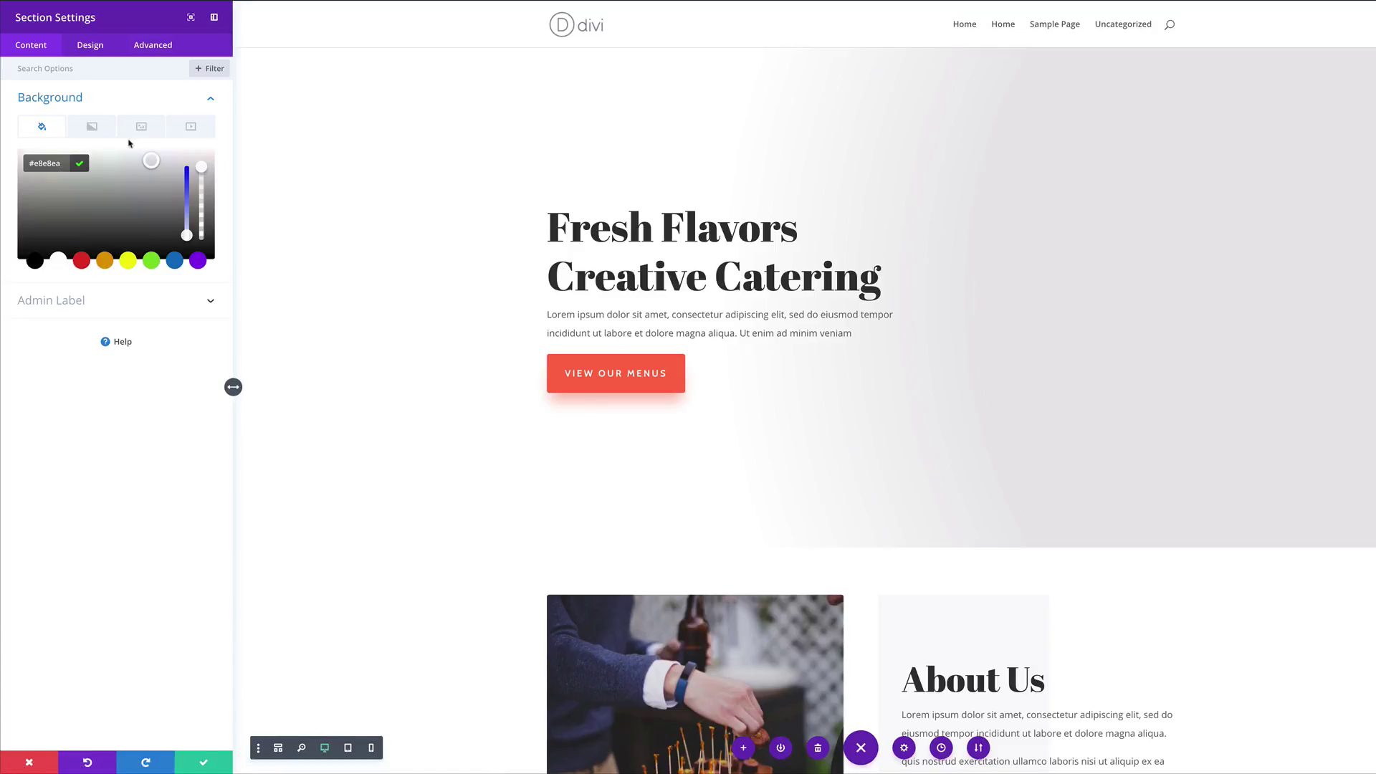
pyautogui.click(94, 129)
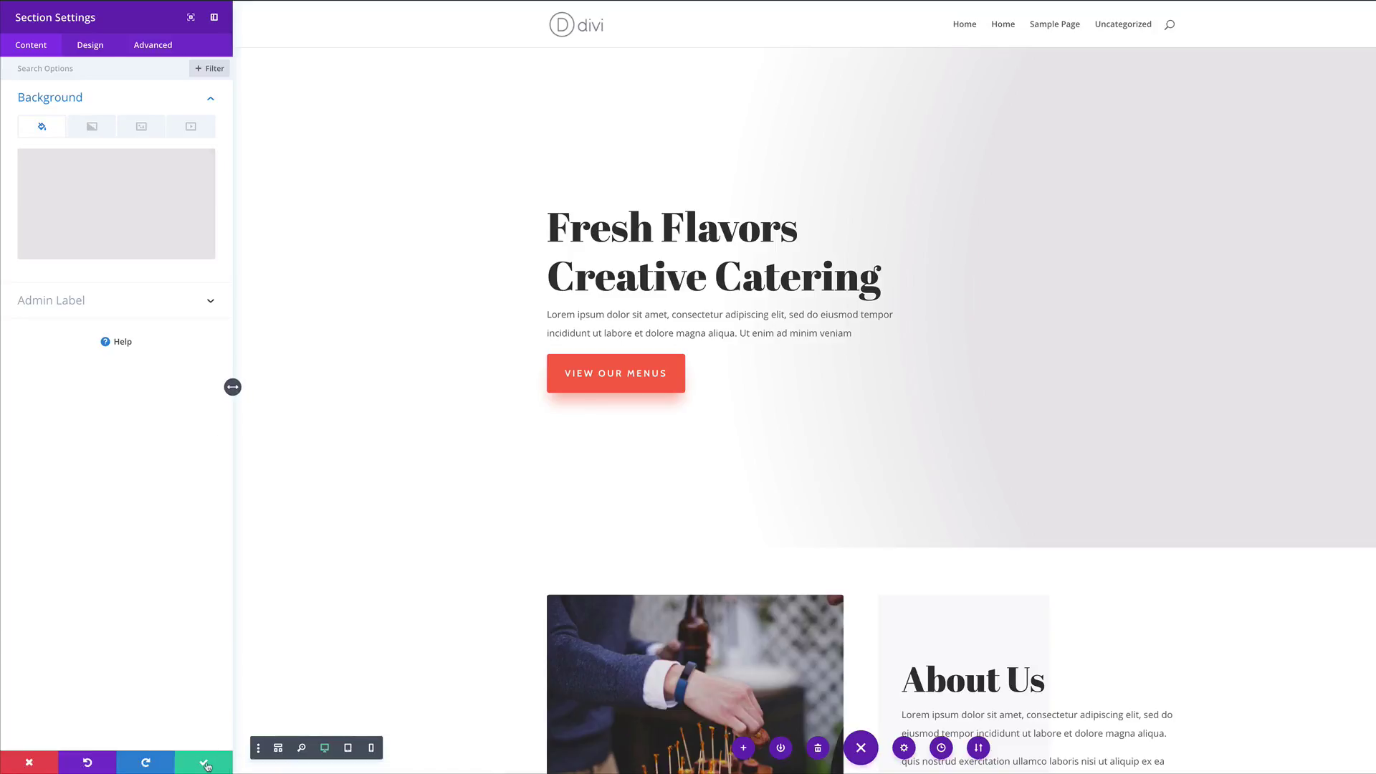
pyautogui.moveTo(230, 385); pyautogui.dragTo(207, 762)
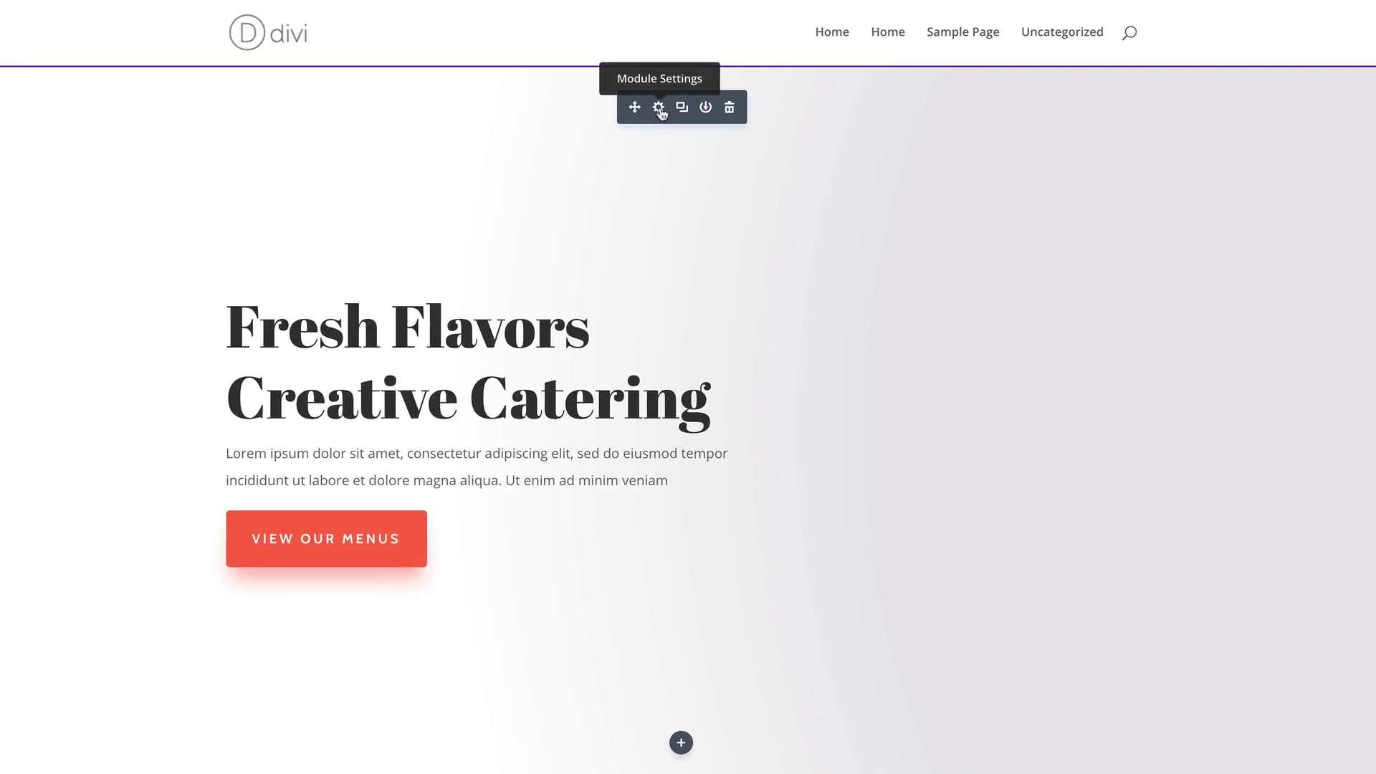
# - Delete the radial background gradient from the hero's fullwidth header module, using the modified styles filter, and save it
pyautogui.click(658, 108)
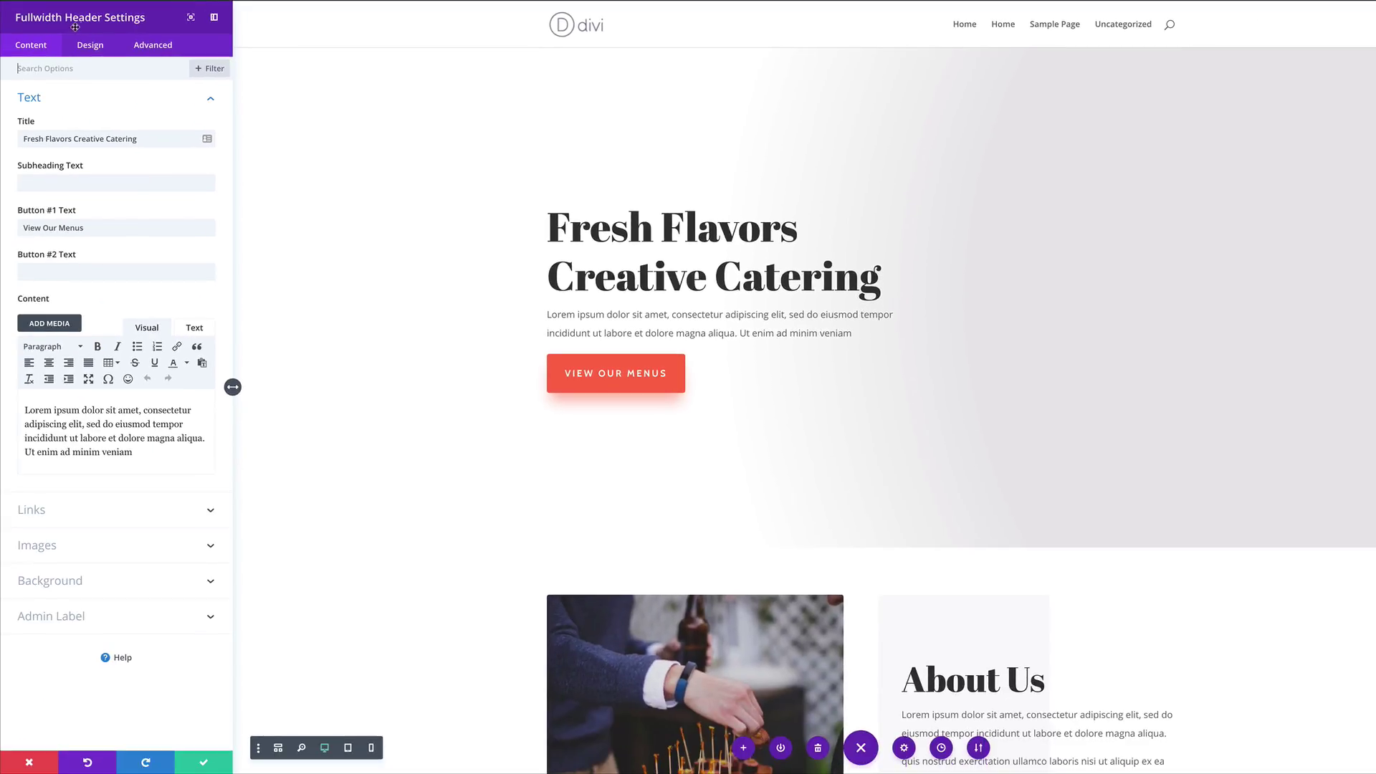
pyautogui.click(215, 69)
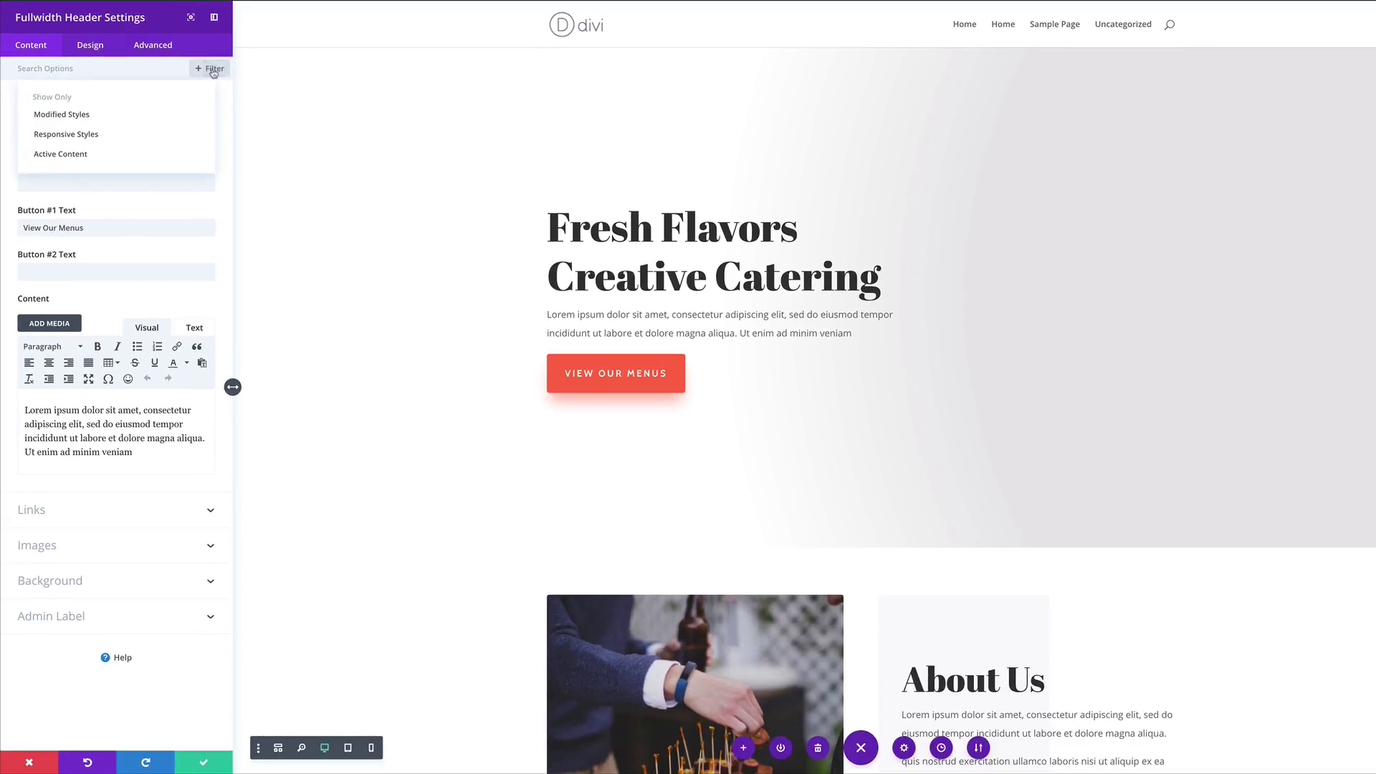
pyautogui.click(86, 112)
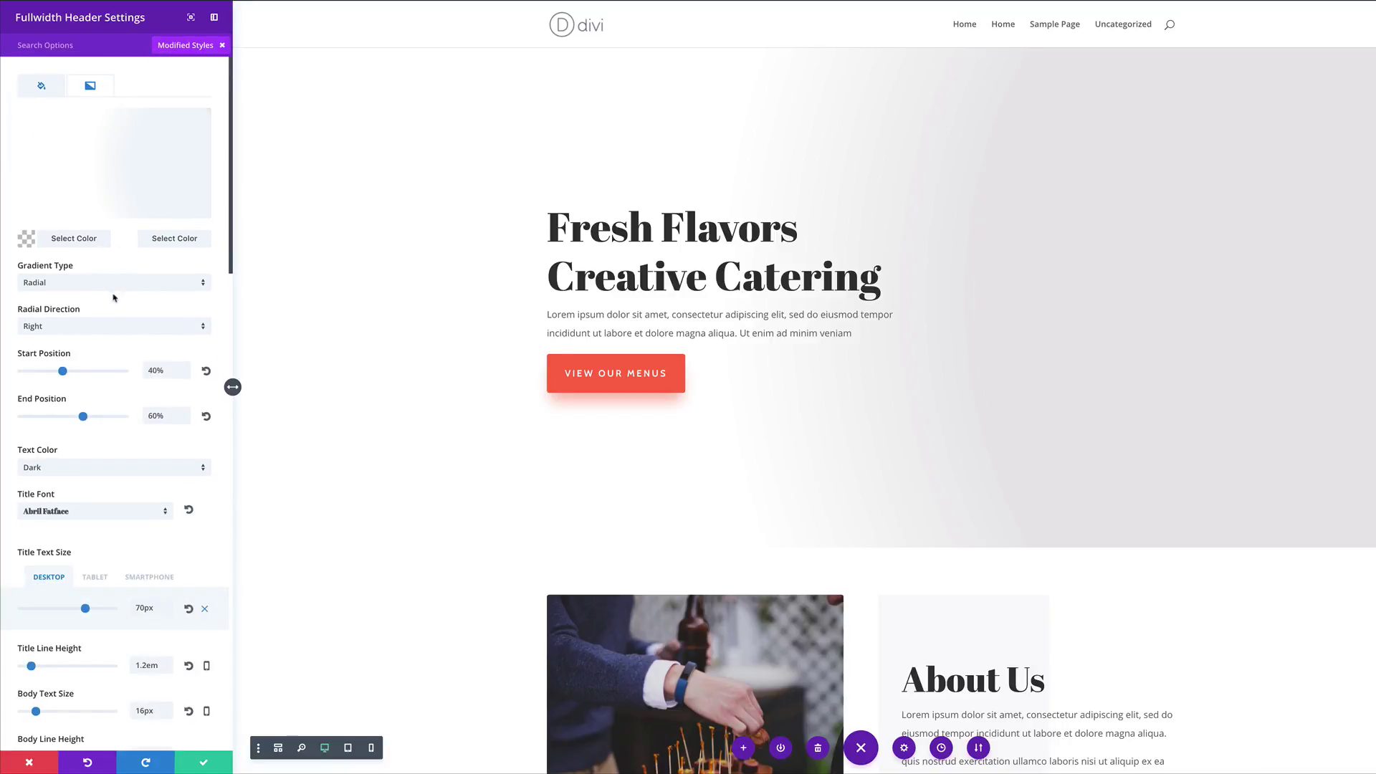
pyautogui.moveTo(76, 147)
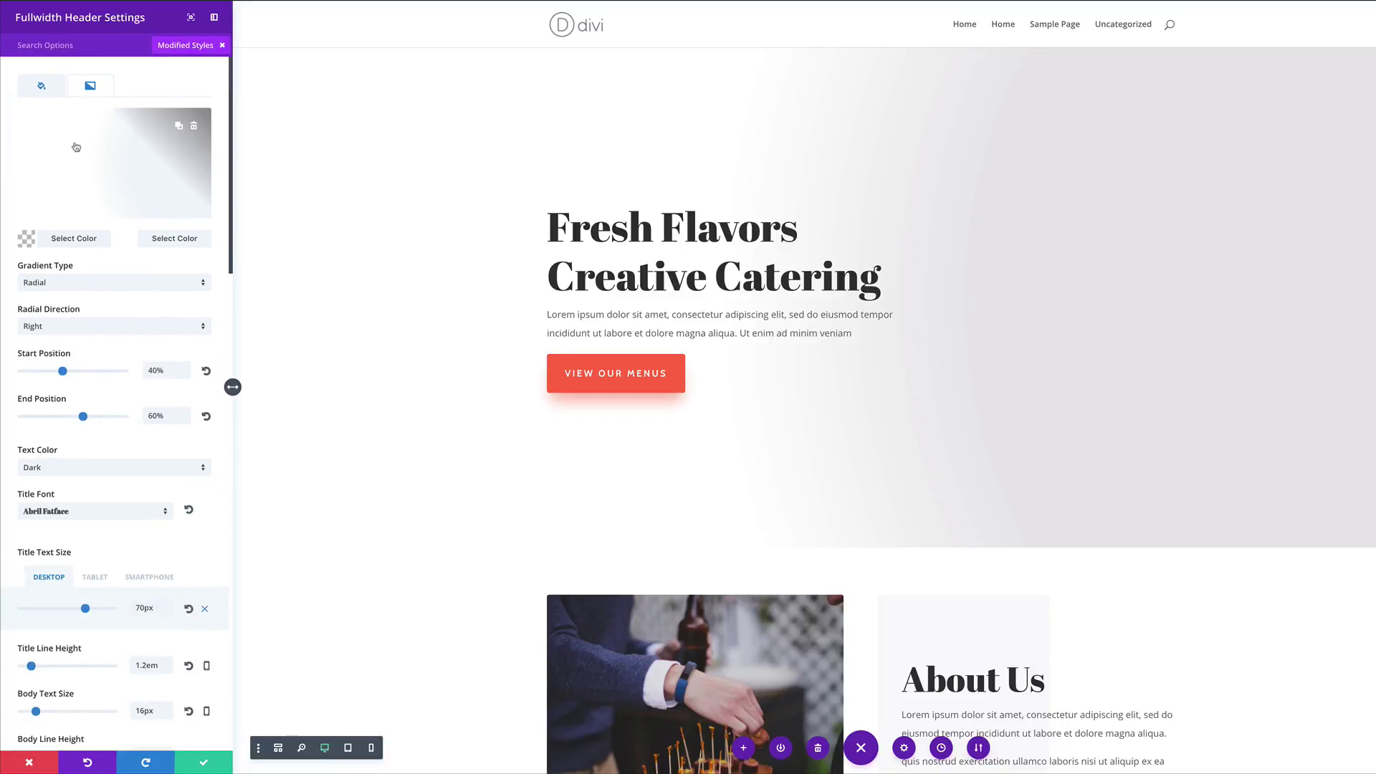
pyautogui.click(195, 128)
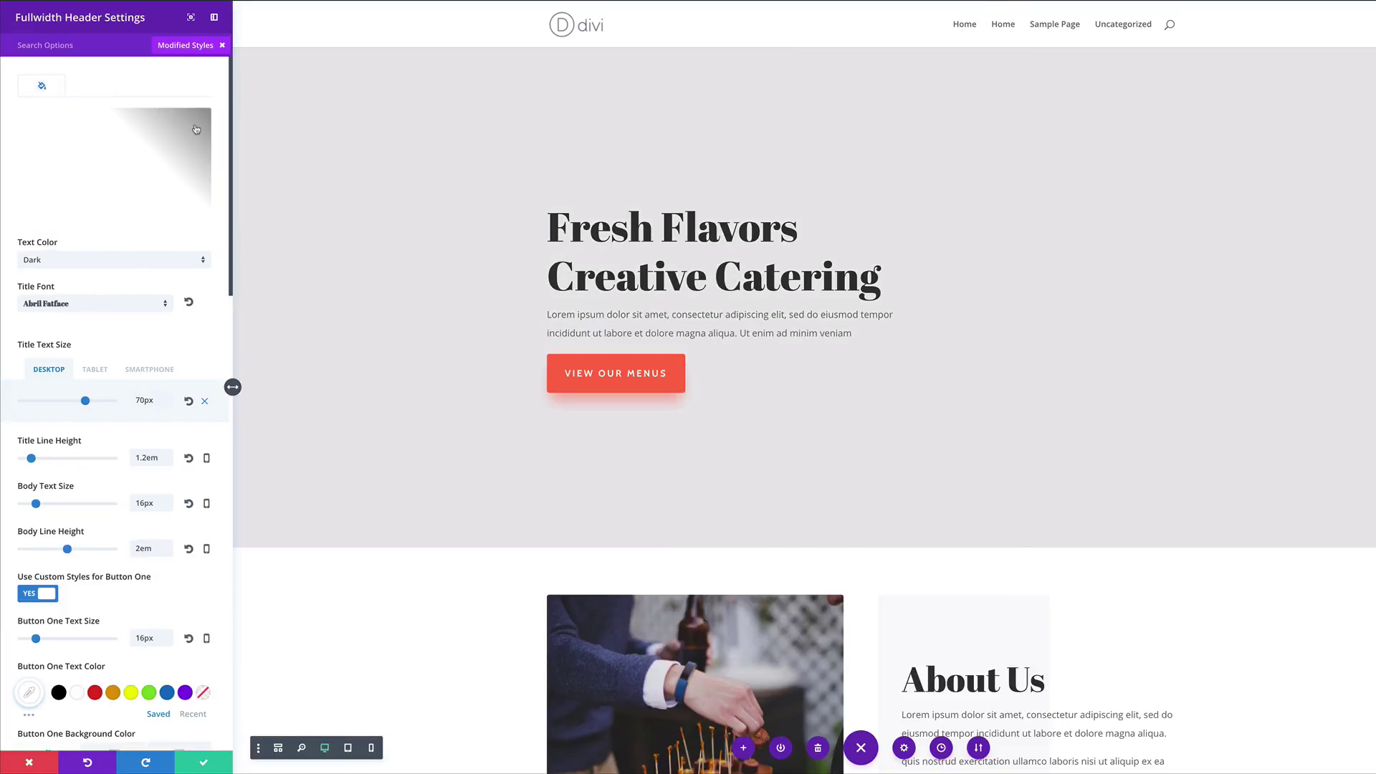
pyautogui.click(205, 763)
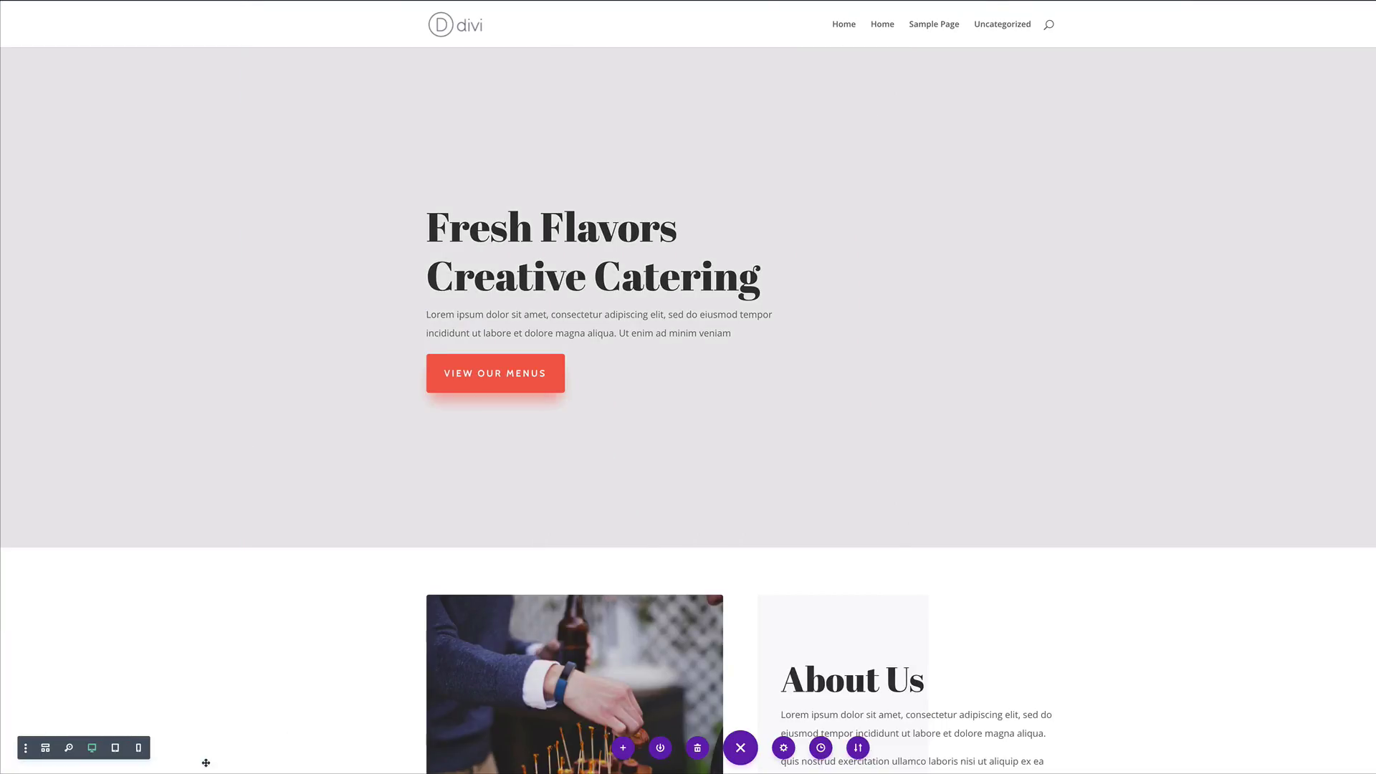
# - Examine the modified styles of the About Us text module for a background and close its settings without changes
pyautogui.scroll(-3, 1003, 505)
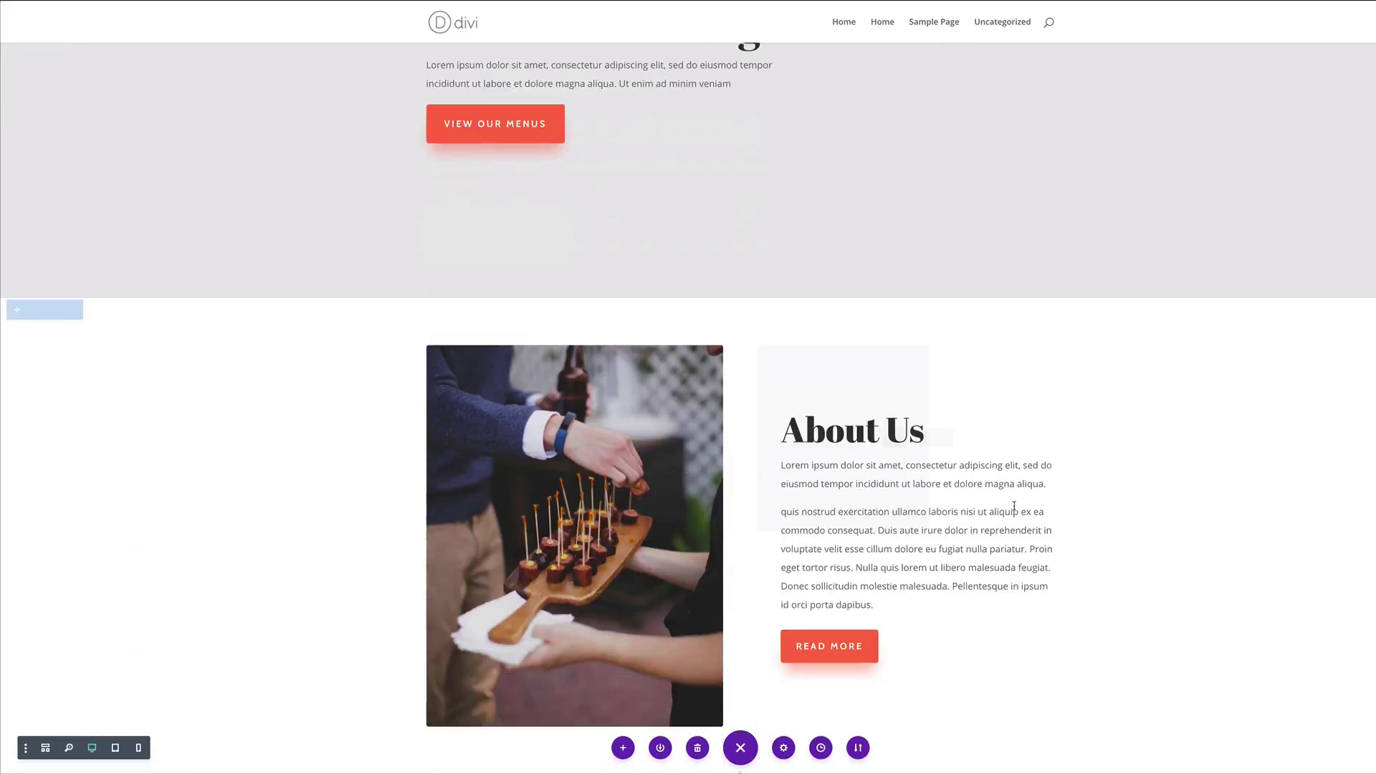
pyautogui.scroll(-2, 1014, 507)
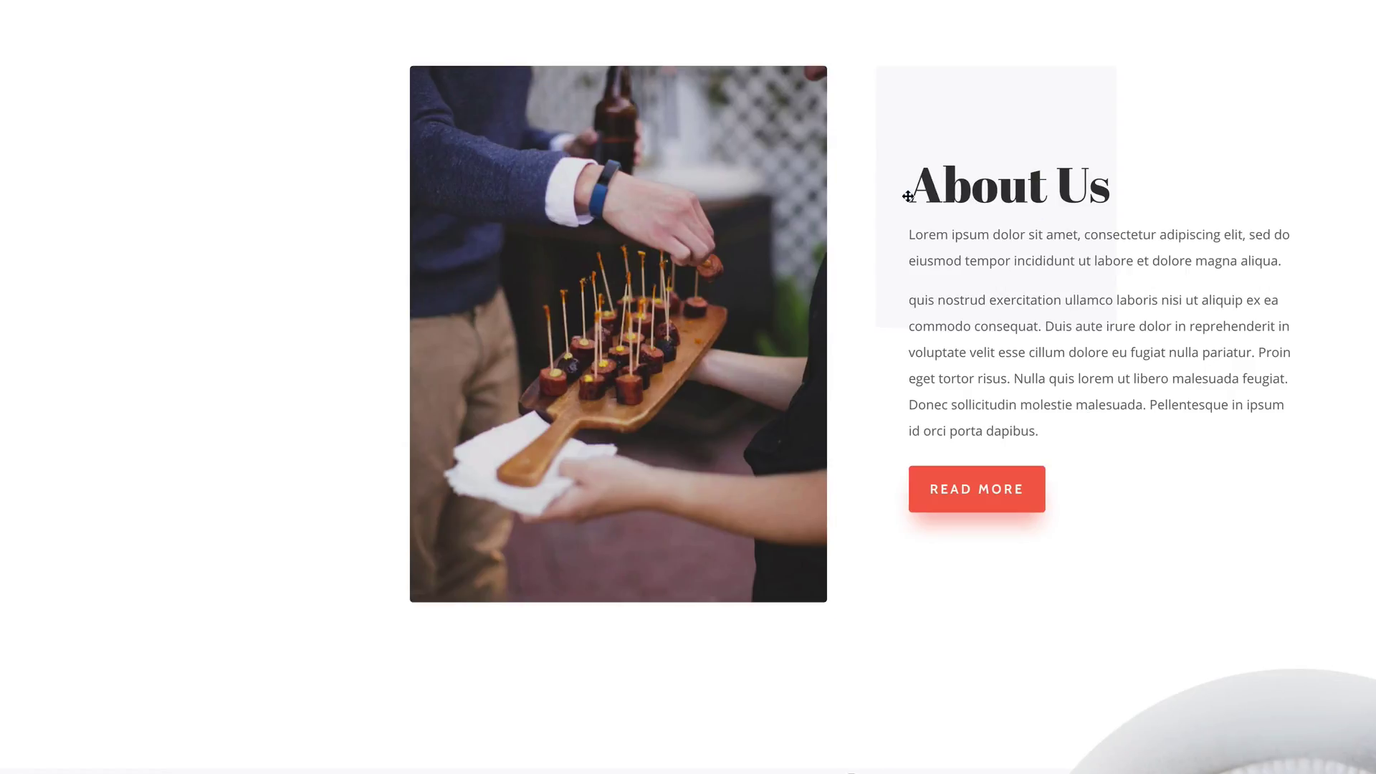
pyautogui.click(908, 195)
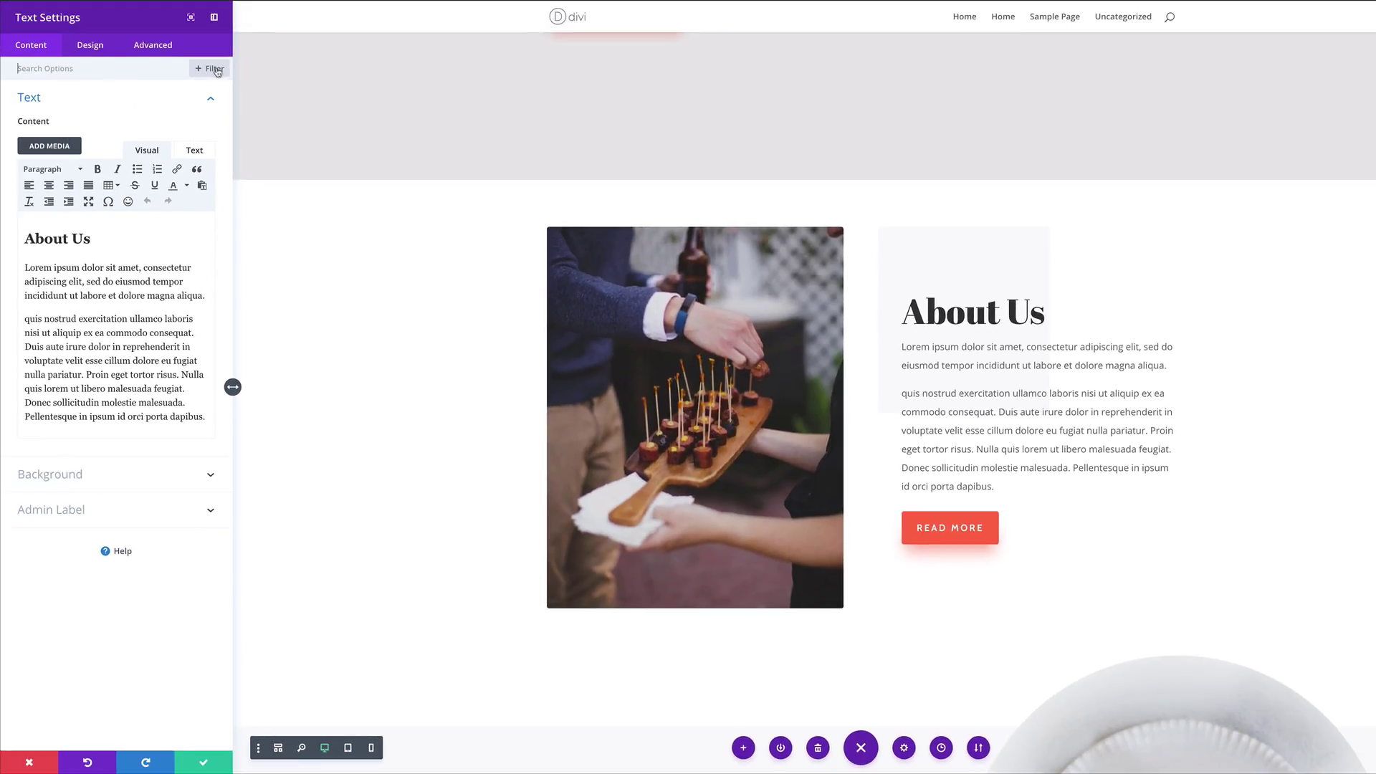
pyautogui.click(215, 68)
pyautogui.click(91, 115)
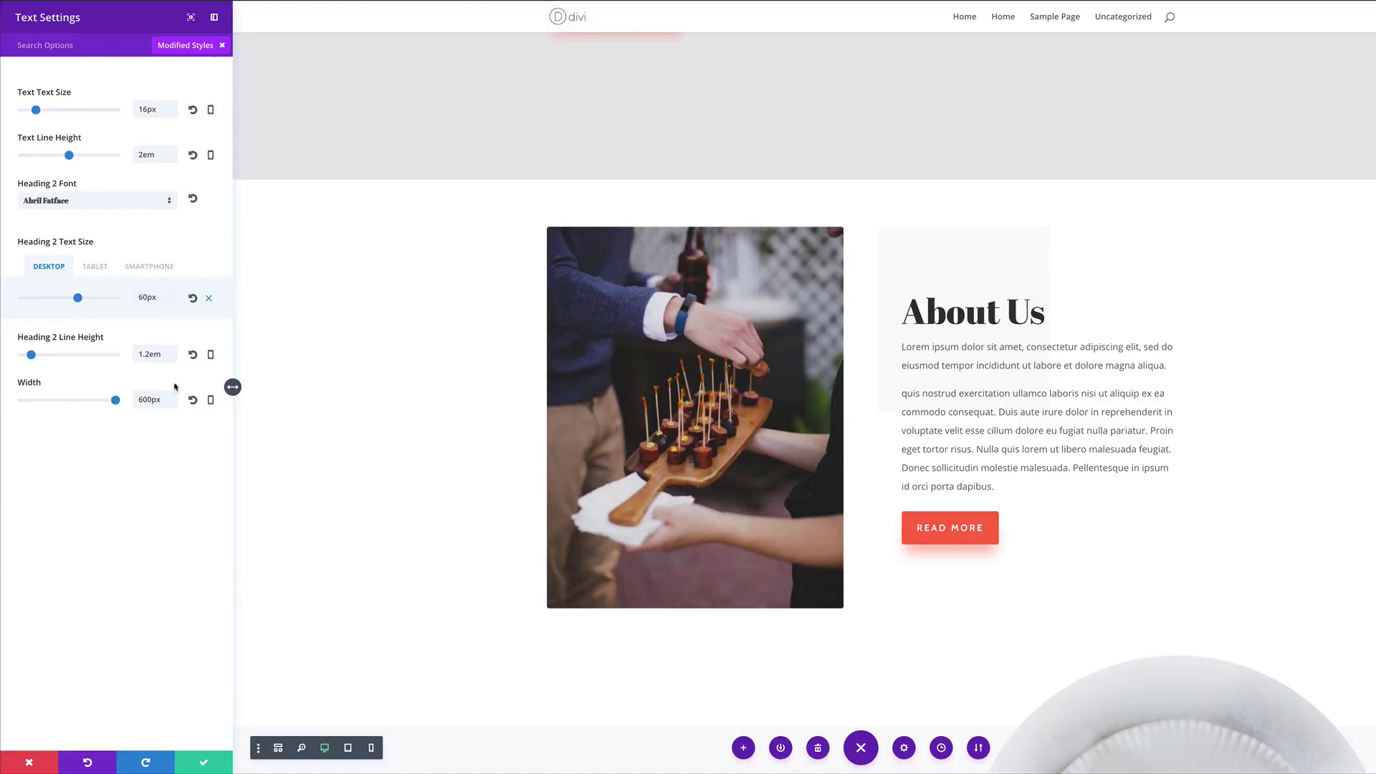
pyautogui.click(30, 764)
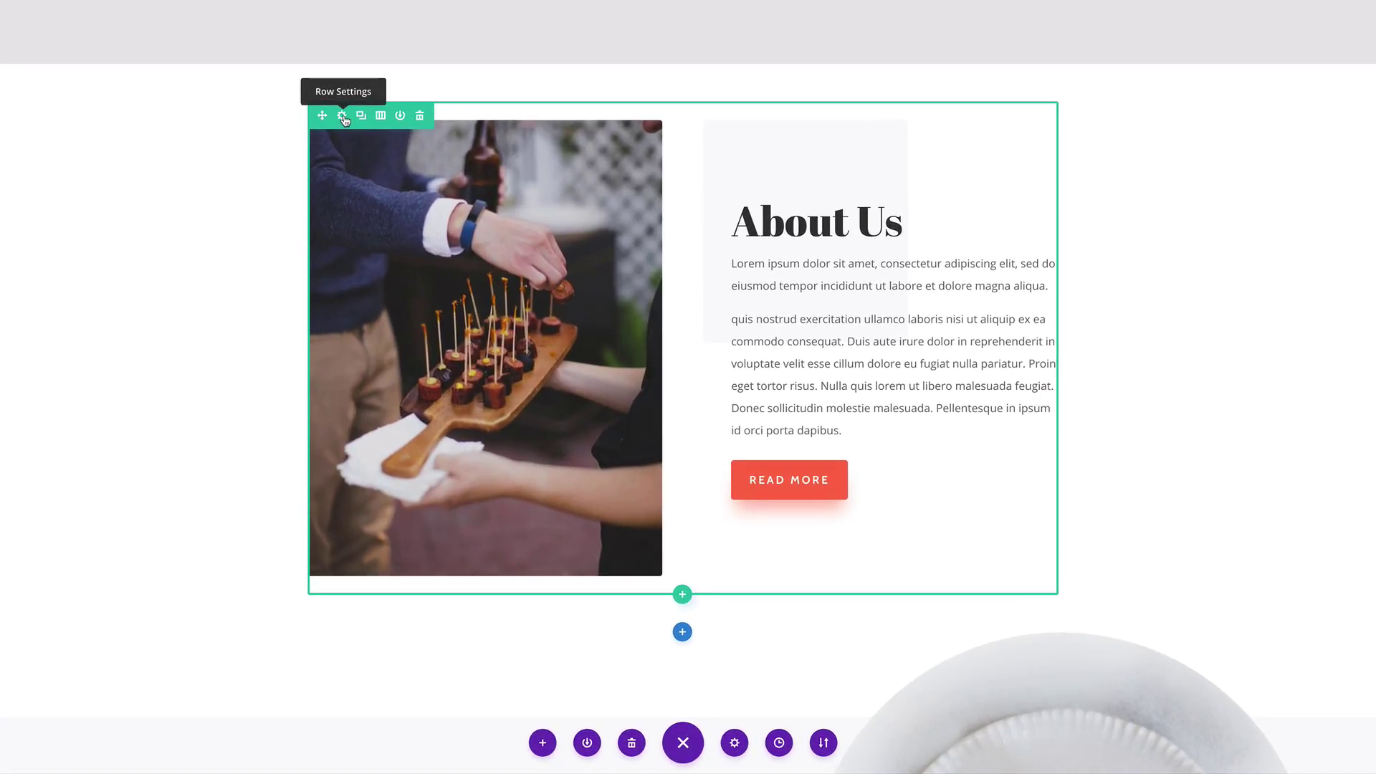
# - Filter the About Us row's settings to modified styles and delete the column 2 background image
pyautogui.click(342, 115)
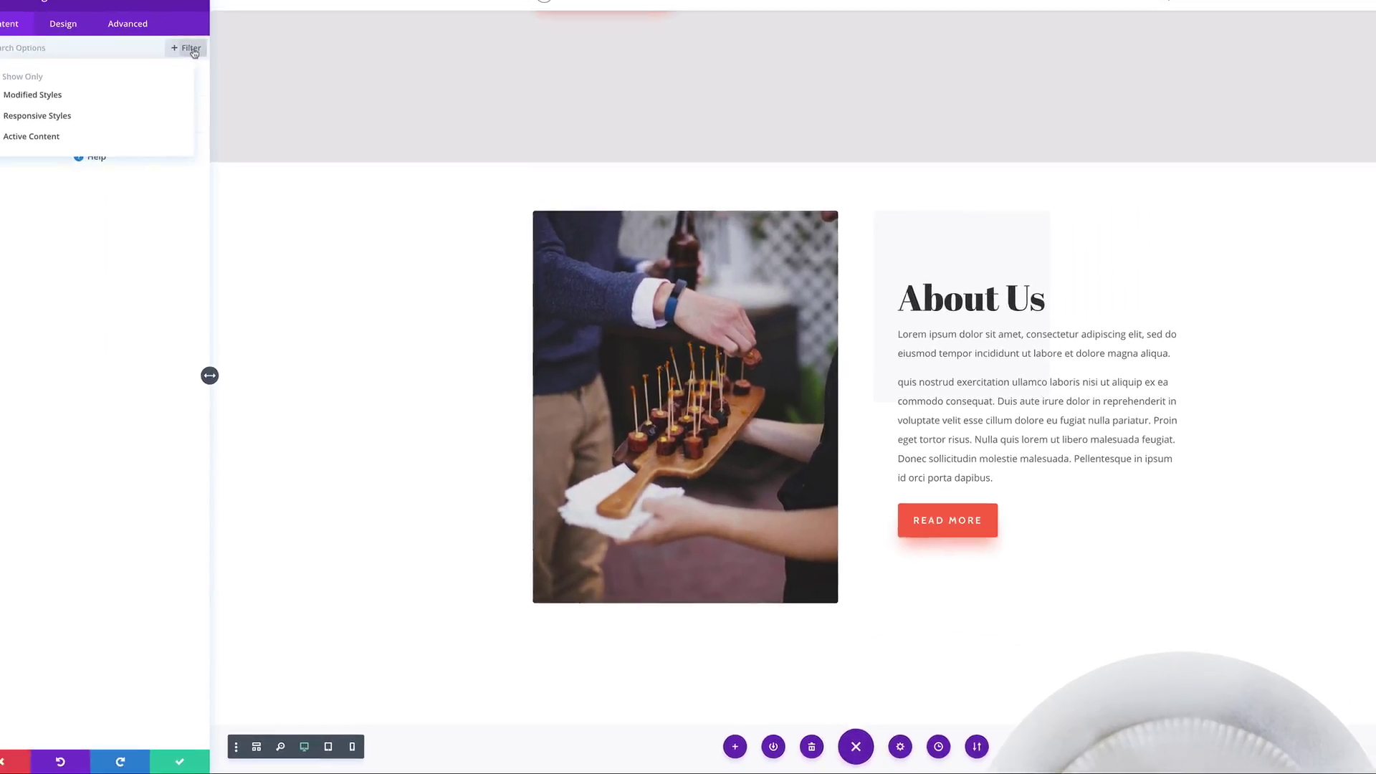
pyautogui.click(83, 95)
pyautogui.moveTo(126, 210)
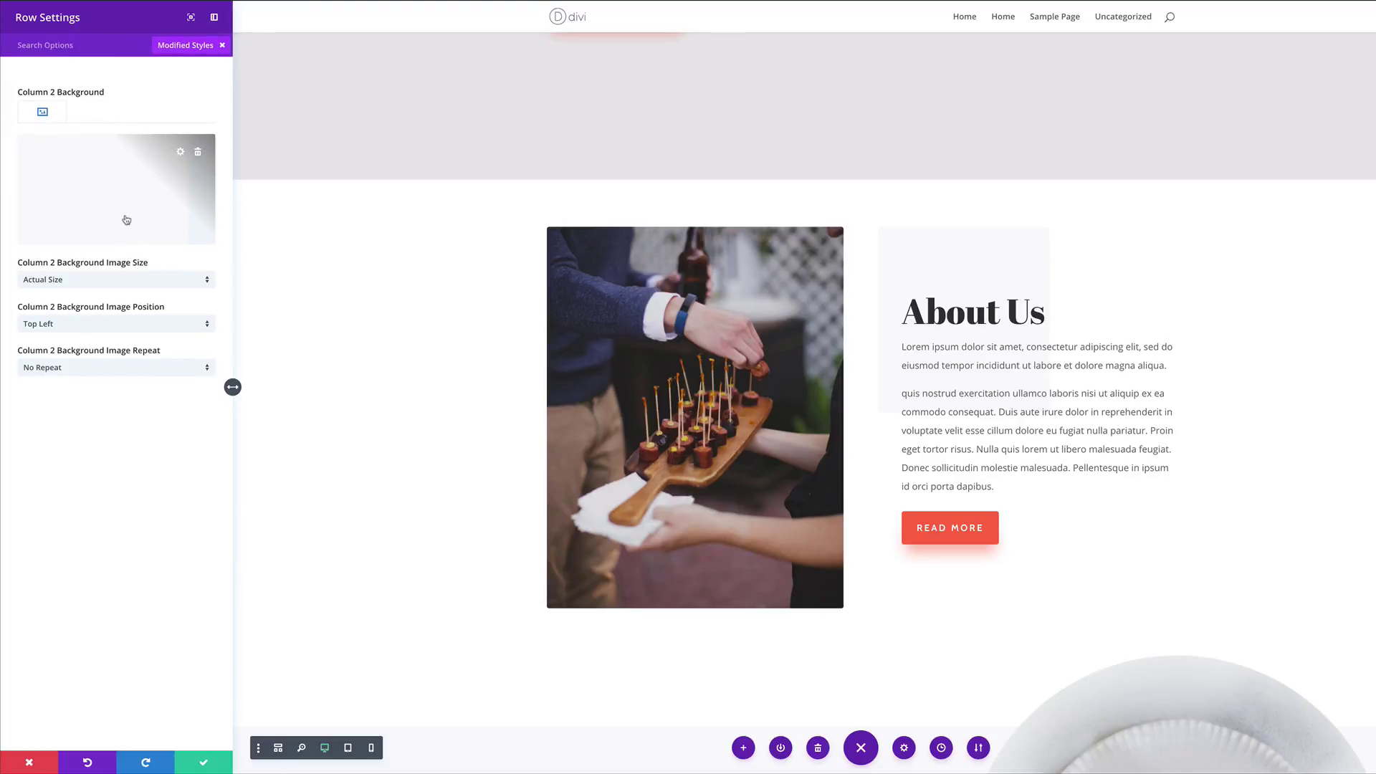
pyautogui.click(197, 151)
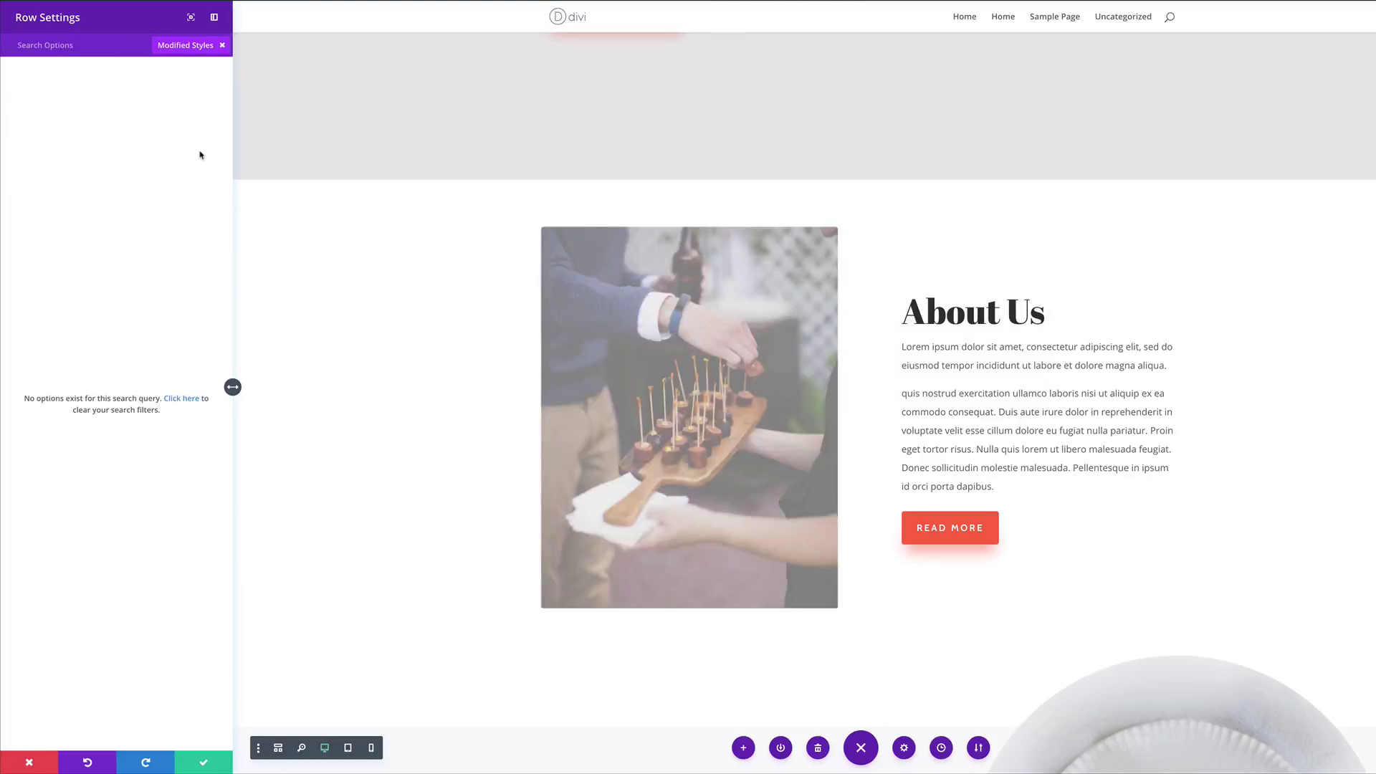
# - Save the About Us row's settings and show only the modified styles in the What We Do section's settings
pyautogui.click(204, 763)
pyautogui.scroll(-4, 1168, 393)
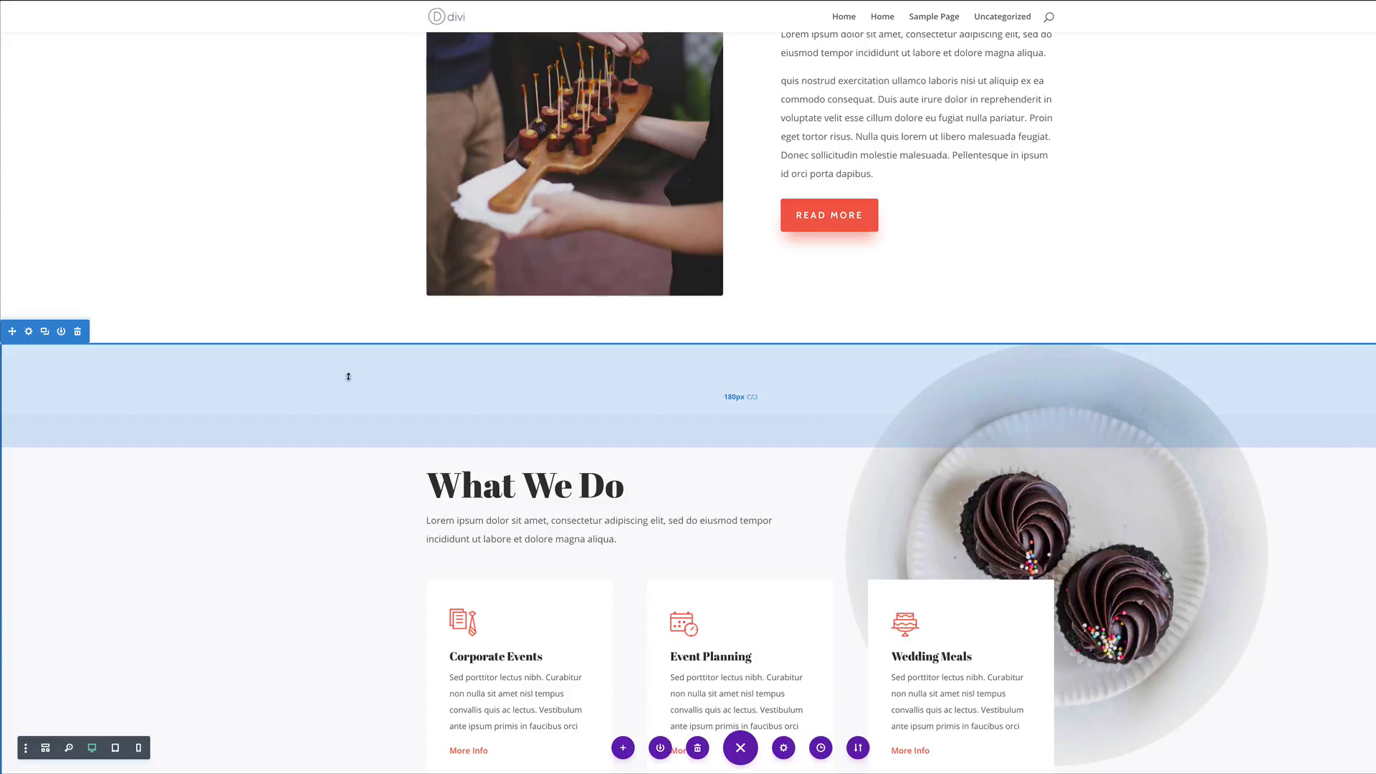
pyautogui.scroll(-2, 282, 370)
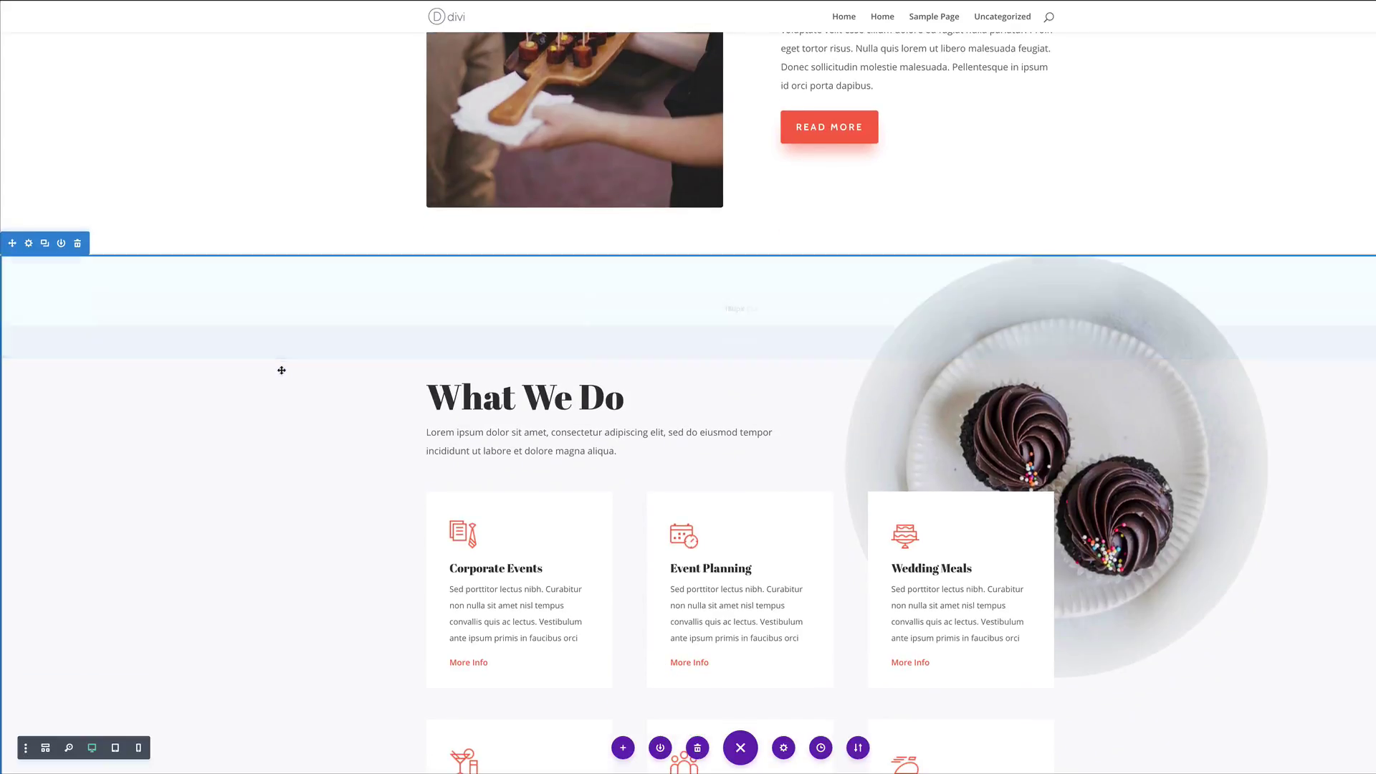
pyautogui.scroll(1, 430, 594)
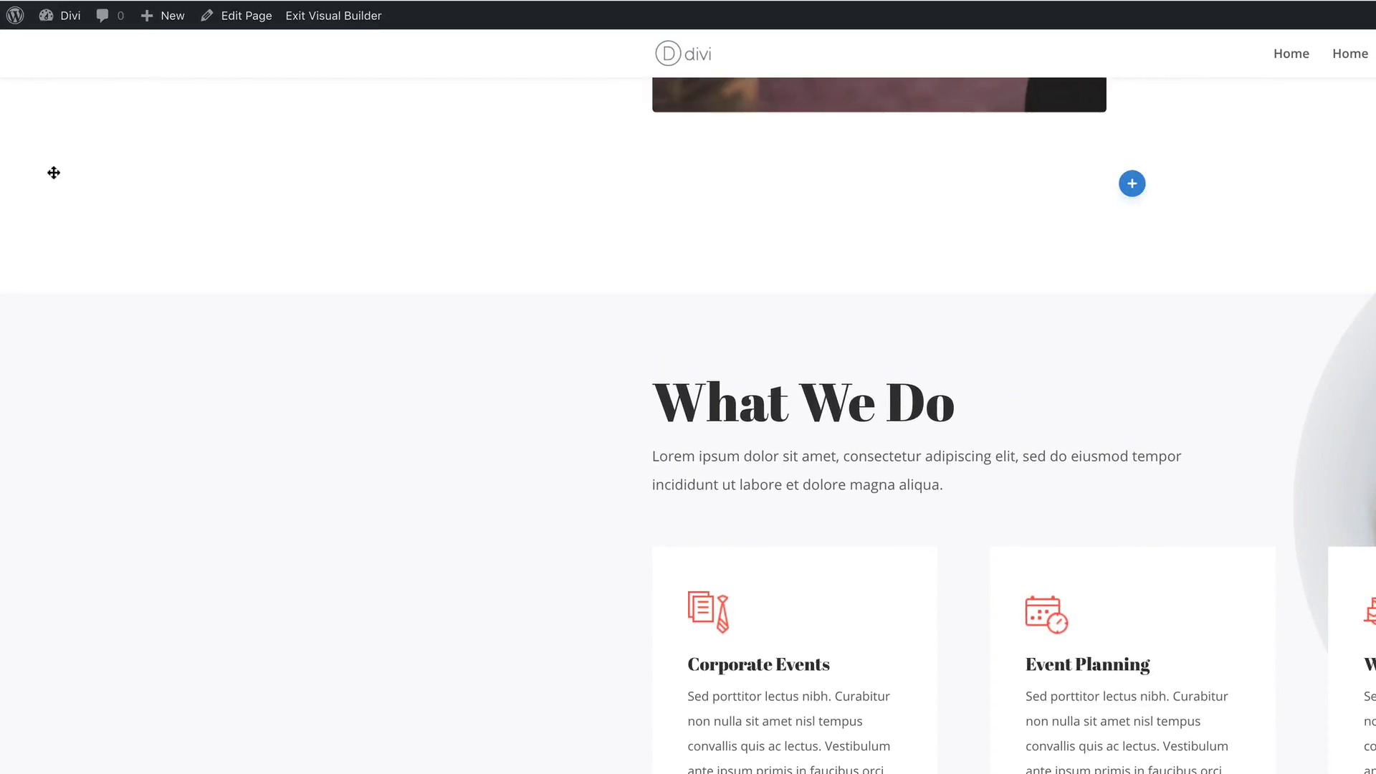
pyautogui.click(43, 169)
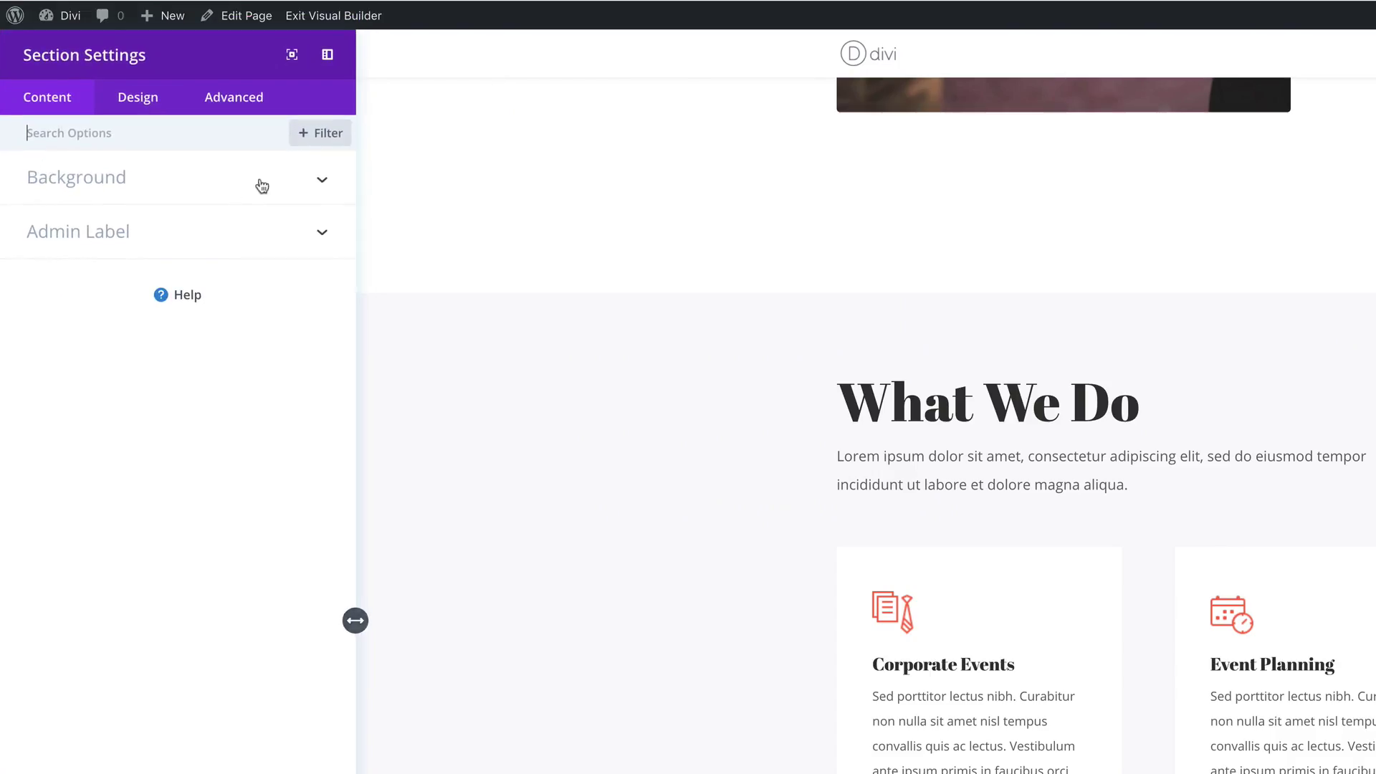
pyautogui.click(326, 134)
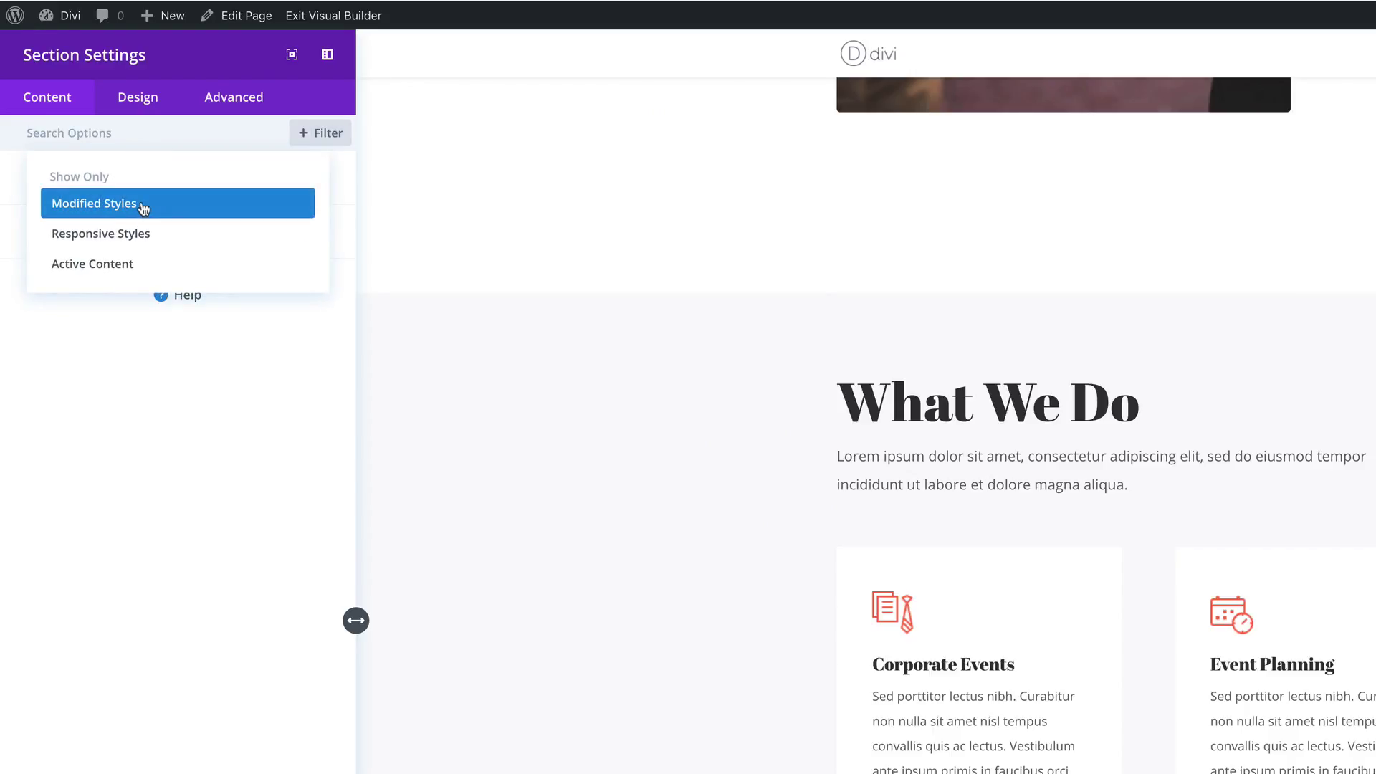
pyautogui.click(141, 204)
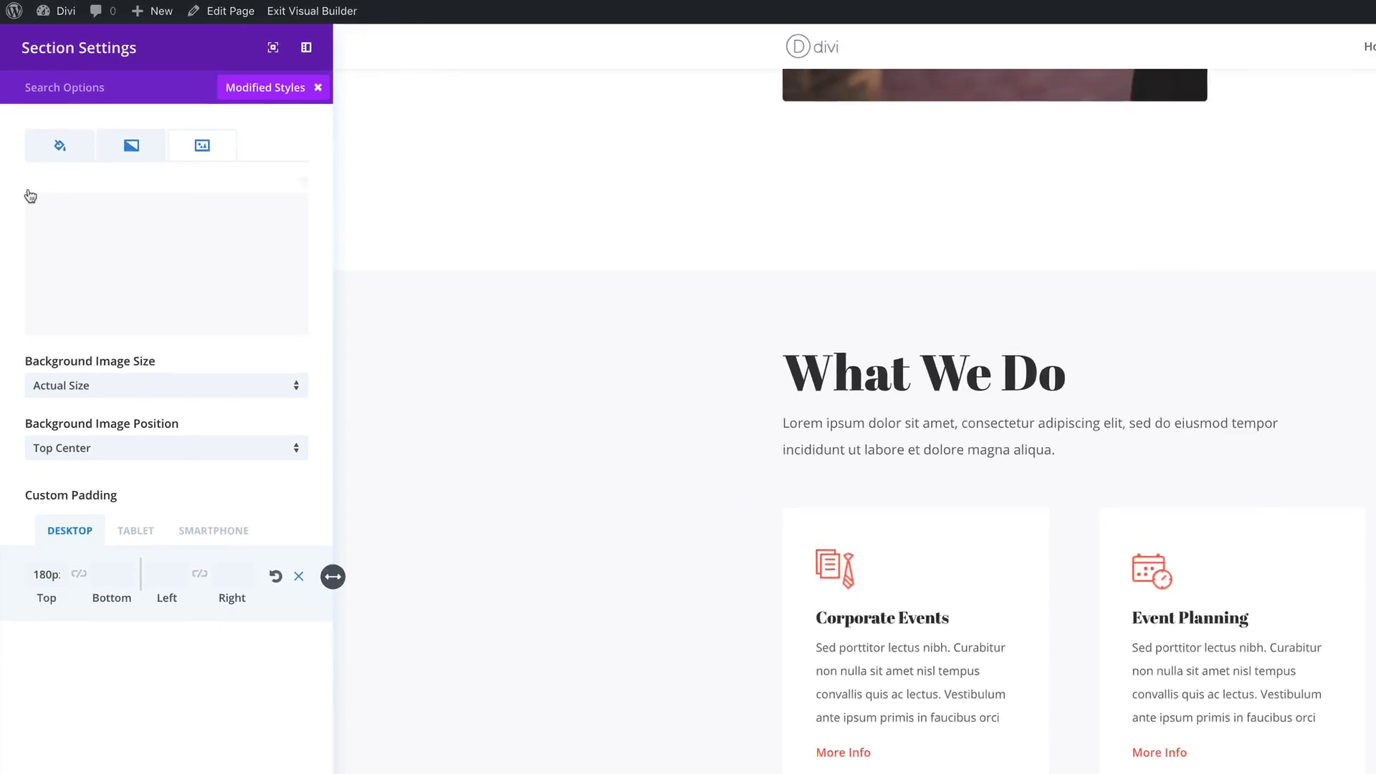
# - Delete the What We Do section's background image, gradient and colour, and save the section
pyautogui.moveTo(301, 233)
pyautogui.click(199, 127)
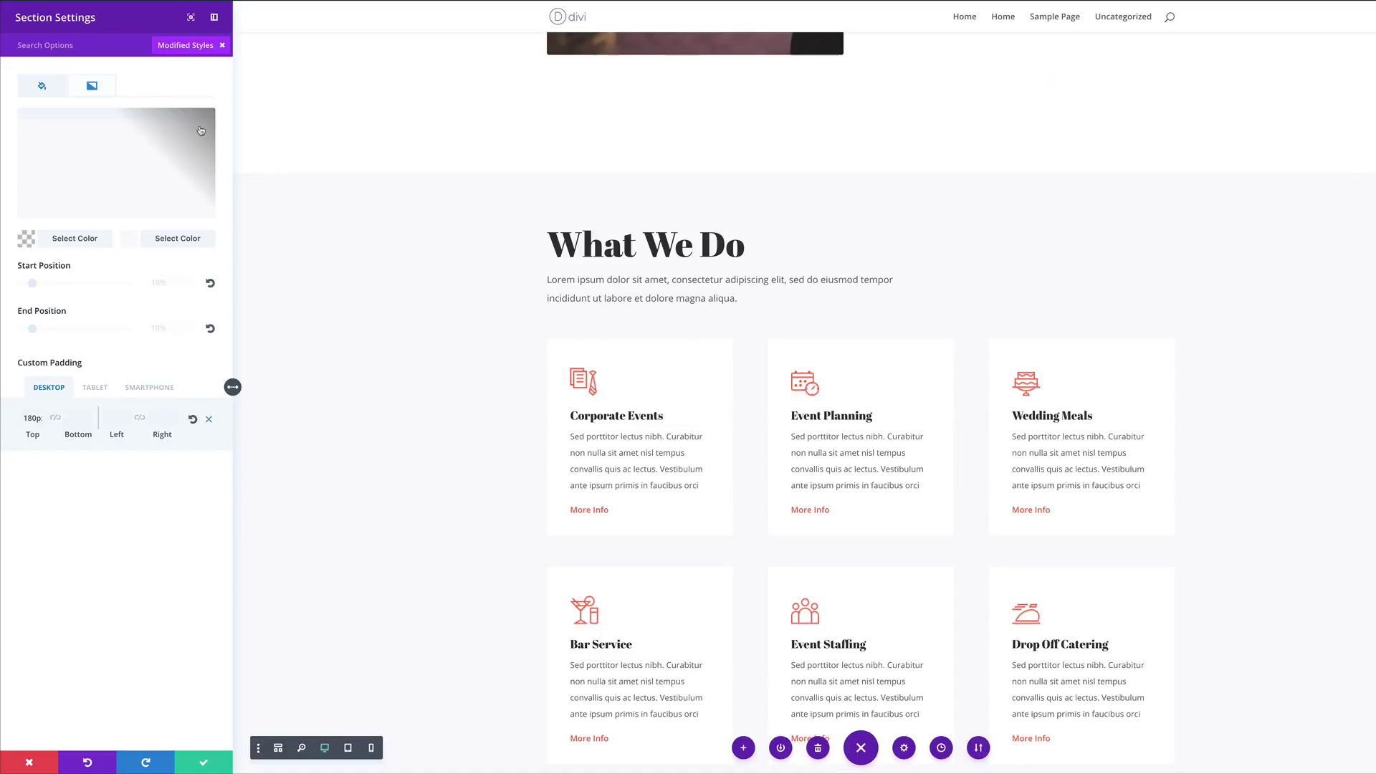
pyautogui.click(199, 128)
pyautogui.click(119, 120)
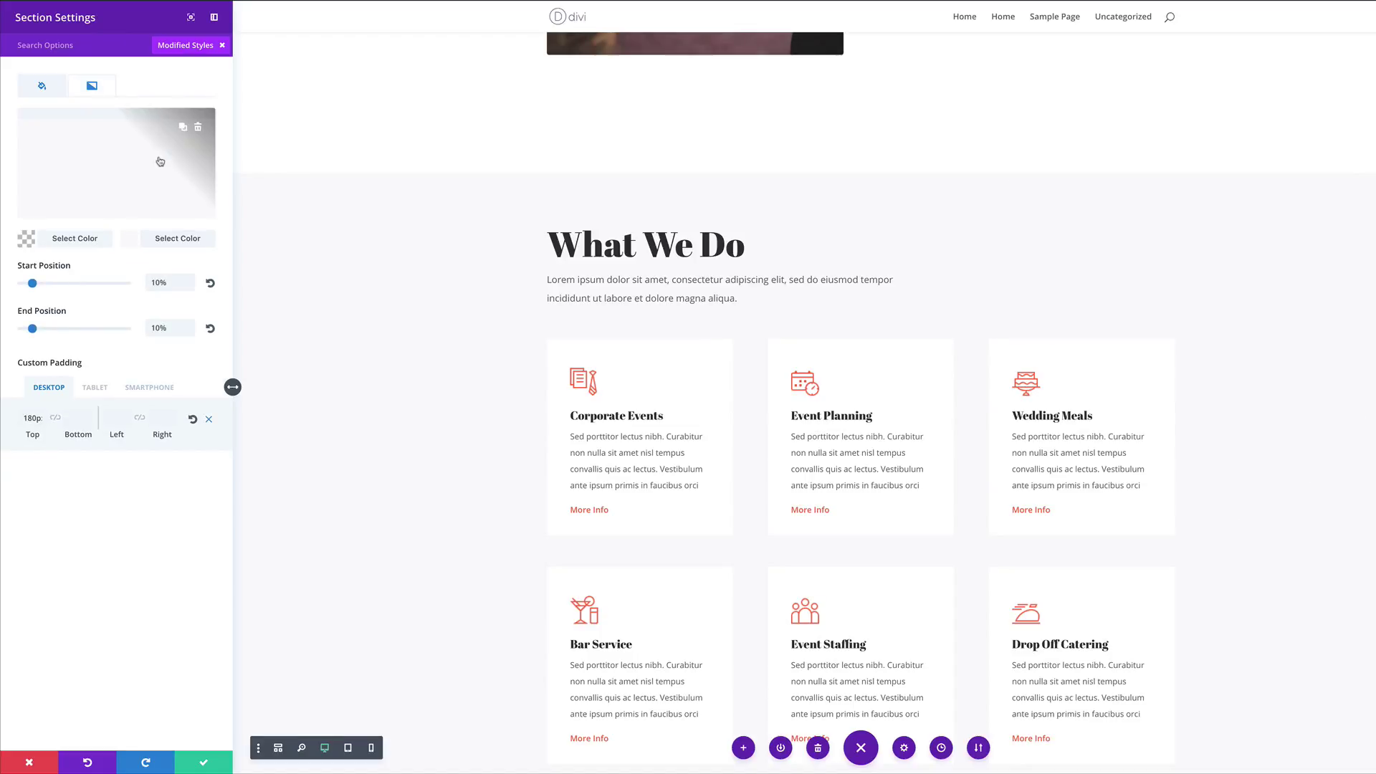
pyautogui.click(198, 129)
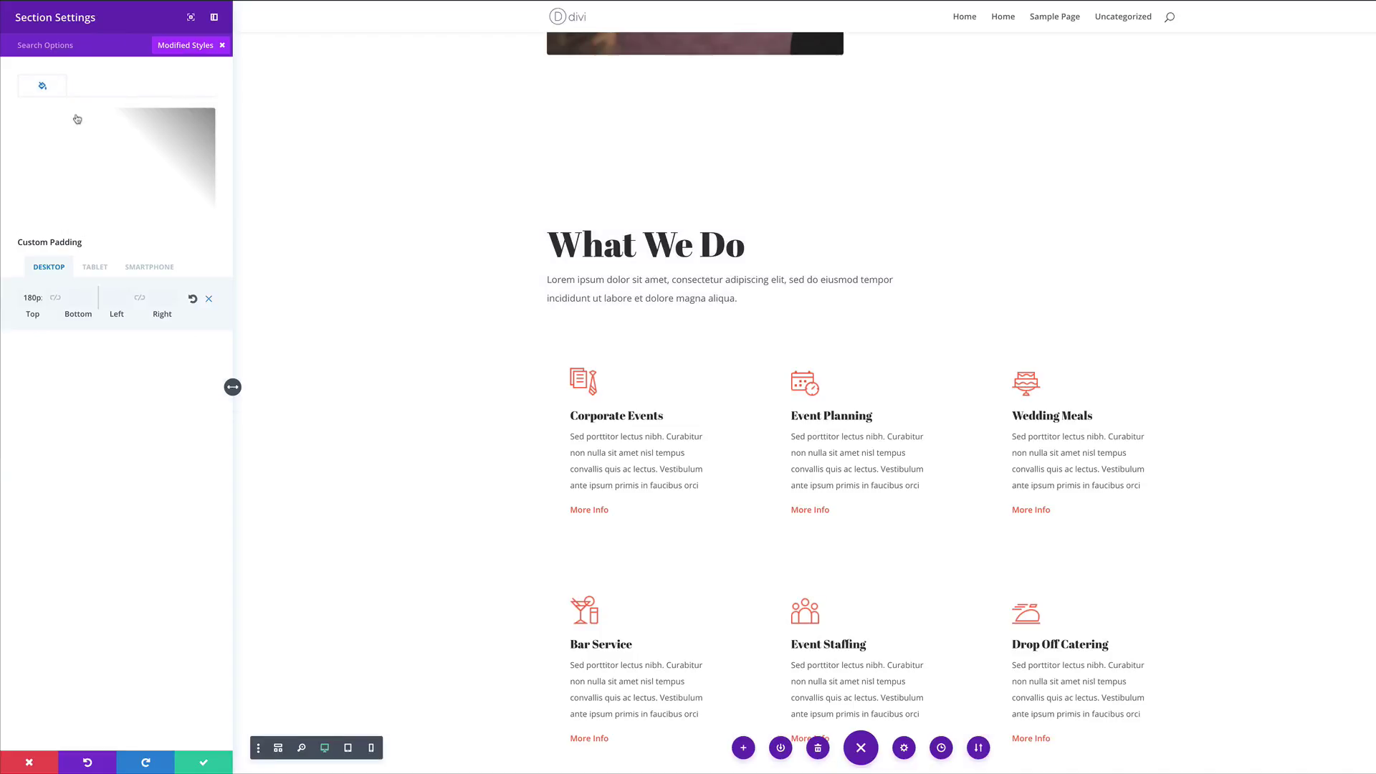
pyautogui.click(114, 134)
pyautogui.click(198, 125)
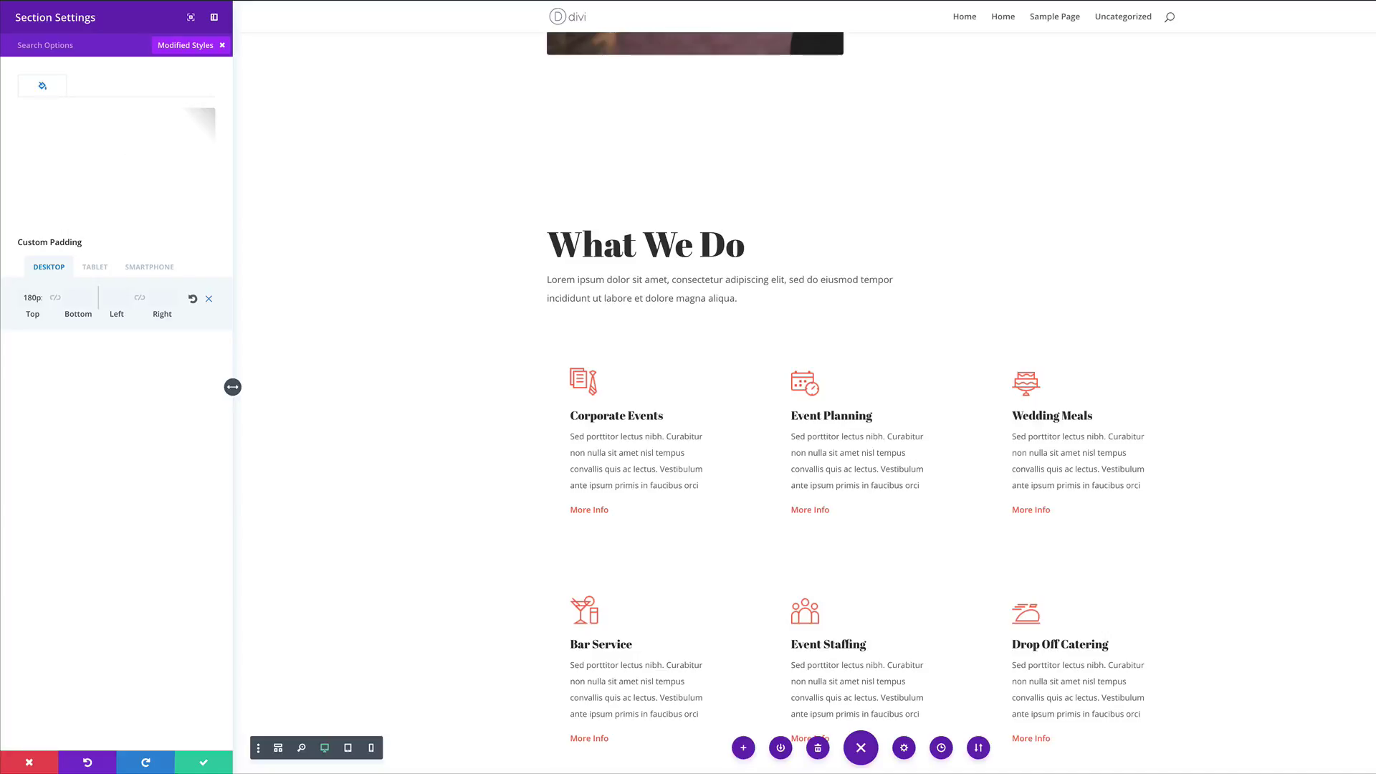
pyautogui.click(204, 762)
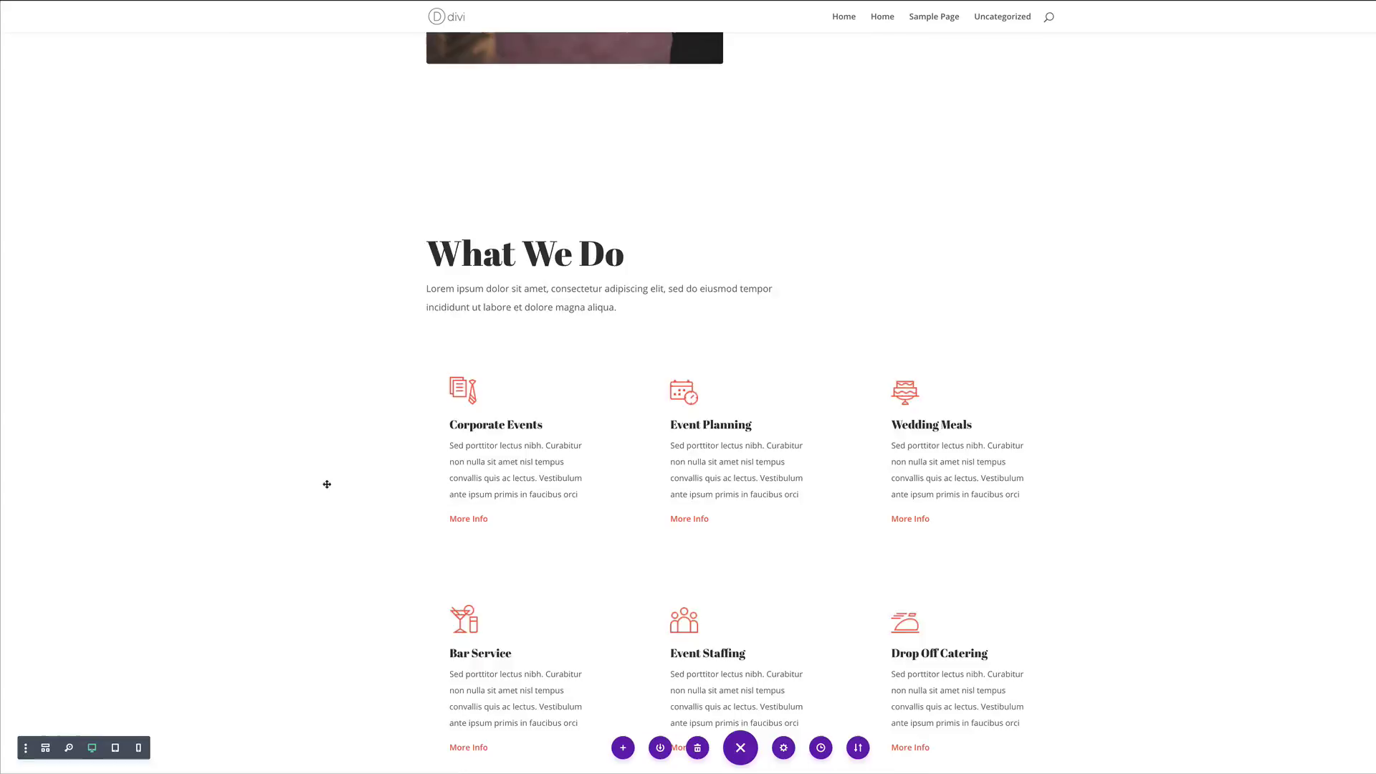
# - Review the page sections from About Us down past Our Menus to Testimonials and Get Started, and back up to the hero
pyautogui.scroll(5, 326, 482)
pyautogui.scroll(1, 327, 484)
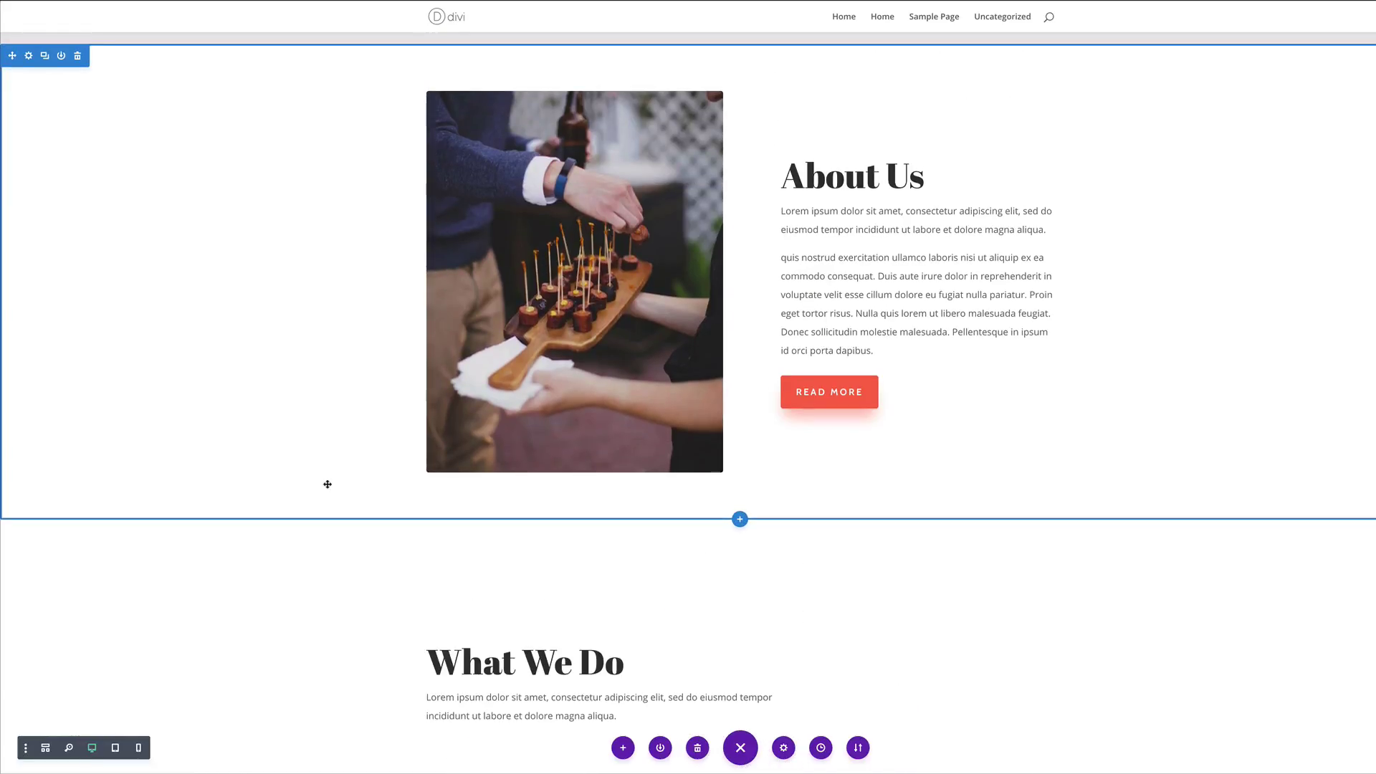
pyautogui.scroll(-12, 328, 485)
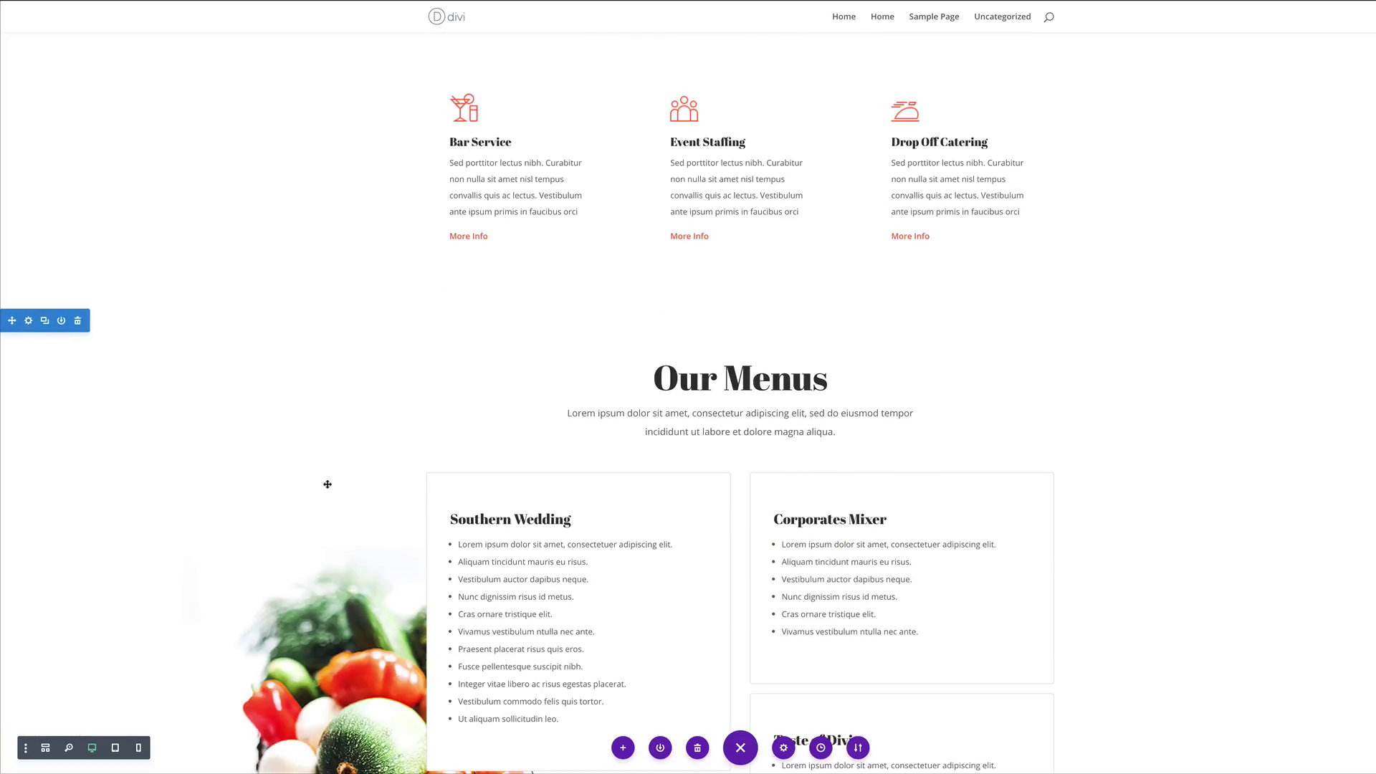
pyautogui.scroll(-4, 327, 484)
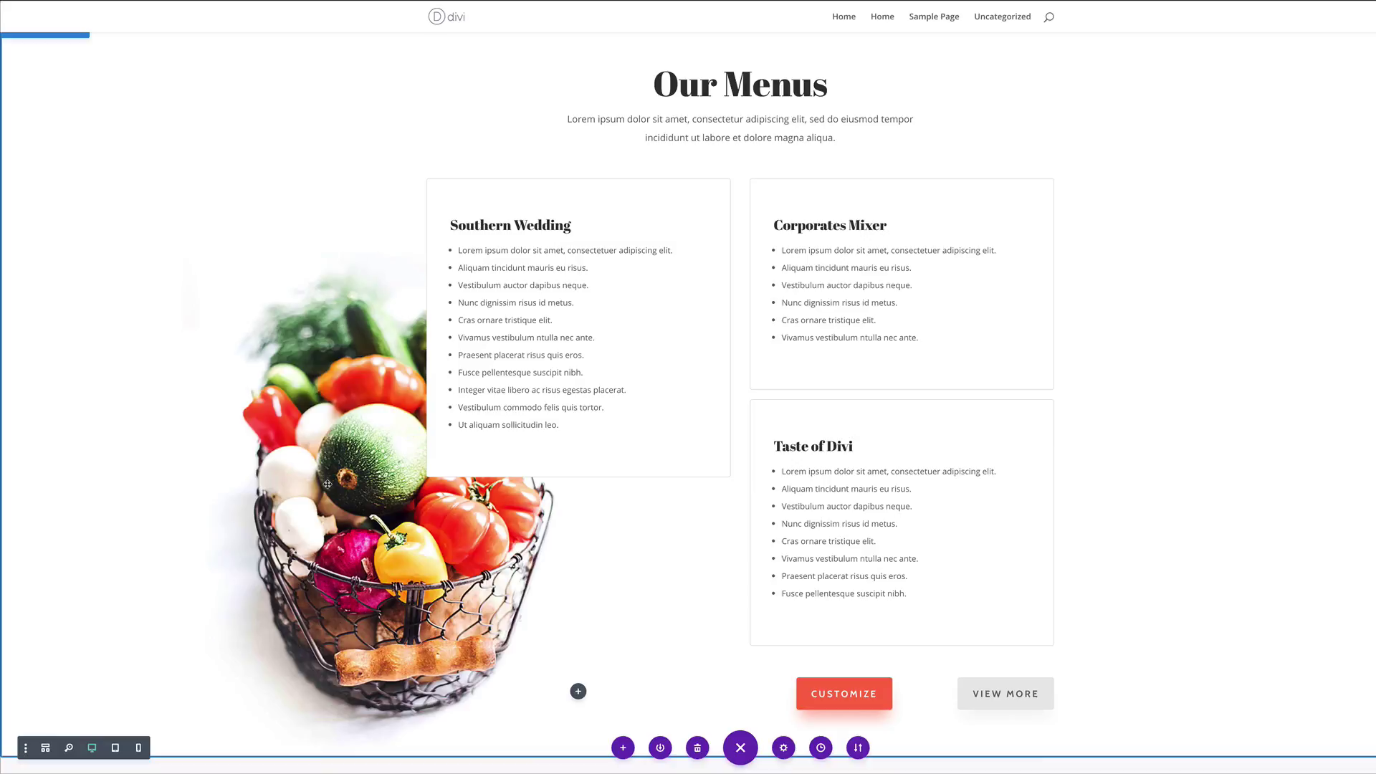
pyautogui.scroll(-13, 328, 485)
pyautogui.scroll(3, 402, 529)
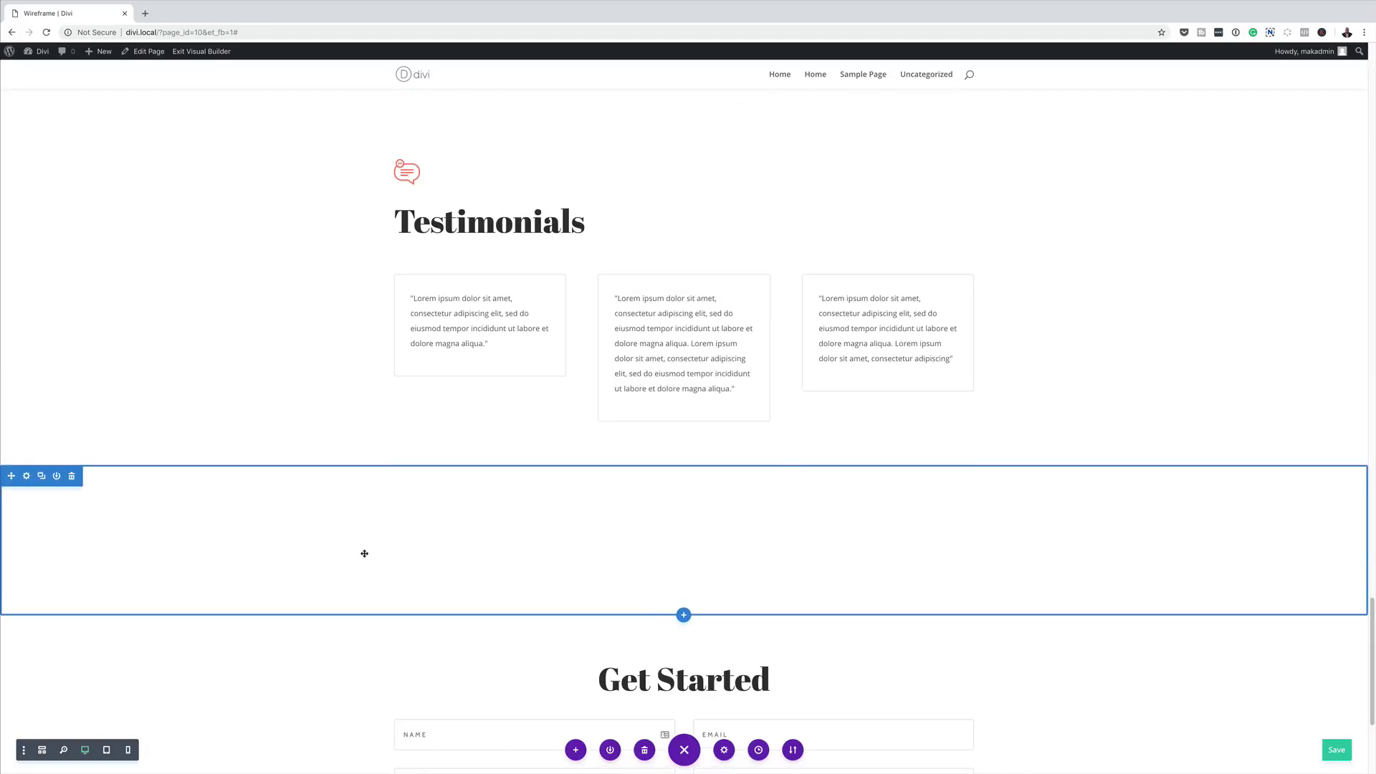
pyautogui.scroll(17, 364, 553)
pyautogui.scroll(12, 364, 554)
pyautogui.scroll(10, 364, 553)
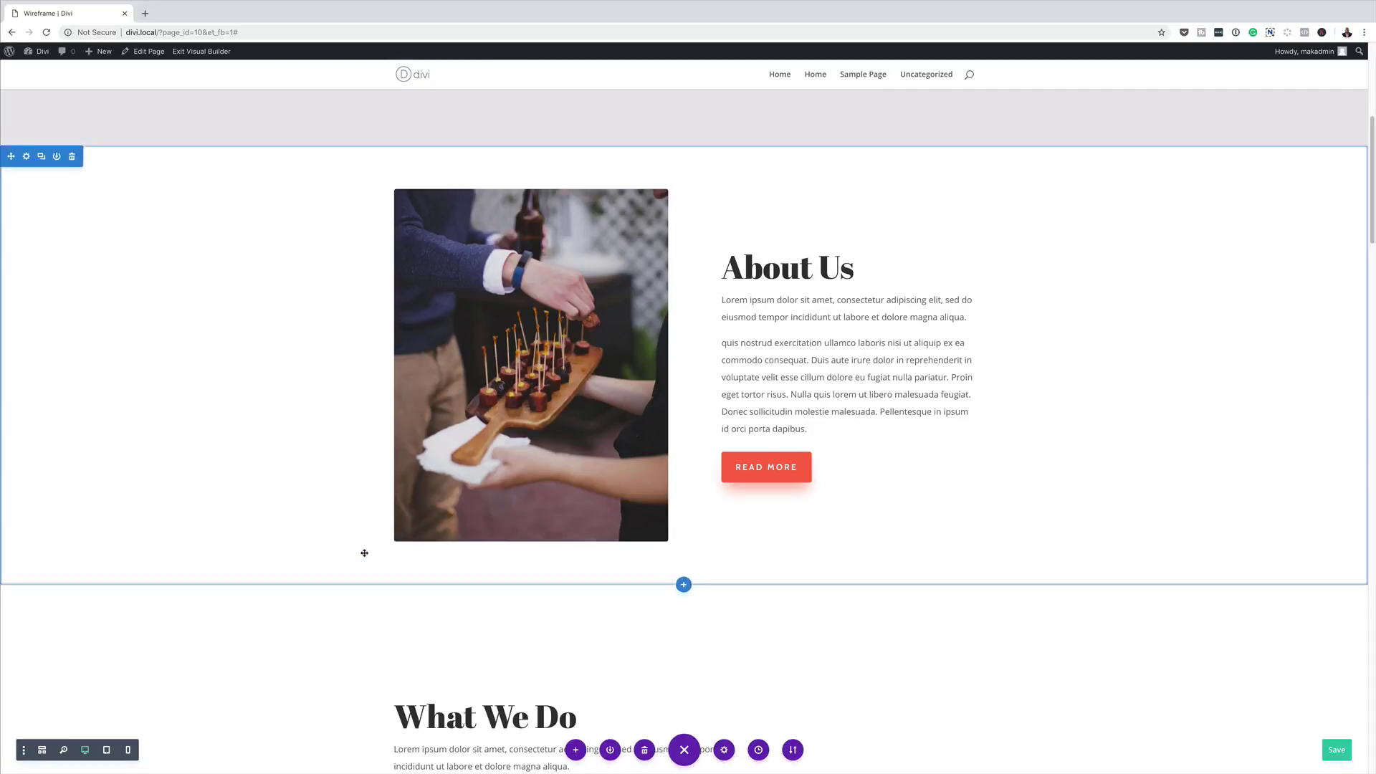
pyautogui.scroll(-6, 364, 552)
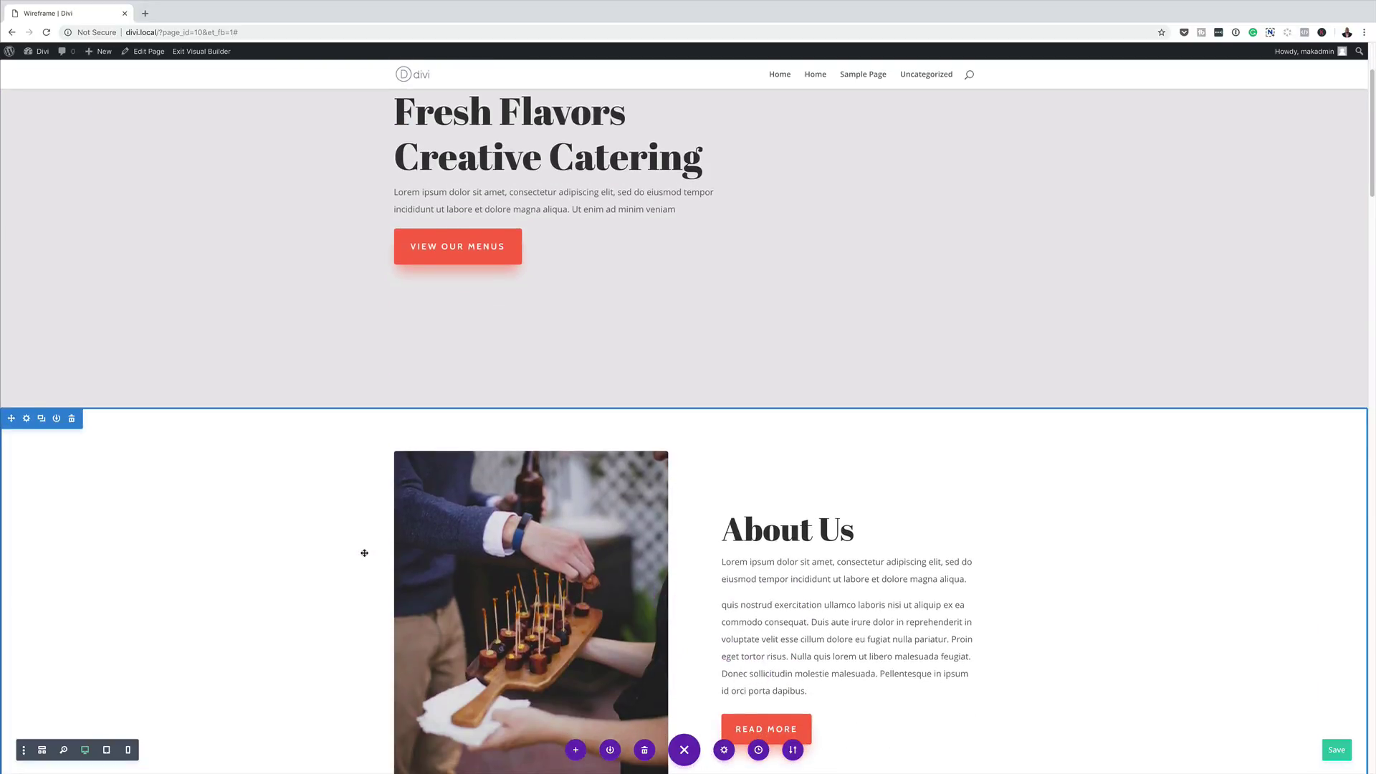
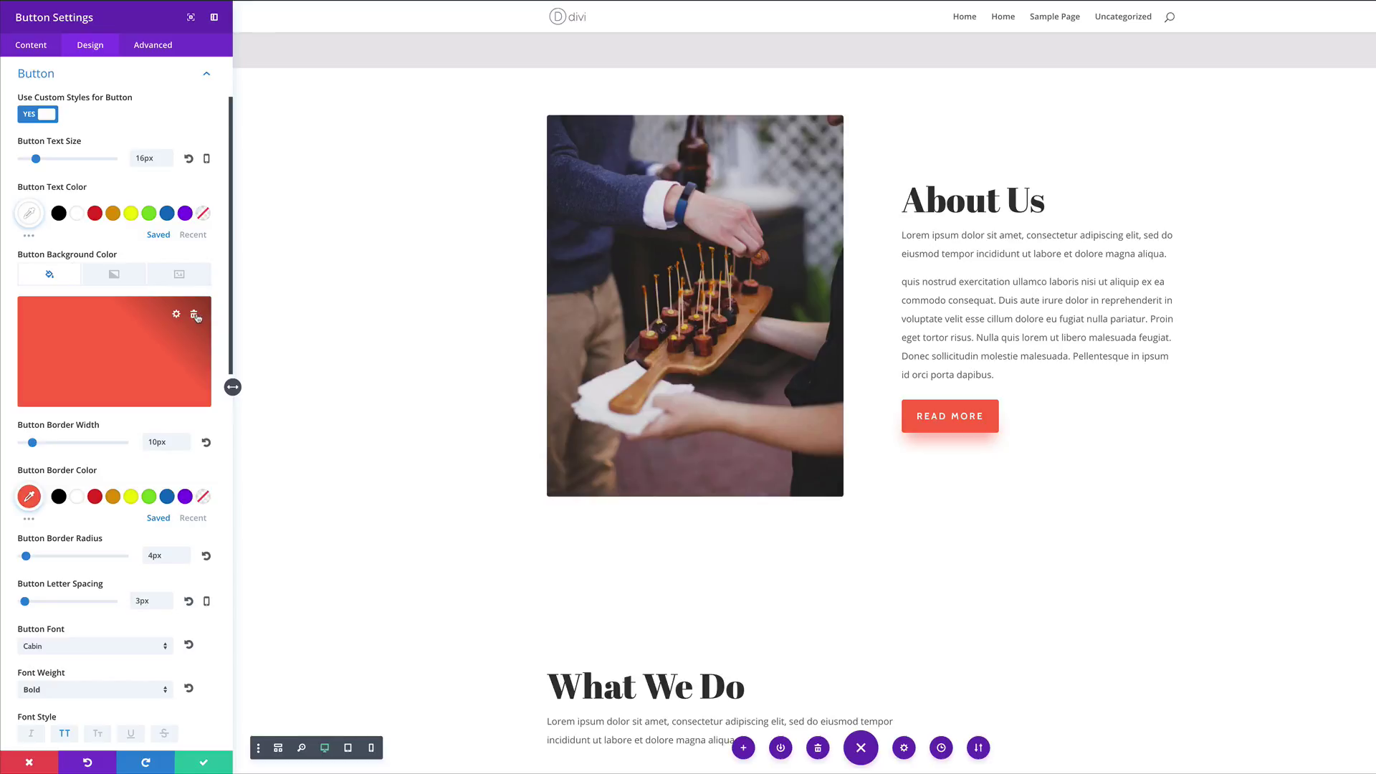
# - Set the About Us Read More button's background colour and border colour to #2b2b2b
pyautogui.click(133, 342)
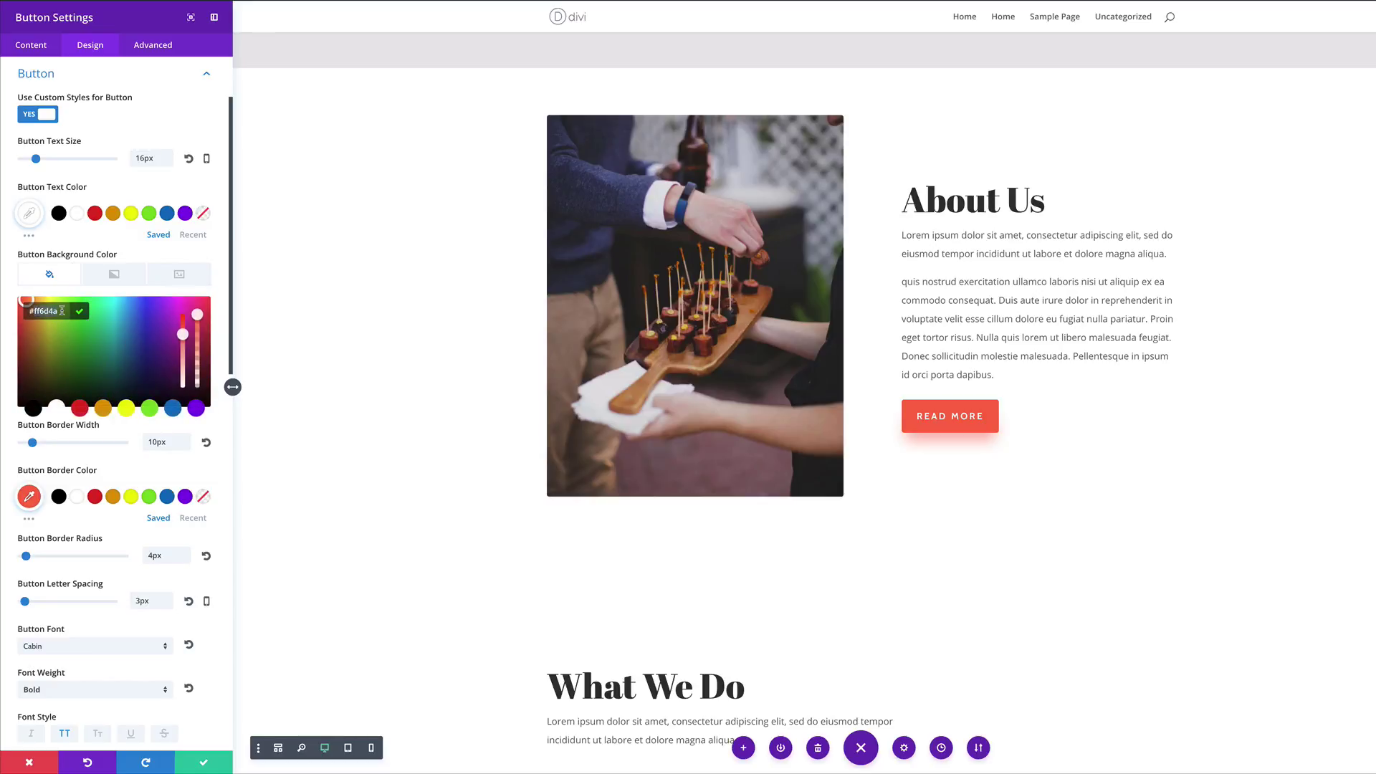
pyautogui.write('#2b2b2b')
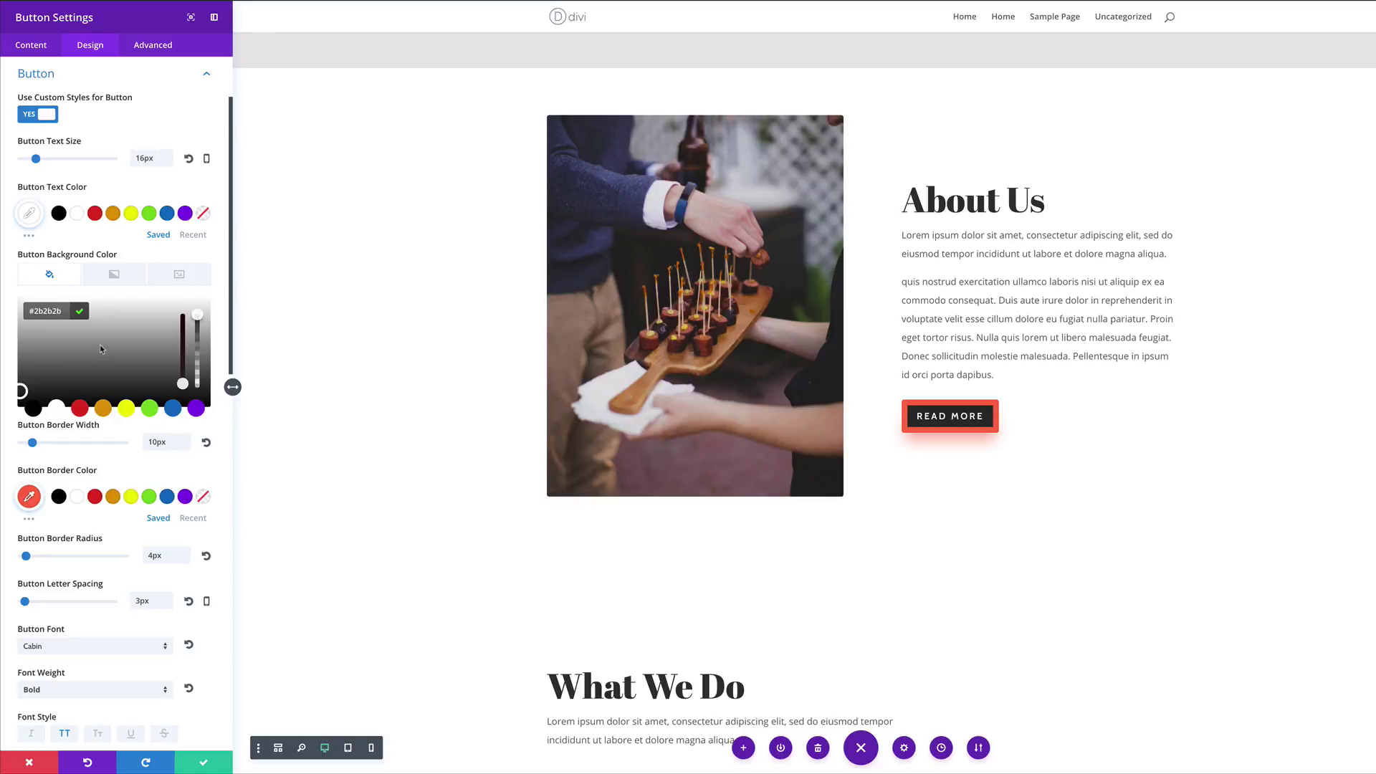
pyautogui.click(28, 499)
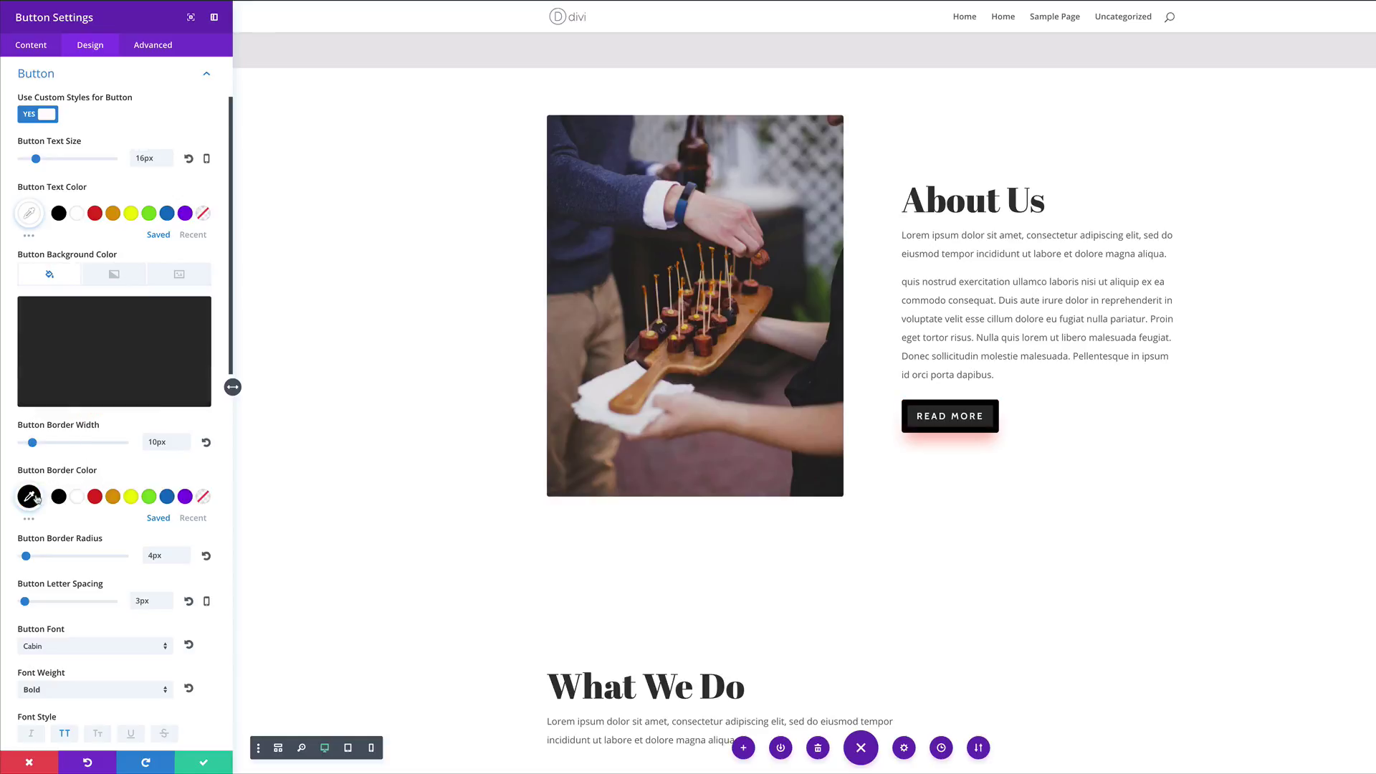
pyautogui.click(38, 499)
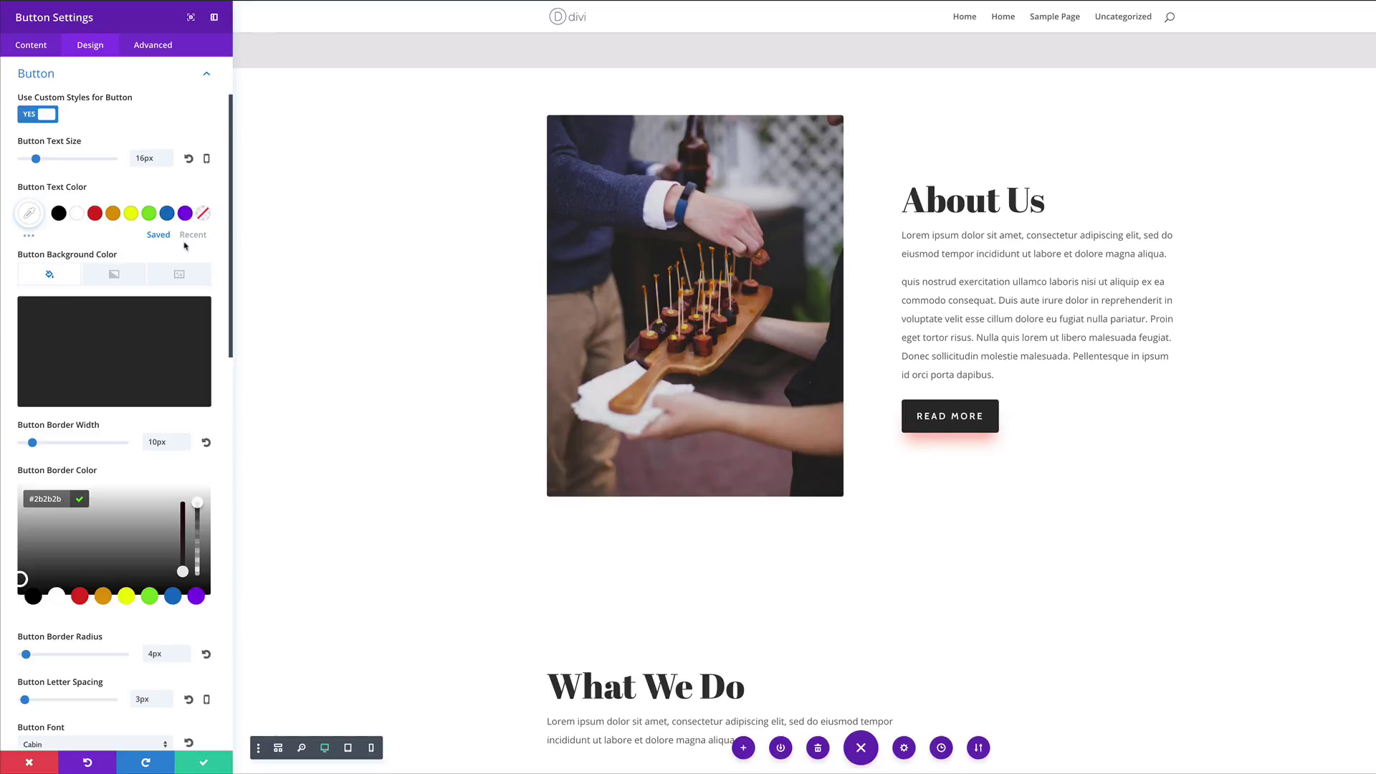
# - Filter the Read More button's settings to modified styles and remove its box shadow
pyautogui.scroll(3, 173, 114)
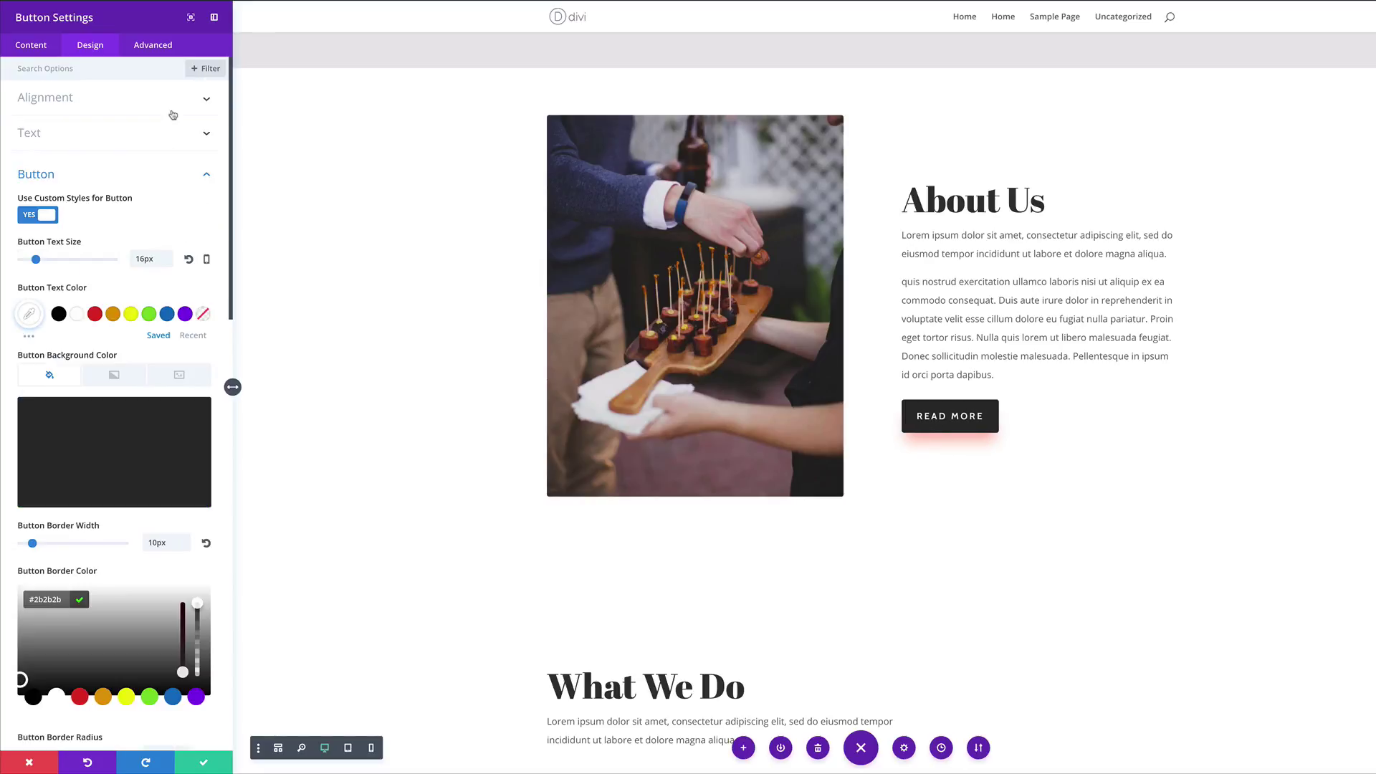
pyautogui.click(212, 71)
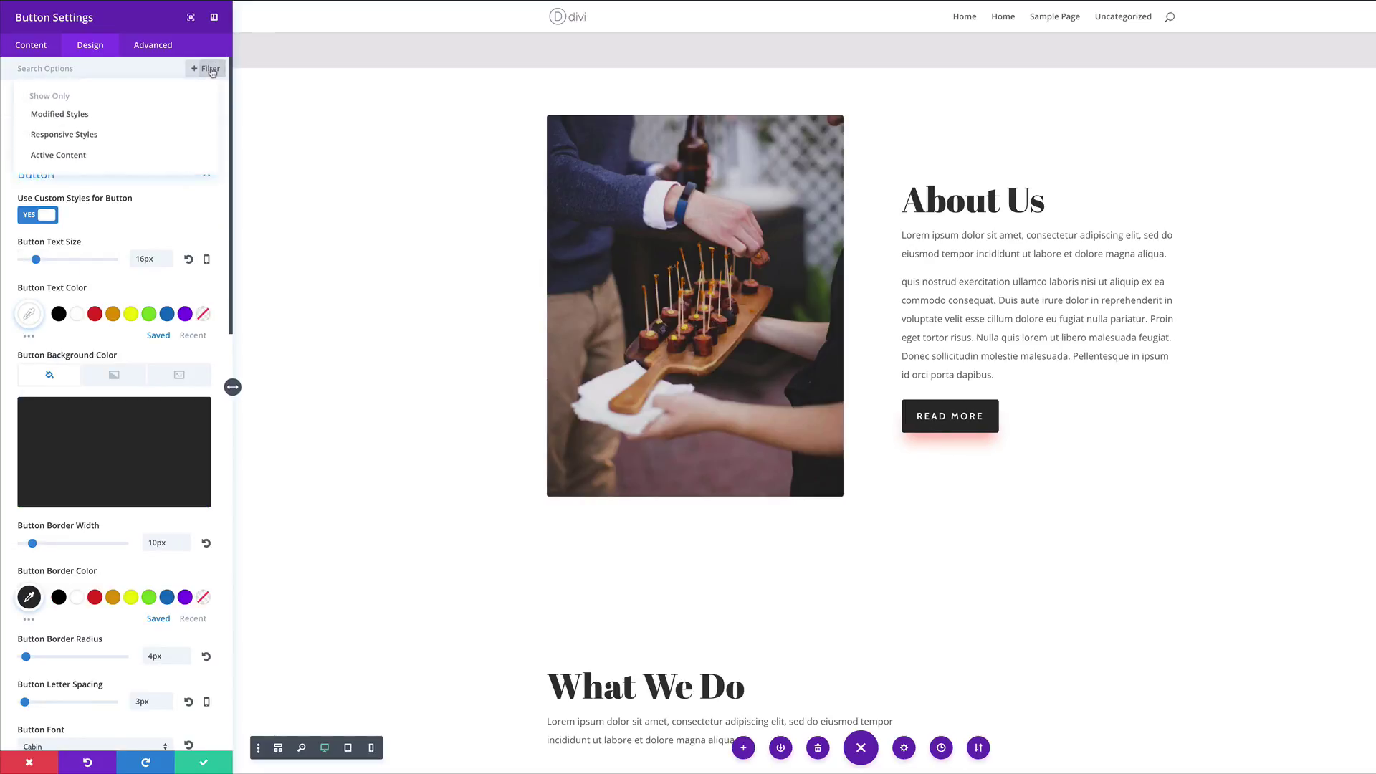
pyautogui.click(83, 118)
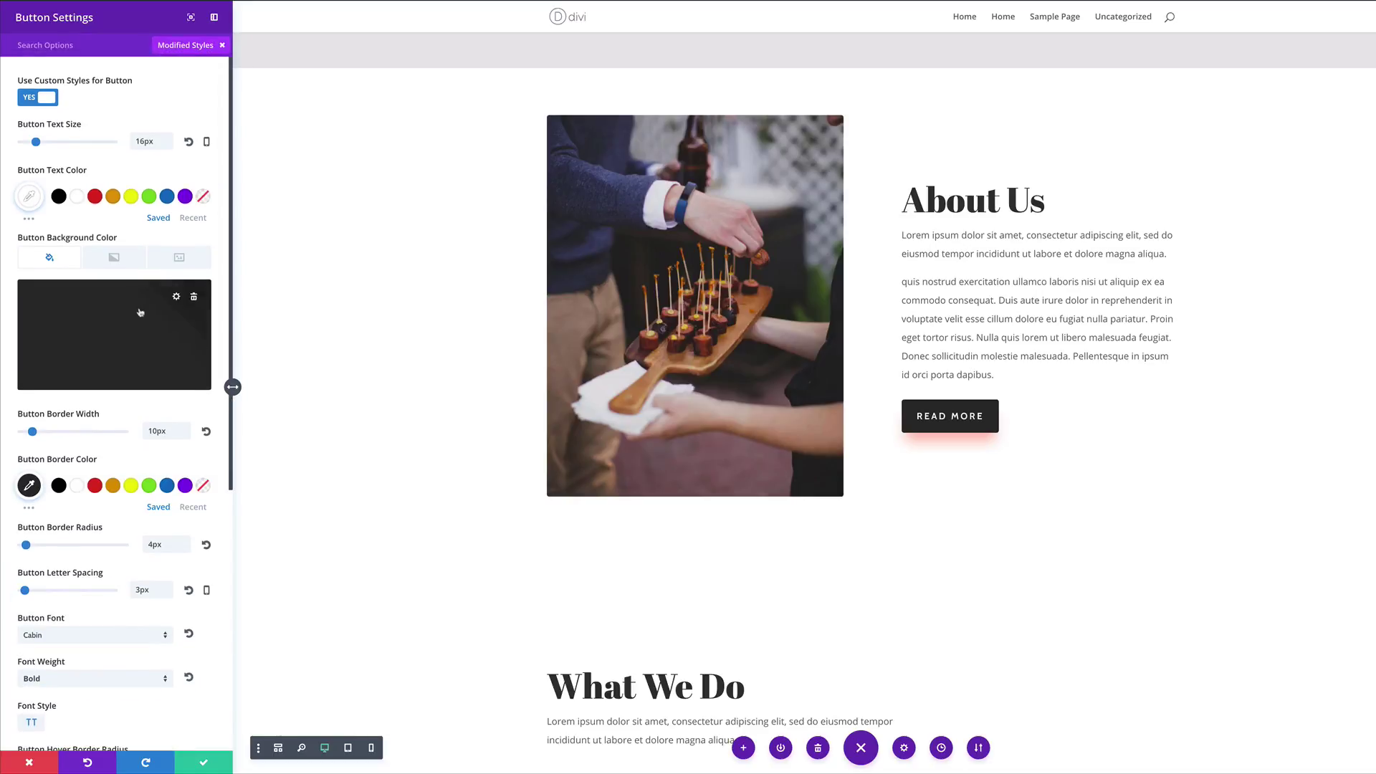
pyautogui.scroll(-3, 135, 674)
pyautogui.scroll(-3, 136, 674)
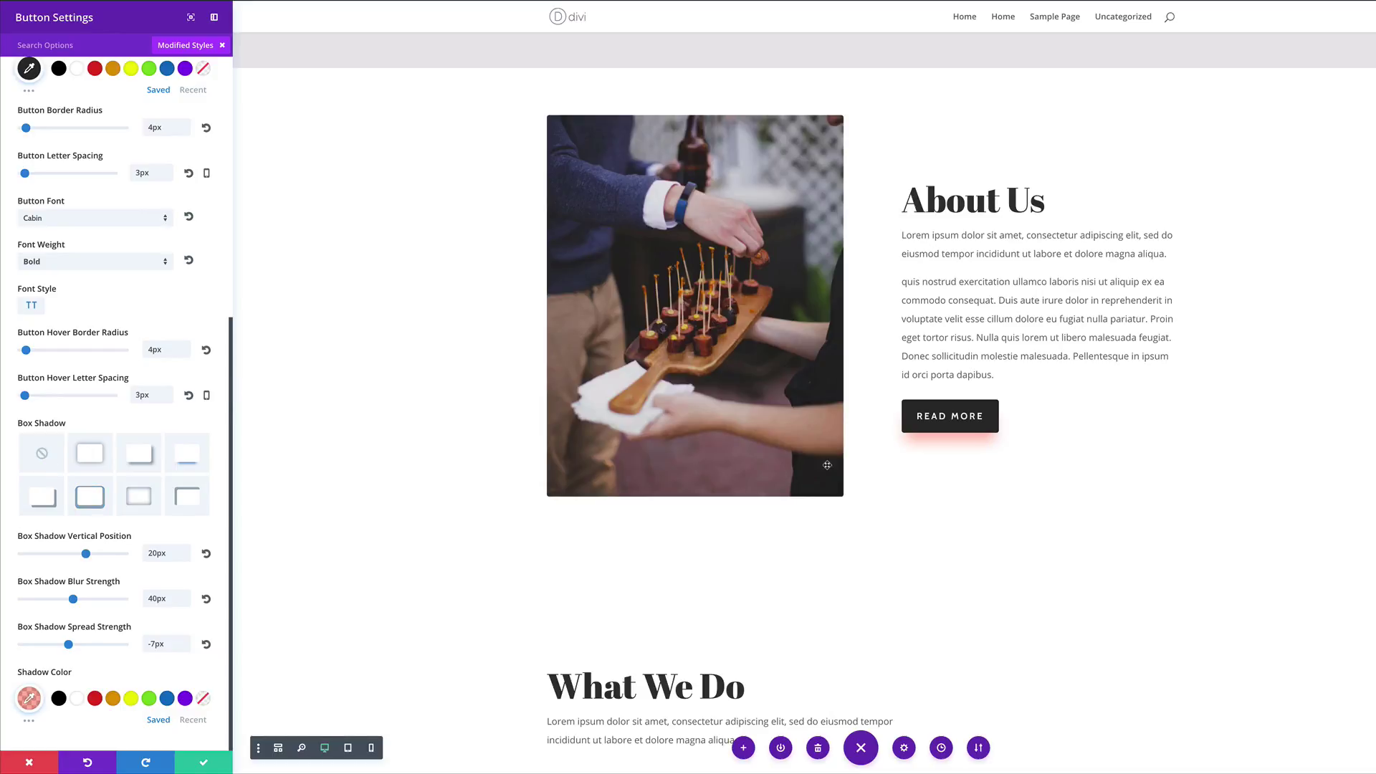
pyautogui.click(42, 453)
pyautogui.scroll(7, 42, 454)
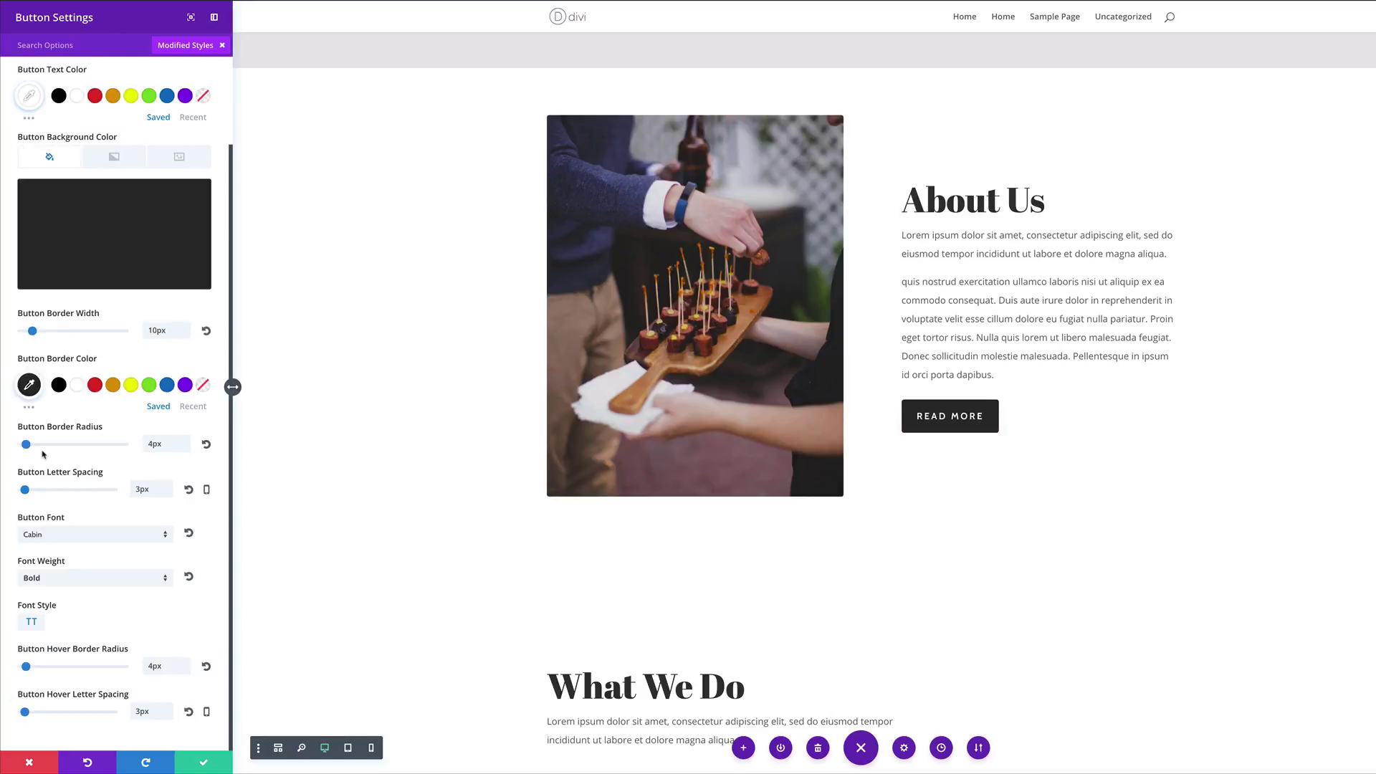
# - Copy the Read More button's styles, save the module, and paste the button styles onto the hero's View Our Menus header module
pyautogui.scroll(2, 850, 466)
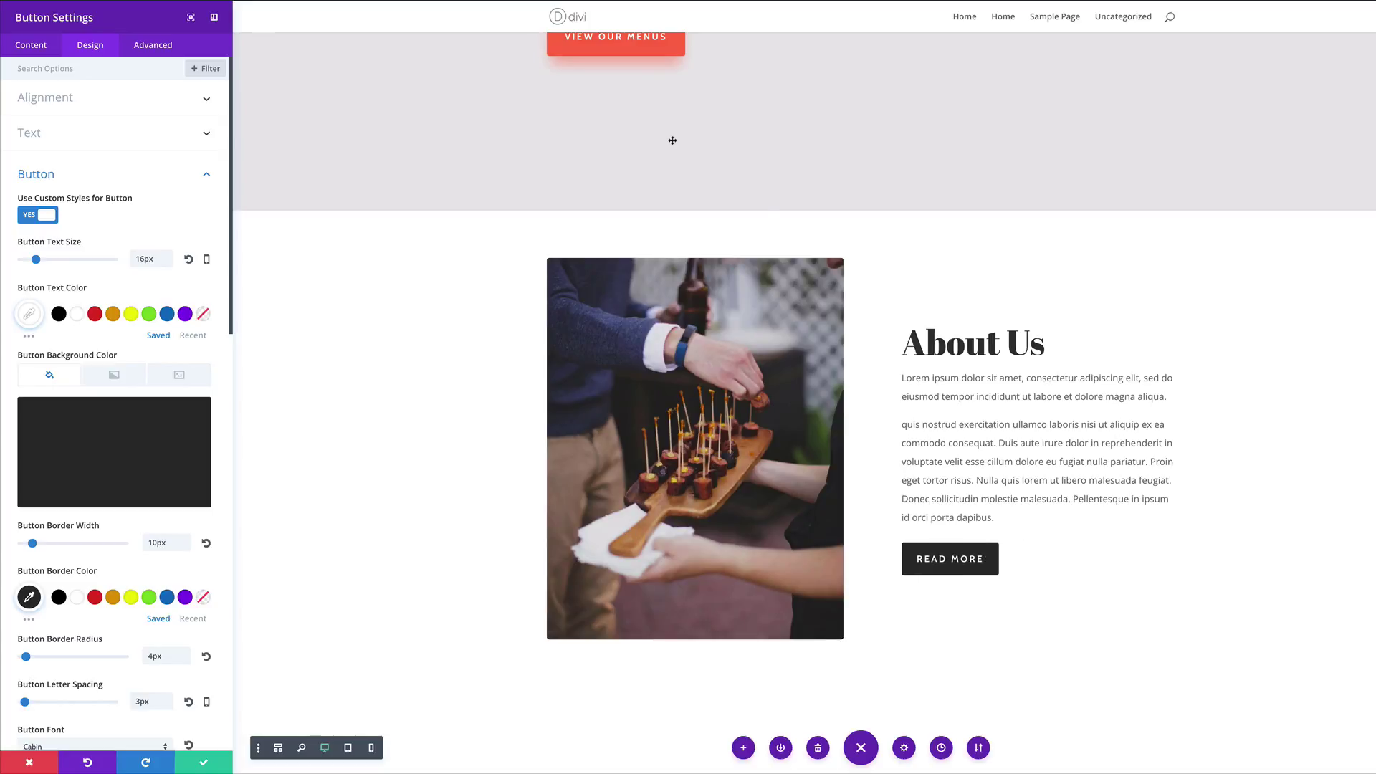
pyautogui.scroll(1, 528, 343)
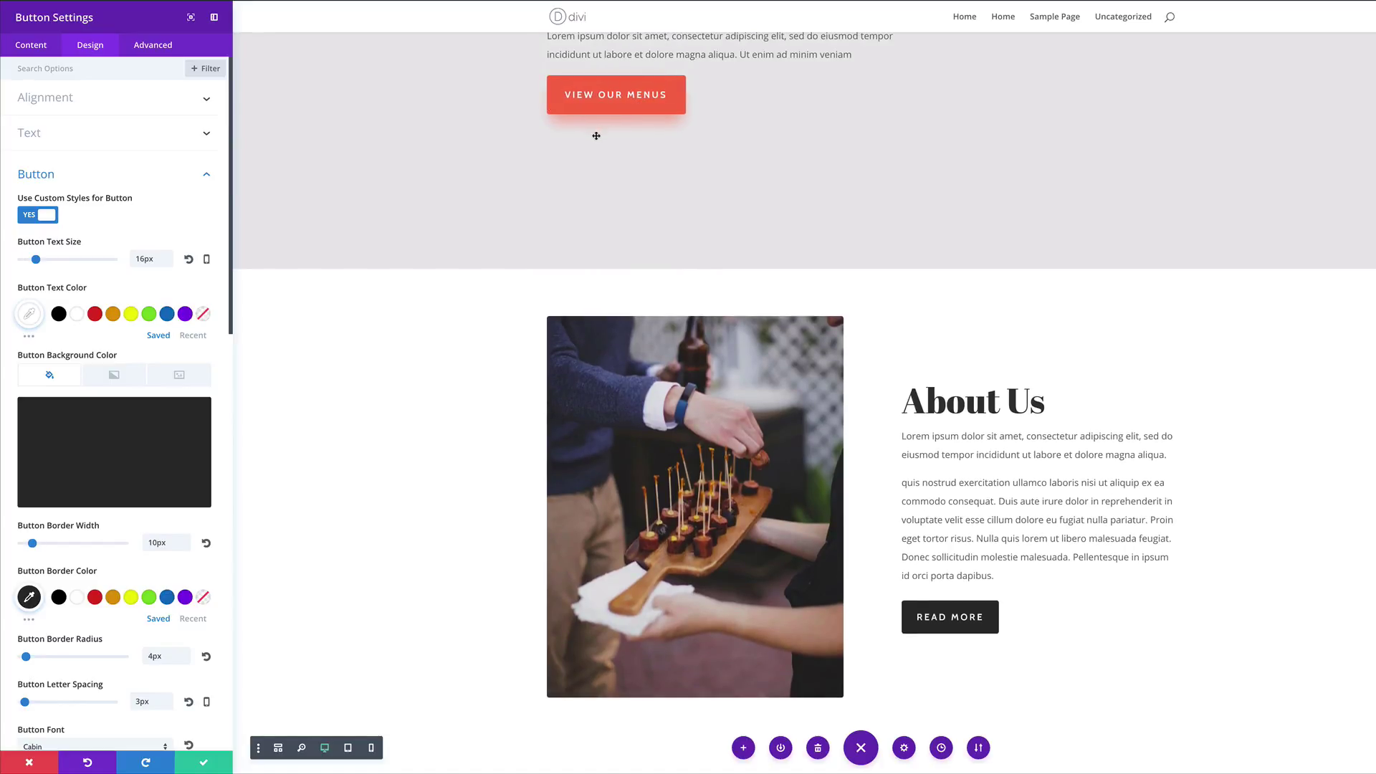
pyautogui.rightClick(63, 178)
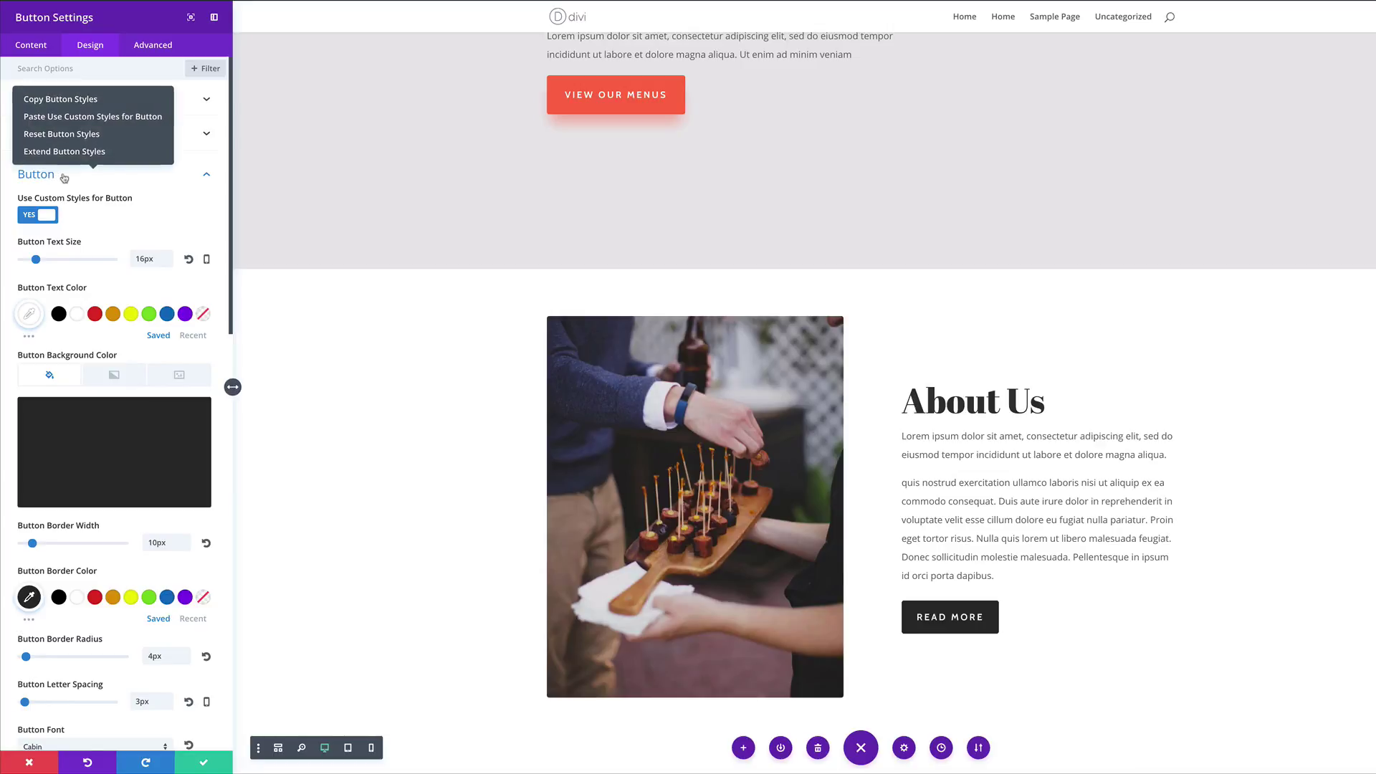
pyautogui.click(93, 105)
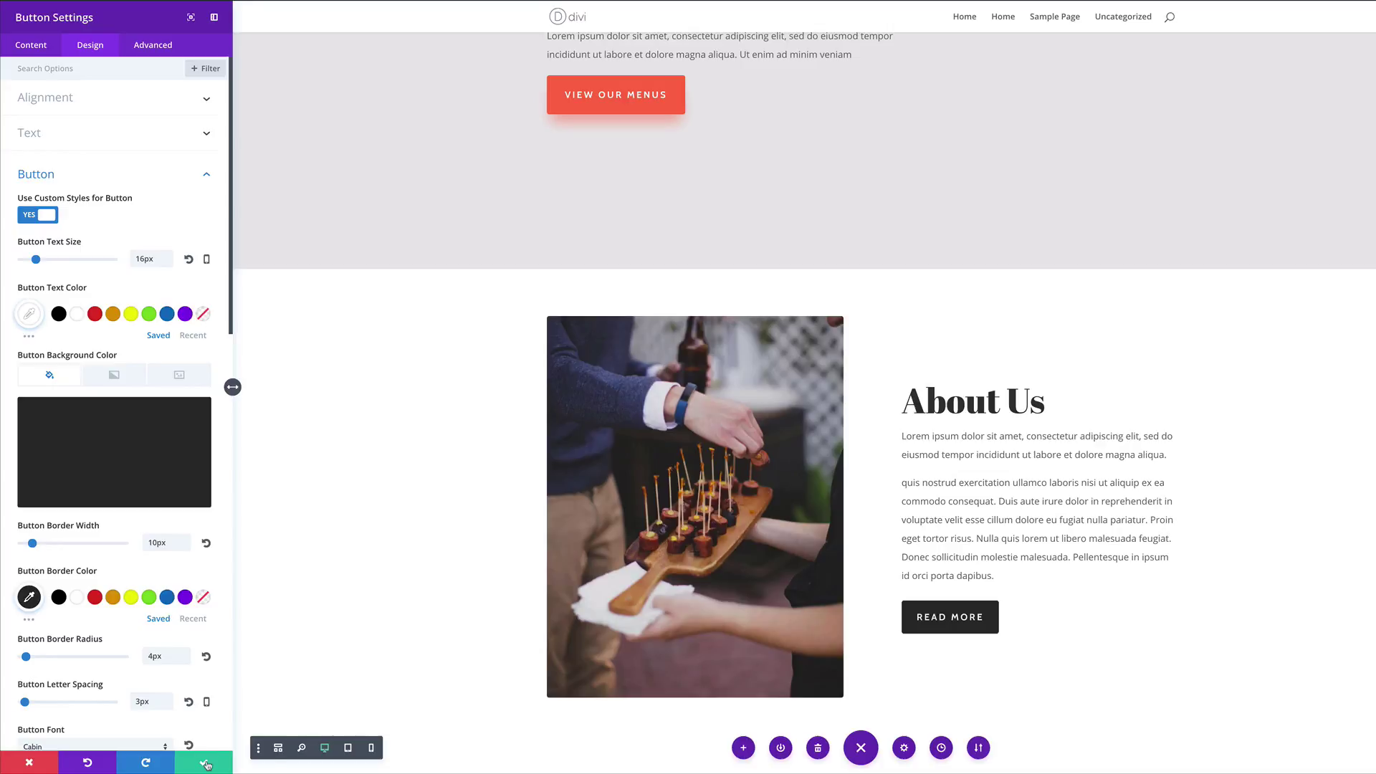
pyautogui.press('Escape')
pyautogui.rightClick(459, 100)
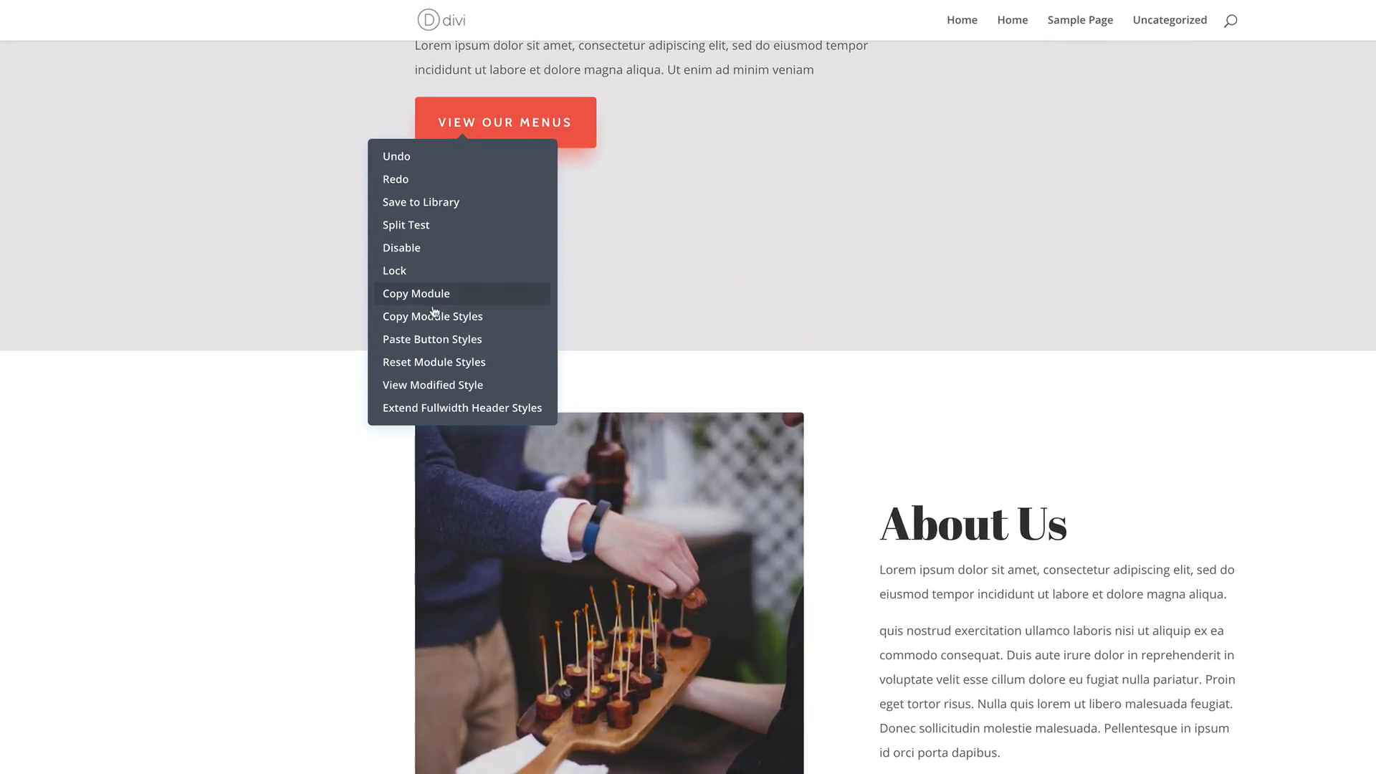
pyautogui.click(435, 344)
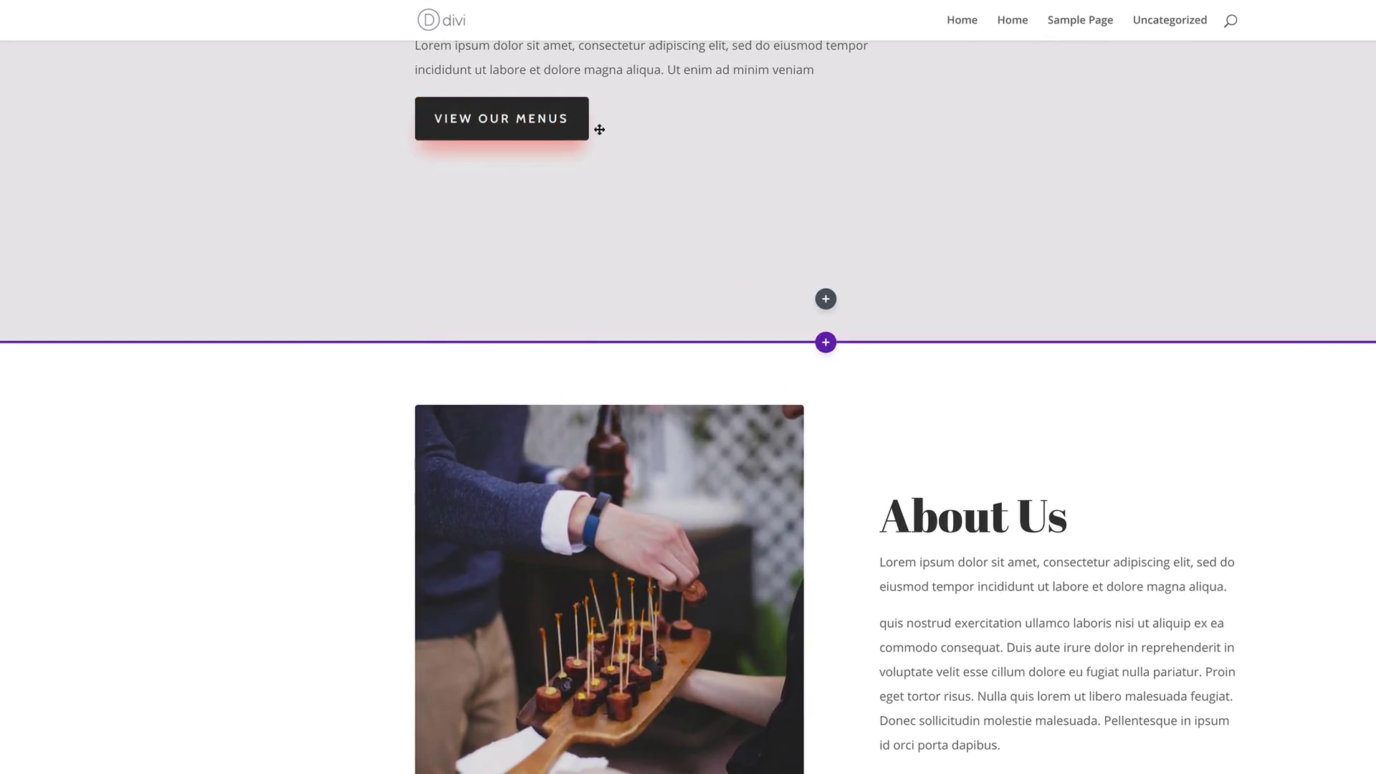
# - Paste the copied button styles onto the Our Menus Customize button and the Get Started contact form
pyautogui.scroll(-9, 1089, 645)
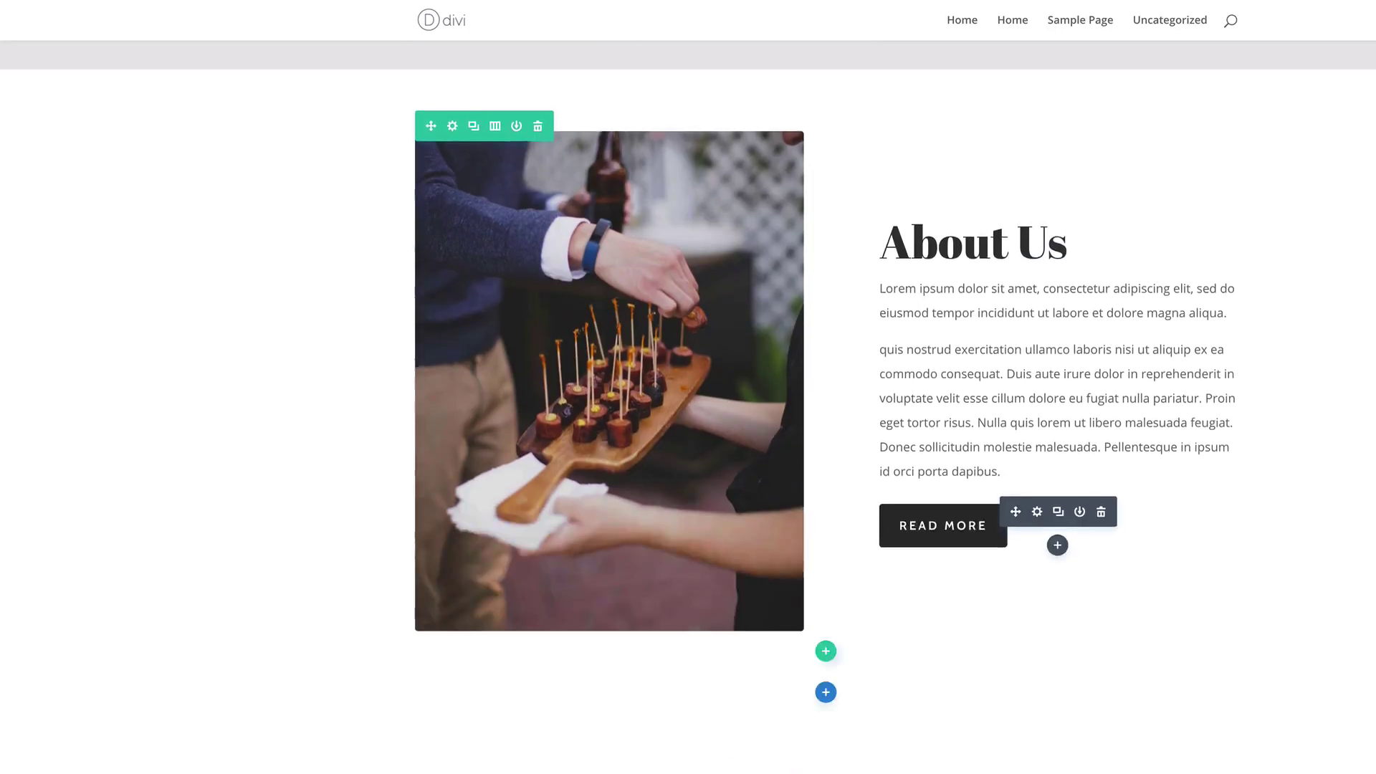
pyautogui.scroll(-20, 1089, 666)
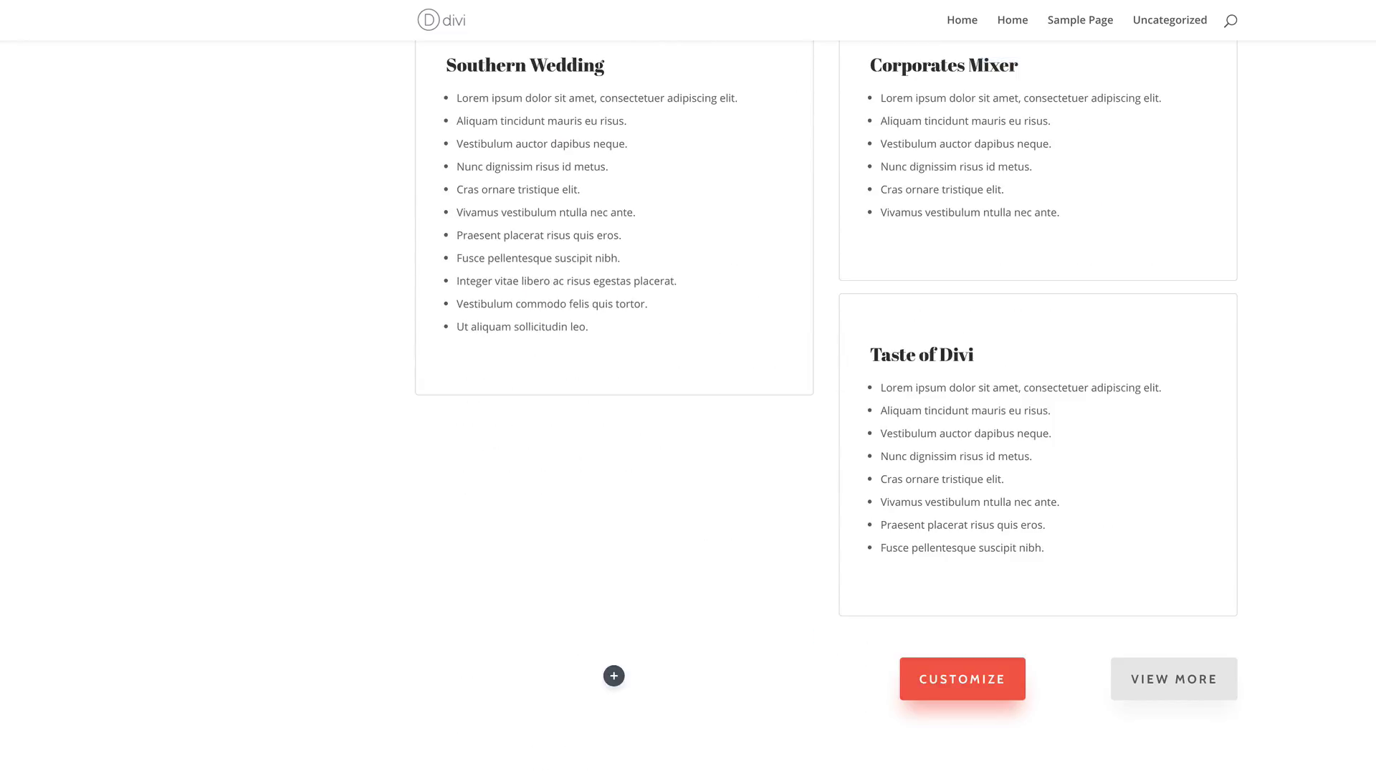
pyautogui.rightClick(913, 660)
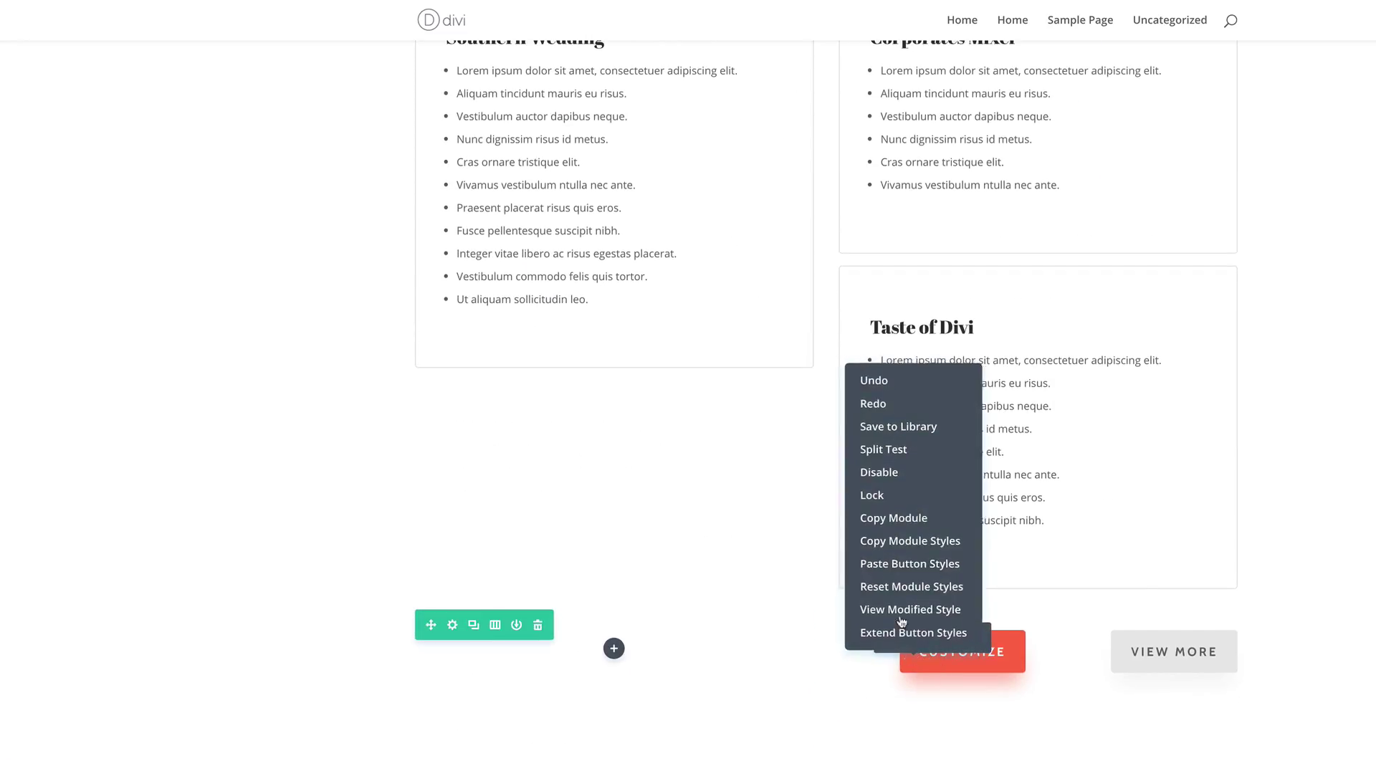
pyautogui.click(942, 564)
pyautogui.scroll(-15, 942, 564)
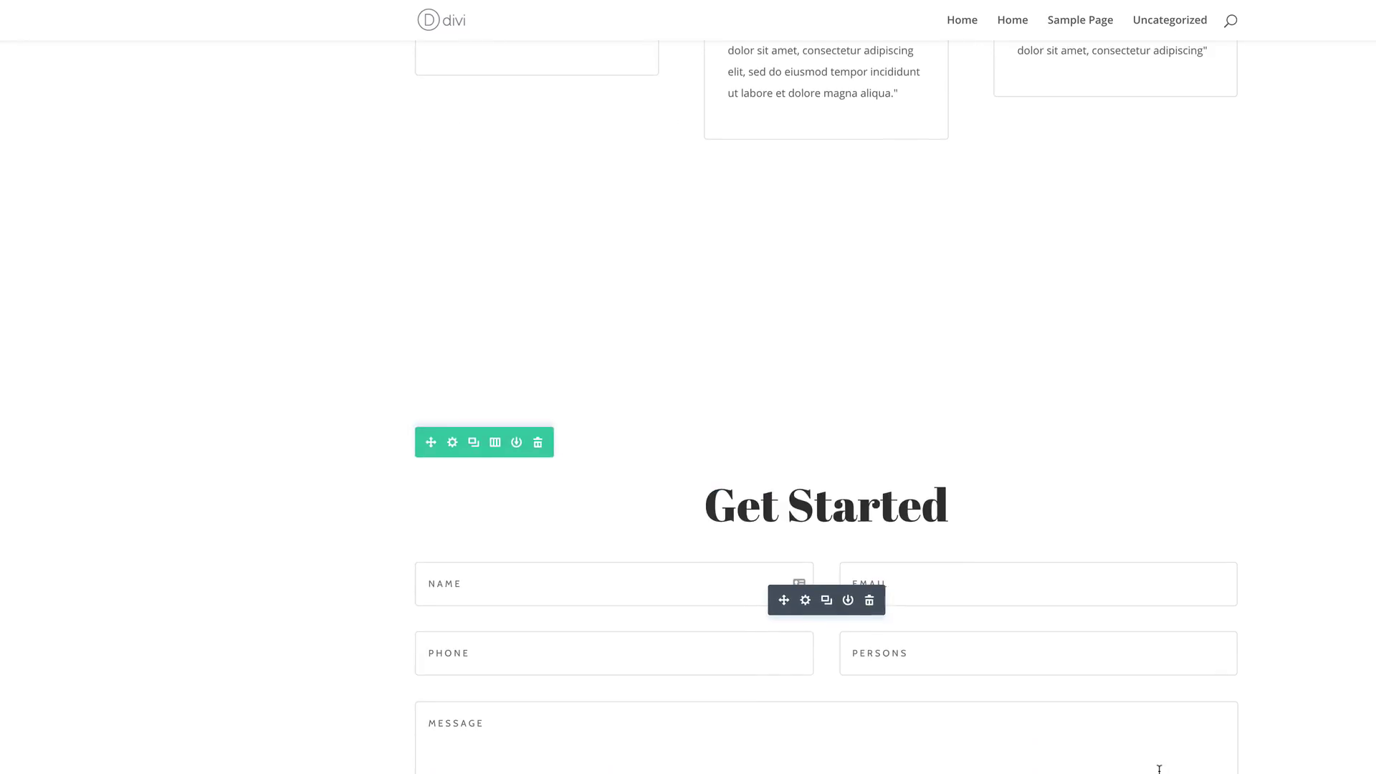
pyautogui.rightClick(1047, 671)
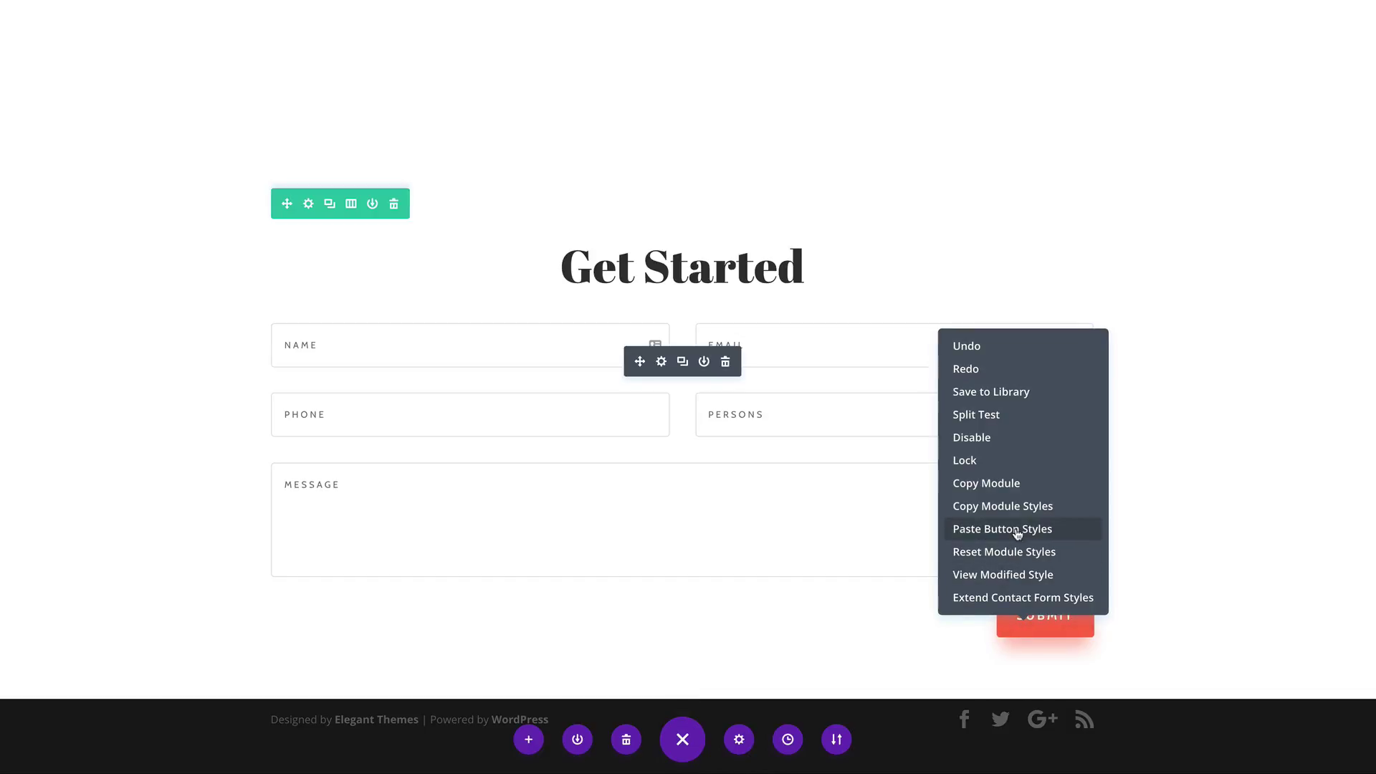
pyautogui.click(1042, 569)
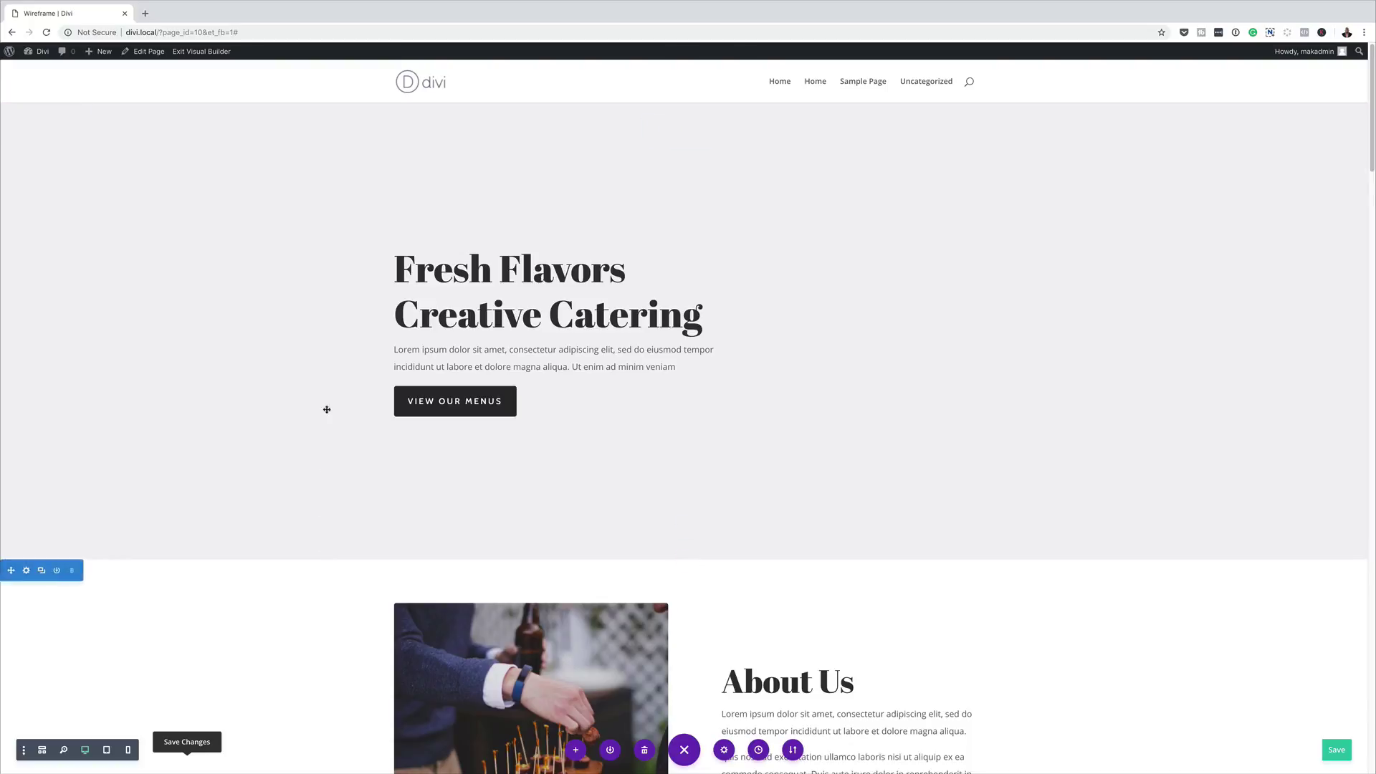
# - Give the What We Do section the light grey background colour used on the hero and save the section
pyautogui.scroll(-6, 310, 602)
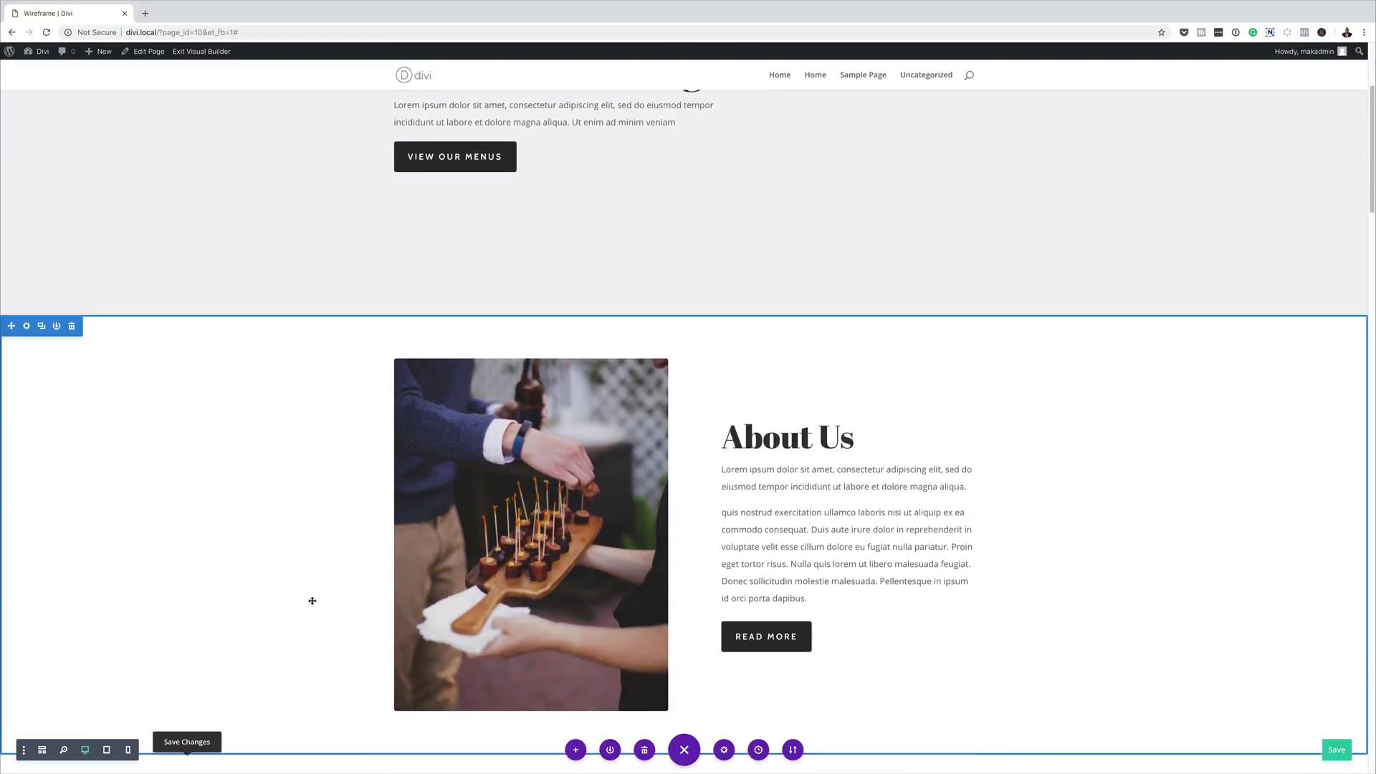
pyautogui.scroll(-1, 258, 628)
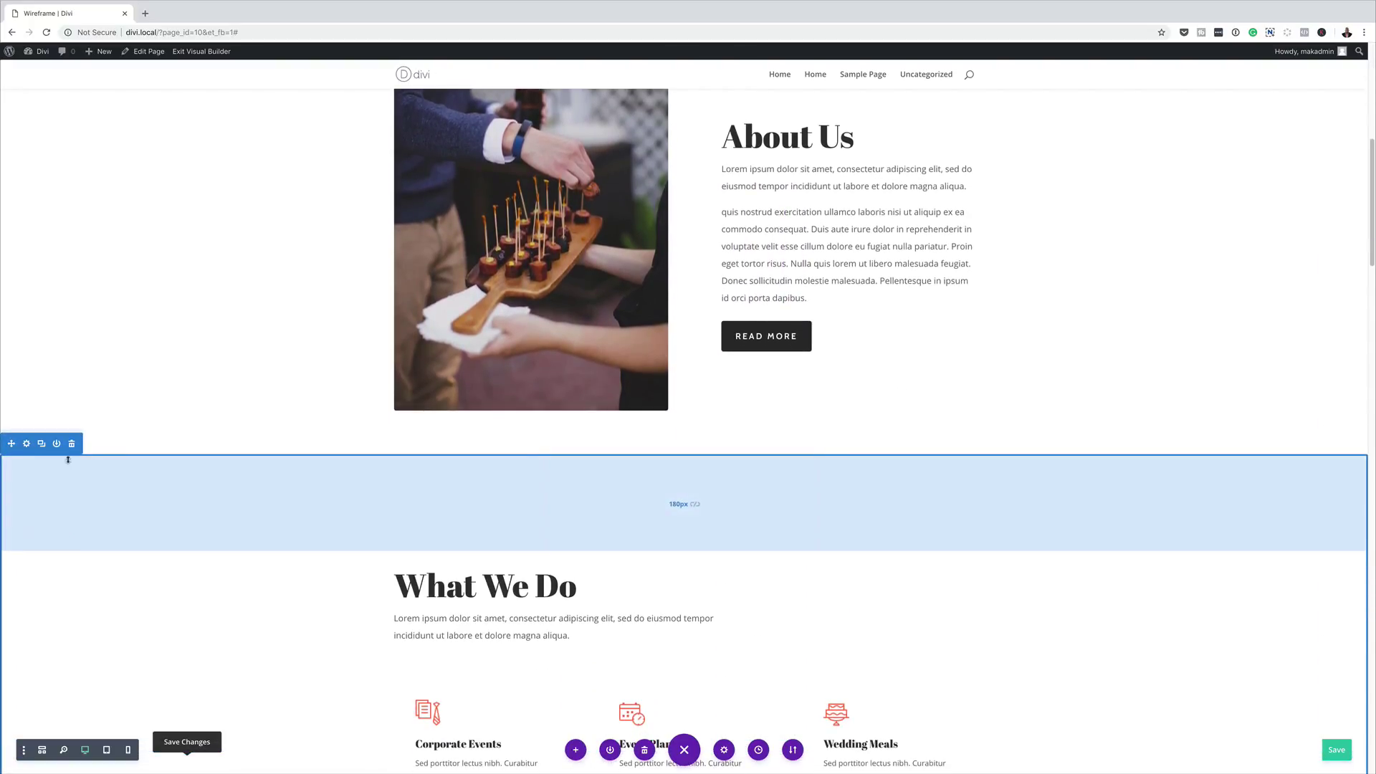
pyautogui.click(27, 445)
pyautogui.click(57, 150)
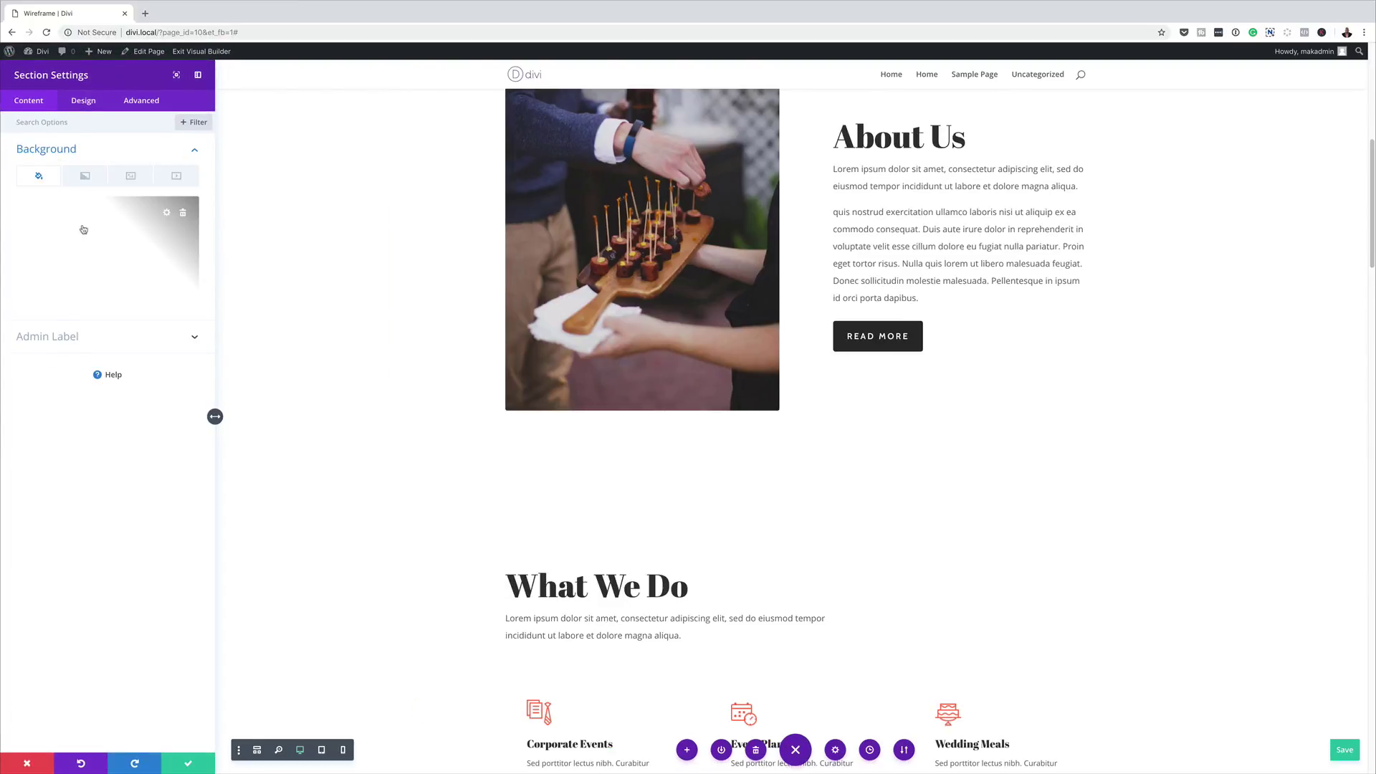
pyautogui.click(83, 230)
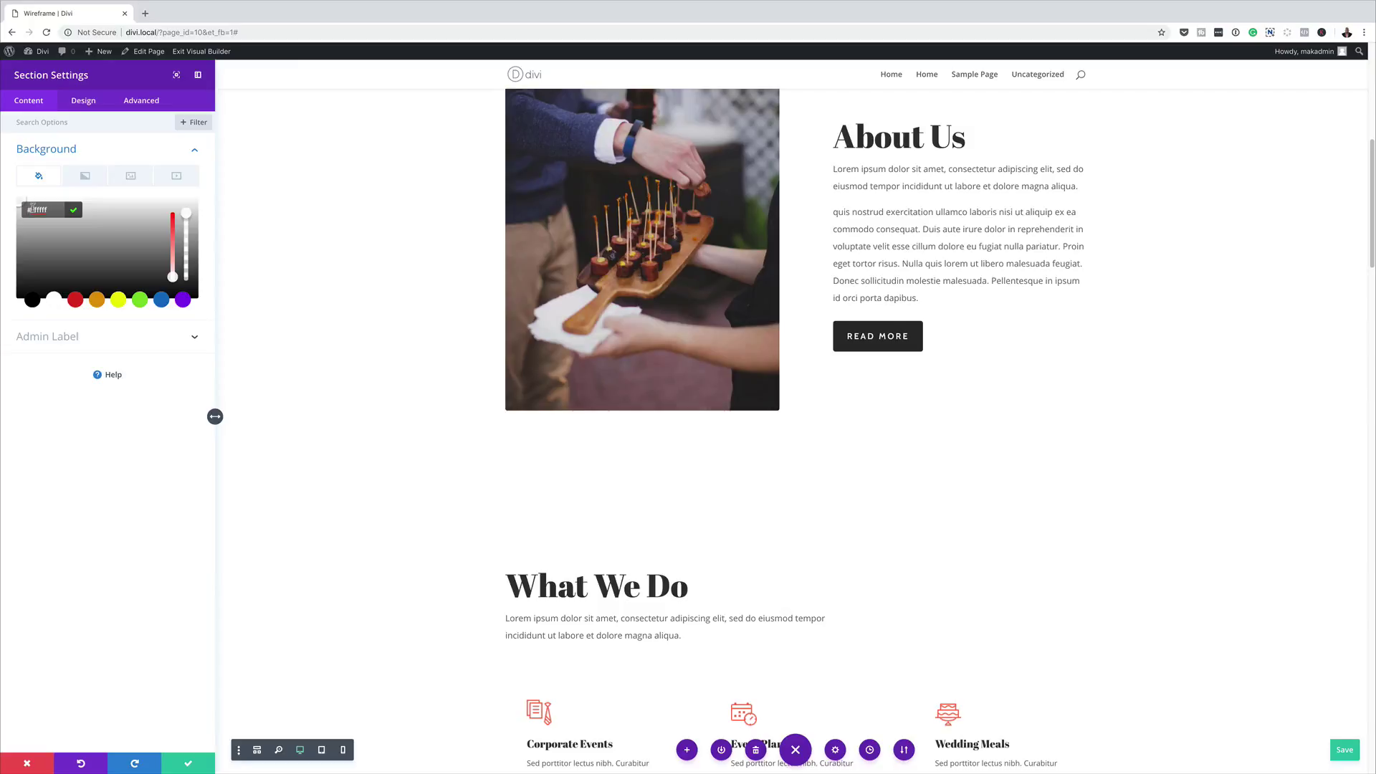
pyautogui.click(188, 763)
# - Apply the same light grey background colour to the Gallery section and the Testimonials section
pyautogui.scroll(-10, 236, 672)
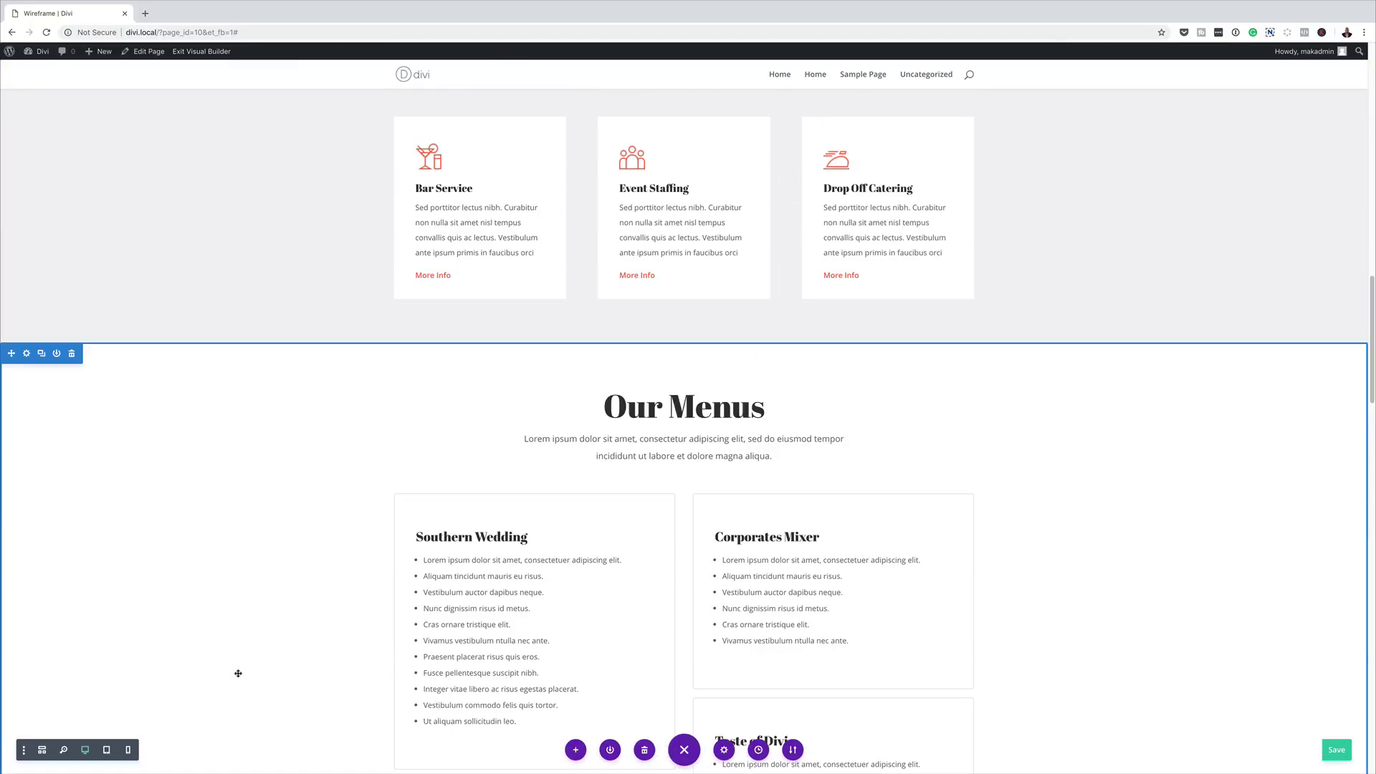
pyautogui.scroll(-10, 238, 673)
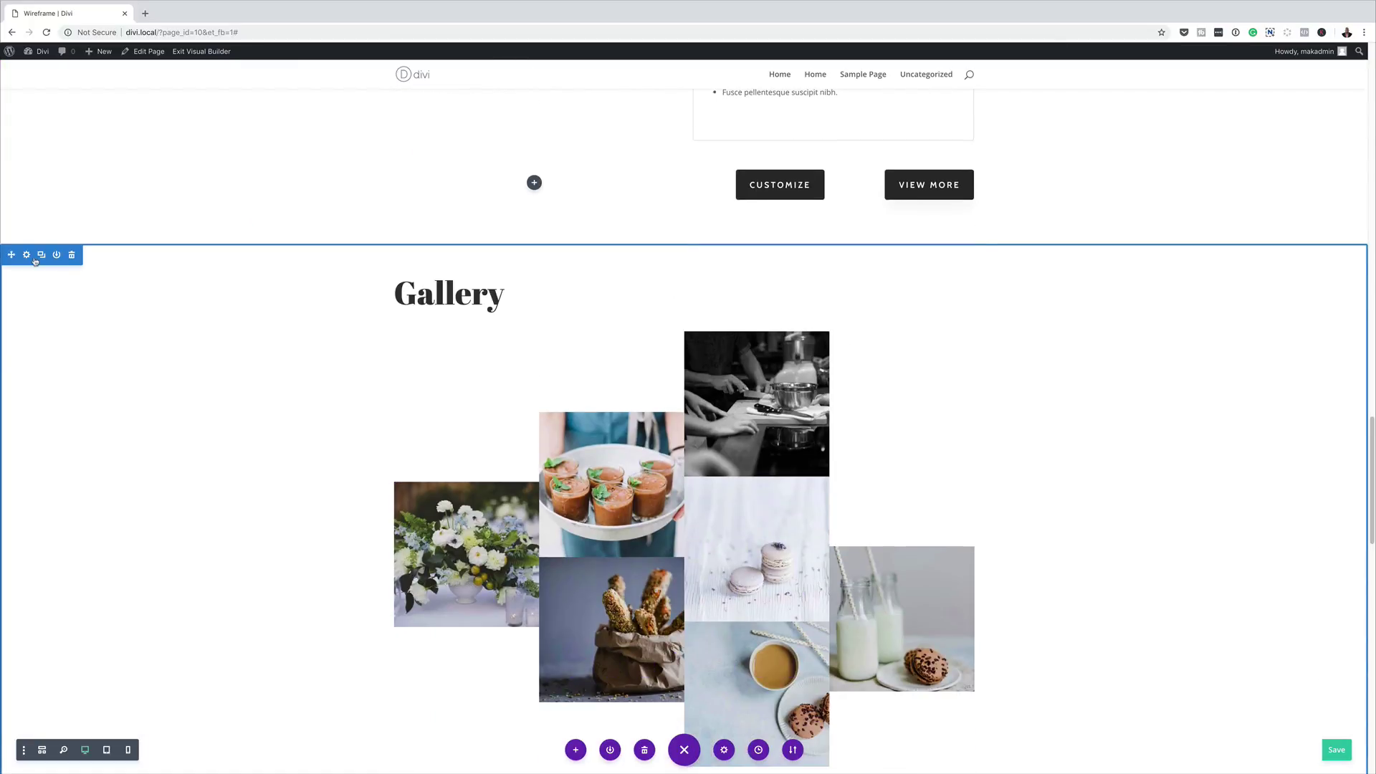
pyautogui.click(33, 258)
pyautogui.click(68, 148)
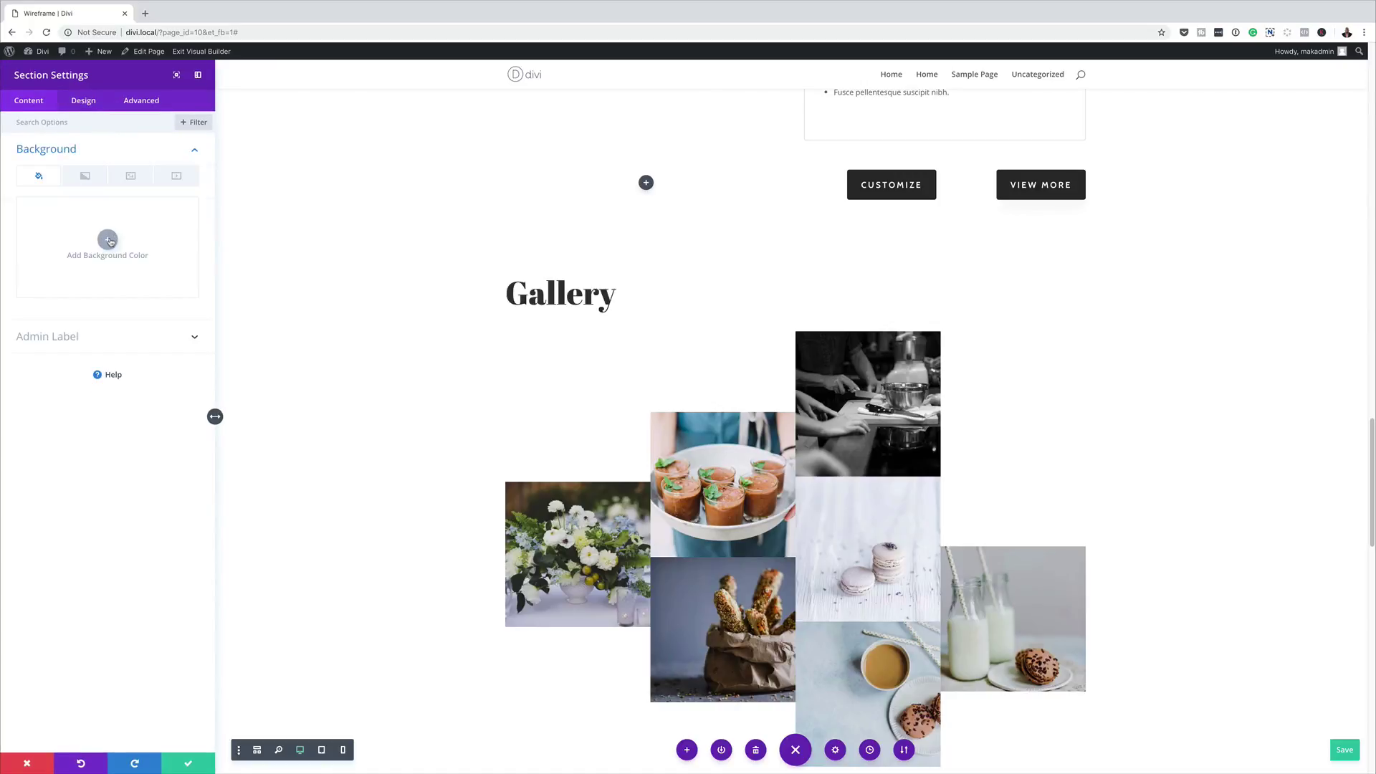
pyautogui.click(108, 240)
pyautogui.click(40, 209)
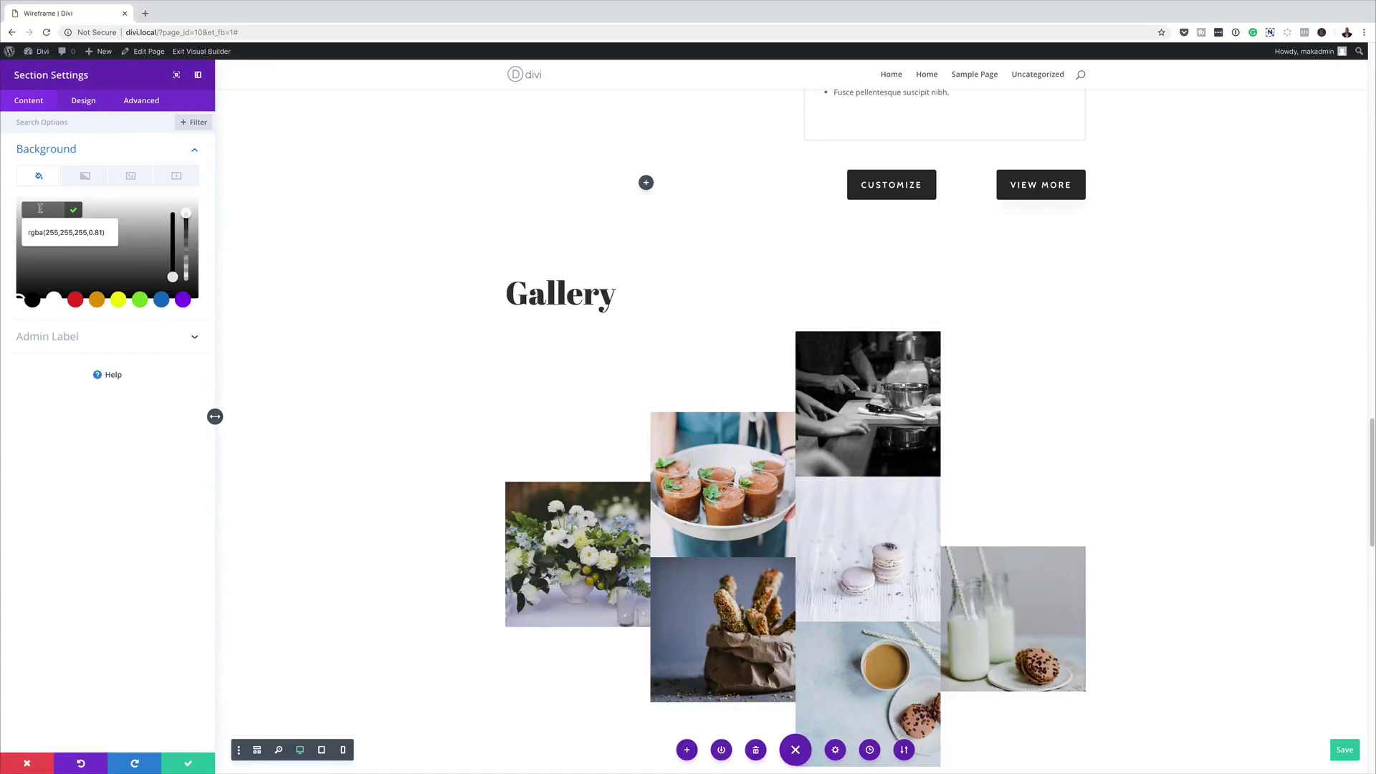
pyautogui.hotkey('ctrl', 'v')
pyautogui.click(191, 764)
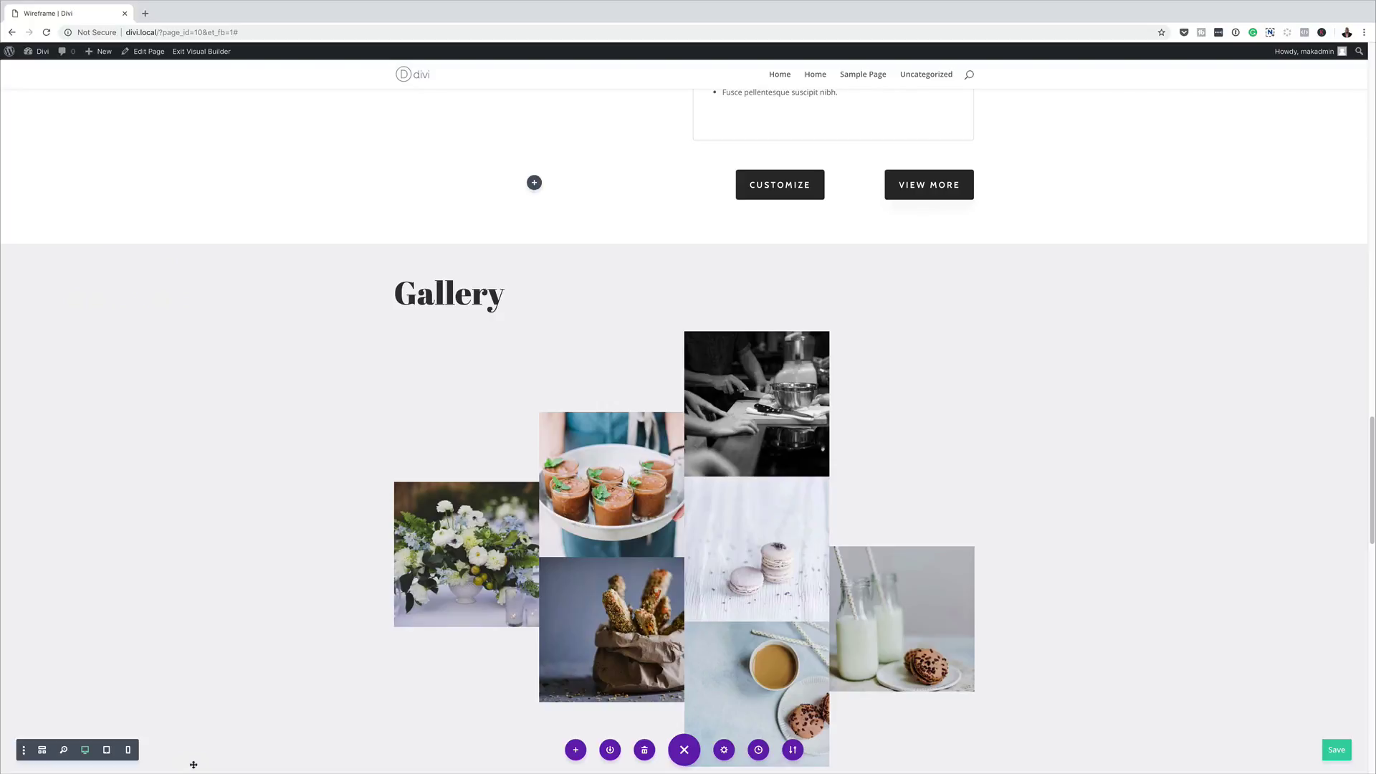
pyautogui.scroll(-10, 332, 638)
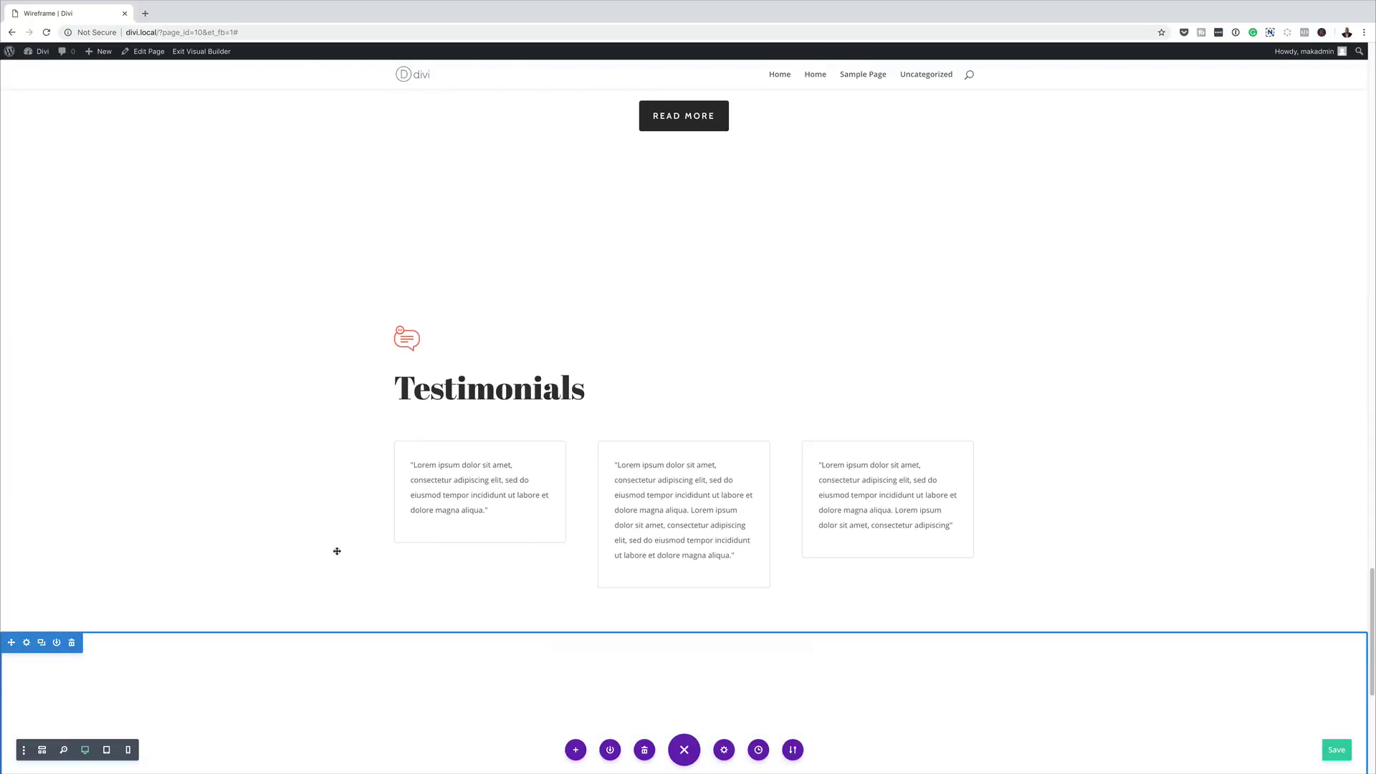
pyautogui.click(26, 293)
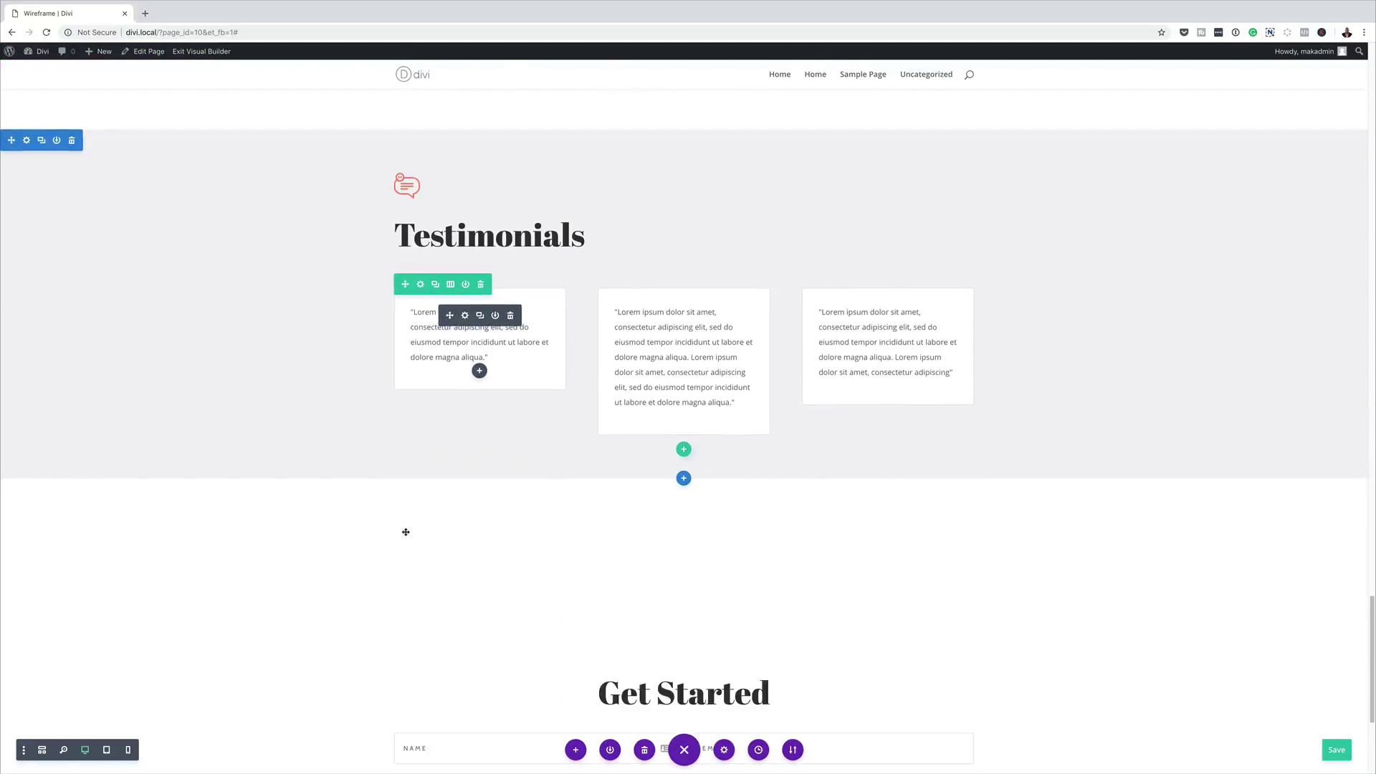
# - Set a dark grey background colour on the number counters section above Get Started and save the section
pyautogui.scroll(-2, 406, 531)
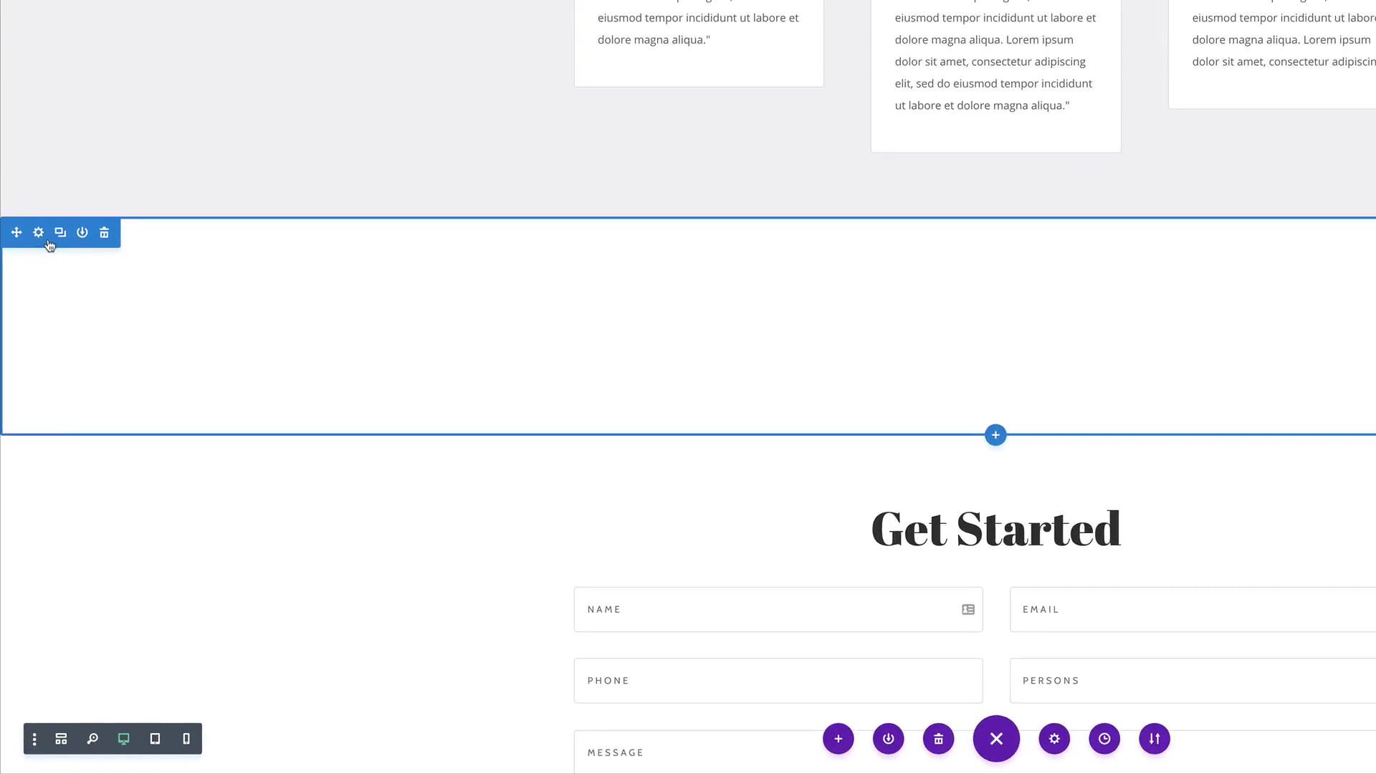
pyautogui.click(38, 233)
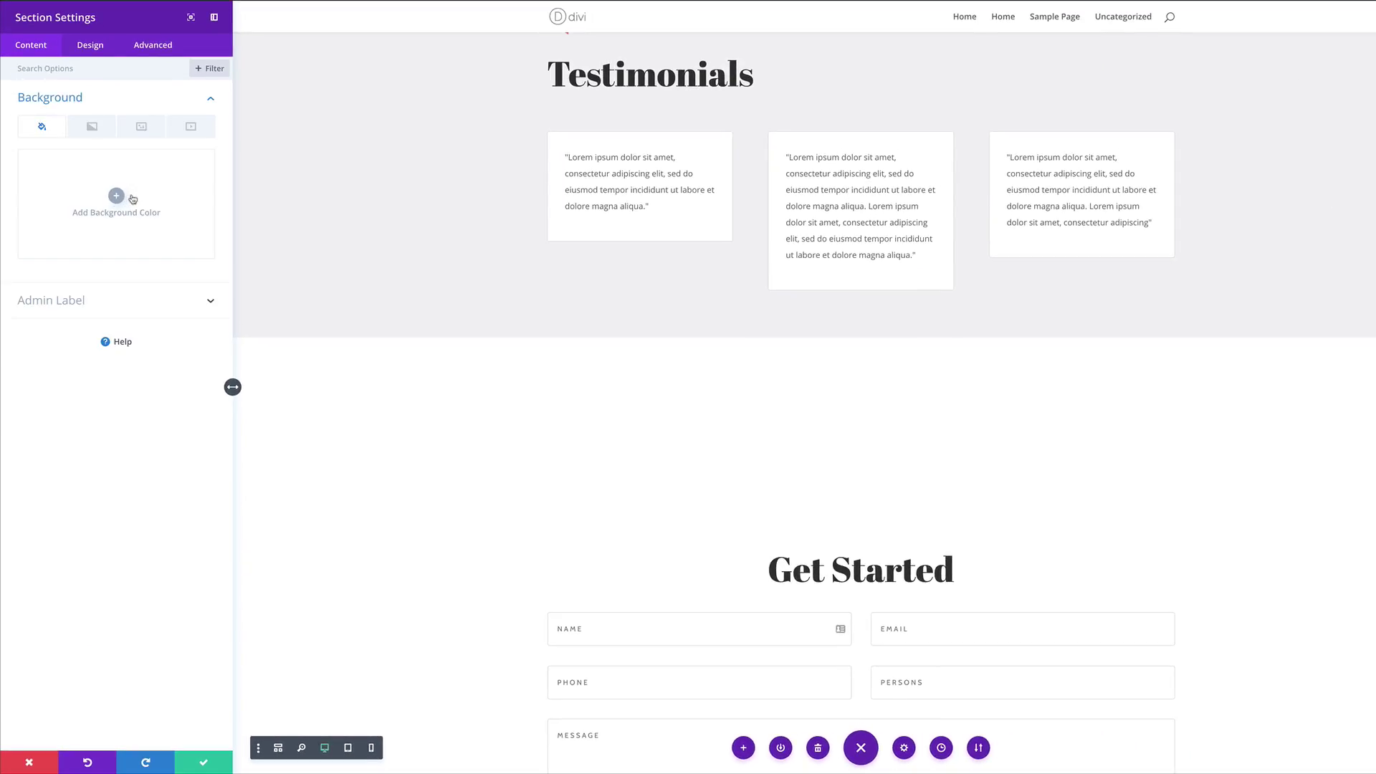
pyautogui.click(118, 195)
pyautogui.moveTo(70, 249); pyautogui.dragTo(11, 253)
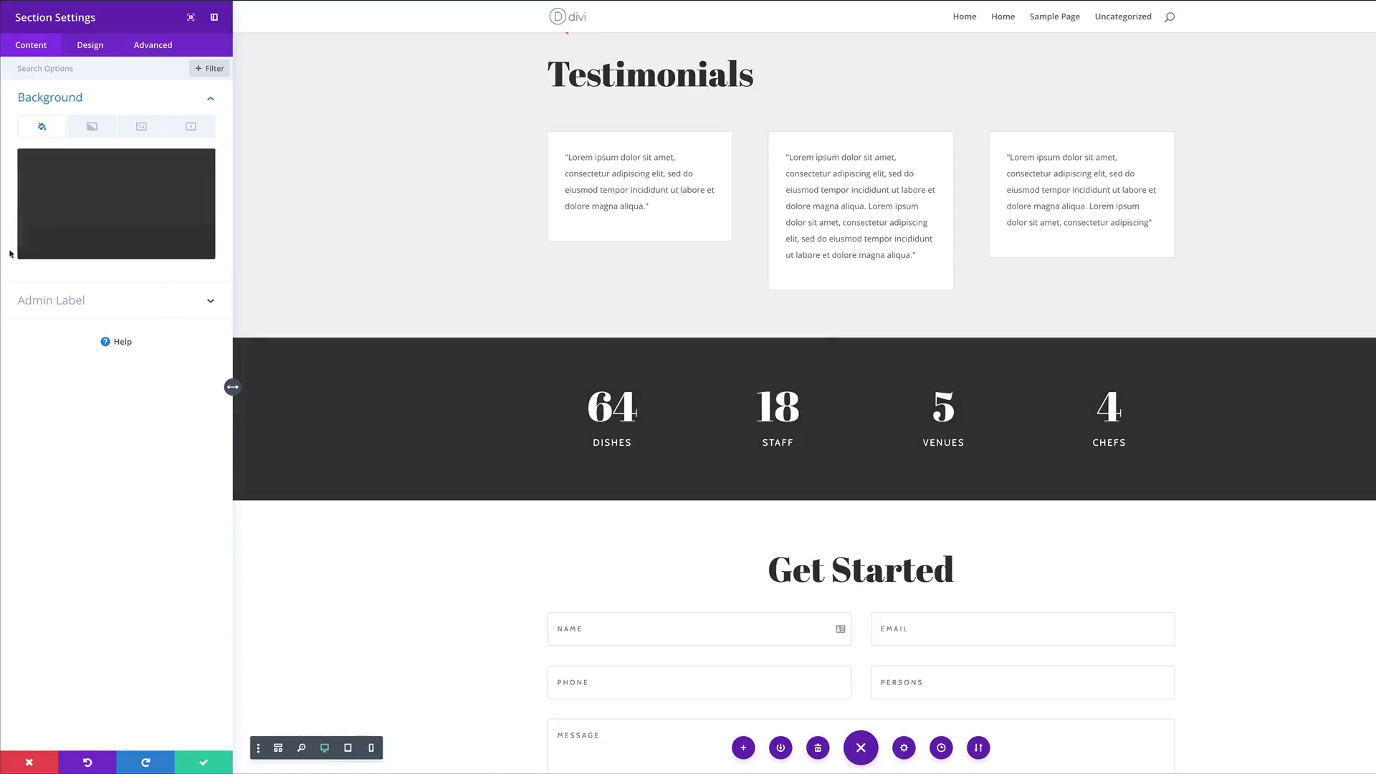
pyautogui.click(203, 762)
# - Upload the grey placeholder images to the media library and replace the About Us photo with 800x1029.jpg
pyautogui.scroll(-3, 258, 599)
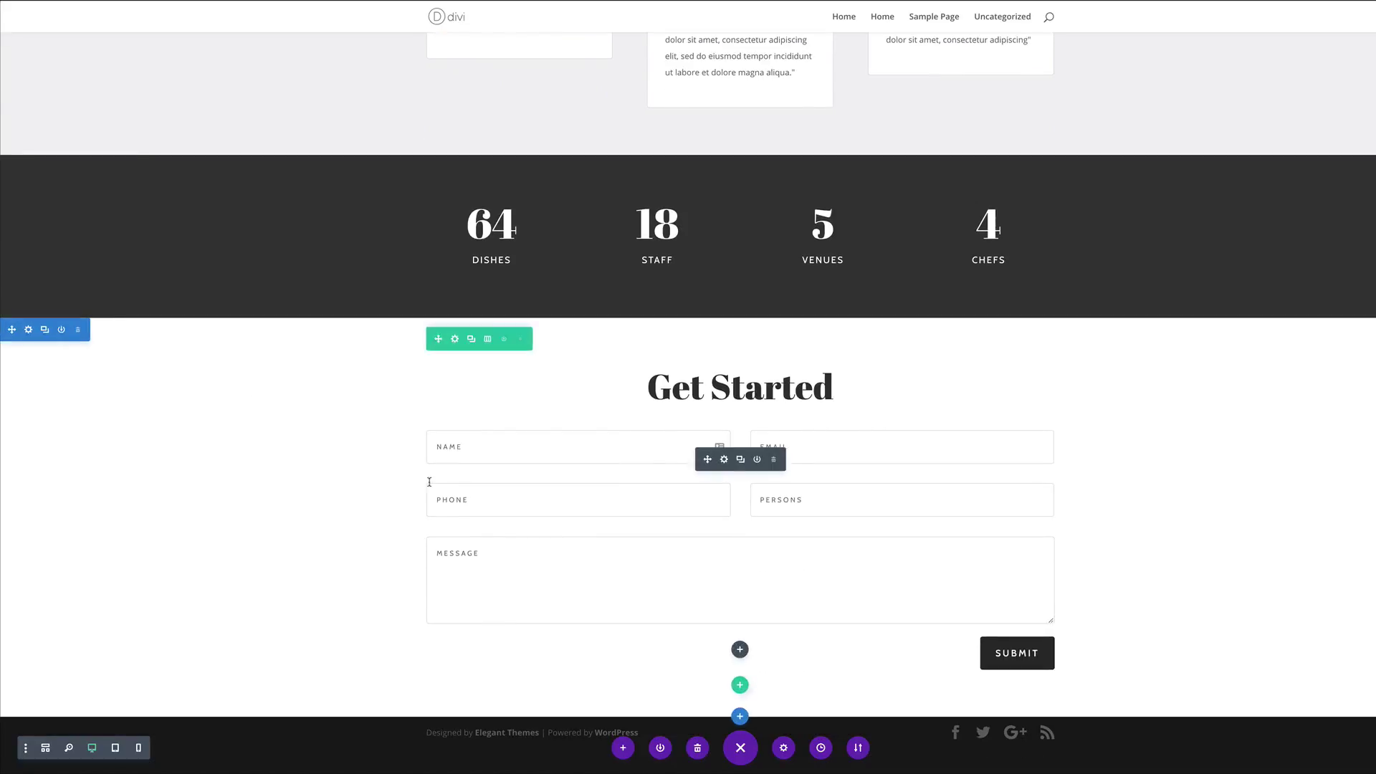
pyautogui.scroll(5, 372, 494)
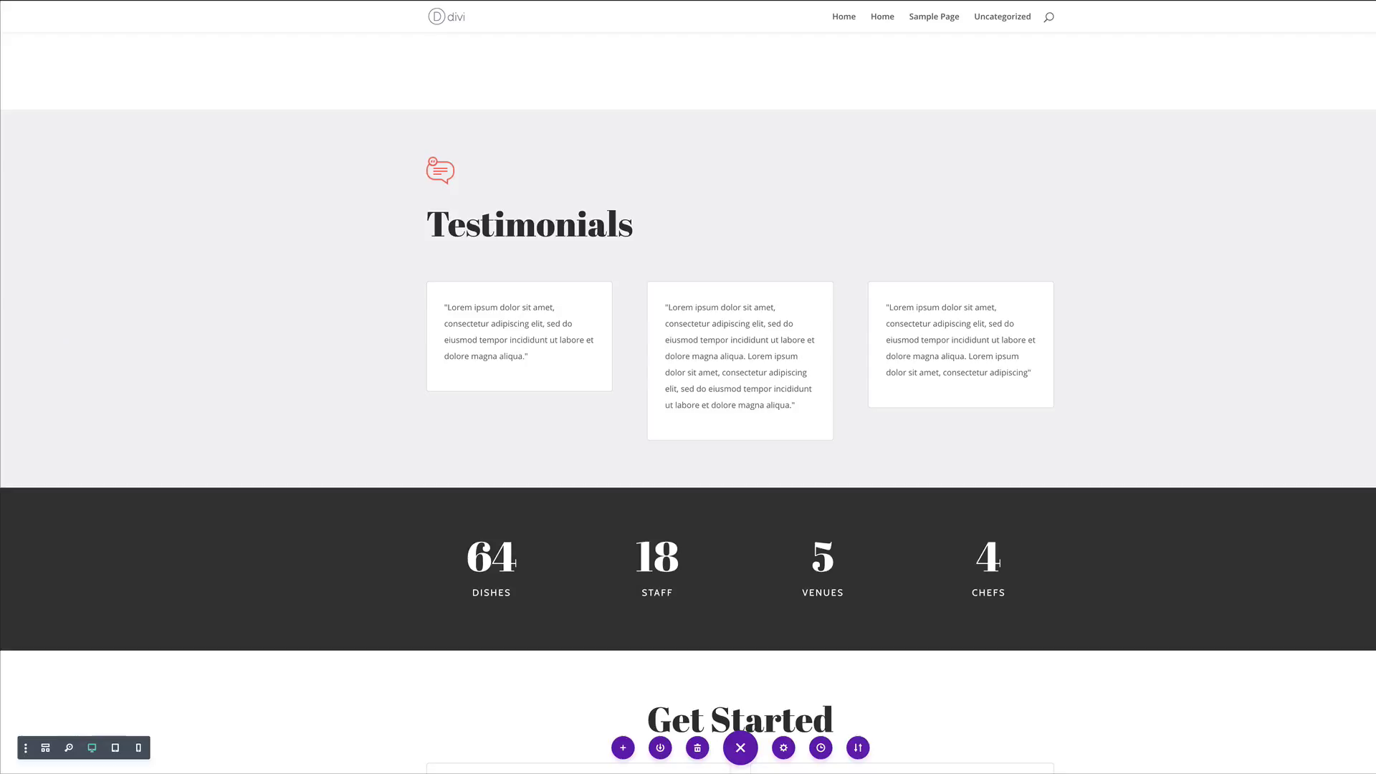
pyautogui.moveTo(905, 314)
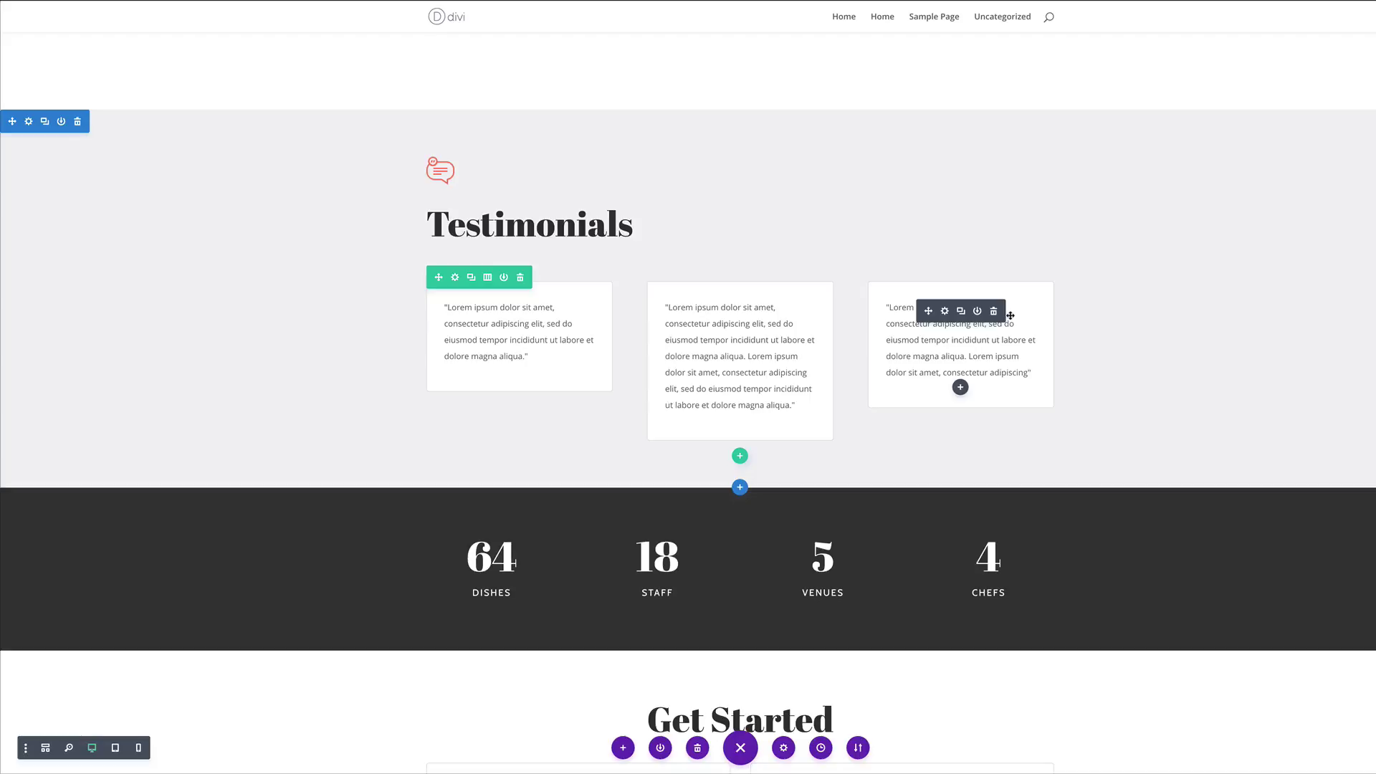
pyautogui.scroll(15, 1032, 299)
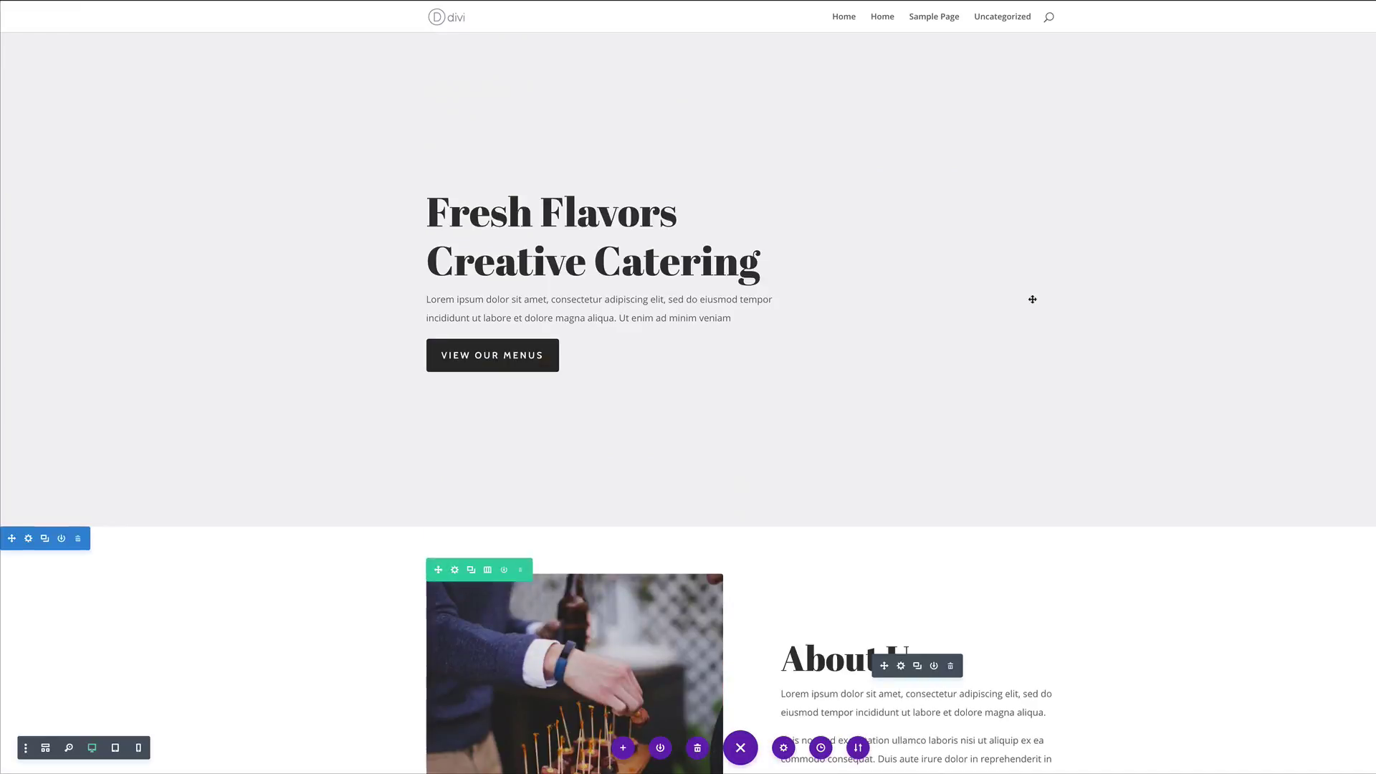
pyautogui.scroll(-4, 1031, 298)
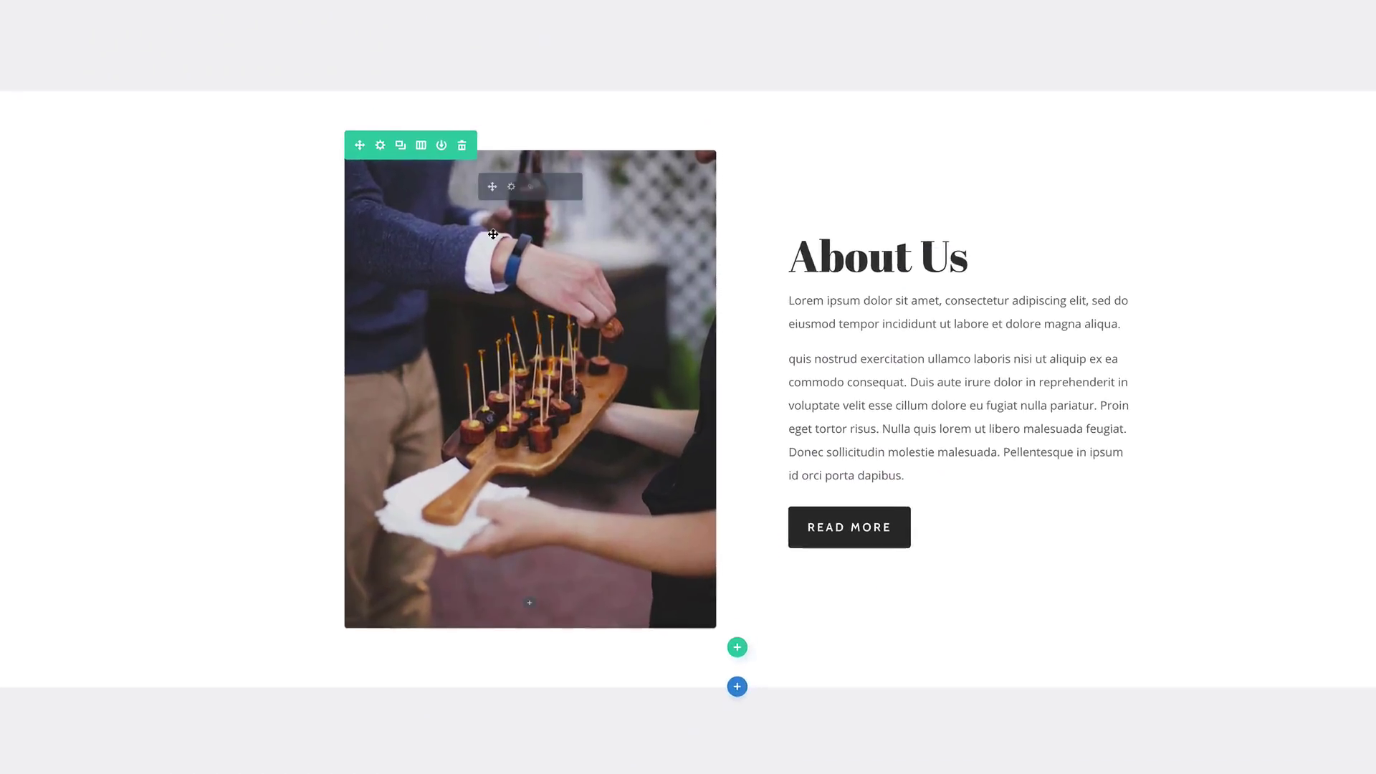
pyautogui.moveTo(486, 174)
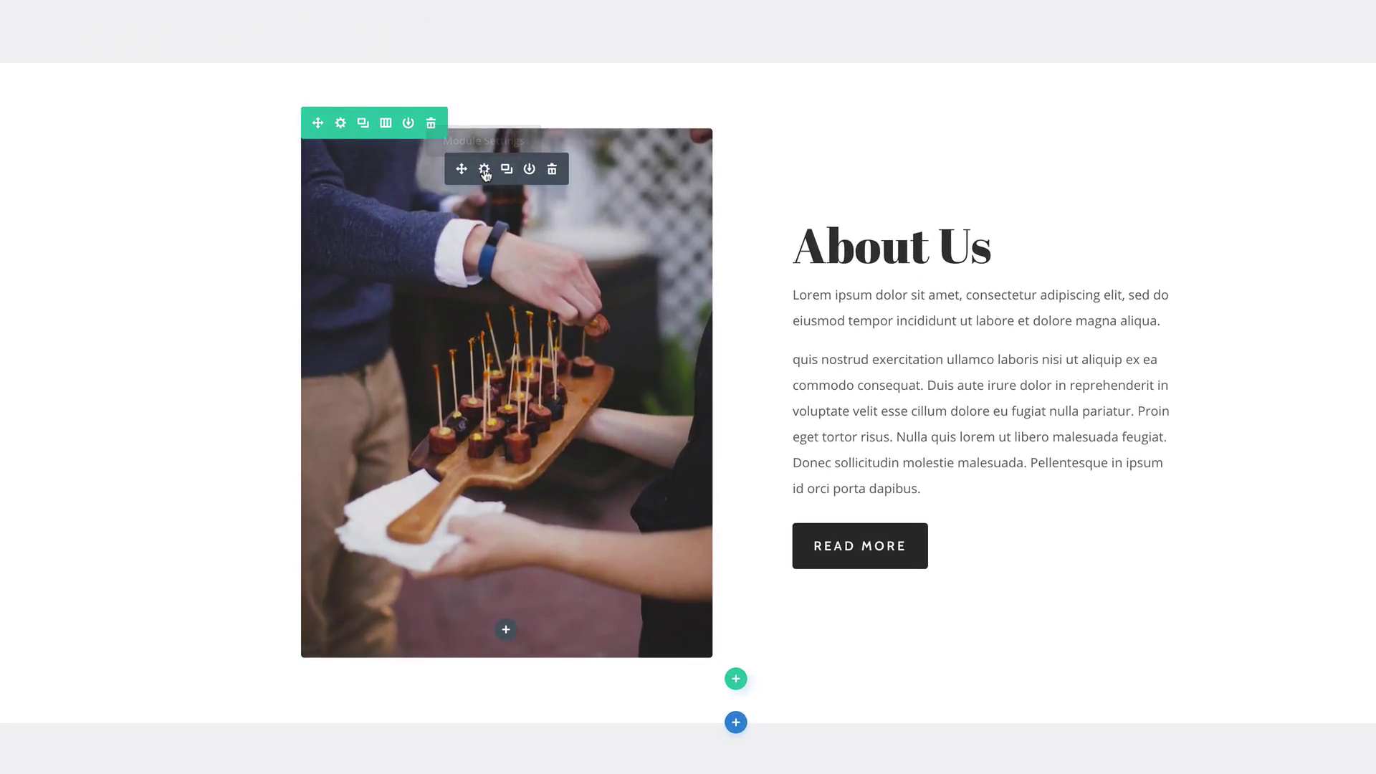
pyautogui.click(486, 175)
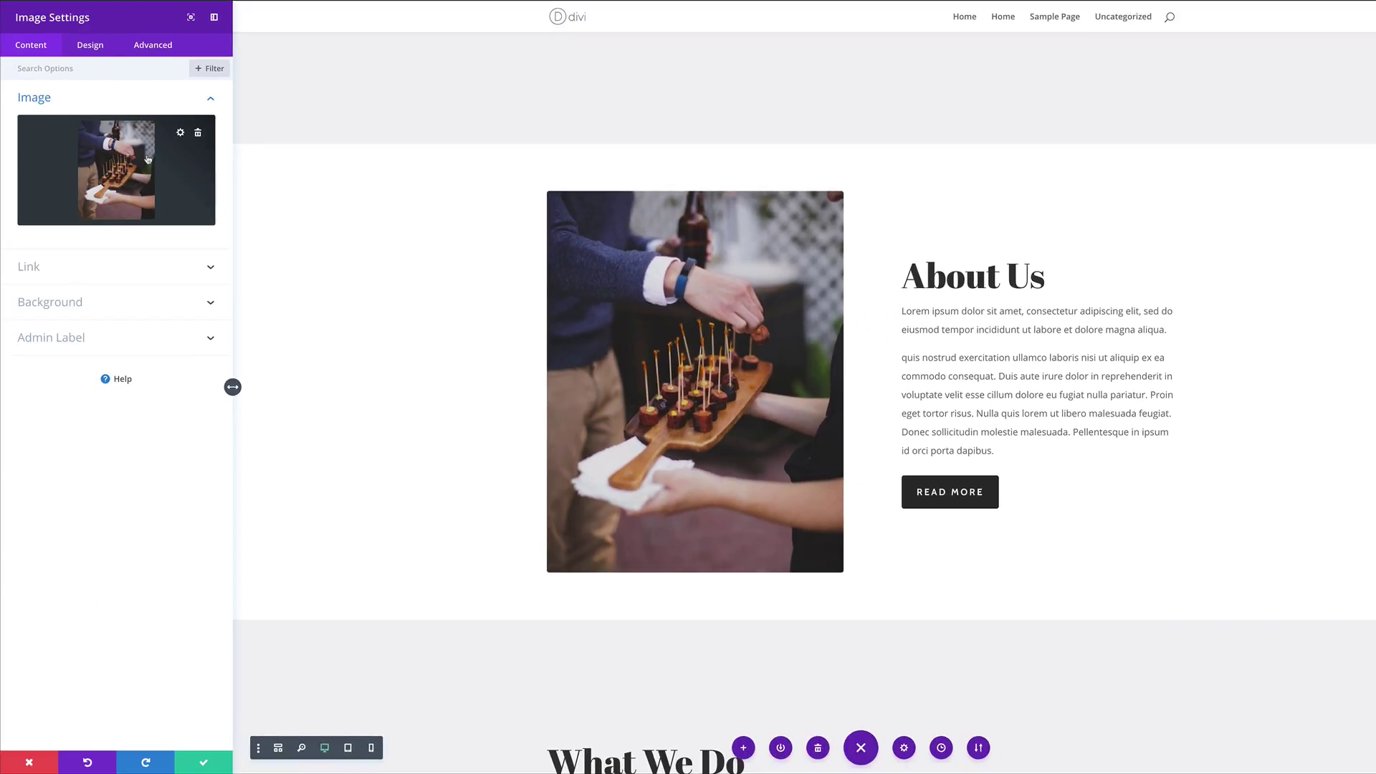
pyautogui.click(148, 159)
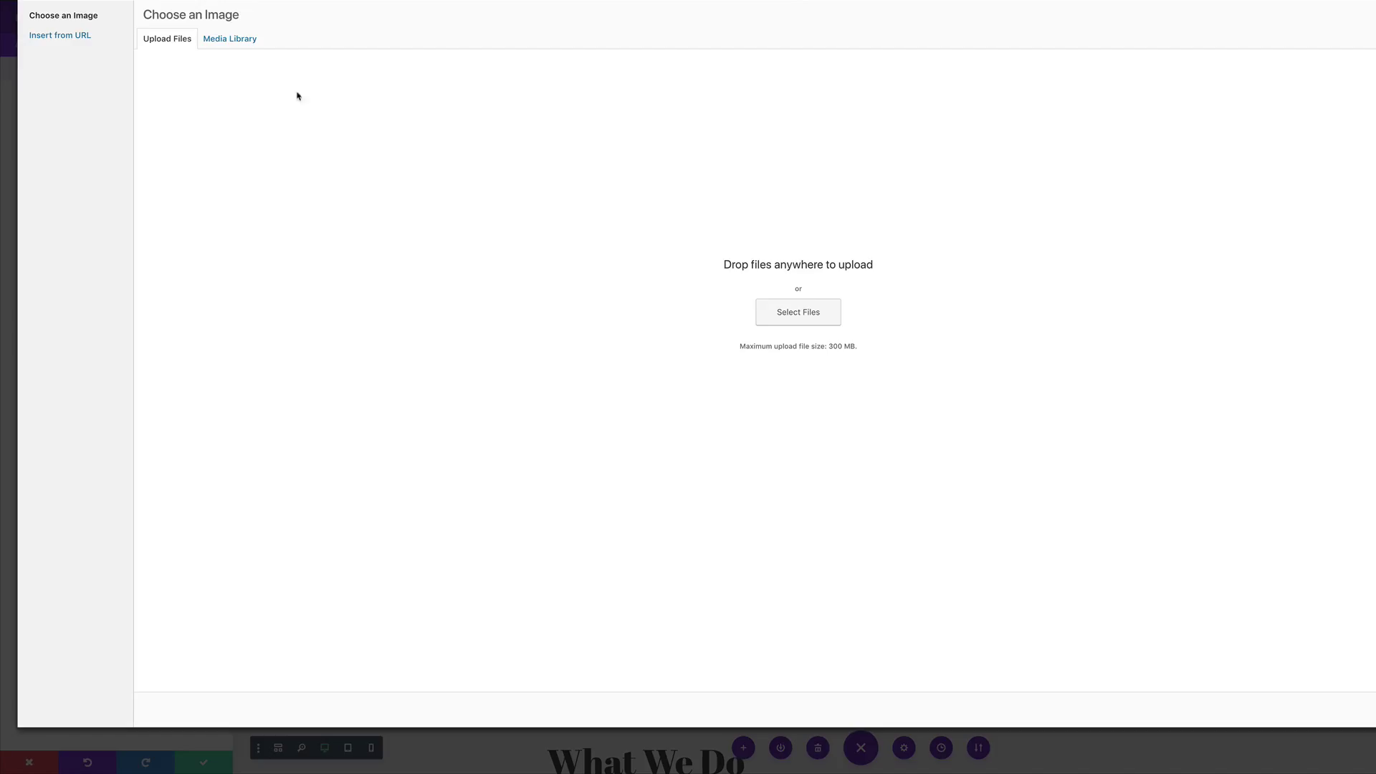
pyautogui.click(794, 315)
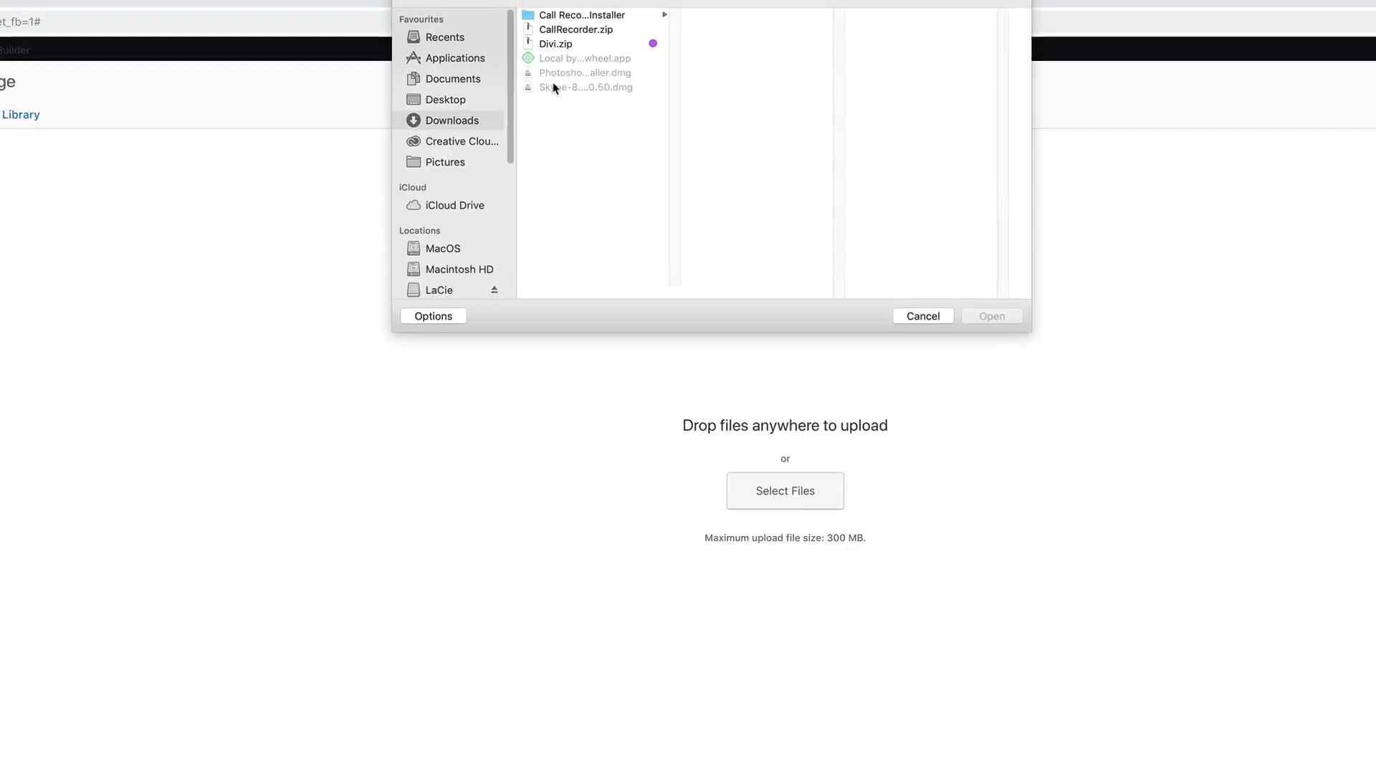
pyautogui.click(384, 151)
pyautogui.moveTo(540, 88); pyautogui.dragTo(536, 50)
pyautogui.click(1024, 409)
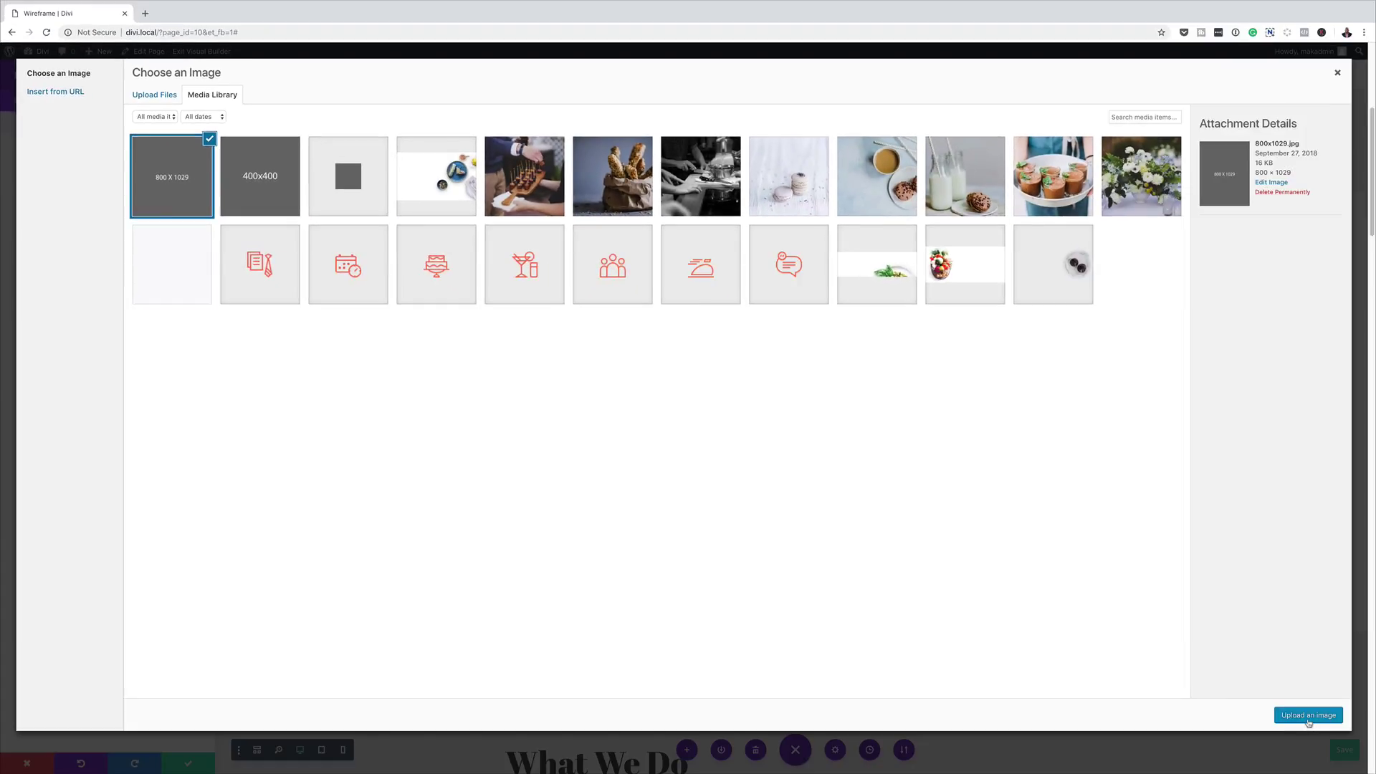
pyautogui.click(1308, 716)
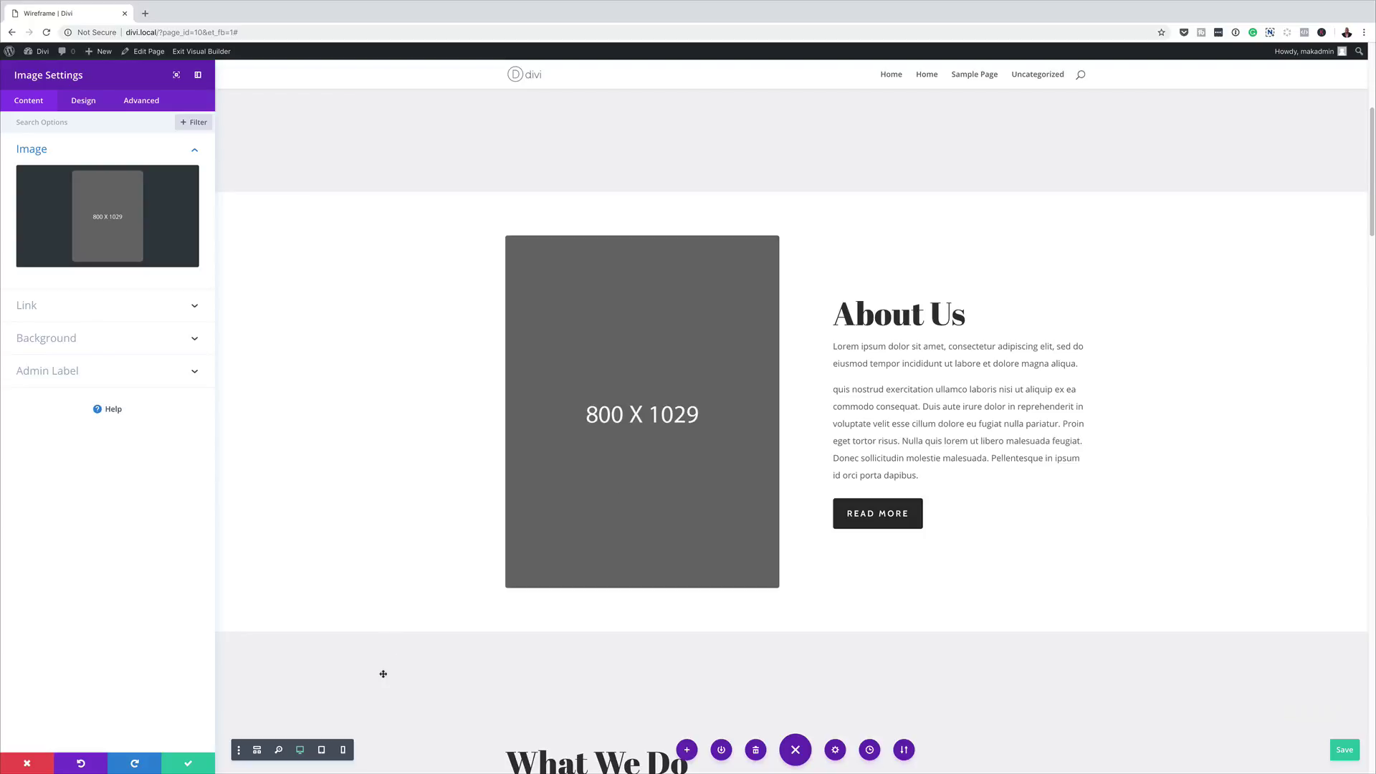
# - Replace the Corporate Events icon in What We Do with the small grey square placeholder from the media library
pyautogui.scroll(-6, 387, 630)
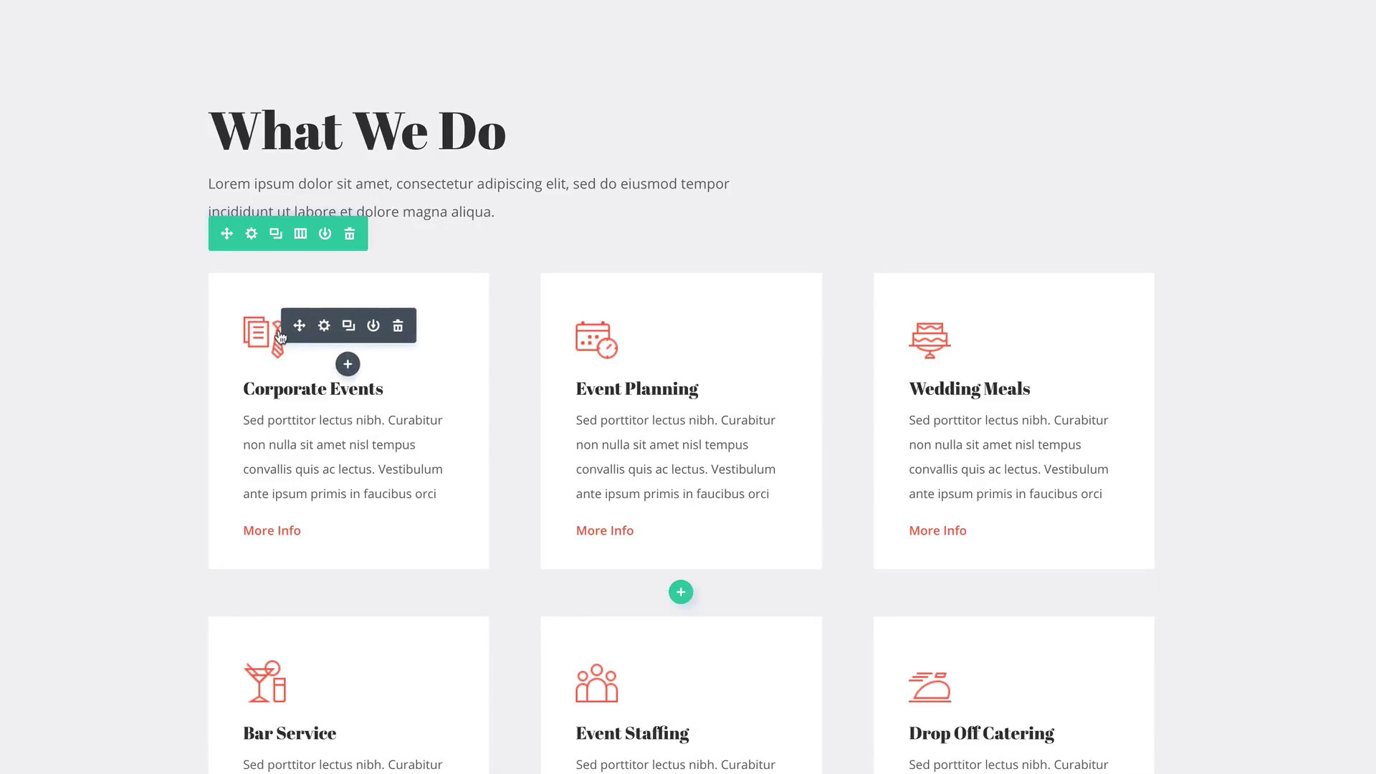
pyautogui.click(324, 327)
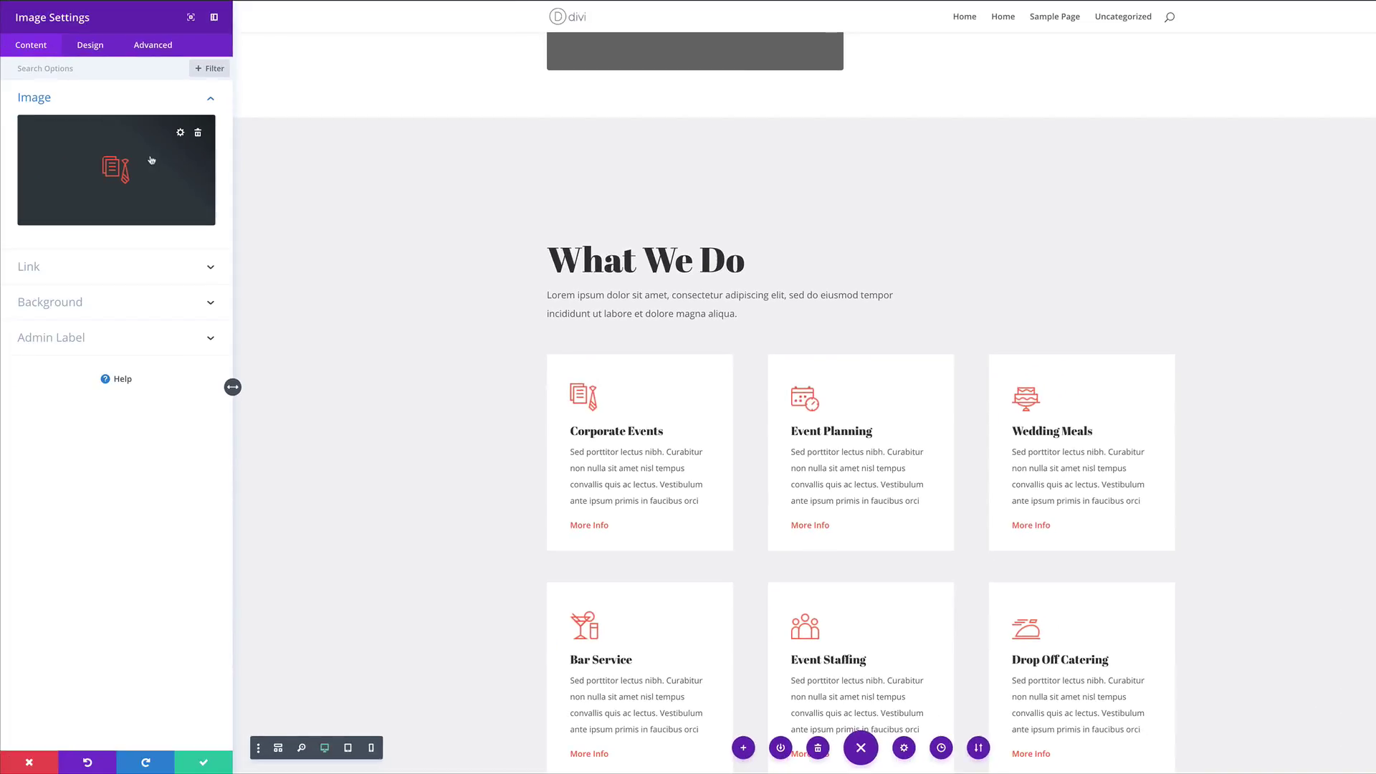
pyautogui.click(114, 162)
pyautogui.click(350, 134)
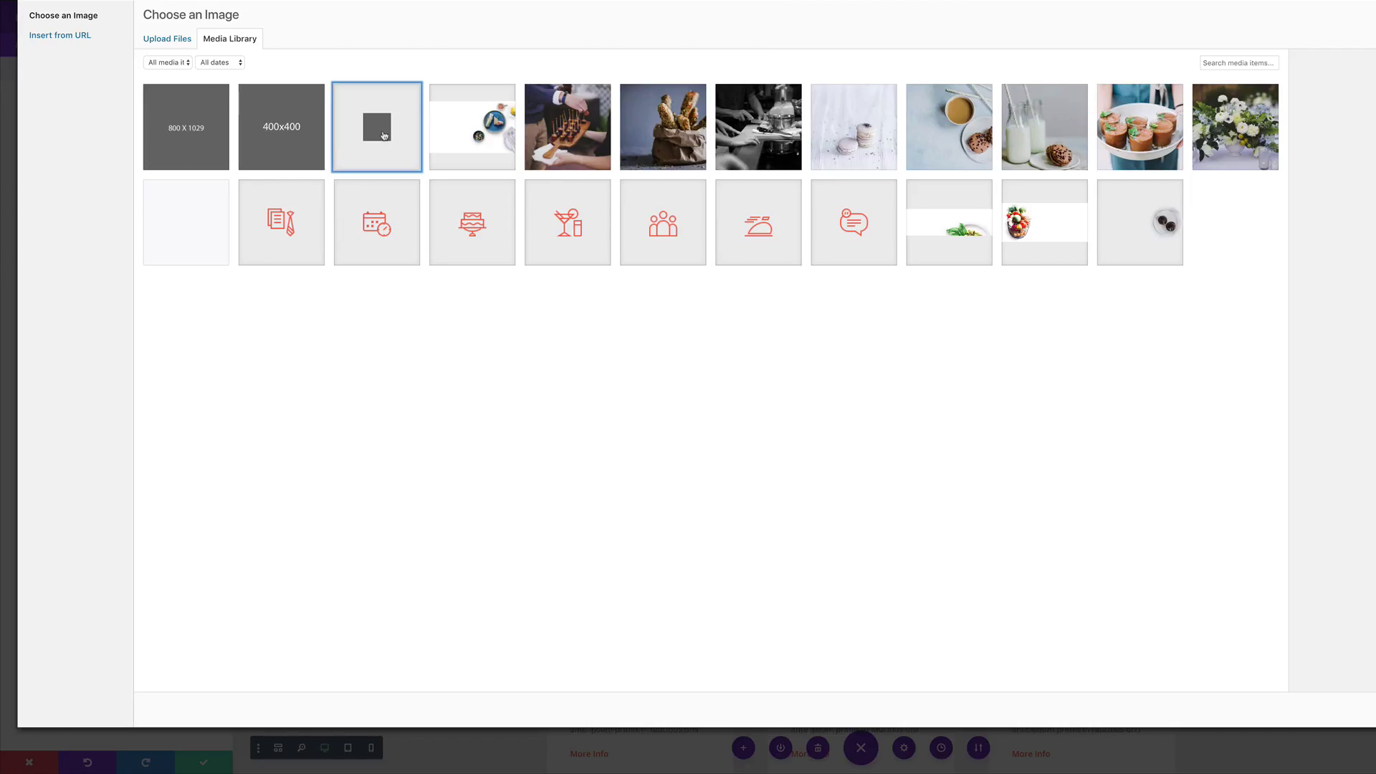
pyautogui.click(1306, 711)
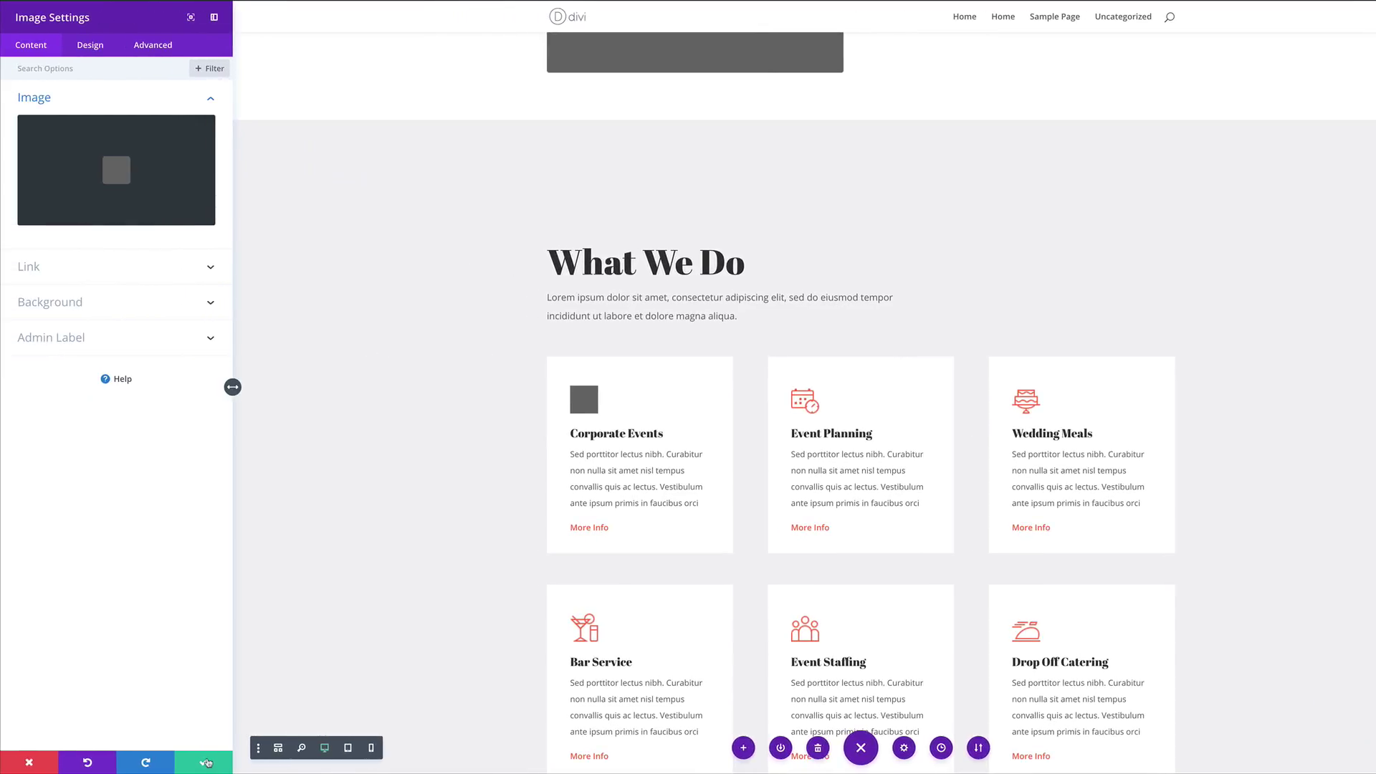
# - Save the placeholder icon in the Corporate Events image module
pyautogui.click(206, 763)
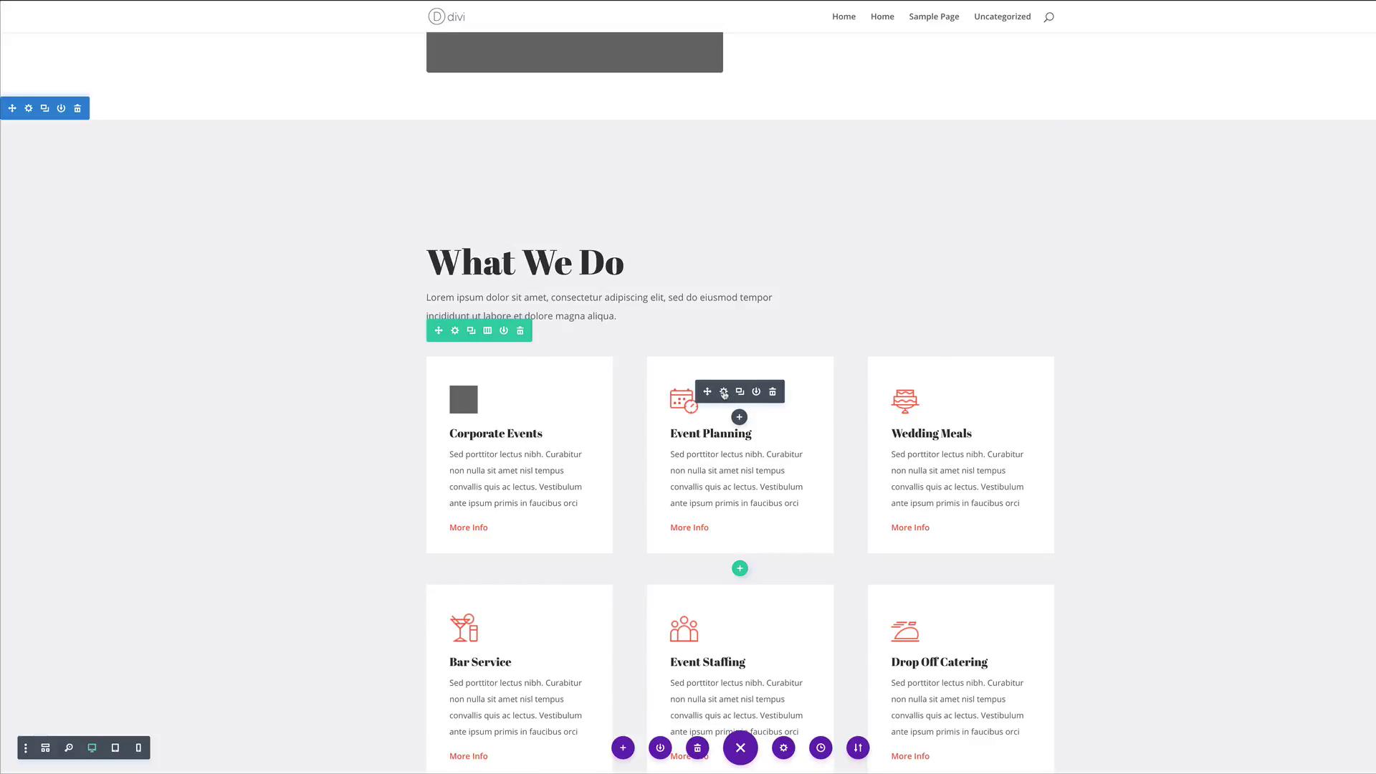
pyautogui.scroll(-4, 724, 394)
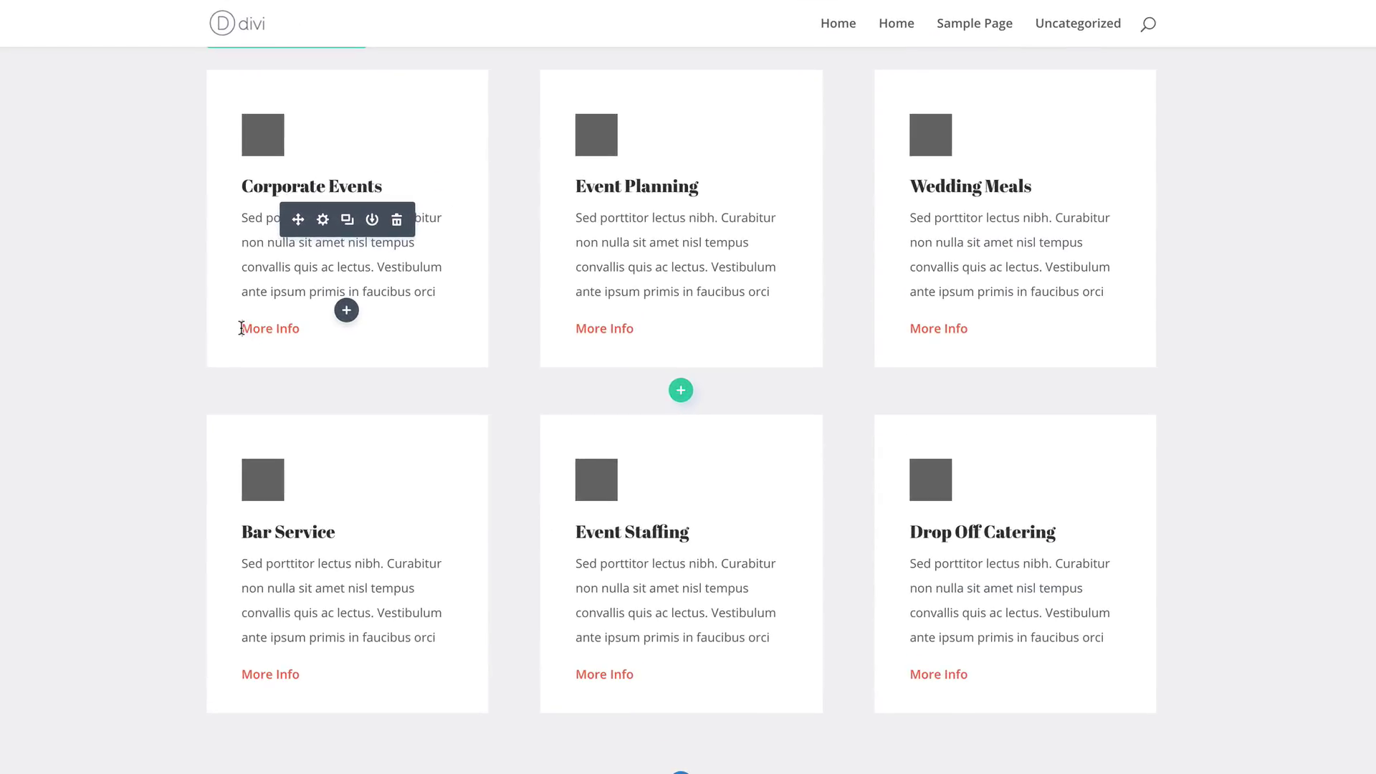
# - Show only the modified styles of the Corporate Events text module and start Find & Replace for its link text color
pyautogui.moveTo(241, 328); pyautogui.dragTo(308, 331)
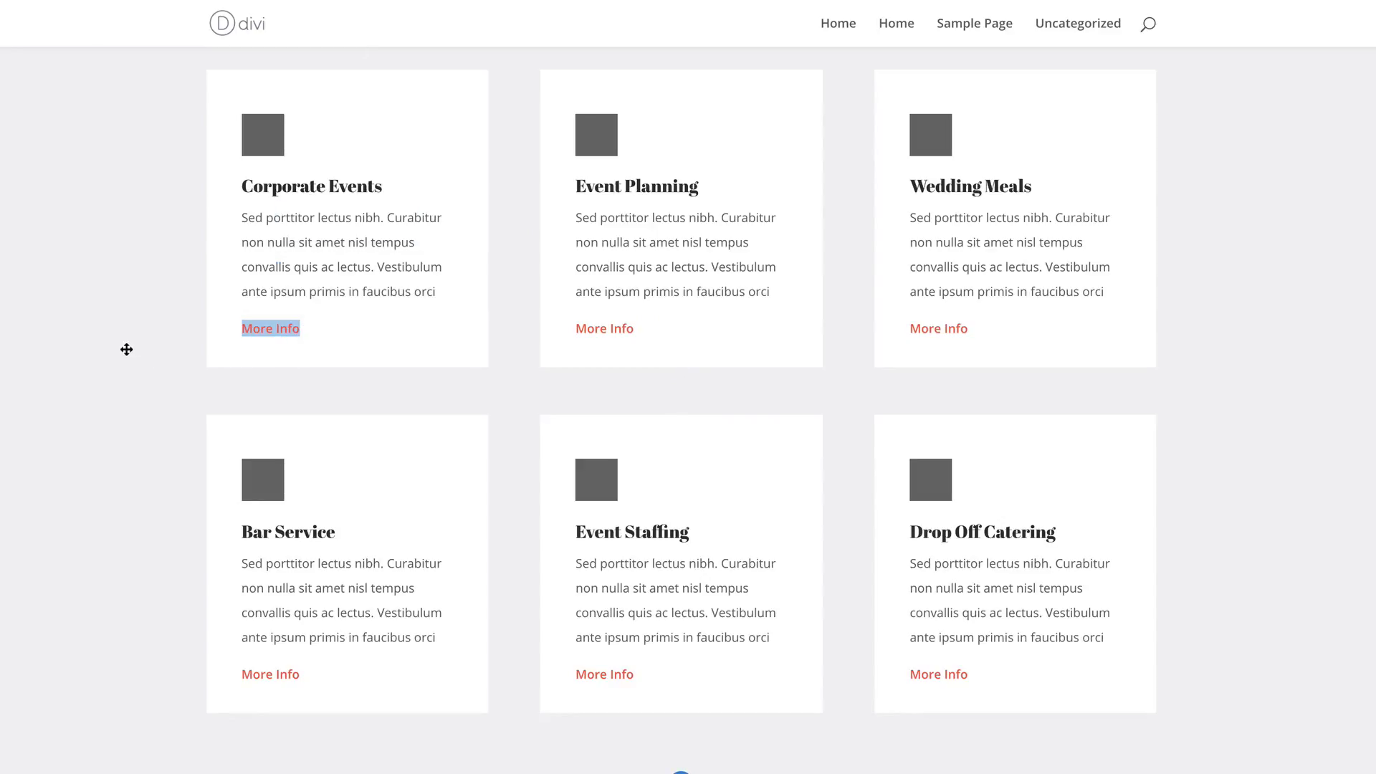
pyautogui.moveTo(369, 251)
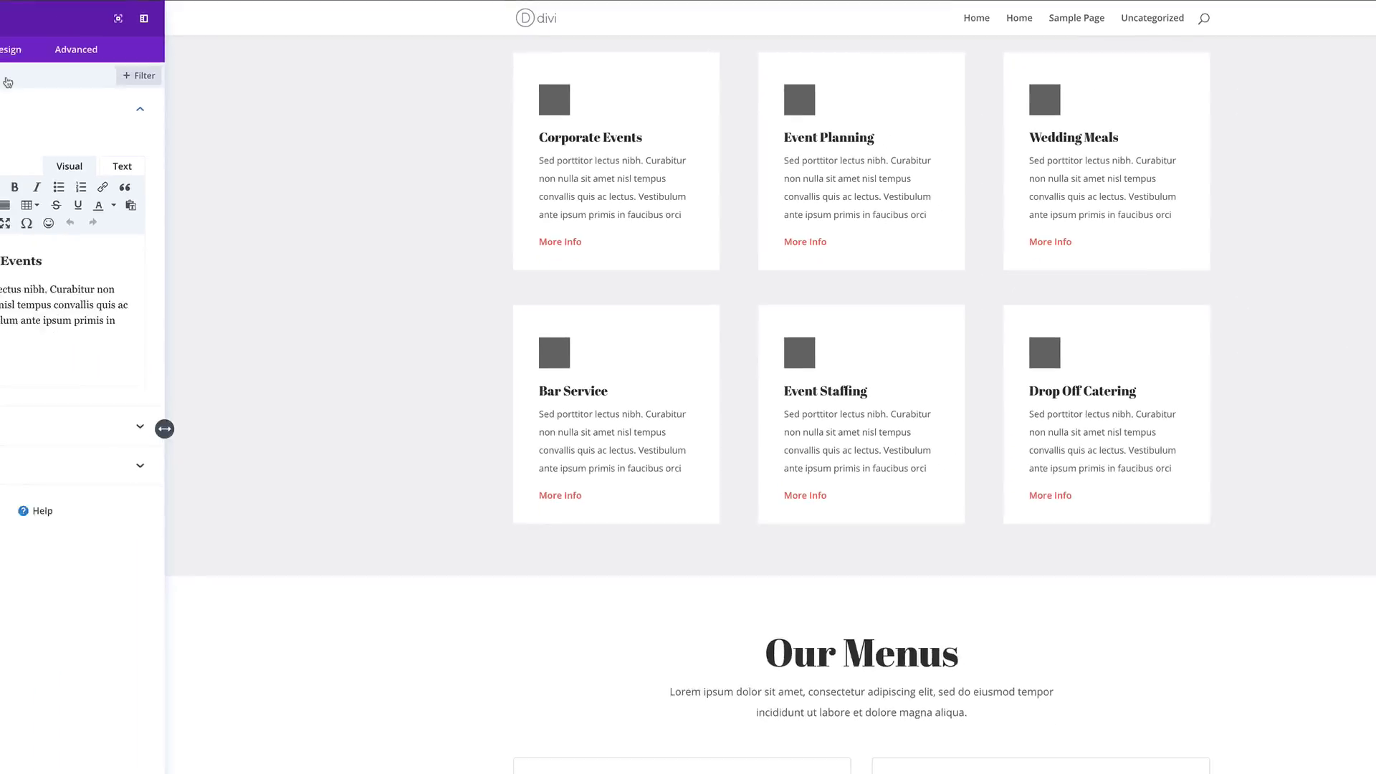
pyautogui.click(209, 68)
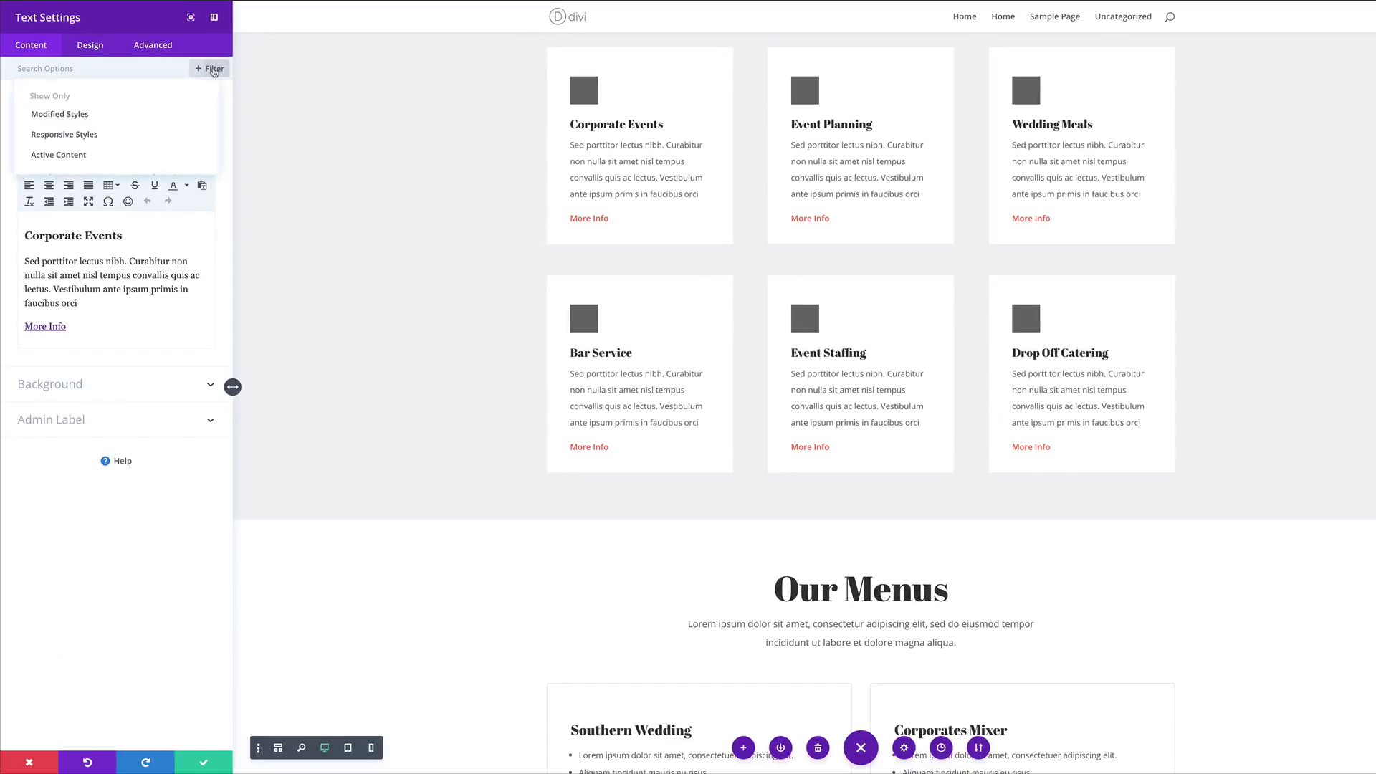
pyautogui.click(84, 116)
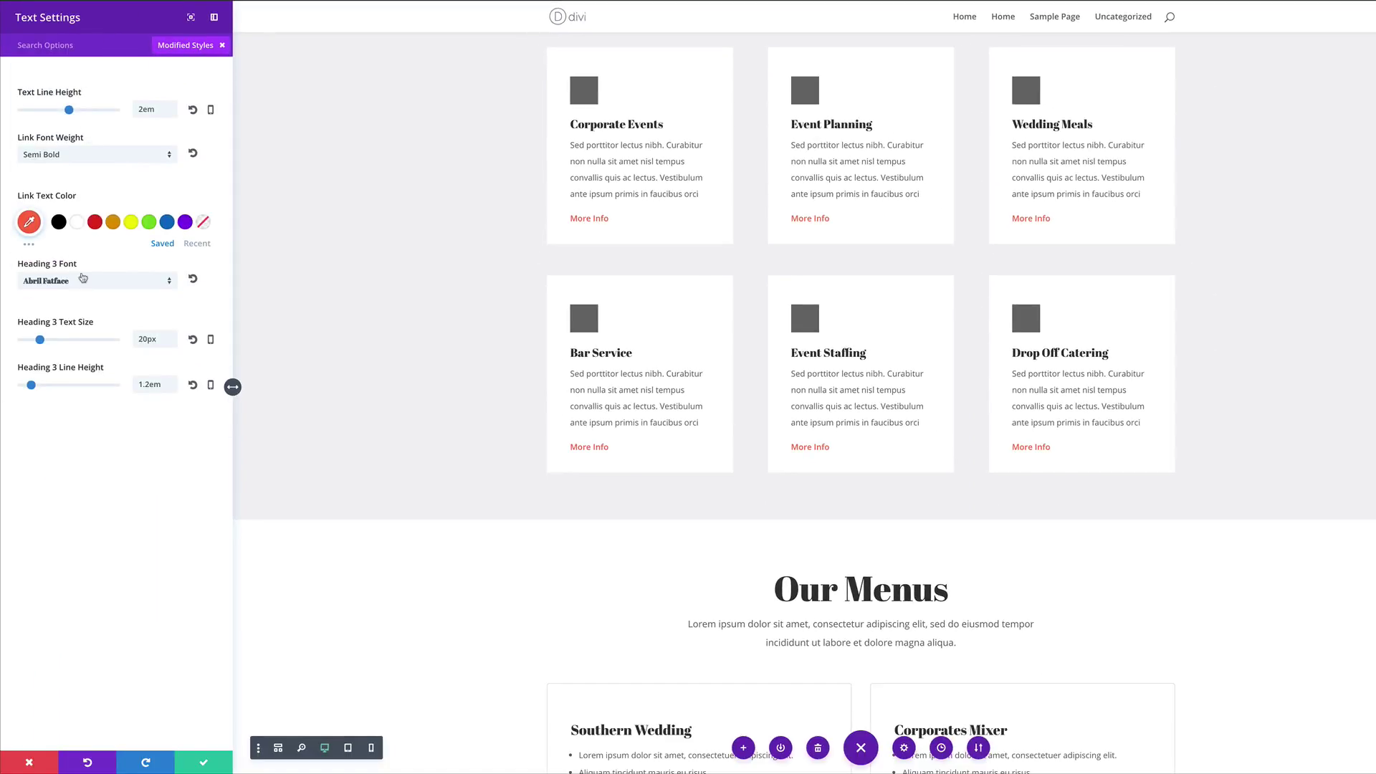
pyautogui.rightClick(85, 198)
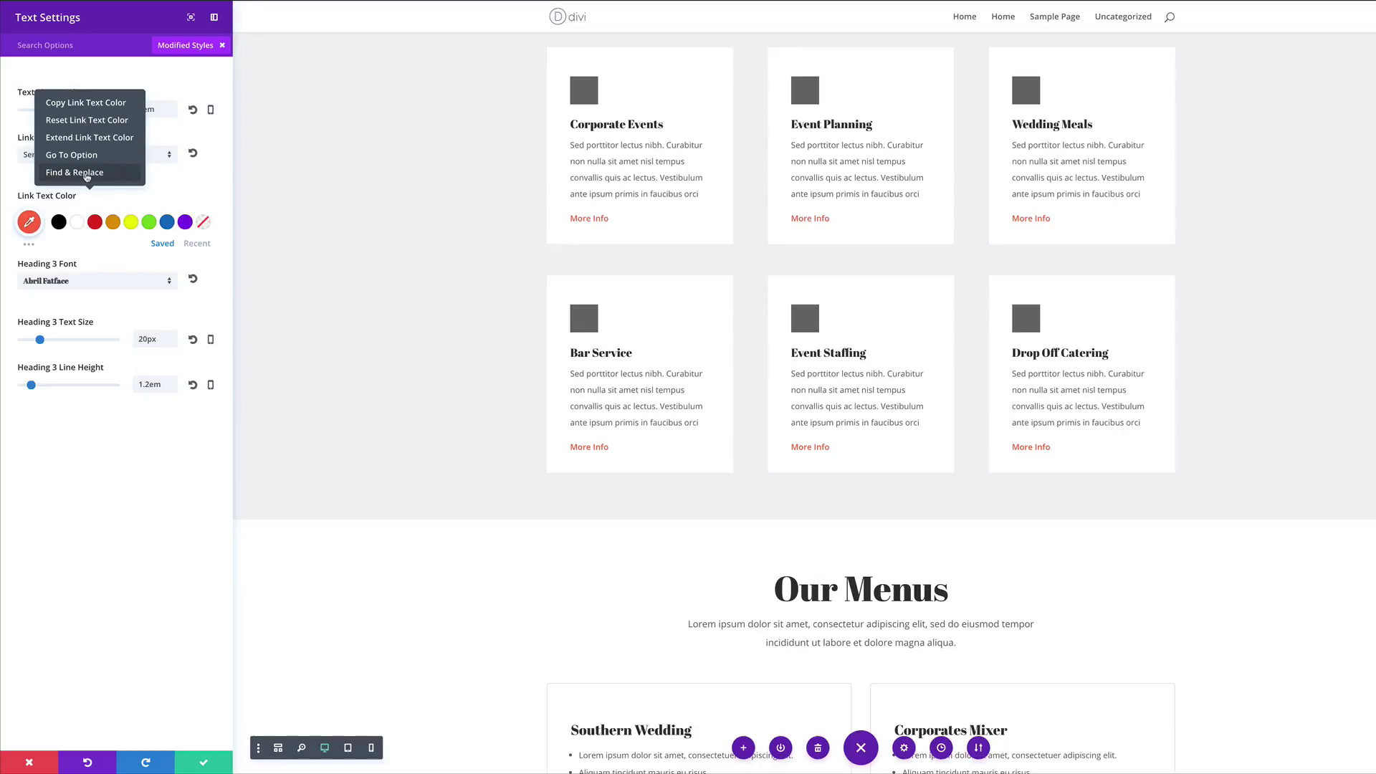
pyautogui.click(84, 173)
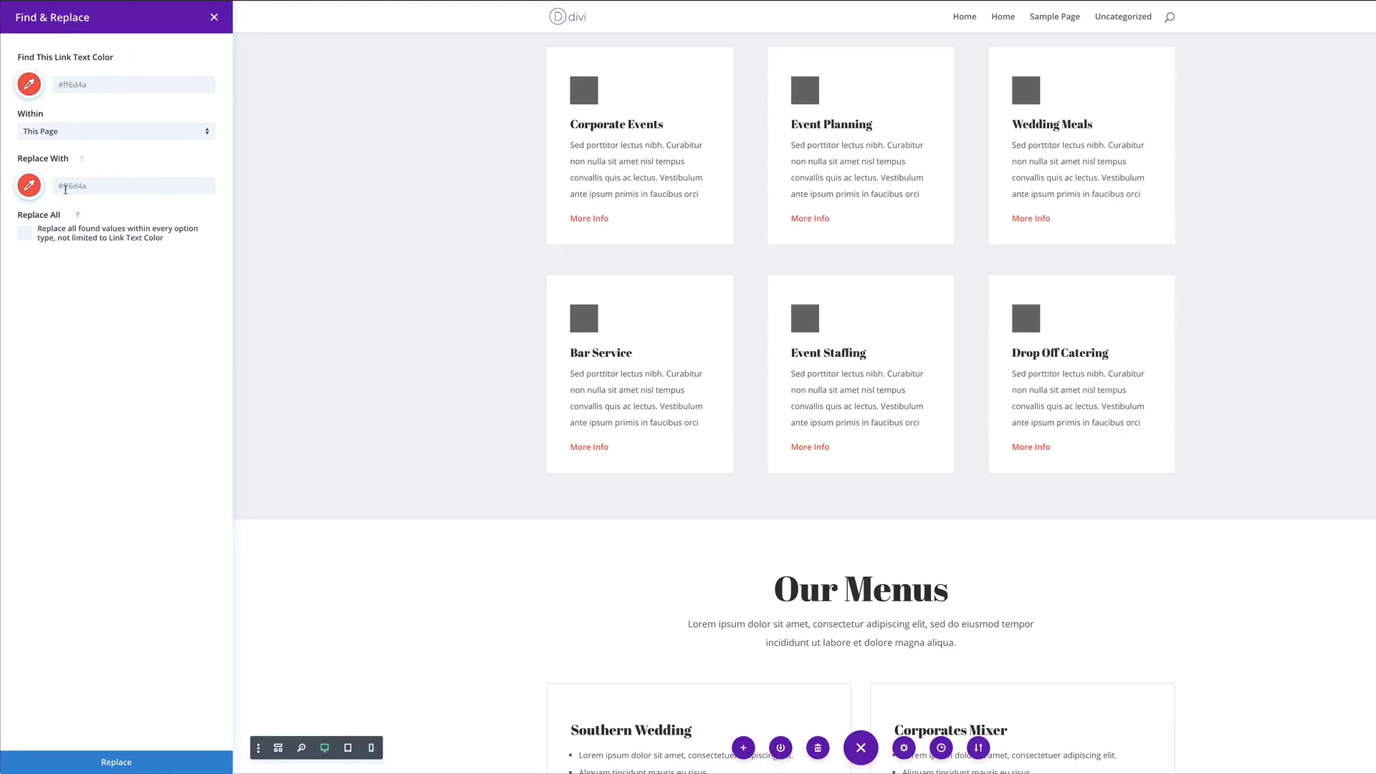
# - Replace the red link text color with grey #a5a5a5 within This Page and save the text module
pyautogui.click(29, 187)
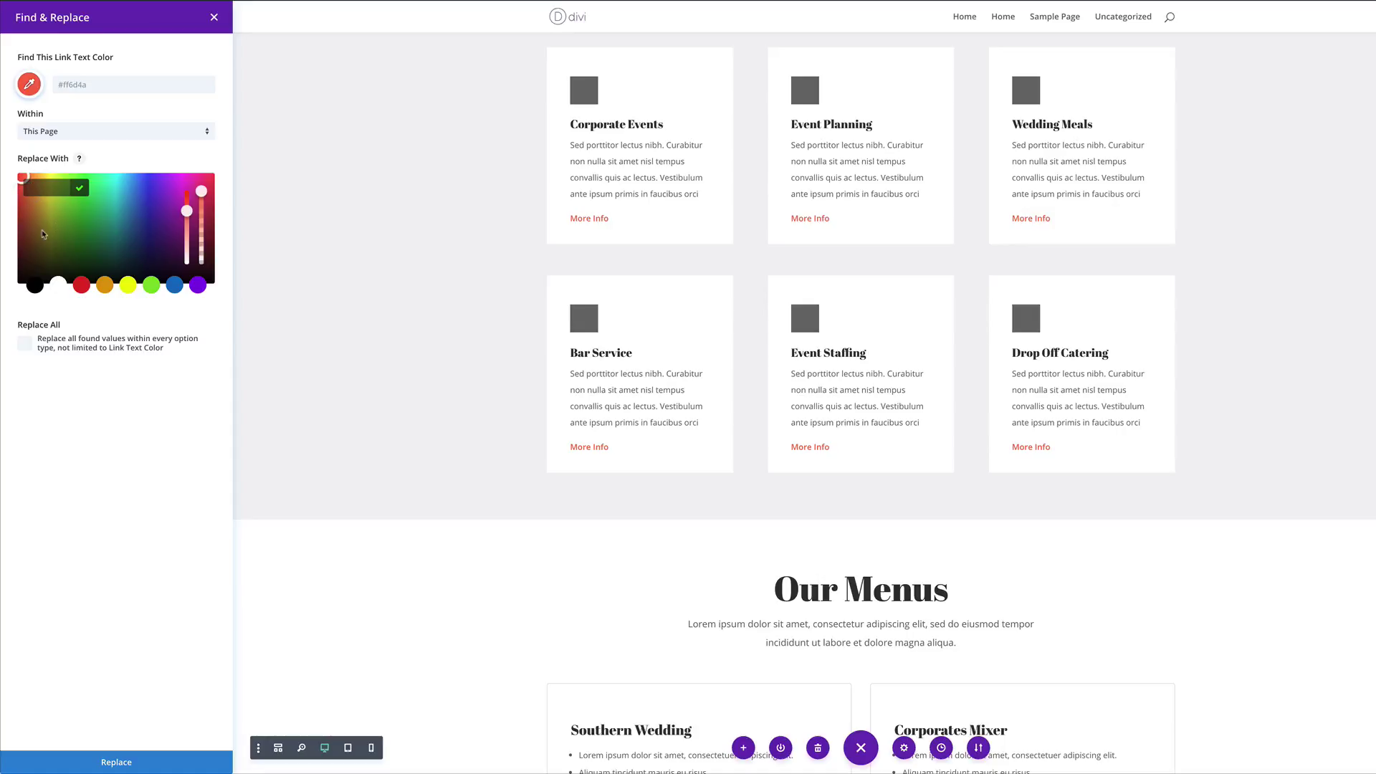
pyautogui.click(34, 286)
pyautogui.moveTo(29, 230); pyautogui.dragTo(12, 215)
pyautogui.click(14, 216)
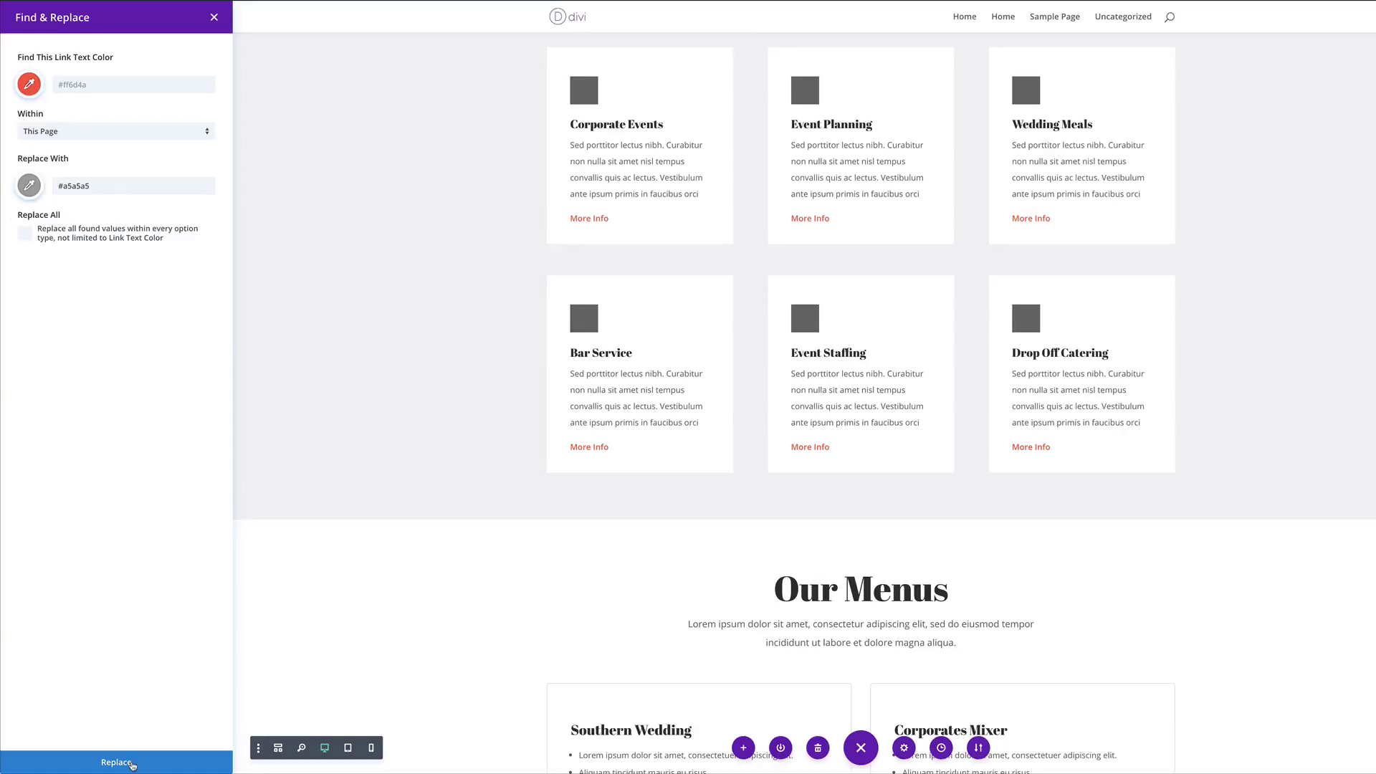
pyautogui.click(144, 132)
pyautogui.click(144, 135)
pyautogui.click(145, 136)
pyautogui.click(143, 176)
pyautogui.click(132, 765)
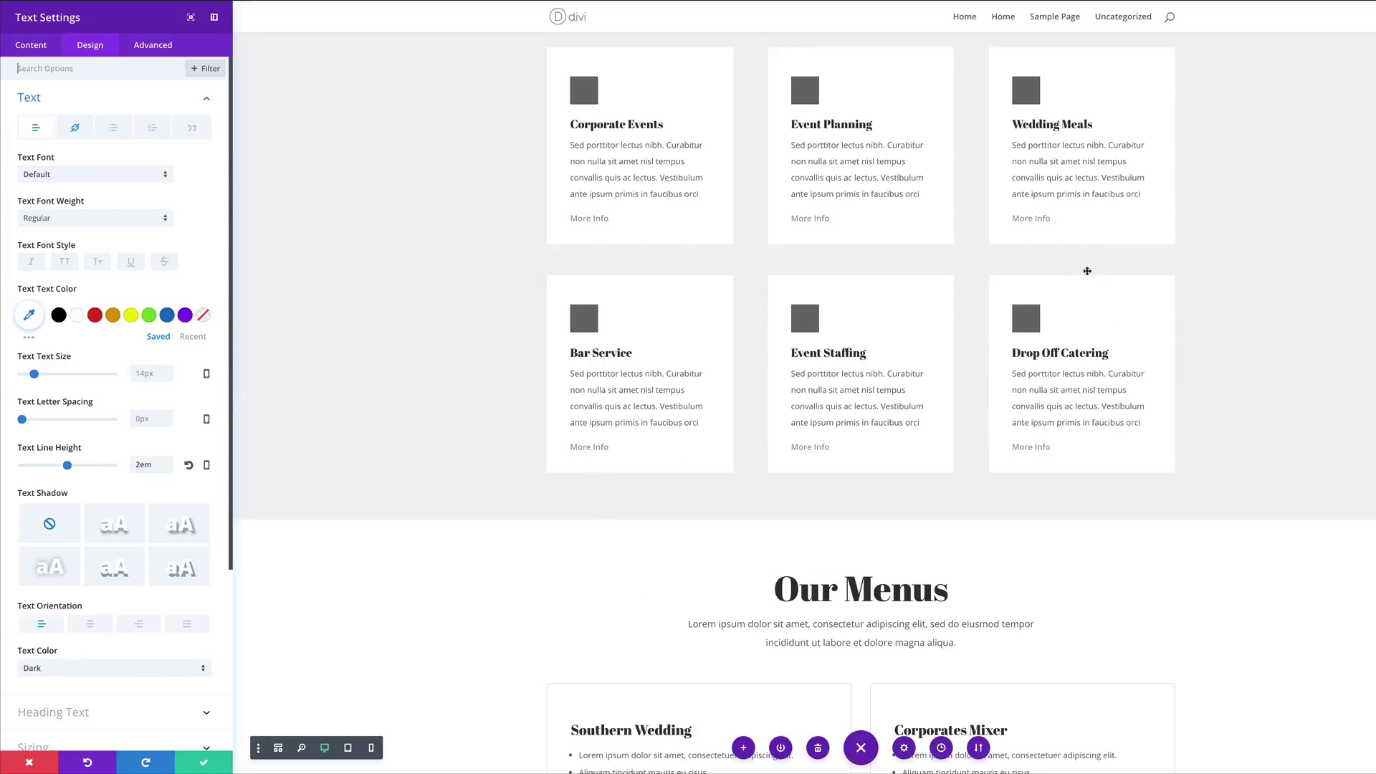
pyautogui.click(204, 762)
# - Replace the flower photo in the Gallery section with the 400x400 placeholder and save the image module
pyautogui.scroll(-10, 476, 510)
pyautogui.scroll(-1, 476, 509)
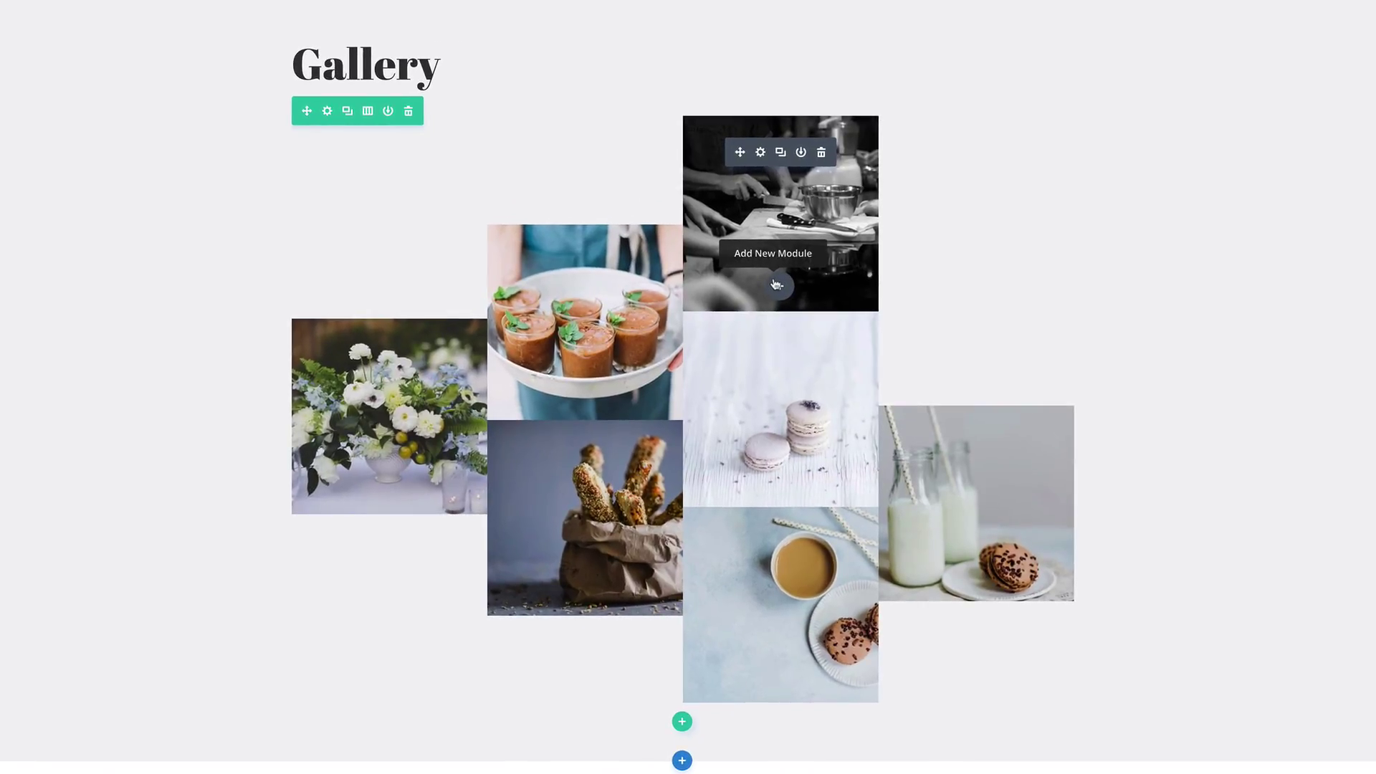
pyautogui.click(369, 355)
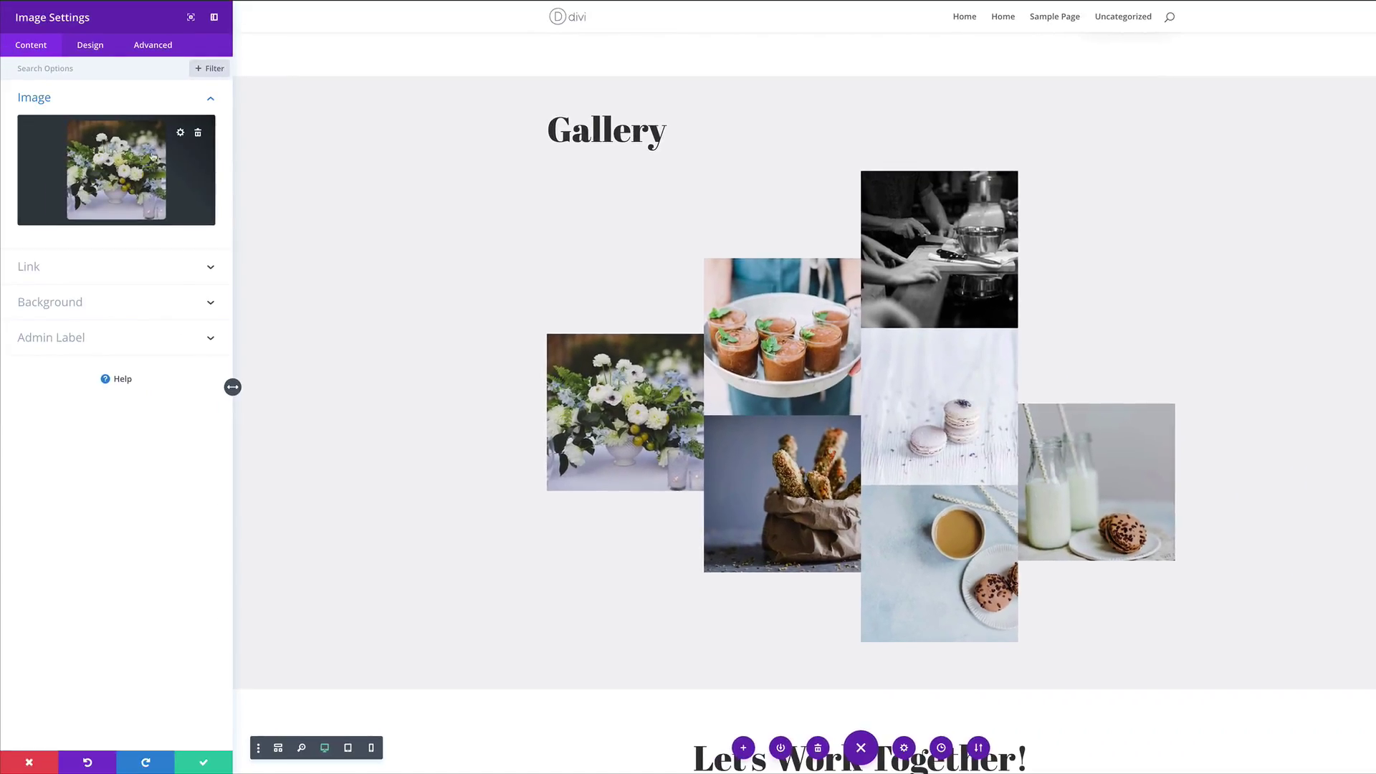
pyautogui.click(153, 157)
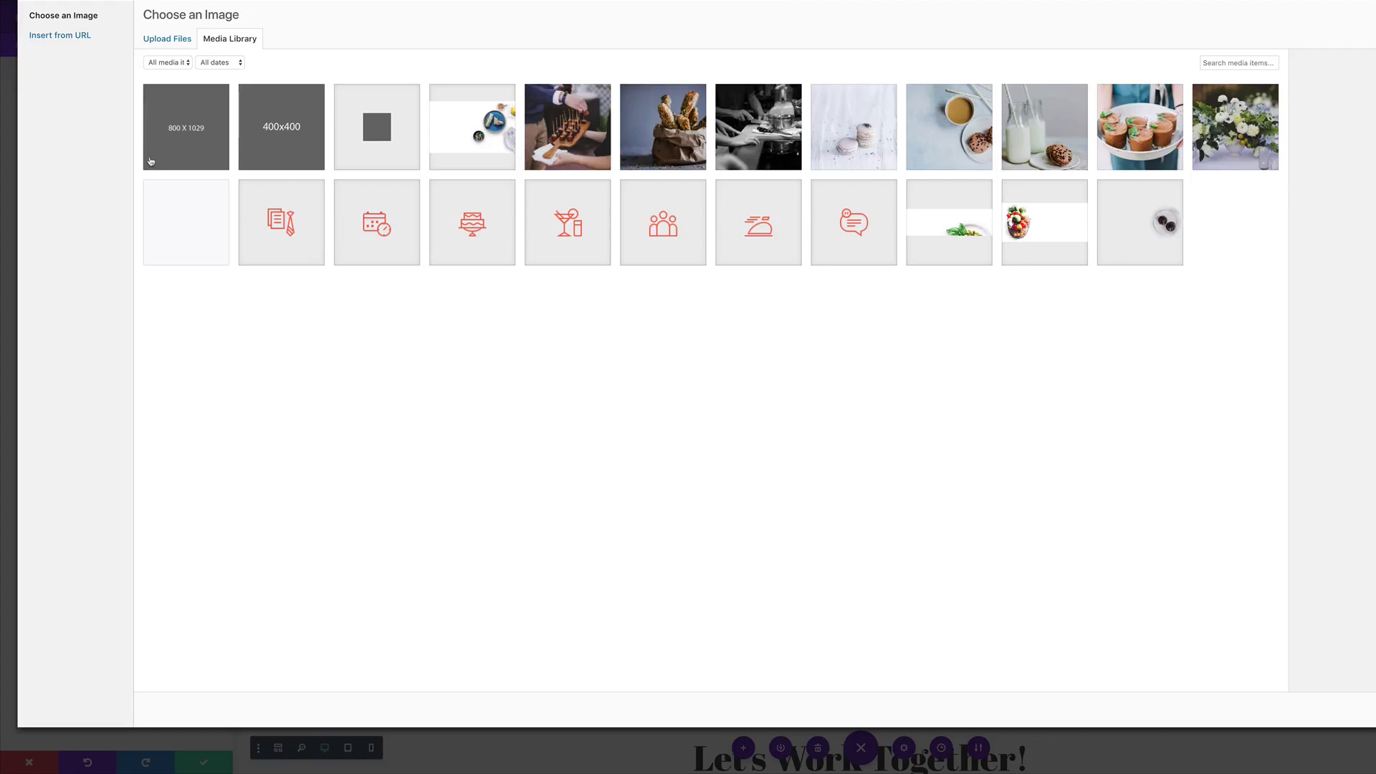
pyautogui.click(303, 142)
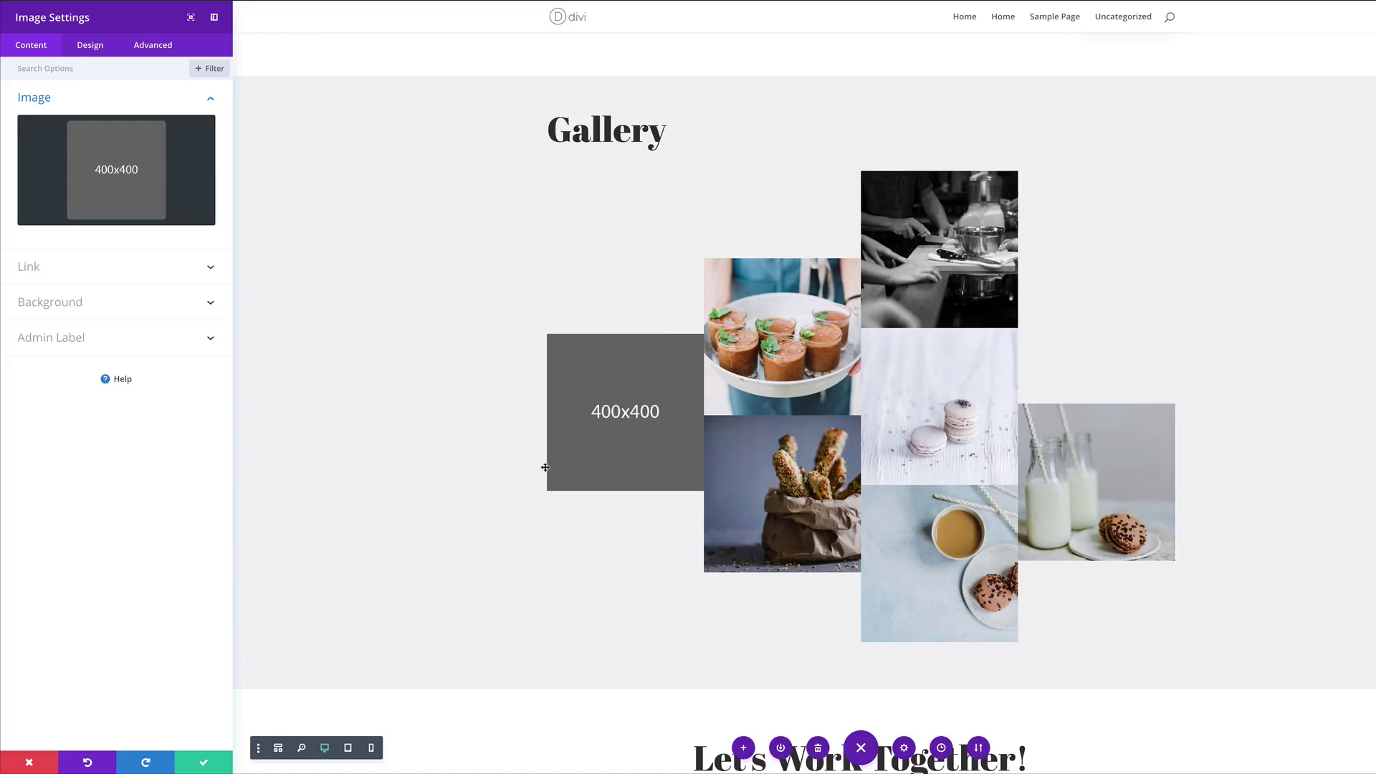
pyautogui.click(204, 762)
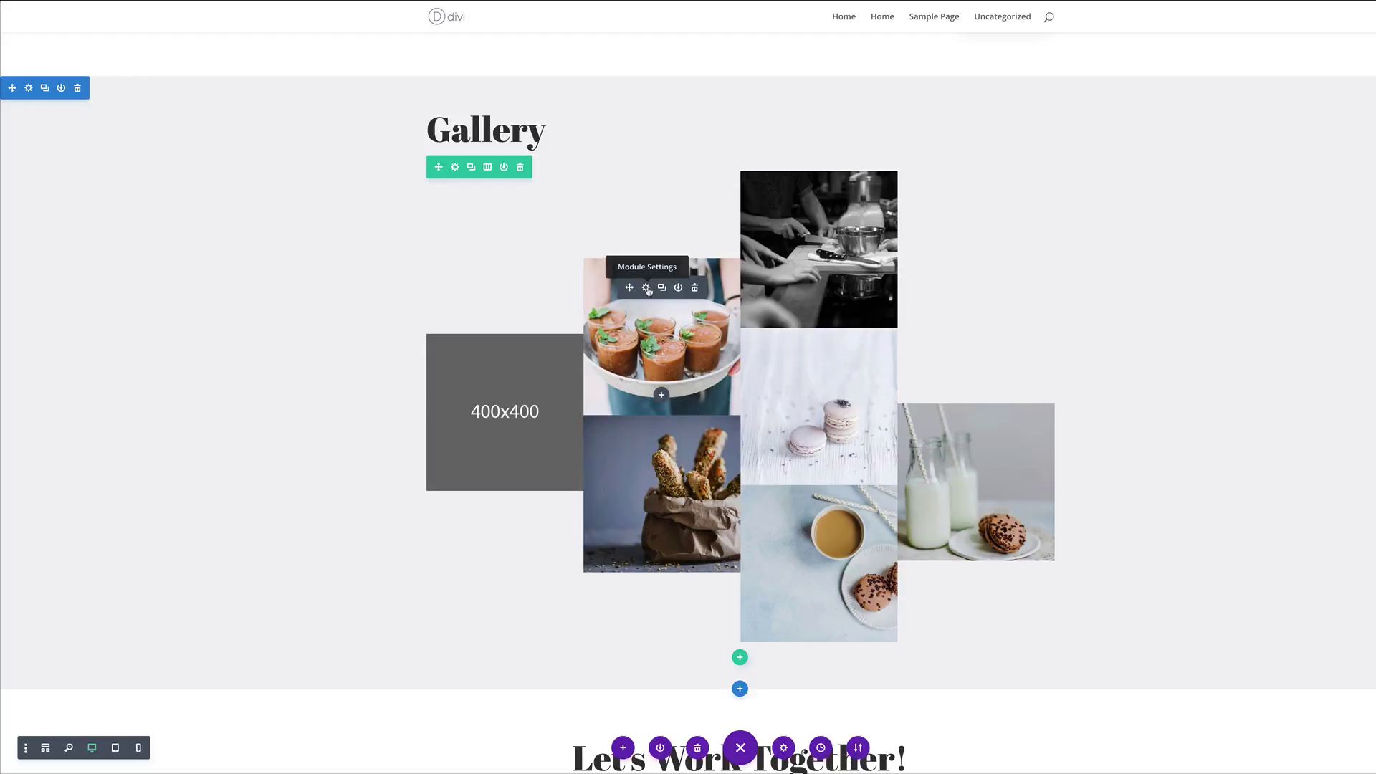
# - Replace the Gallery photo of the drinks tray with the 400x400 placeholder from the media library
pyautogui.click(647, 289)
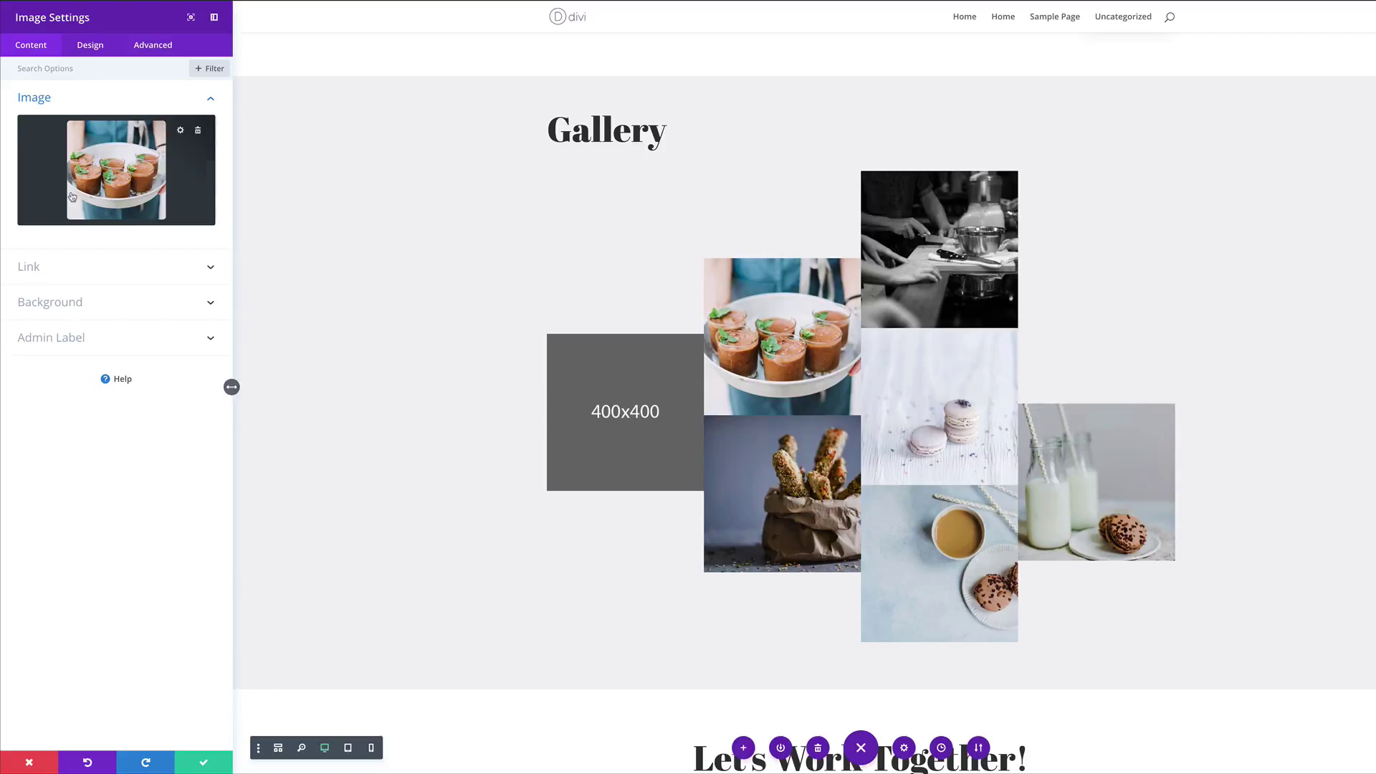
pyautogui.click(158, 168)
pyautogui.click(288, 128)
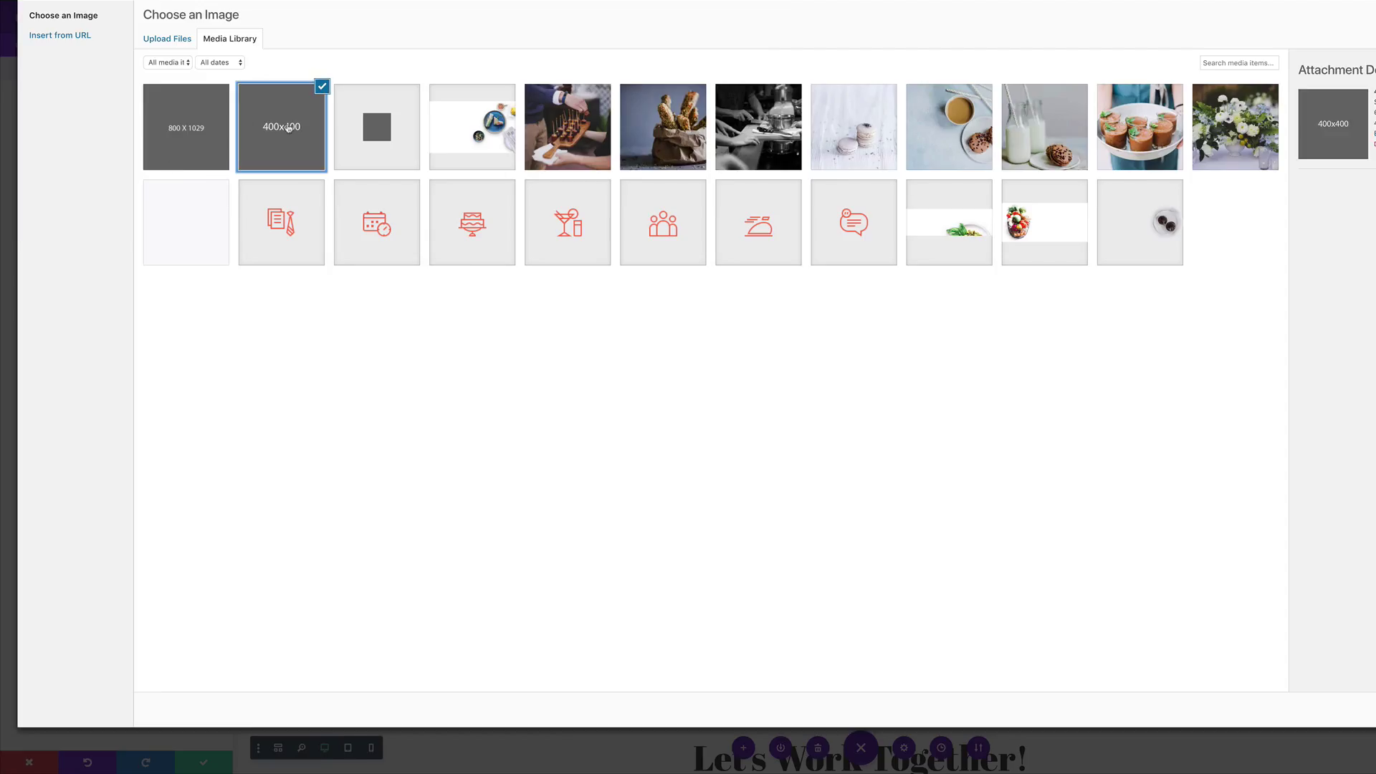
pyautogui.click(1326, 709)
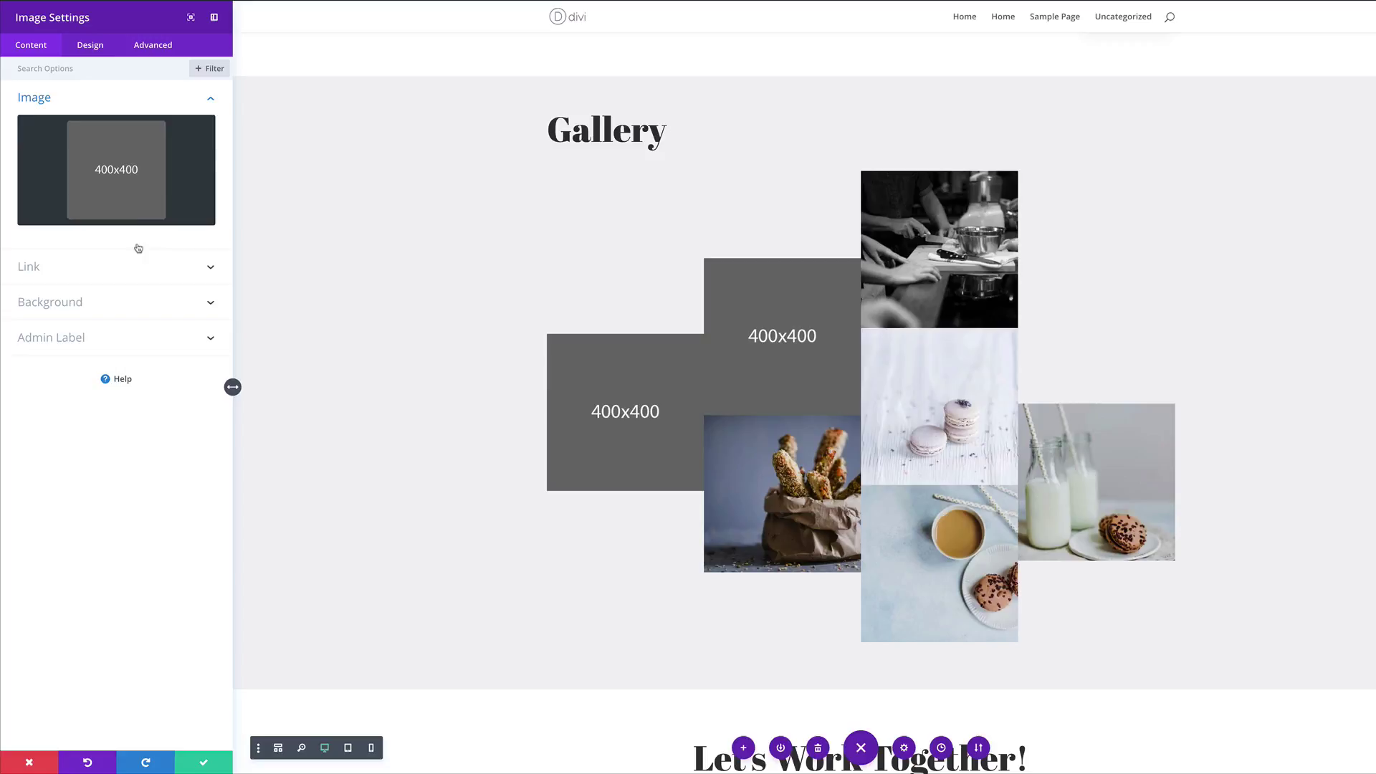
# - Set the opacity filter of the placeholder that replaced the drinks tray to 69% and save the Gallery image settings
pyautogui.click(91, 45)
pyautogui.click(55, 273)
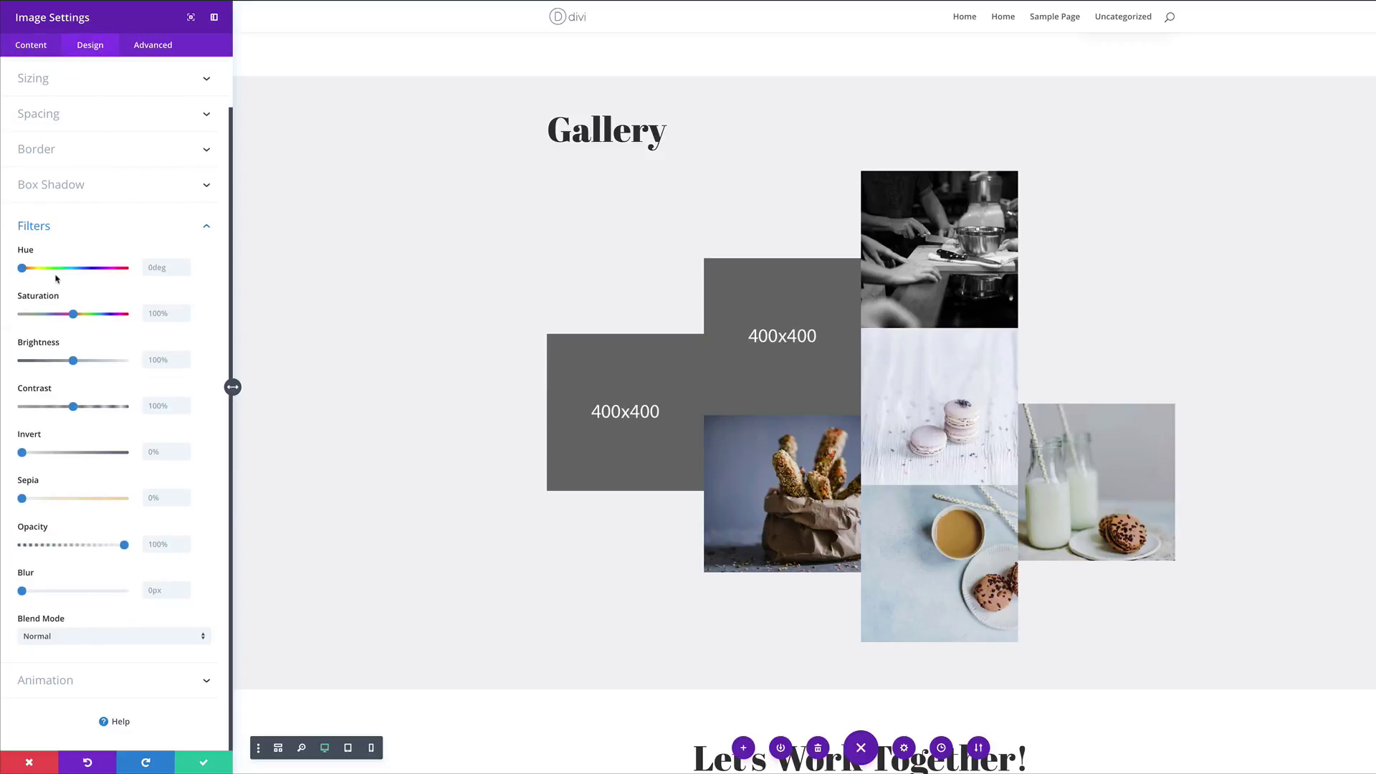
pyautogui.moveTo(123, 545); pyautogui.dragTo(91, 552)
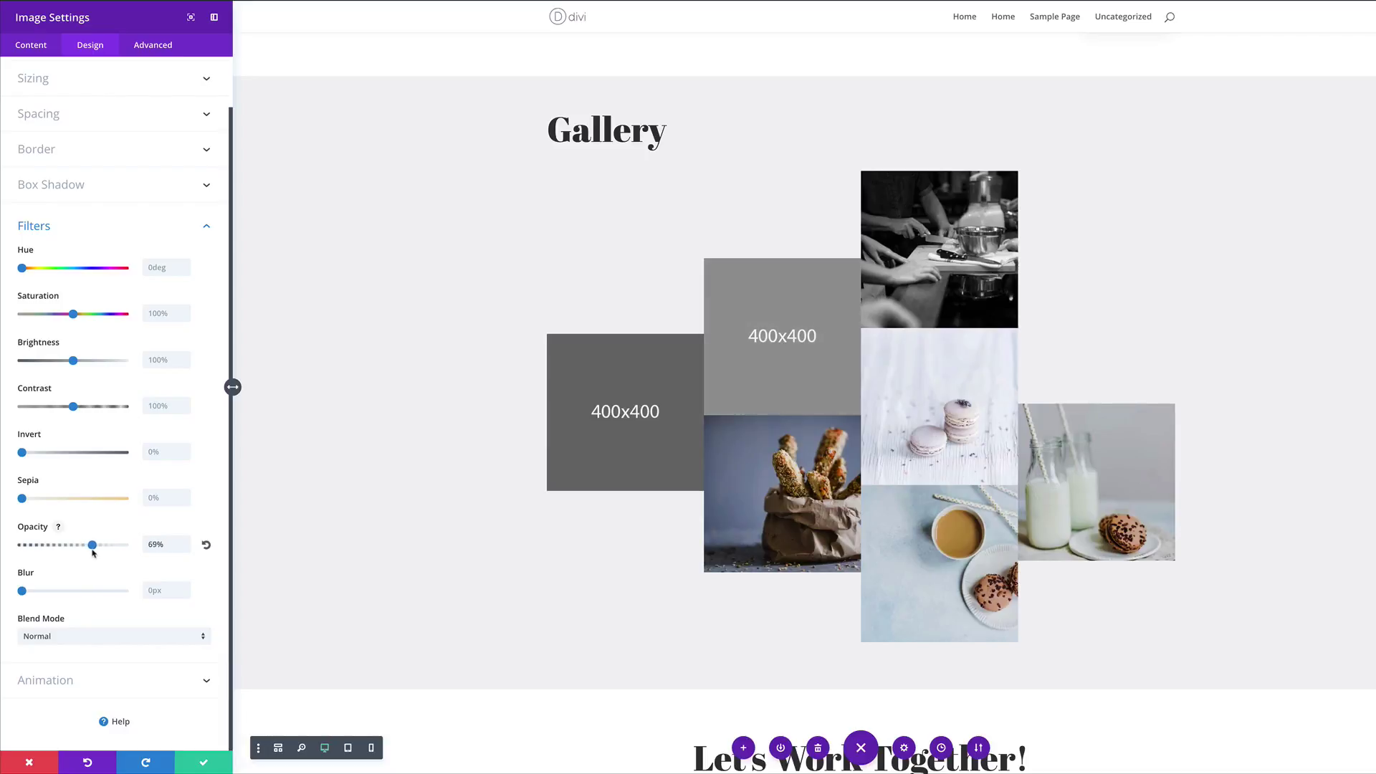
pyautogui.click(203, 762)
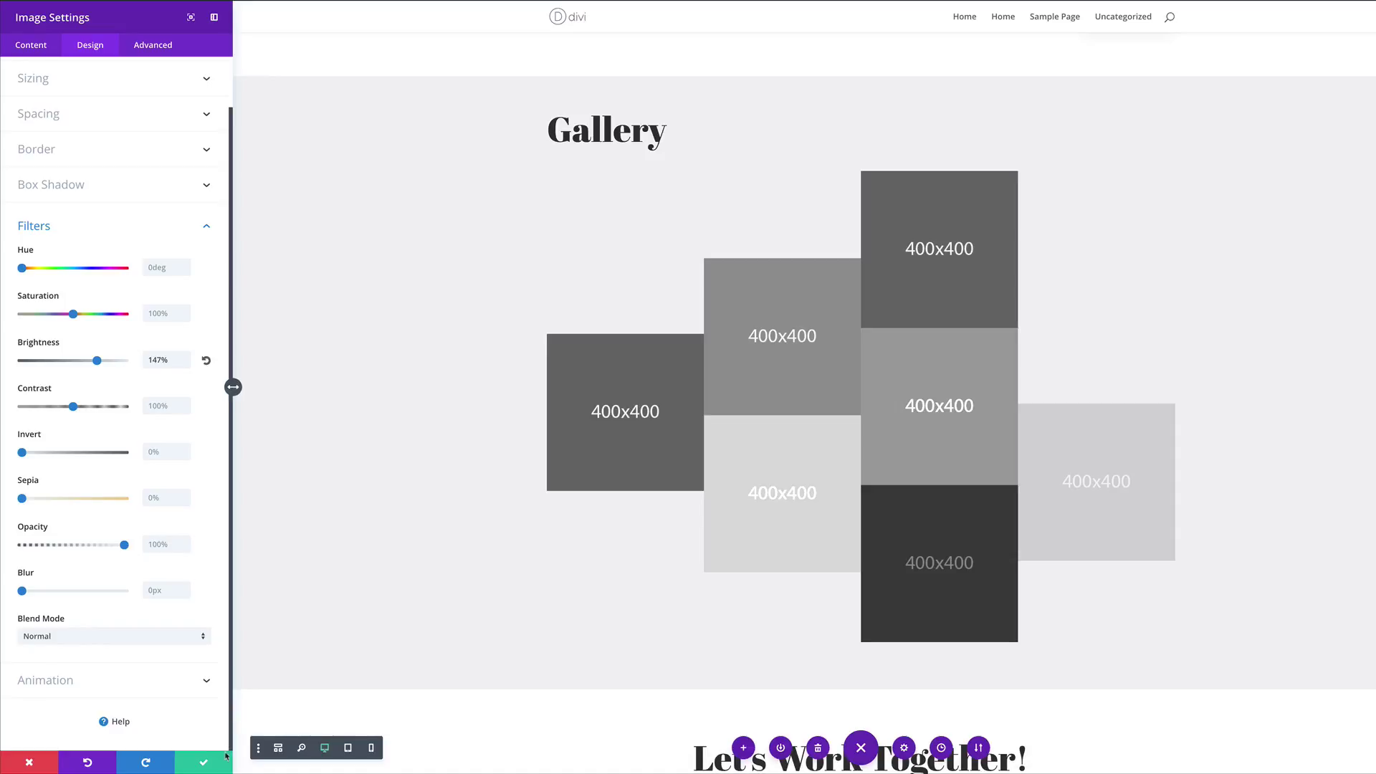
pyautogui.click(205, 763)
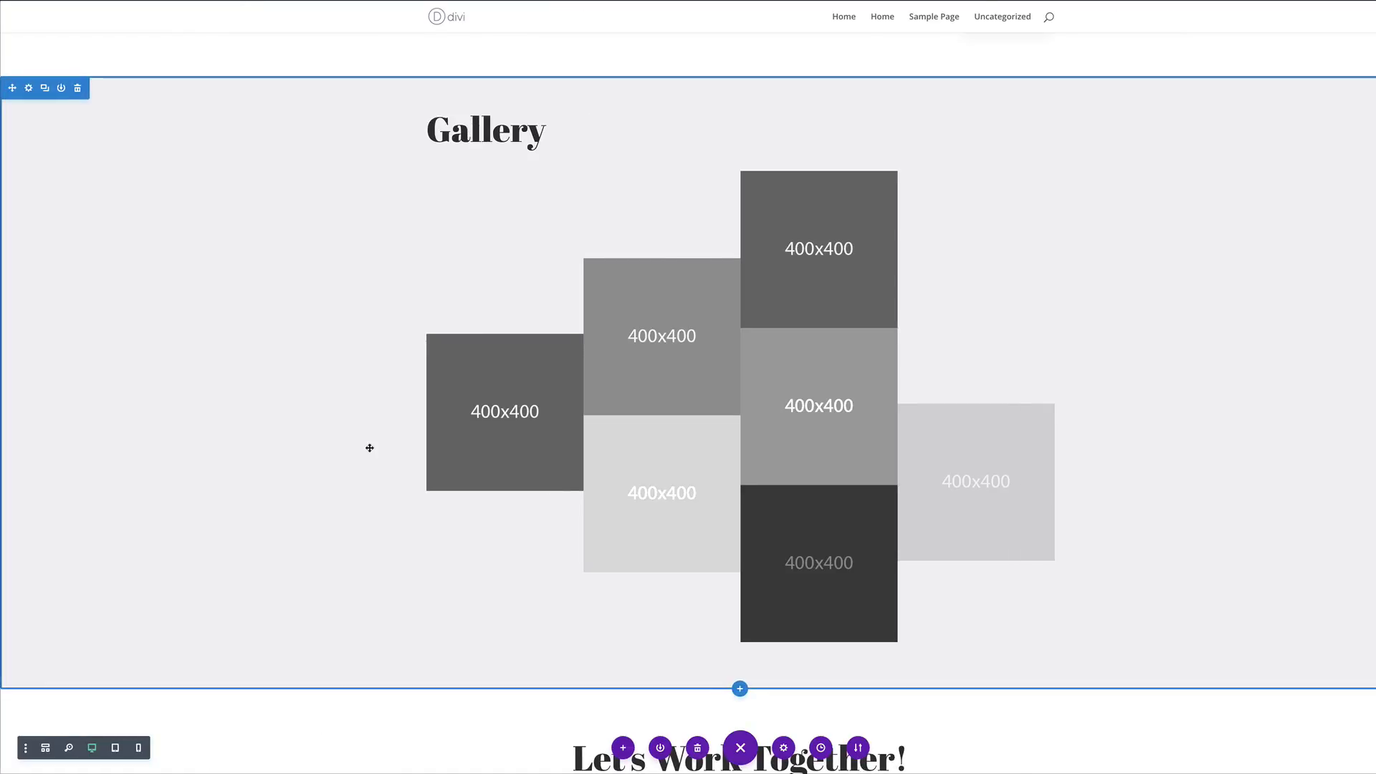
# - Review the greyscale sections of the page from About Us and What We Do through Gallery to Testimonials
pyautogui.scroll(15, 369, 448)
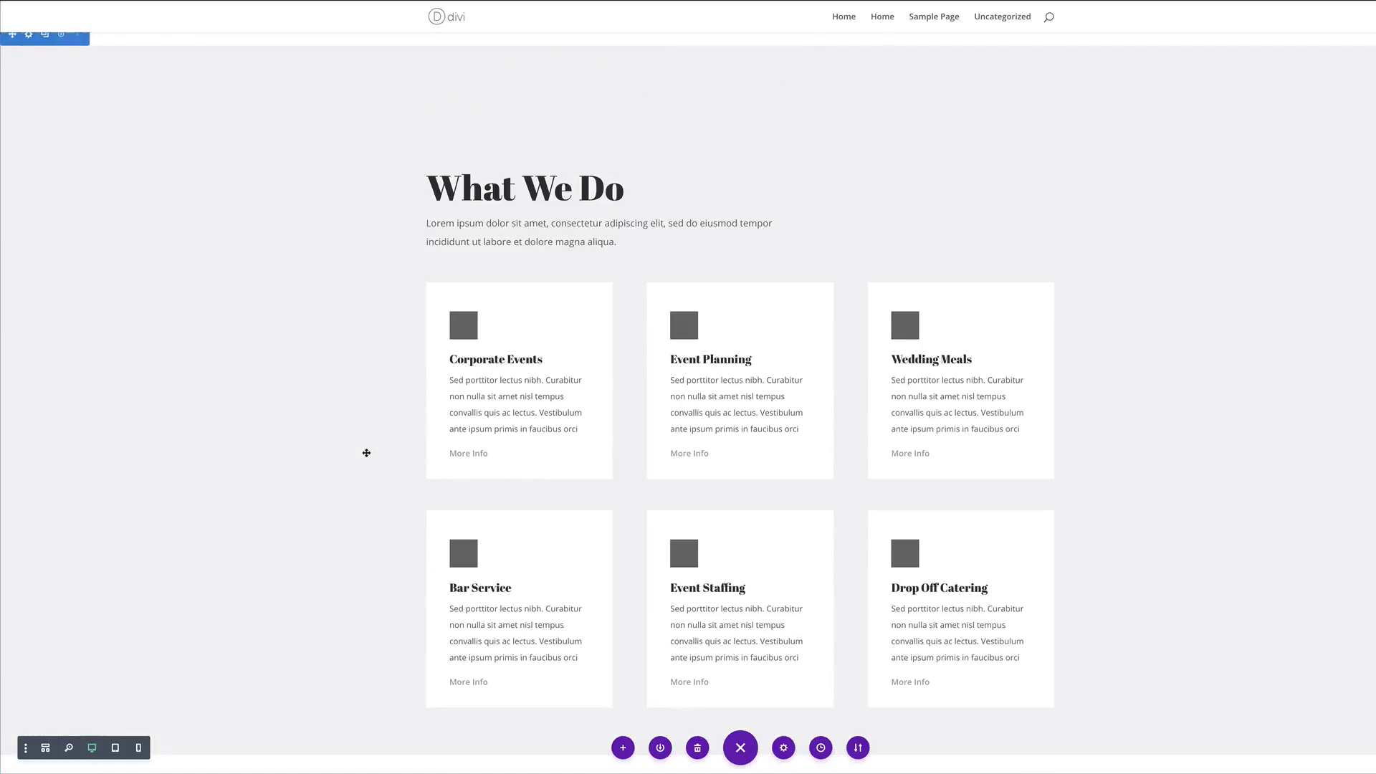
pyautogui.scroll(13, 366, 453)
pyautogui.scroll(-8, 367, 453)
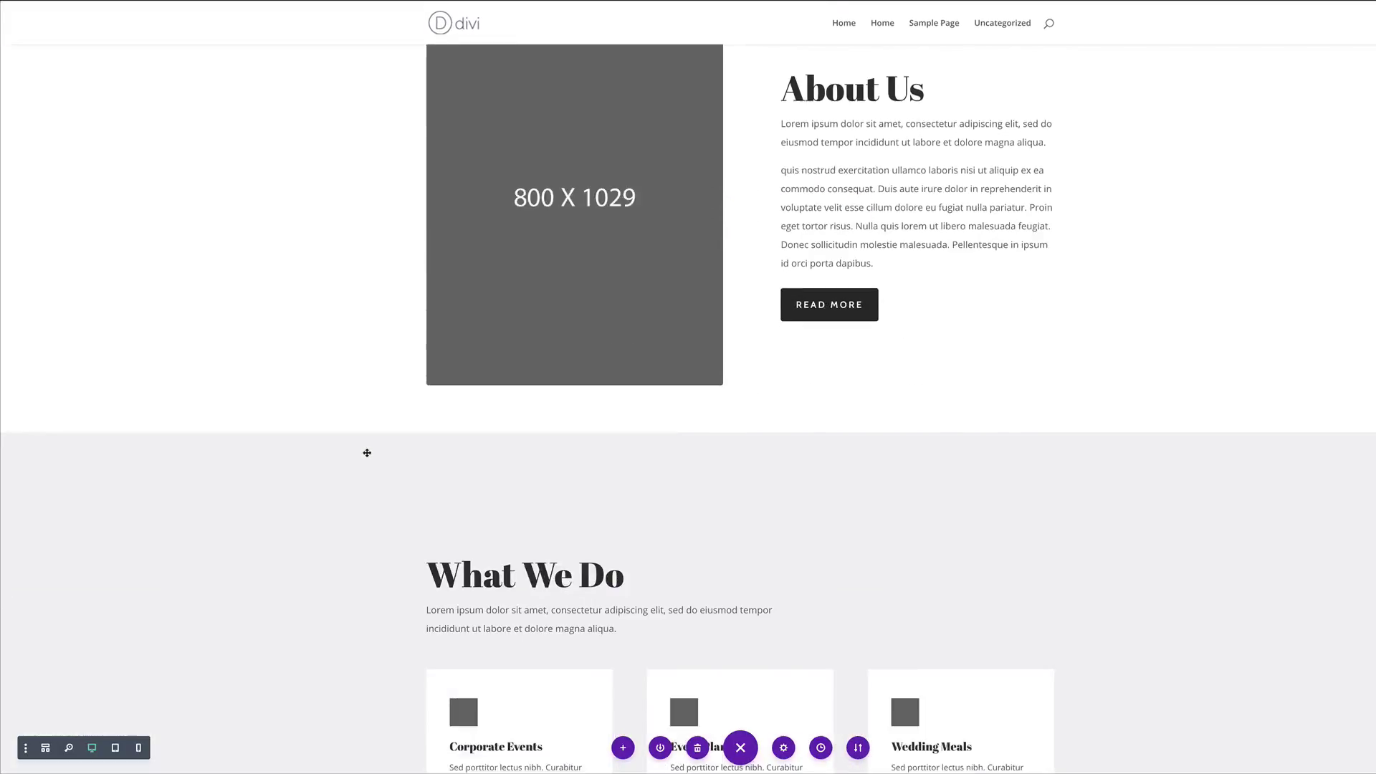
pyautogui.scroll(-18, 367, 453)
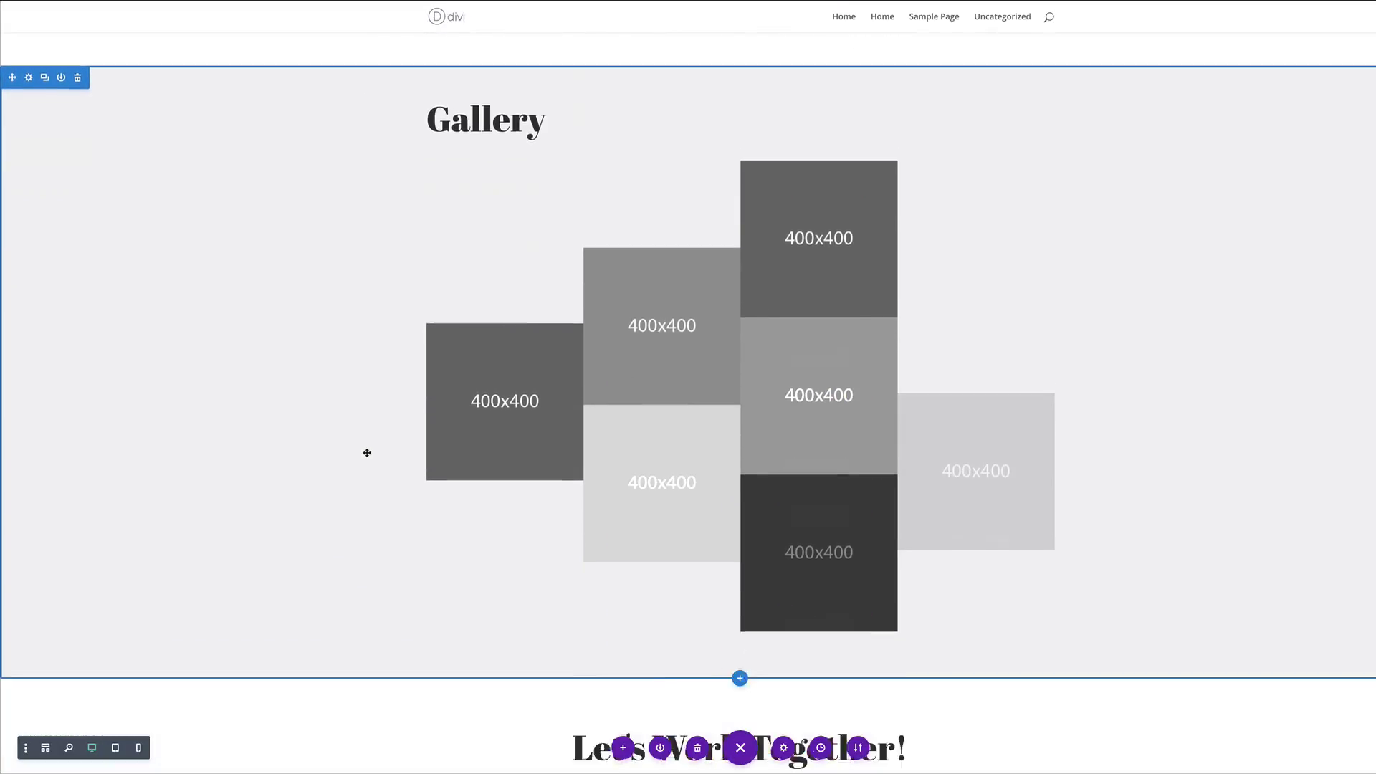
pyautogui.scroll(-10, 367, 453)
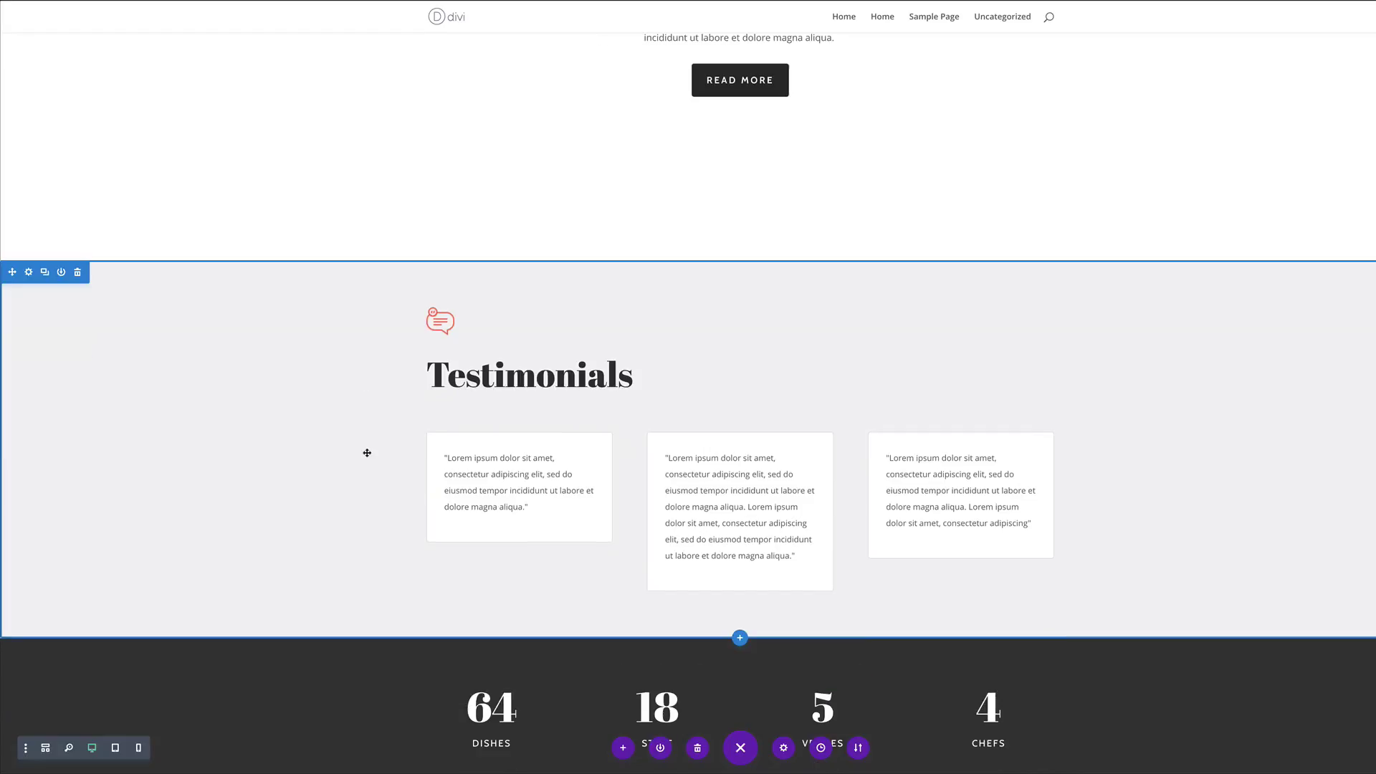
# - Start Find & Replace for the Heading 2 font of the Get Started text module
pyautogui.scroll(-6, 367, 453)
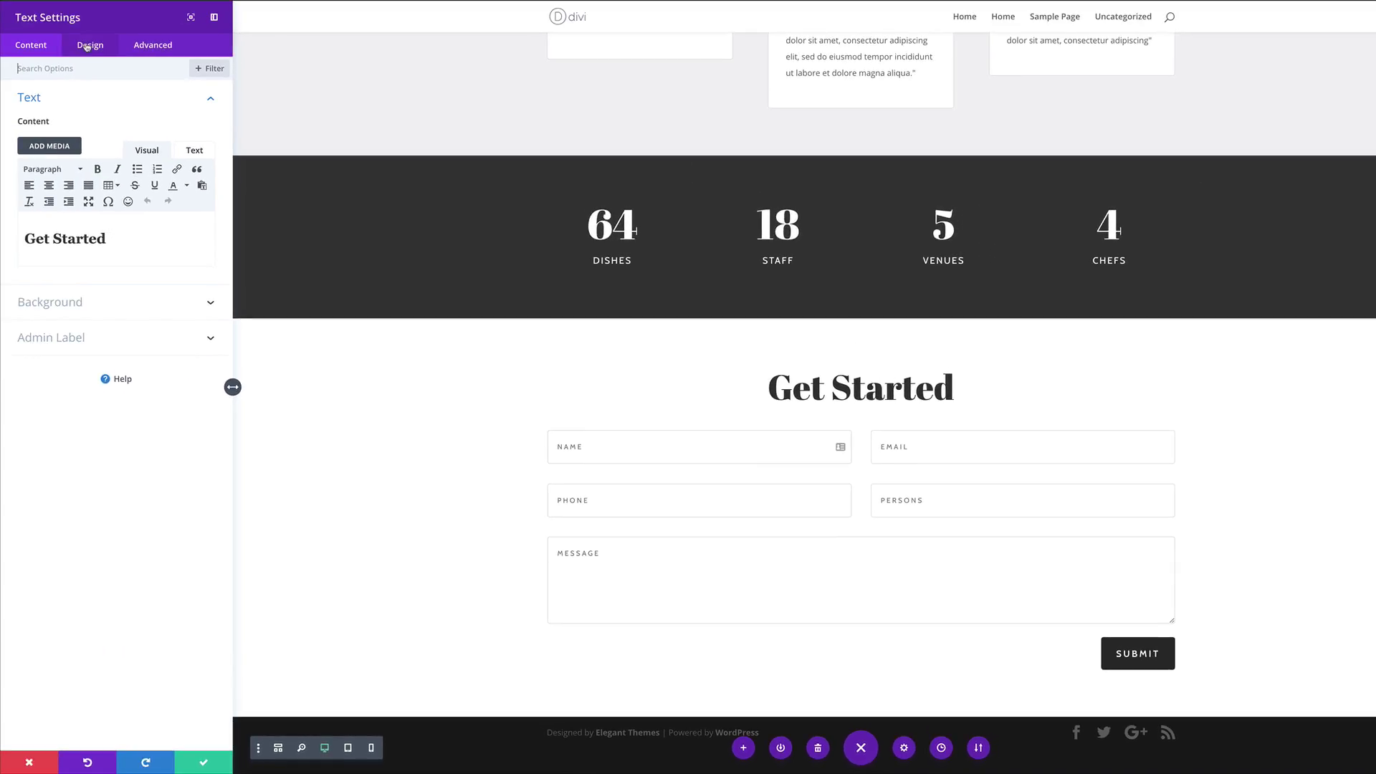
pyautogui.click(87, 46)
pyautogui.click(68, 130)
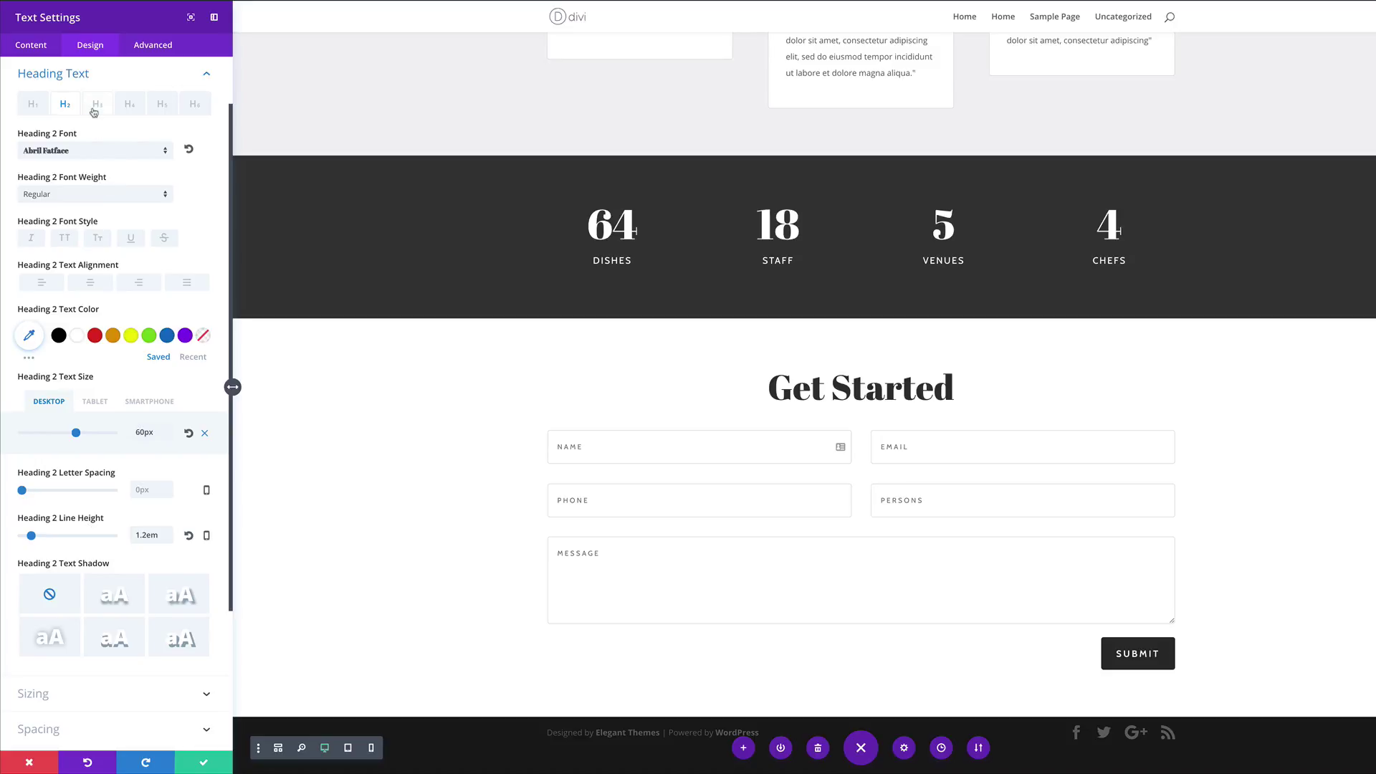
pyautogui.rightClick(47, 133)
pyautogui.click(90, 114)
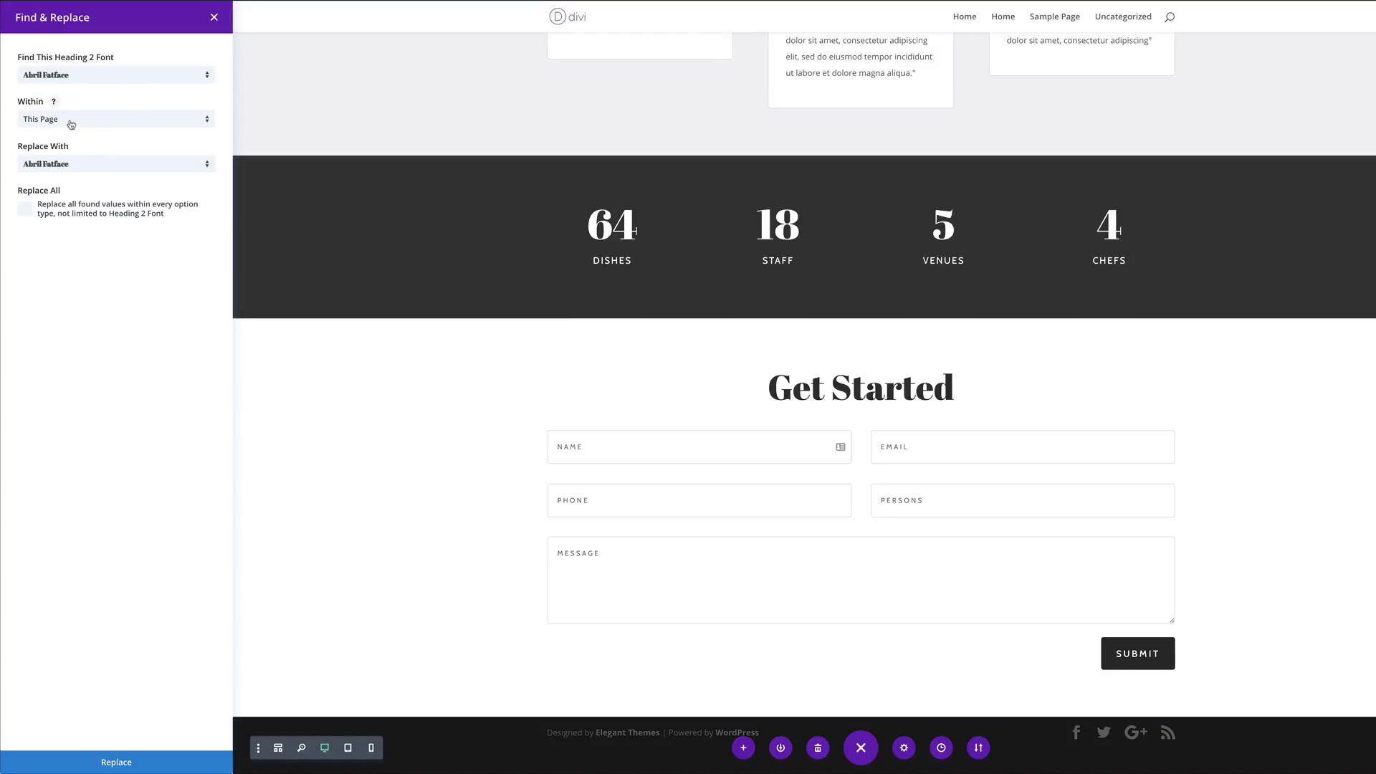
# - Replace the Abril Fatface font with Poppins across This Page for every option type and check the headings up to About Us
pyautogui.click(73, 166)
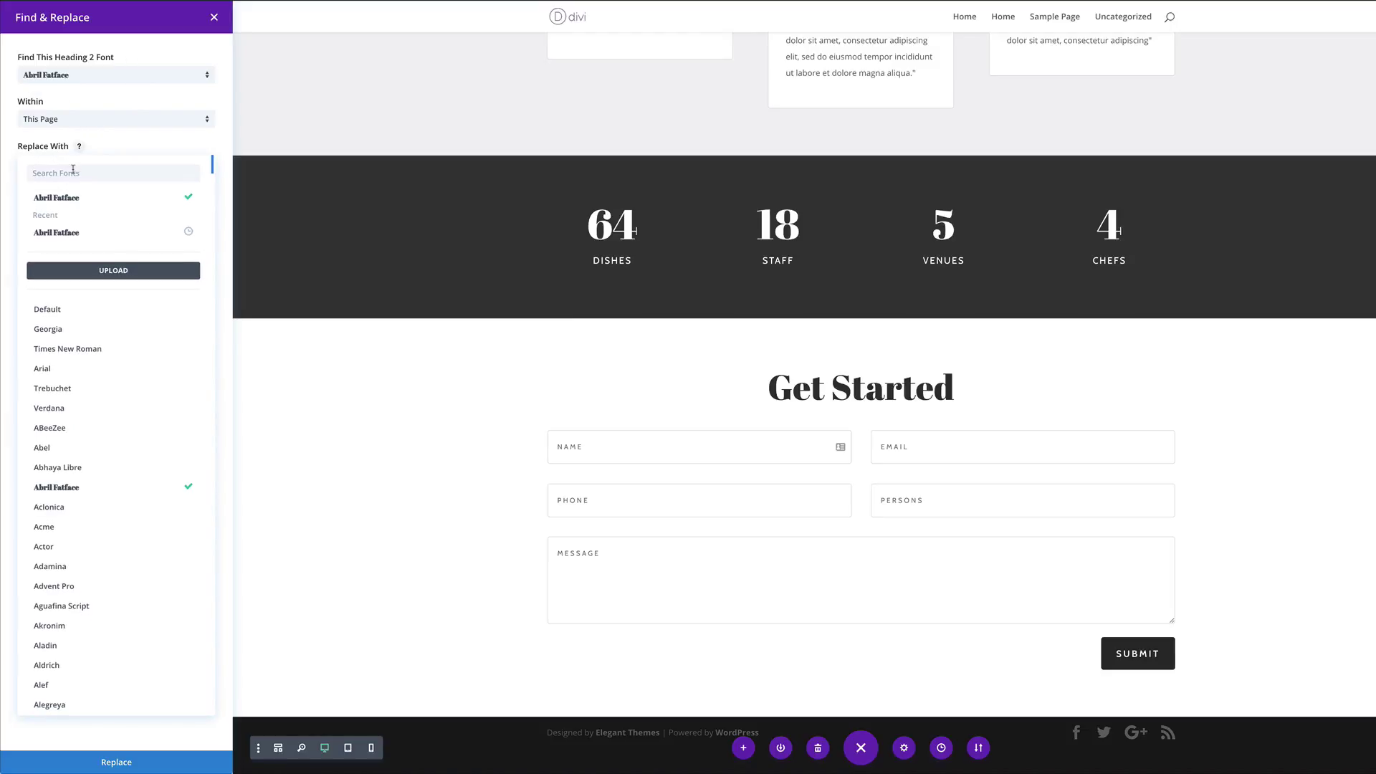
pyautogui.write('poppins')
pyautogui.click(43, 195)
pyautogui.click(122, 764)
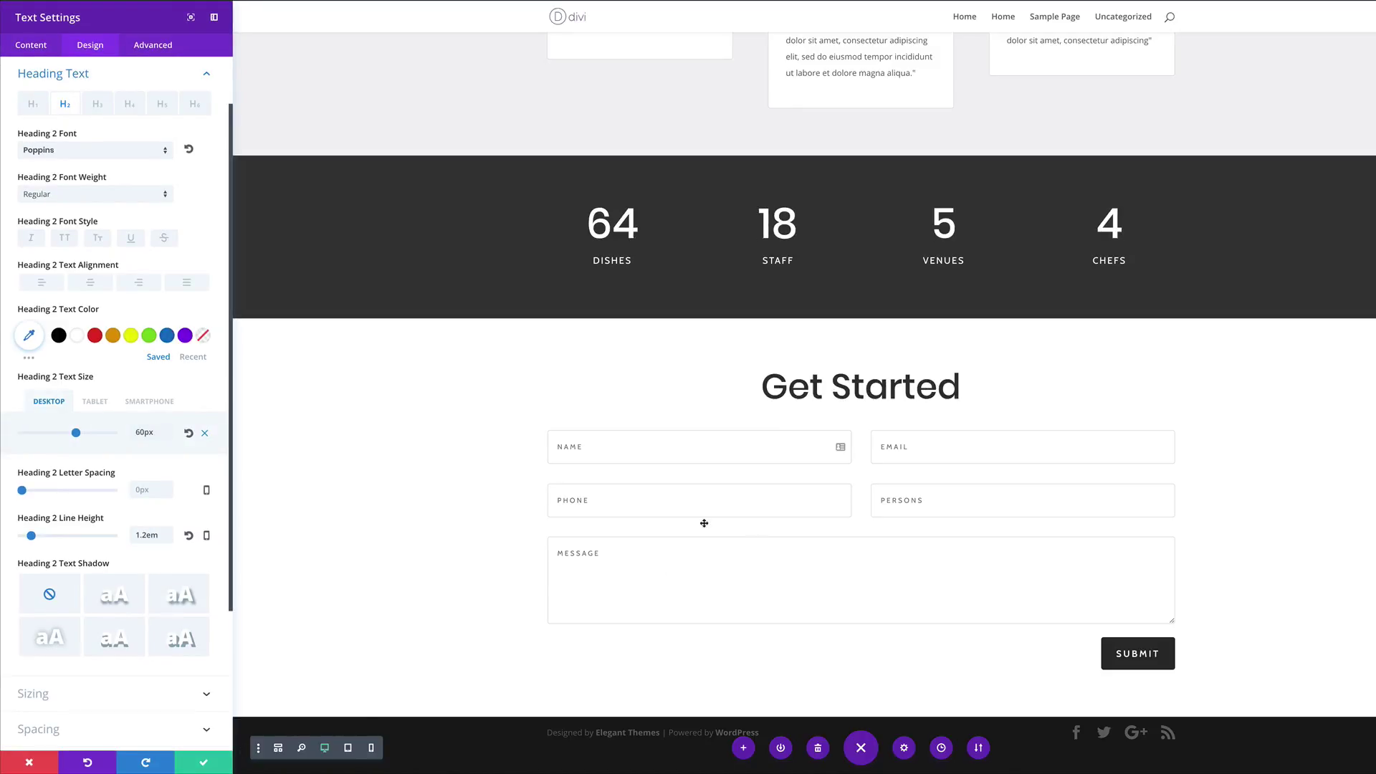
pyautogui.scroll(4, 463, 490)
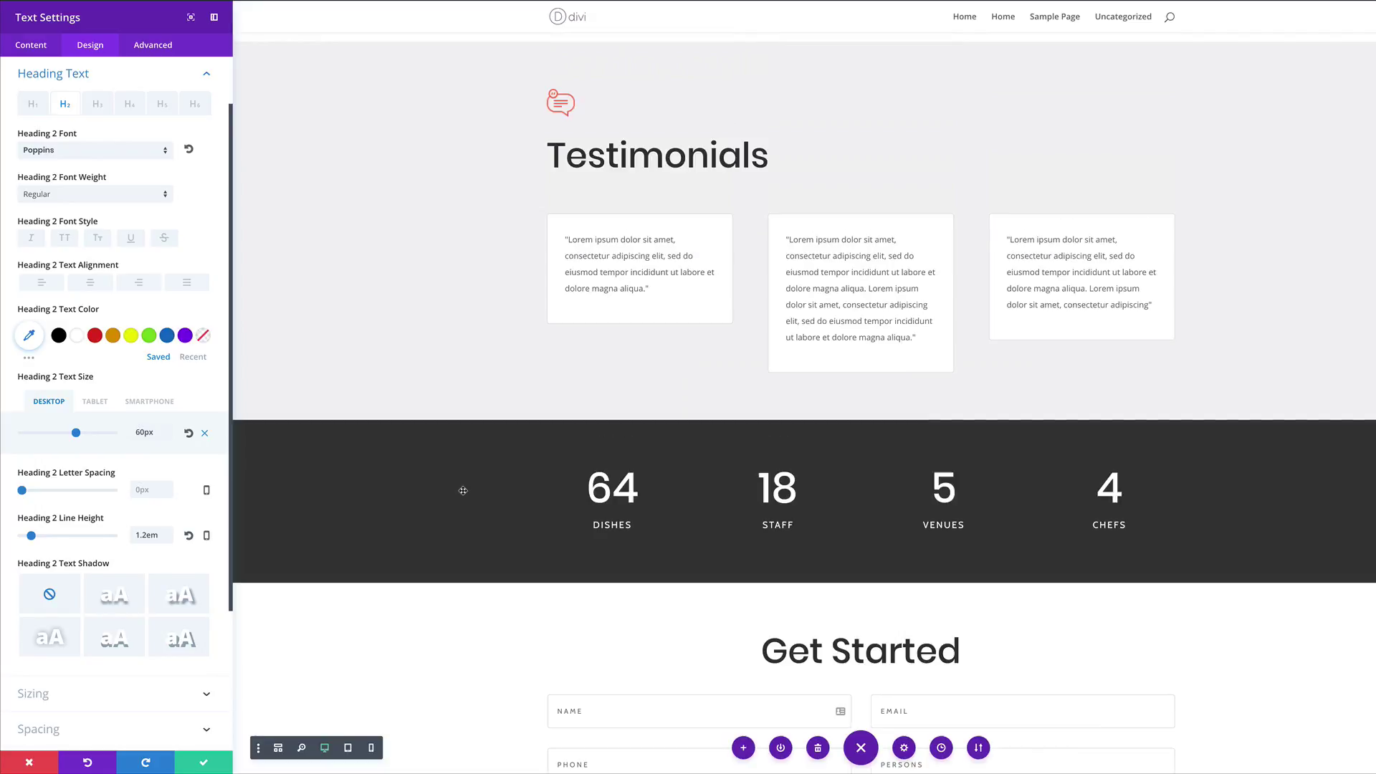
pyautogui.scroll(14, 463, 490)
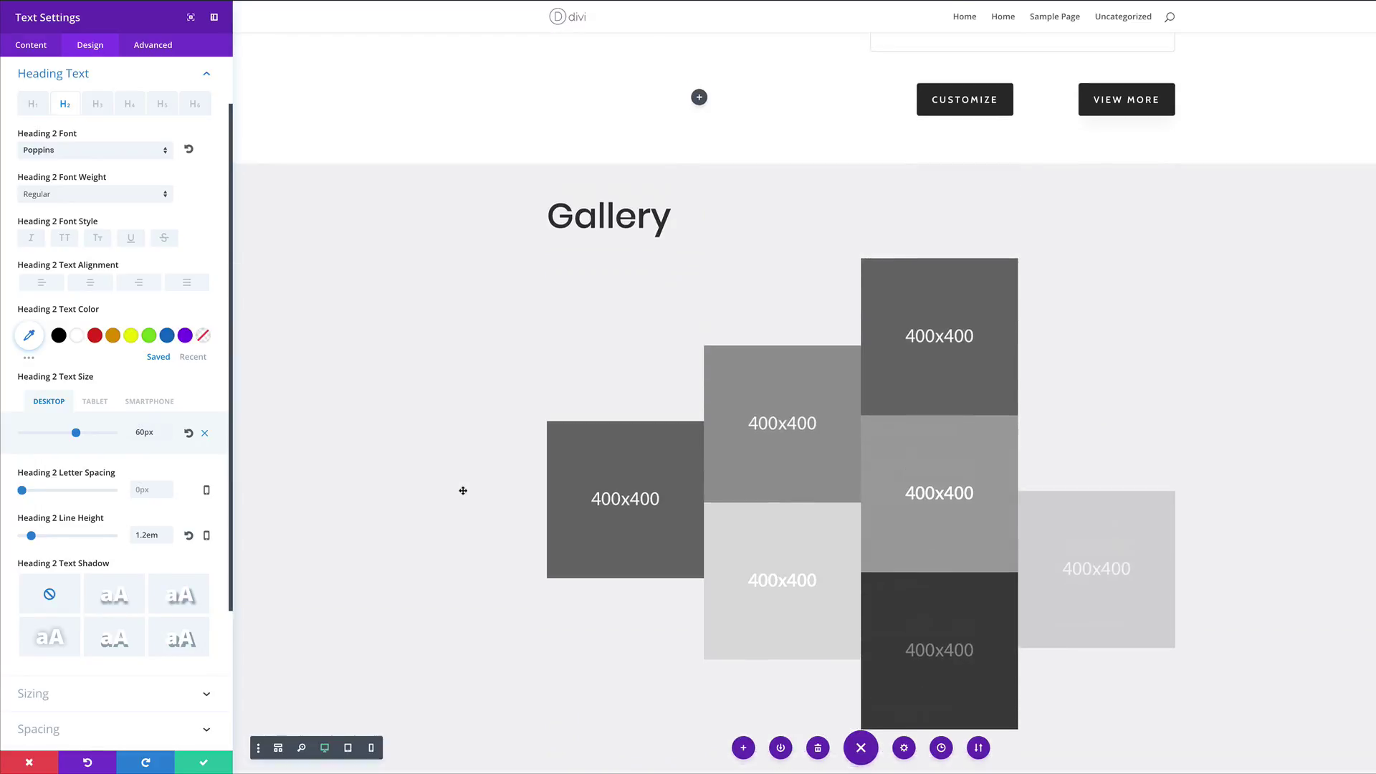
pyautogui.scroll(12, 463, 490)
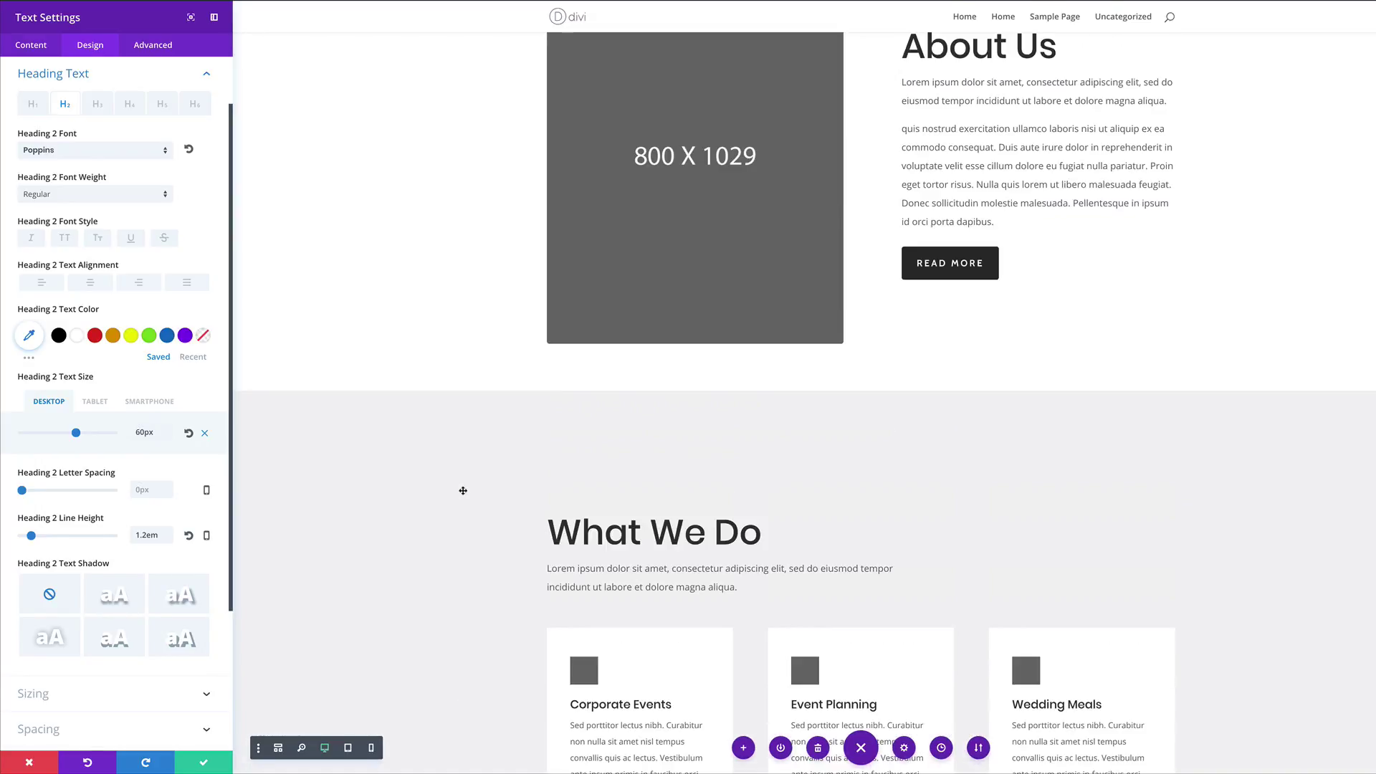
# - Check the hero heading in its new font and save the Text module settings
pyautogui.scroll(7, 463, 490)
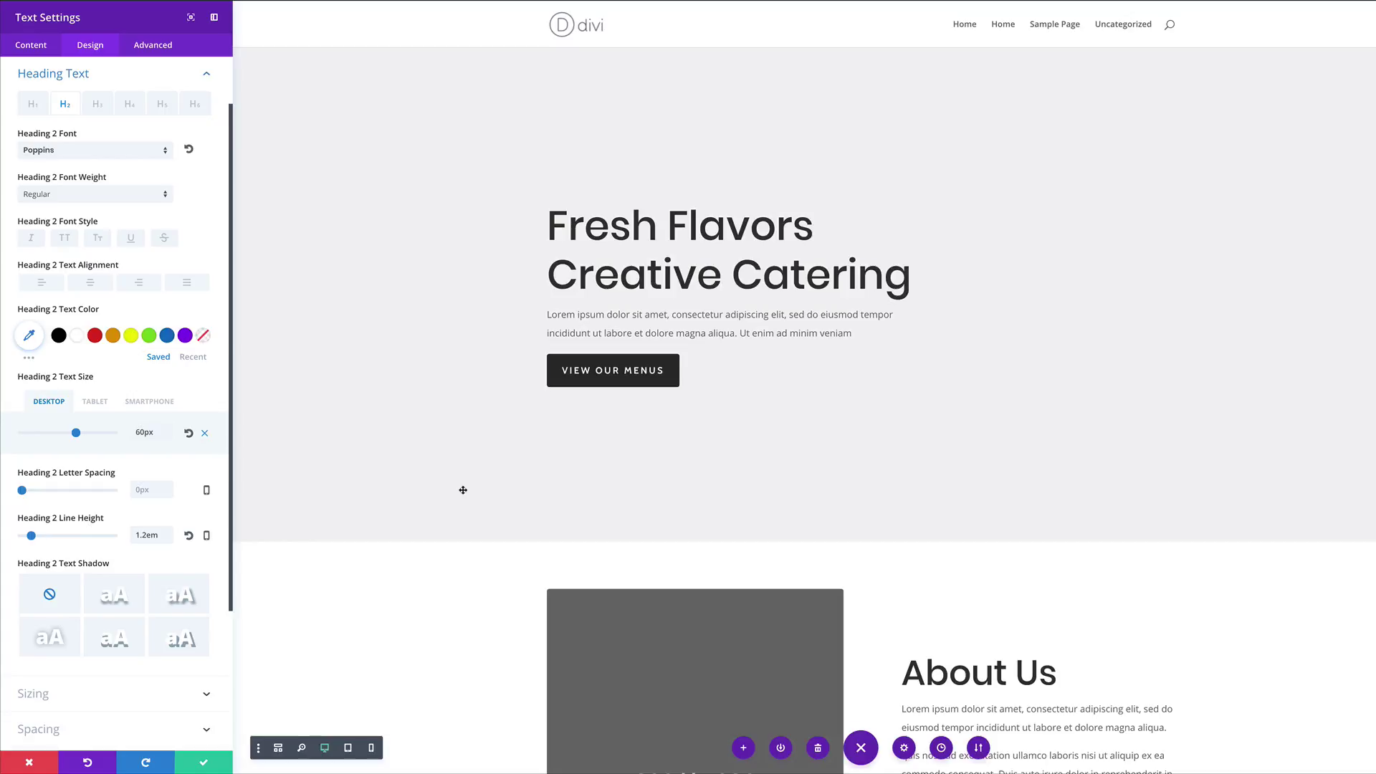
pyautogui.click(203, 762)
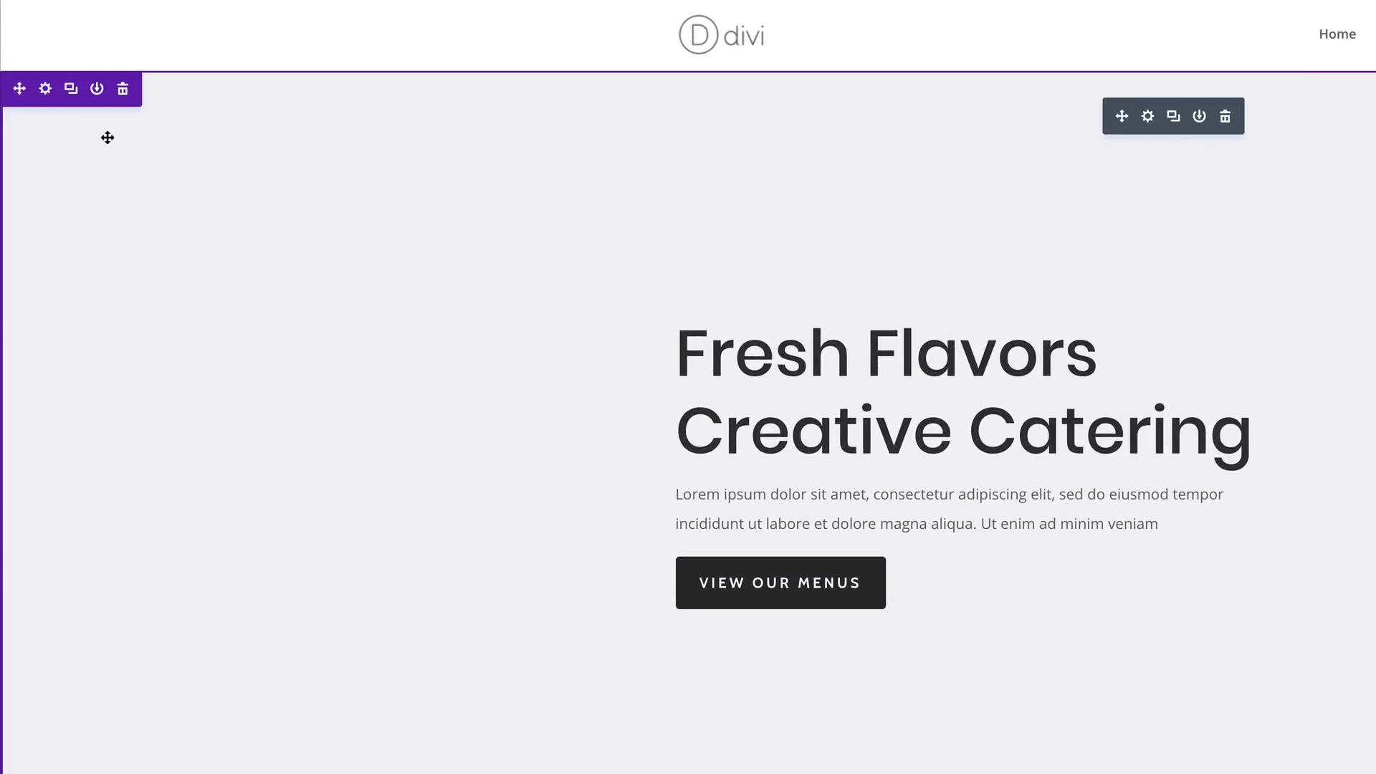
# - Save the hero section to the Divi Library as "Hero" in a new category named "Hero Category"
pyautogui.click(98, 91)
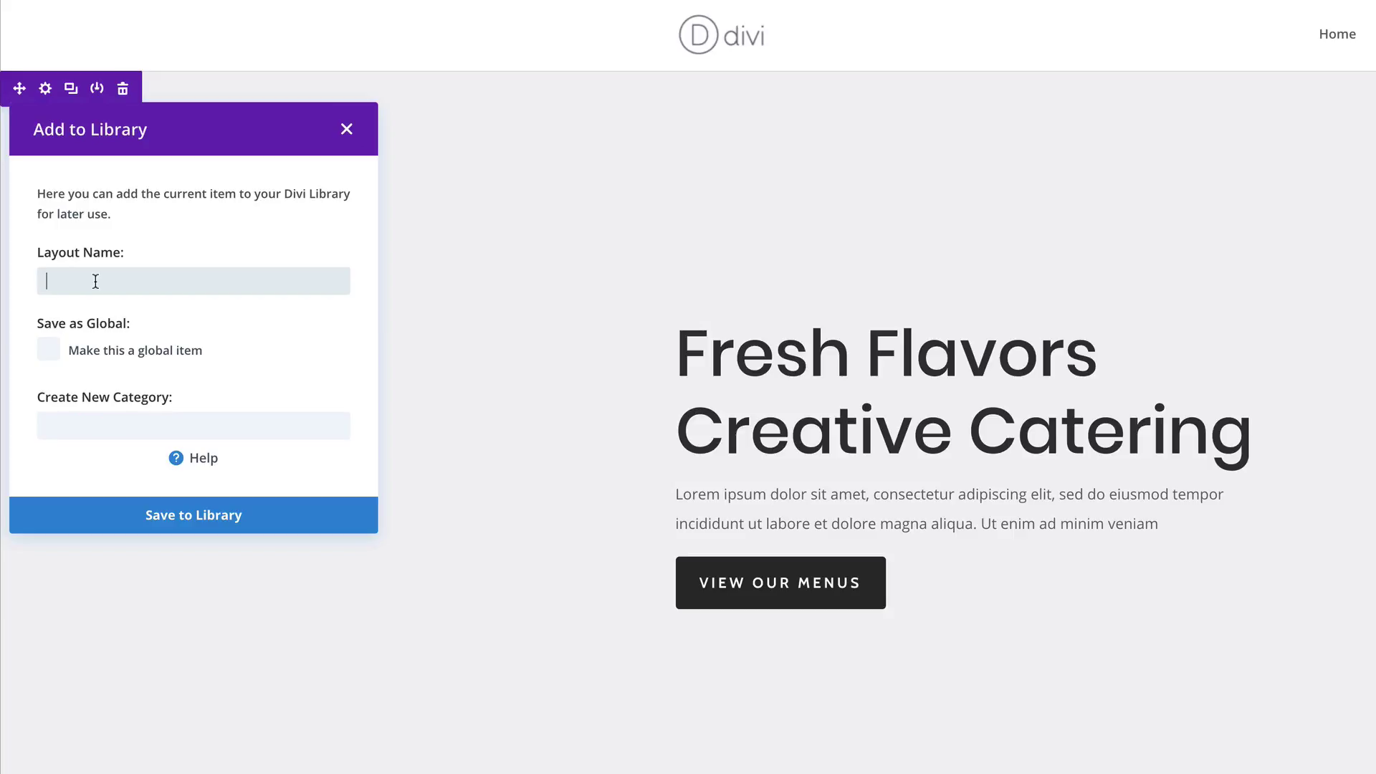
pyautogui.write('Hero')
pyautogui.click(111, 430)
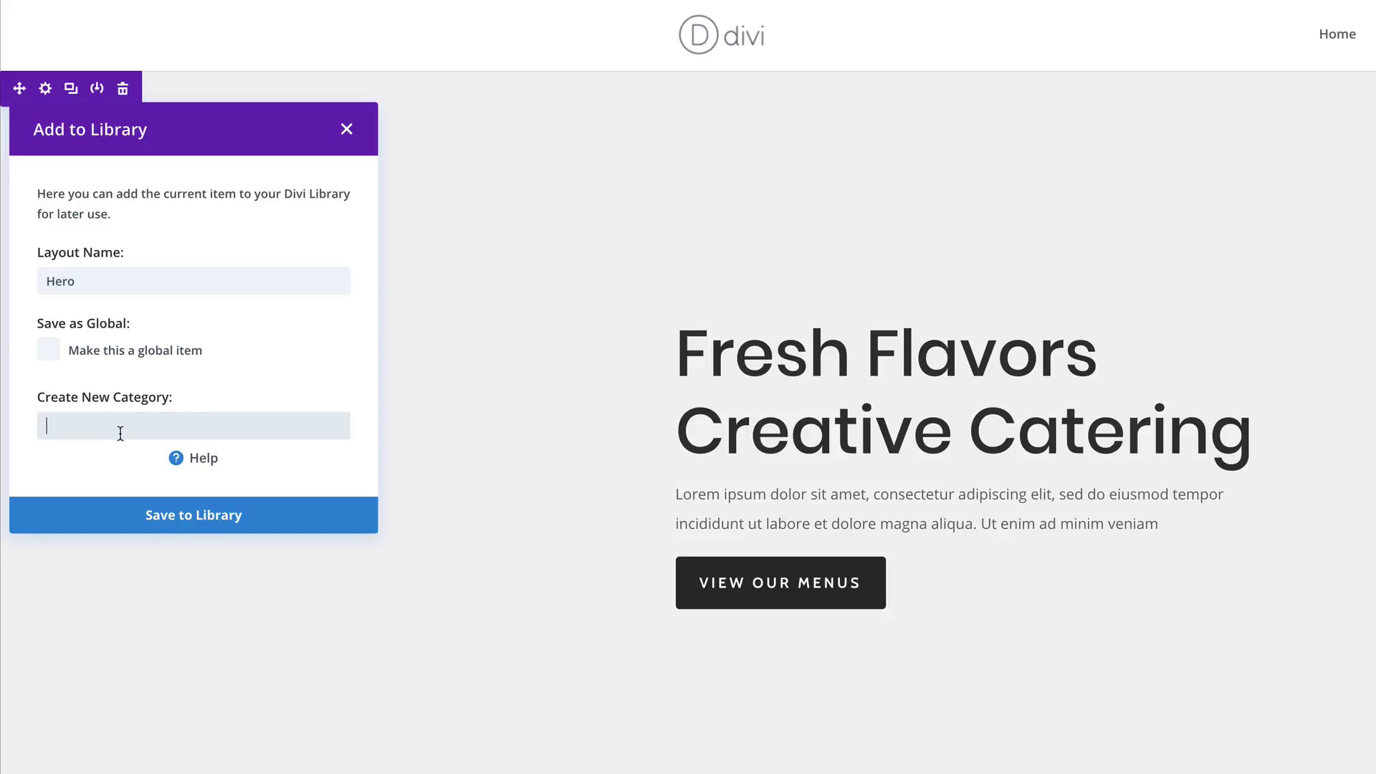
pyautogui.write('Hero Category')
pyautogui.click(214, 516)
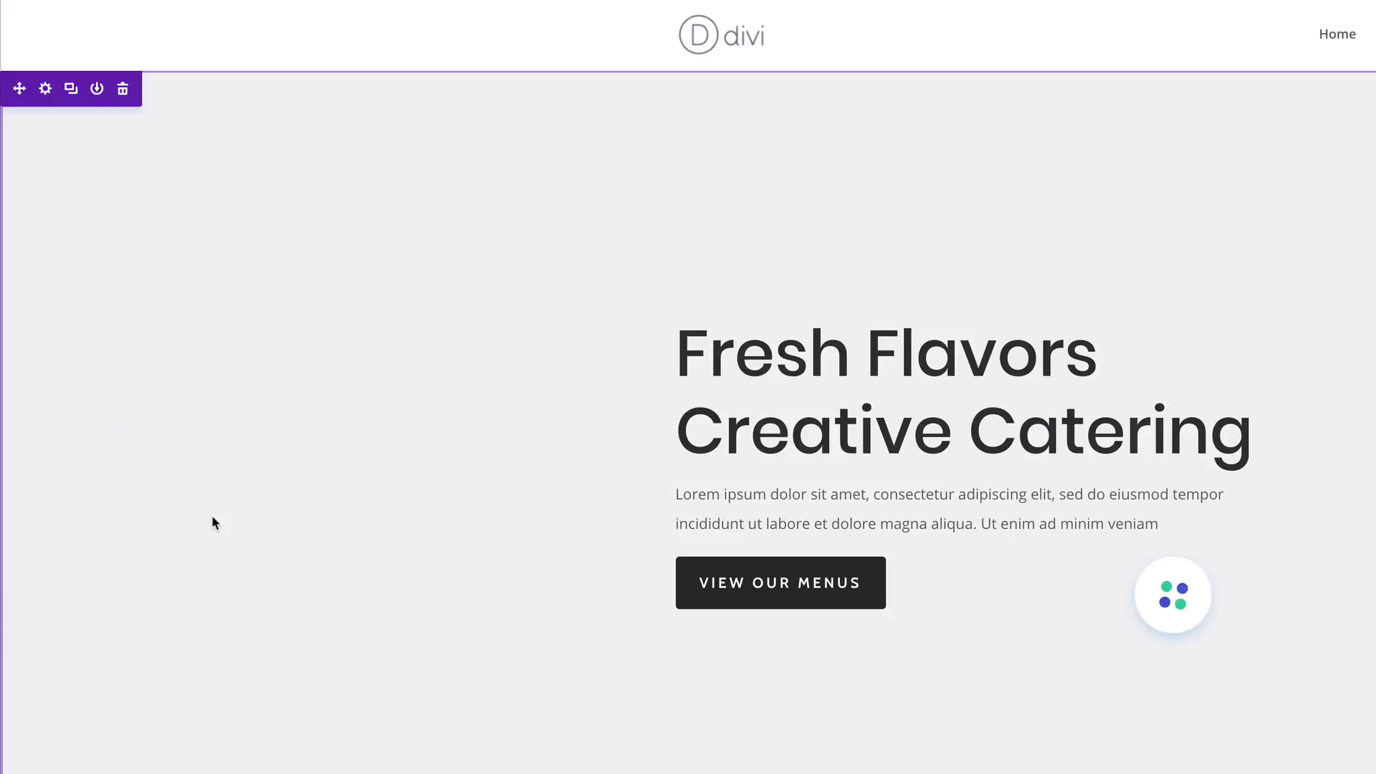
# - Look at the form for adding the whole page to the Divi Library and close it without saving
pyautogui.scroll(-2, 212, 516)
pyautogui.scroll(-4, 485, 682)
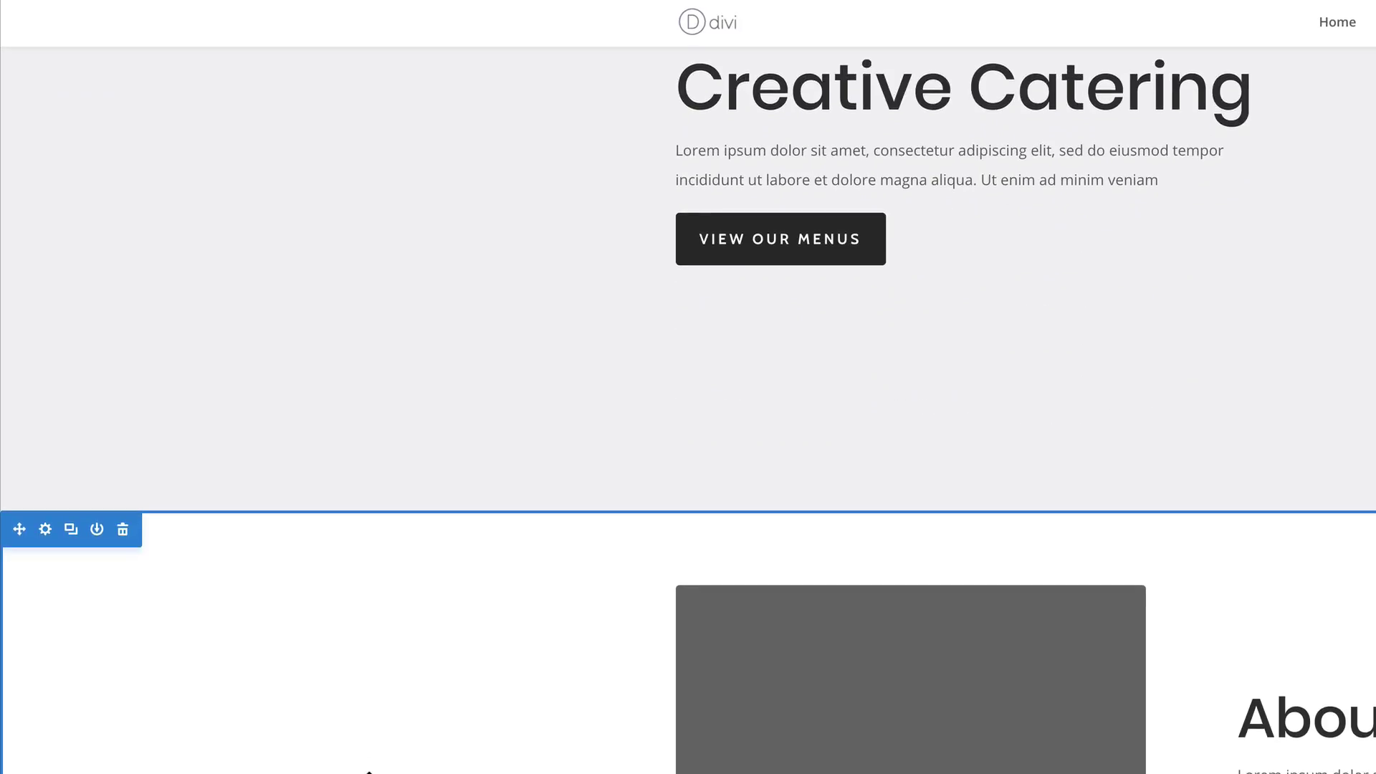
pyautogui.scroll(-2, 485, 681)
pyautogui.scroll(-4, 485, 681)
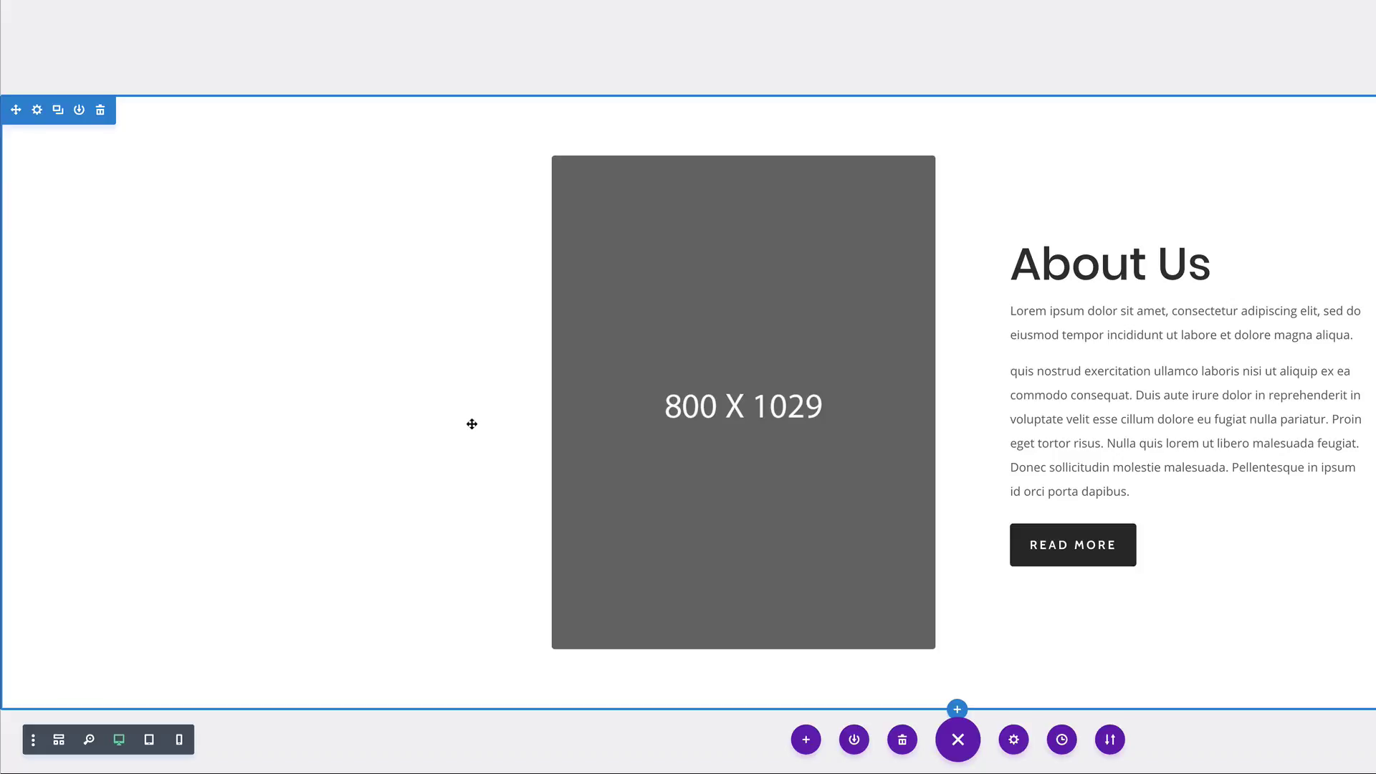
pyautogui.click(853, 741)
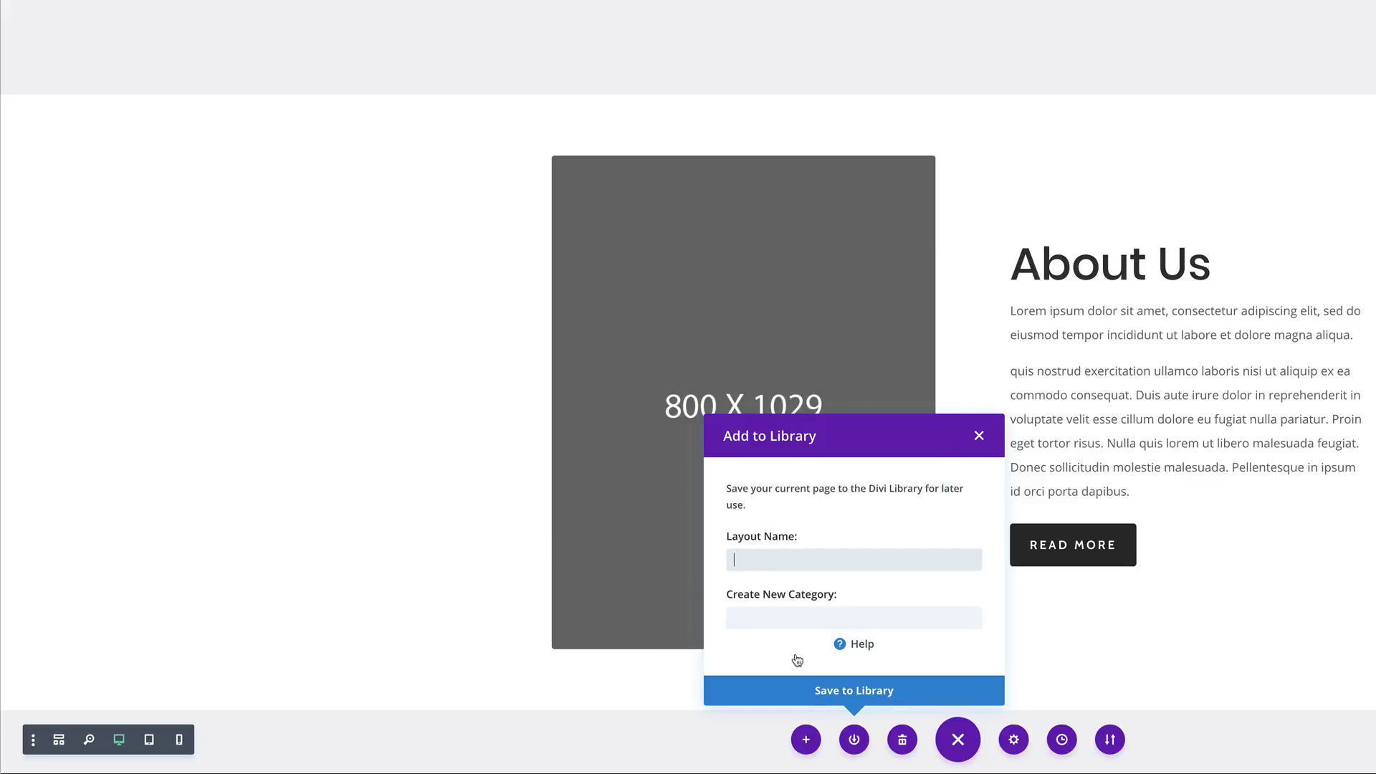
pyautogui.click(979, 436)
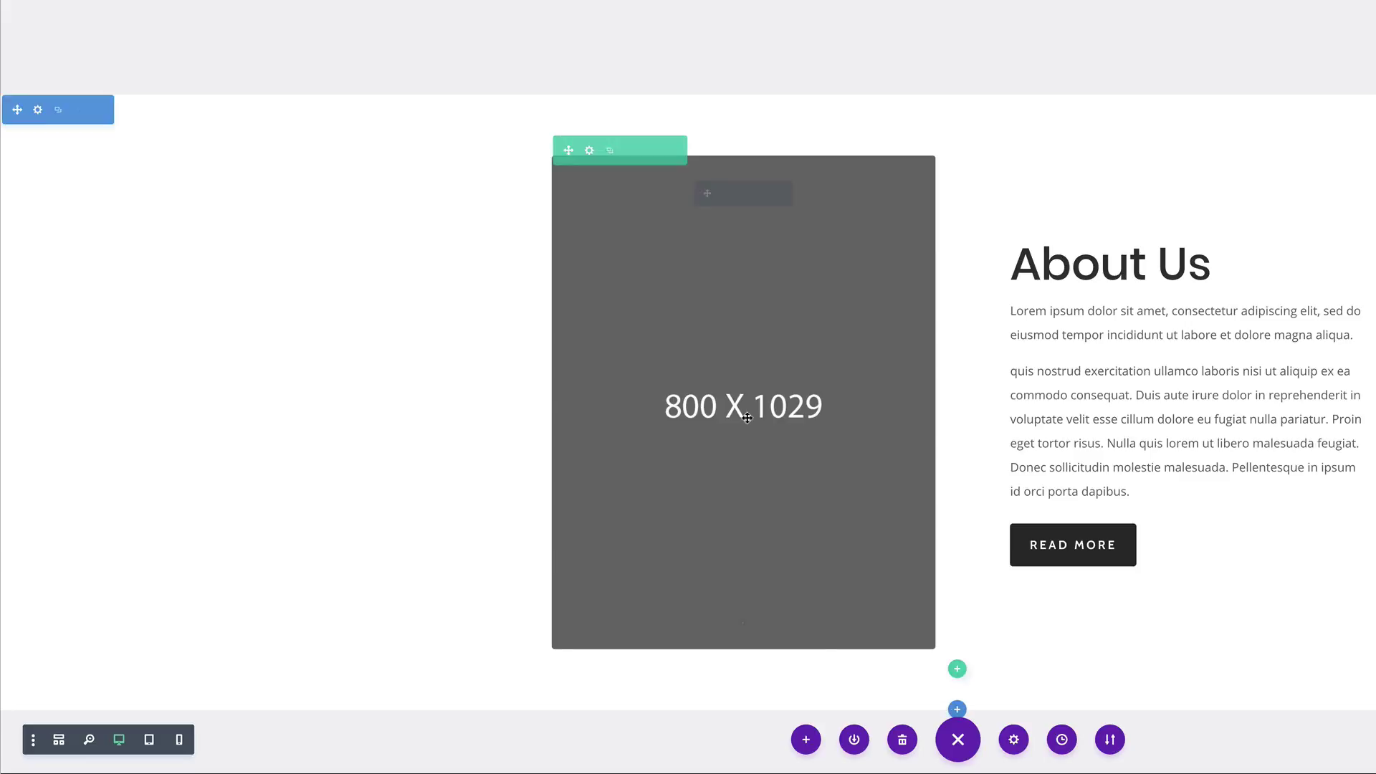
# - Exit the Visual Builder and view the front-end page from the hero to the About Us section
pyautogui.scroll(3, 433, 459)
pyautogui.scroll(2, 436, 465)
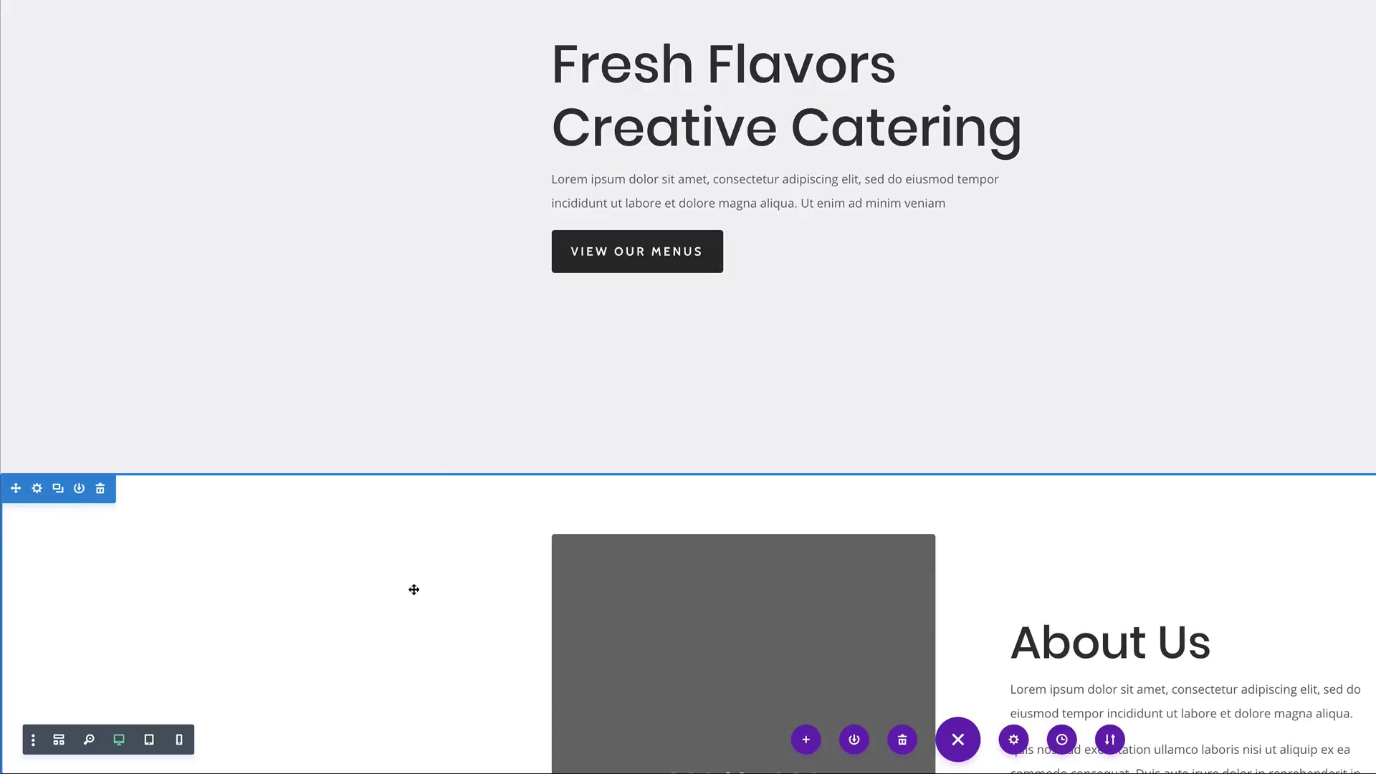
pyautogui.click(286, 0)
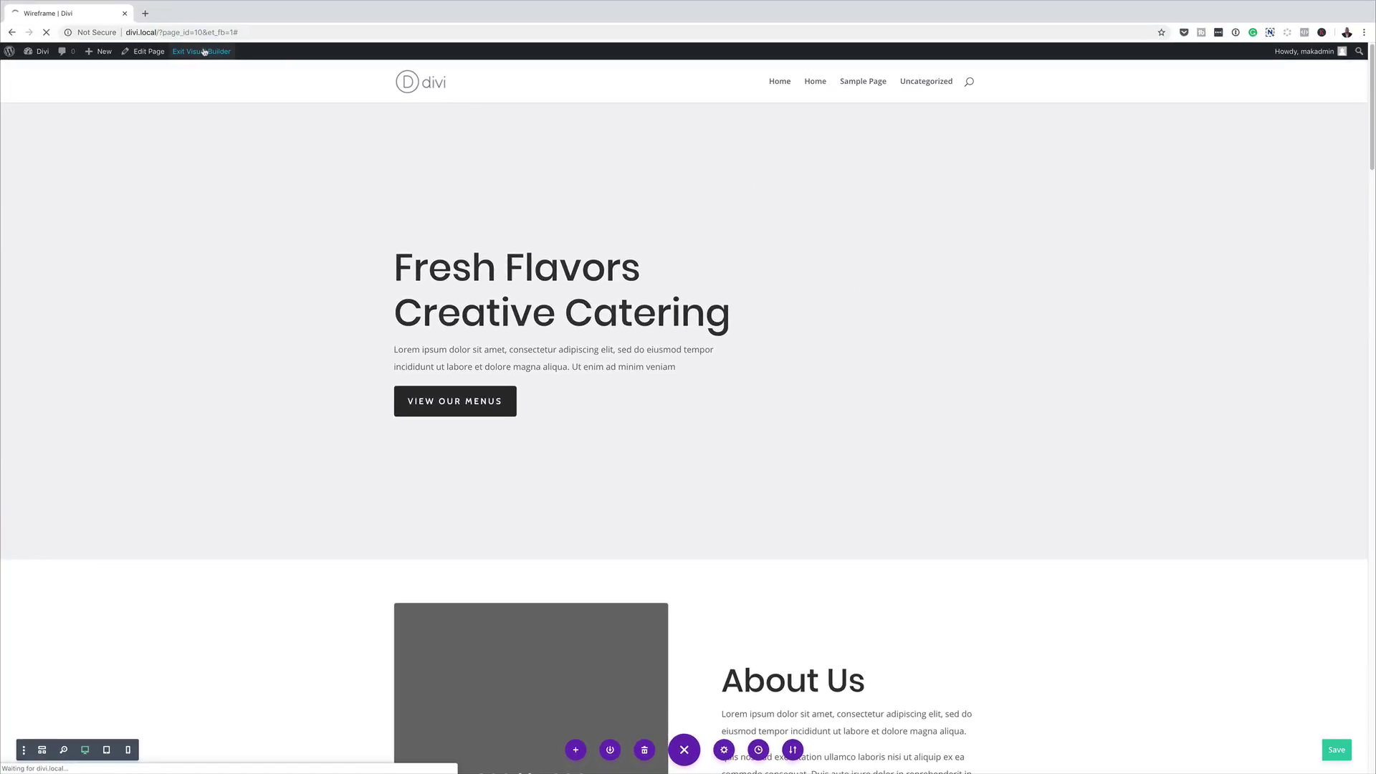
pyautogui.scroll(-5, 688, 430)
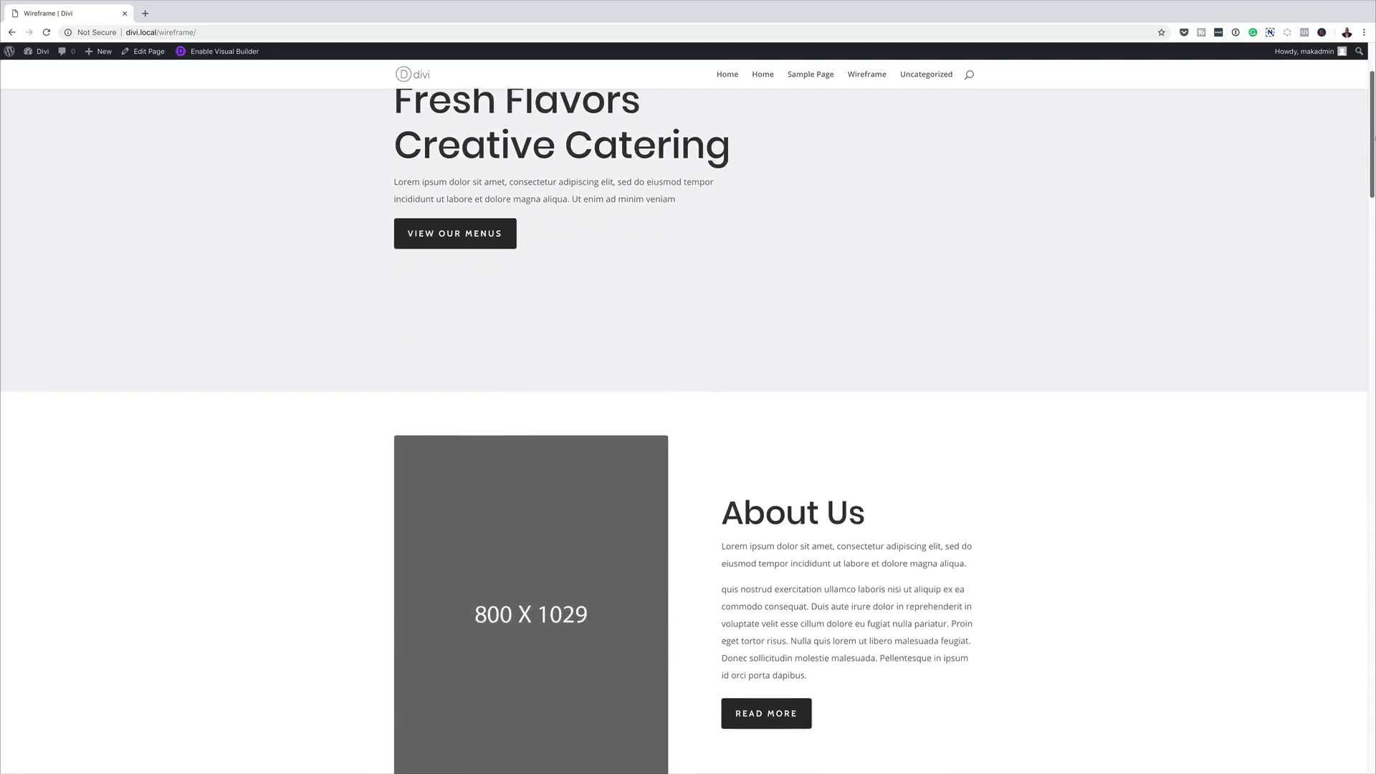
# - Insert the saved Hero section from the library directly below the About Us section in the Visual Builder
pyautogui.scroll(-5, 688, 430)
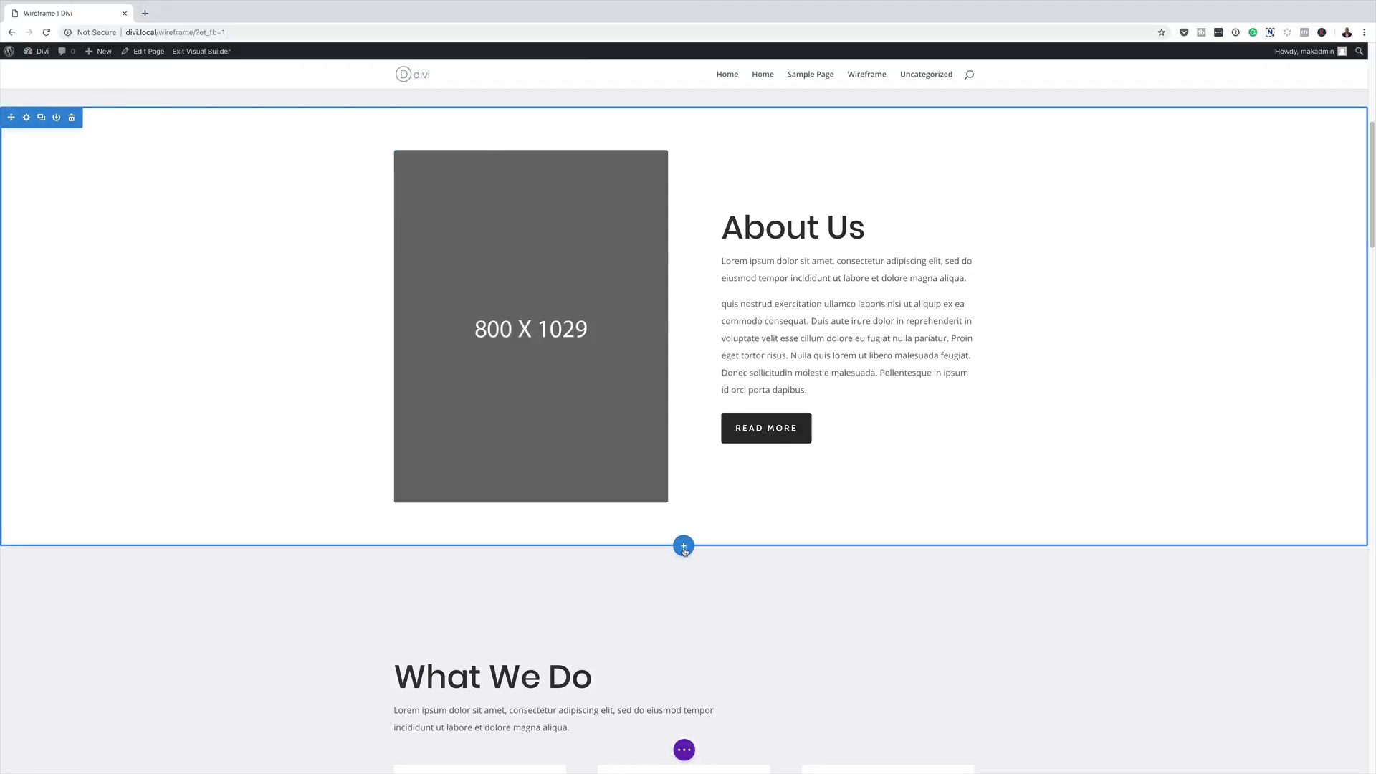
pyautogui.click(683, 547)
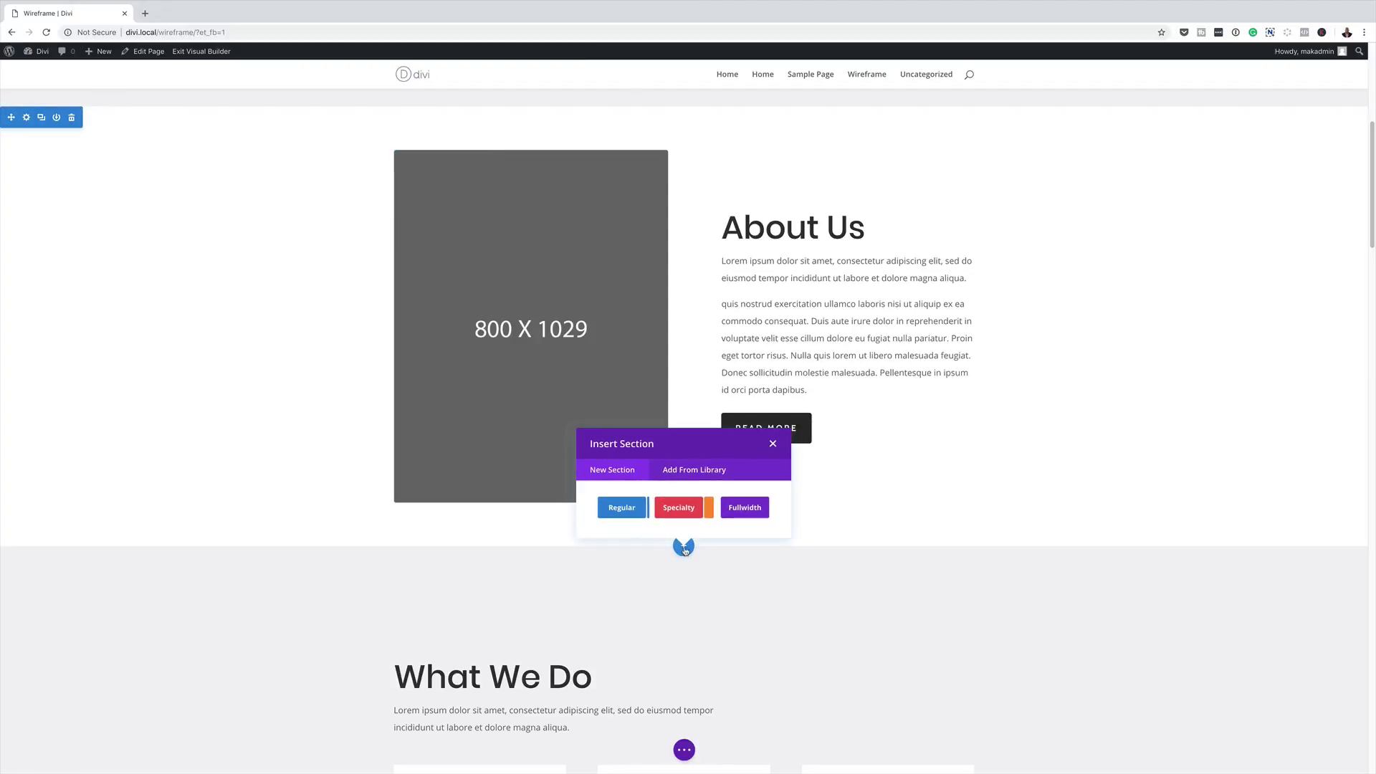
pyautogui.click(703, 469)
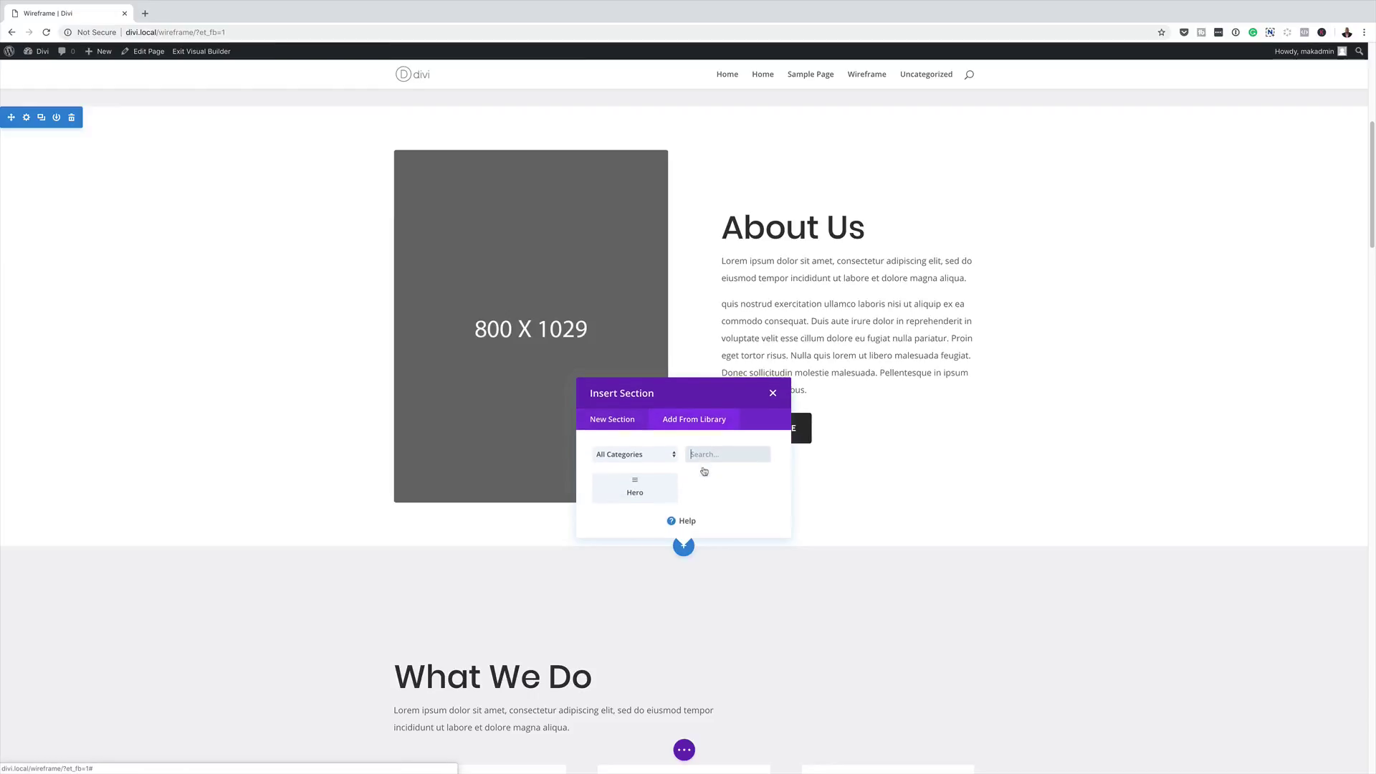
pyautogui.click(655, 492)
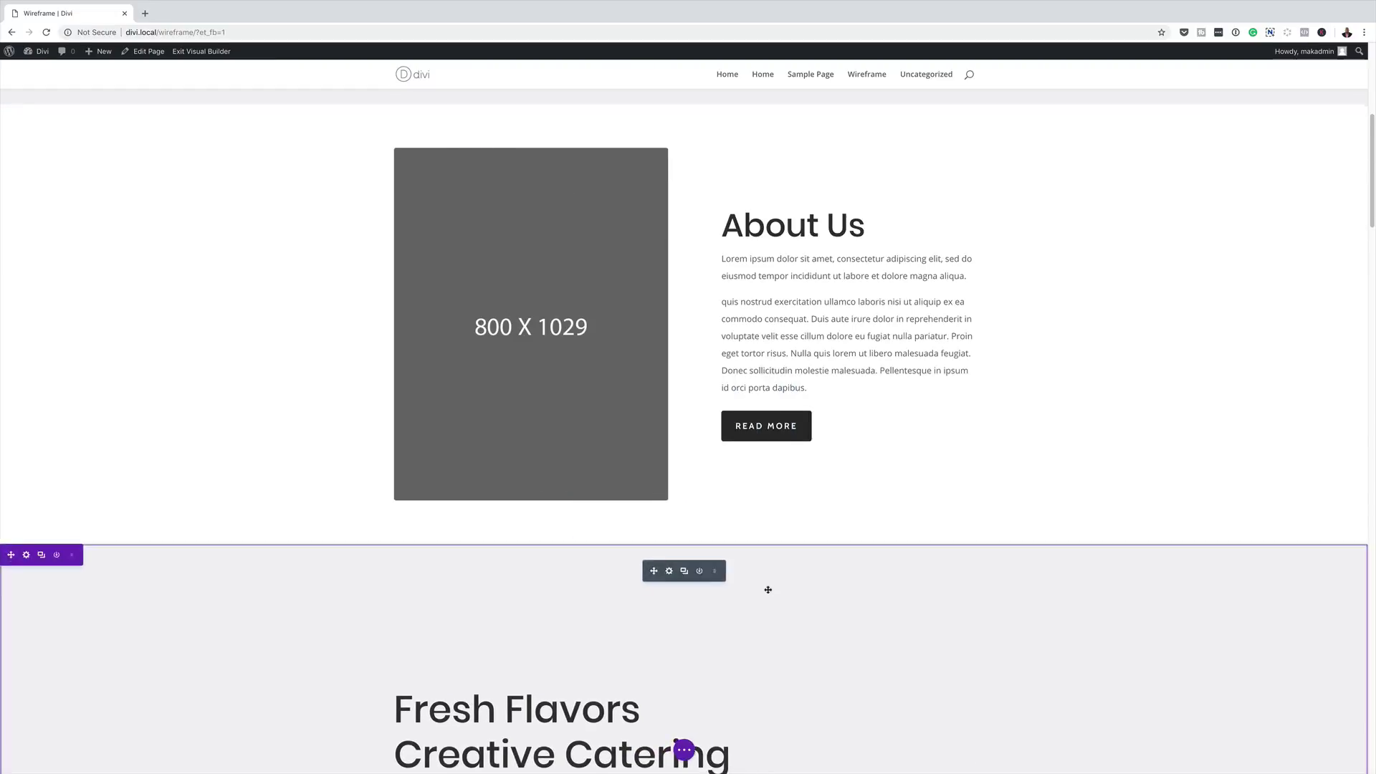
# - Delete the Hero section inserted between About Us and What We Do
pyautogui.scroll(-5, 768, 589)
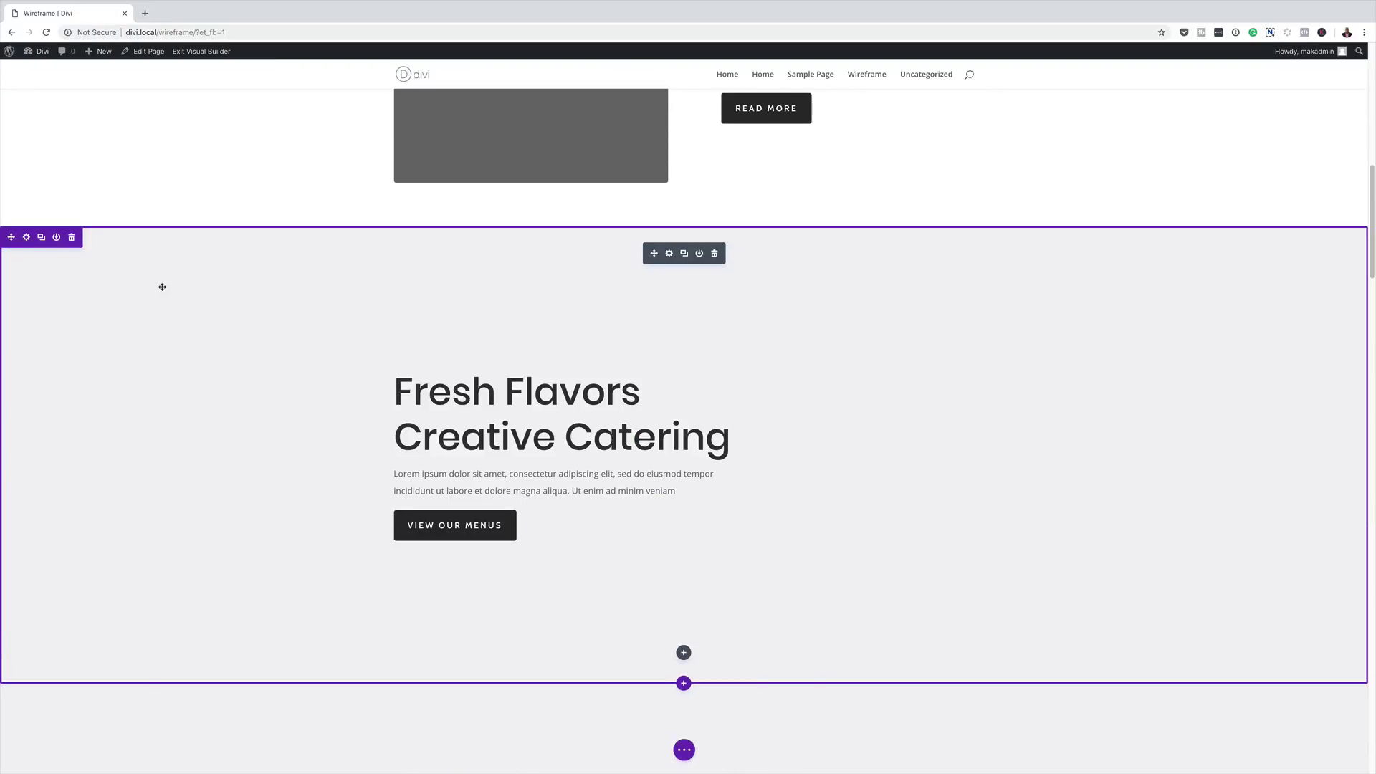
pyautogui.click(71, 236)
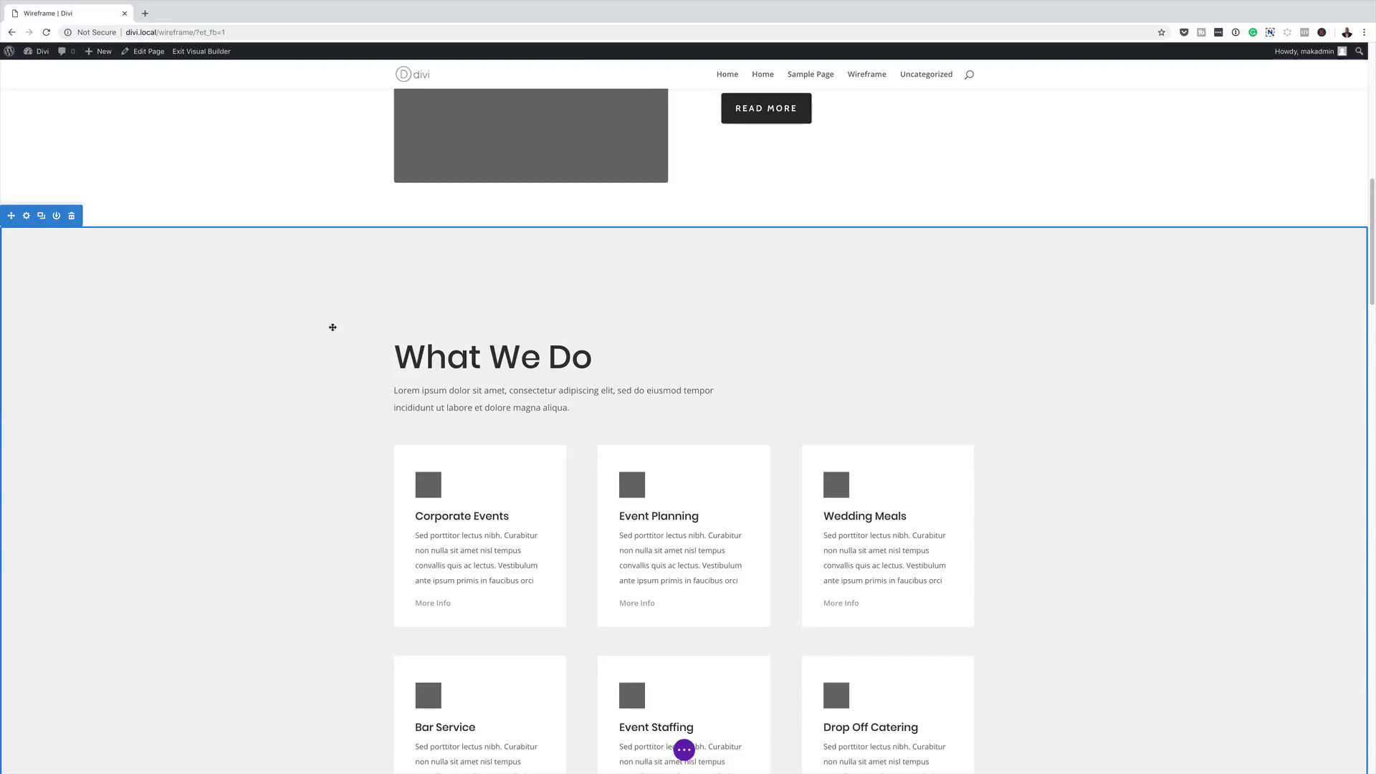